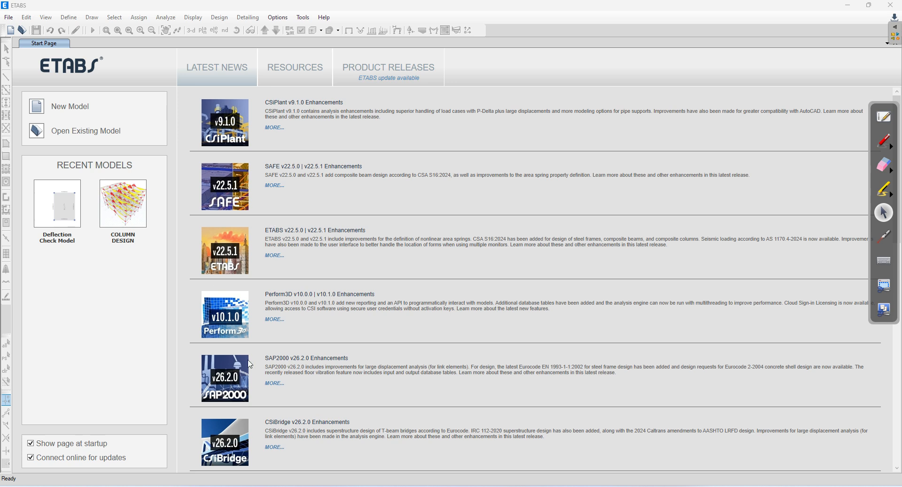
- Create a new blank model using built-in settings with Metric SI display units and India as the region for default materials
click(67, 114)
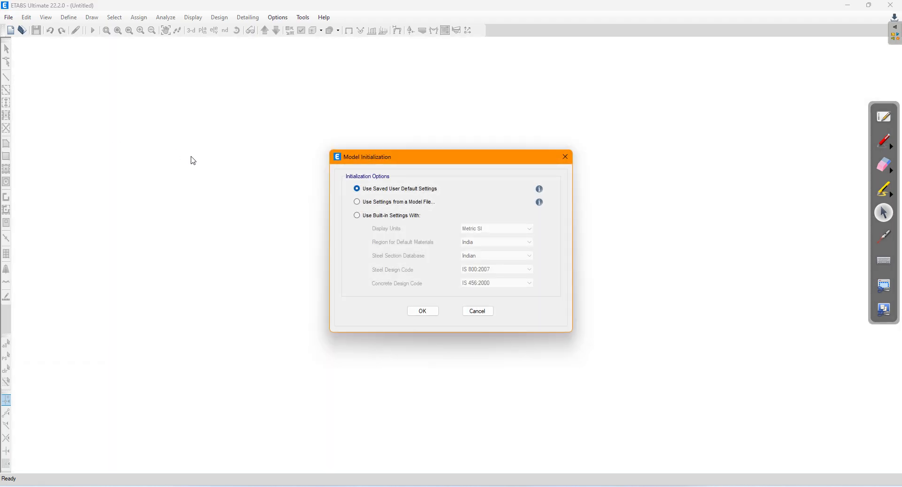
click(376, 219)
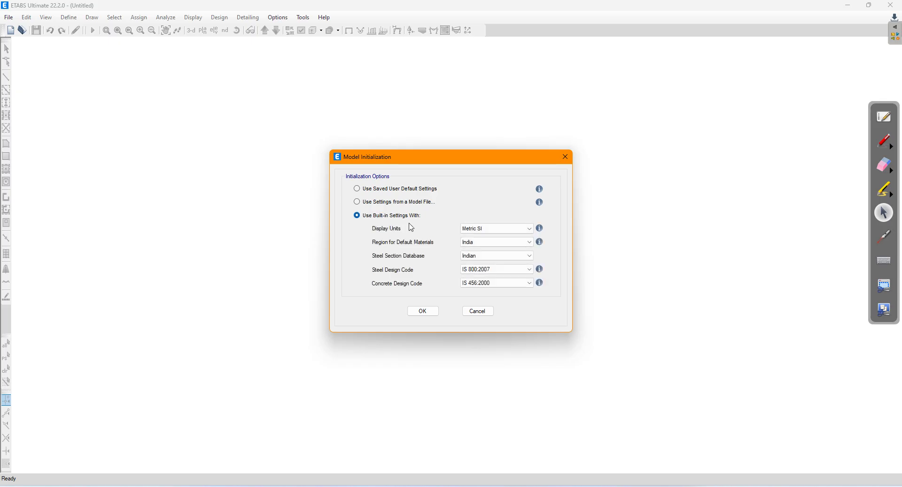
click(481, 229)
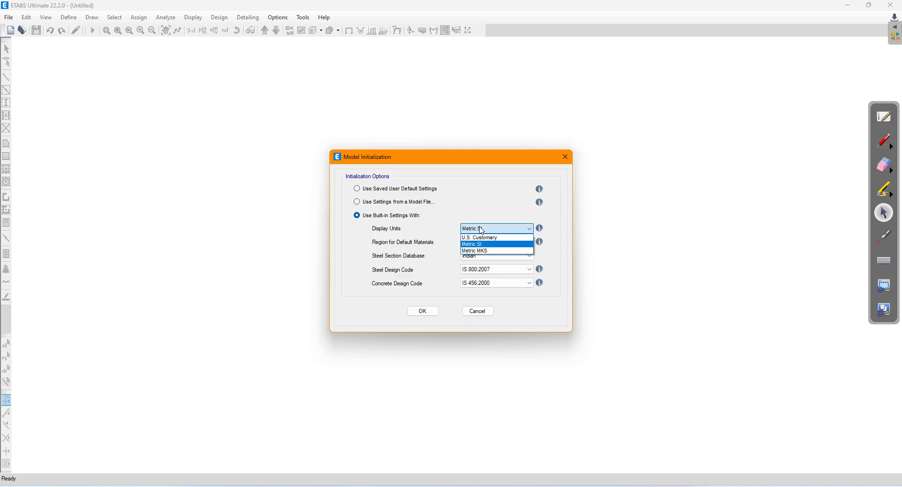
click(478, 247)
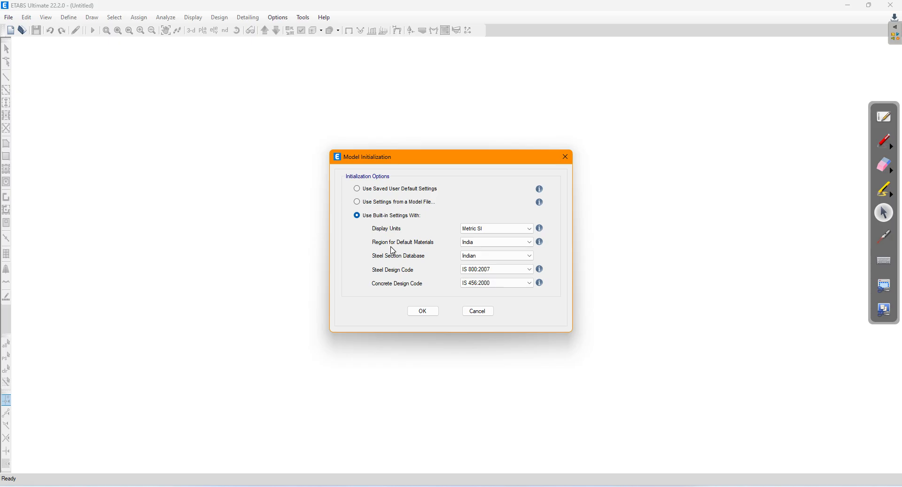
click(485, 243)
click(485, 244)
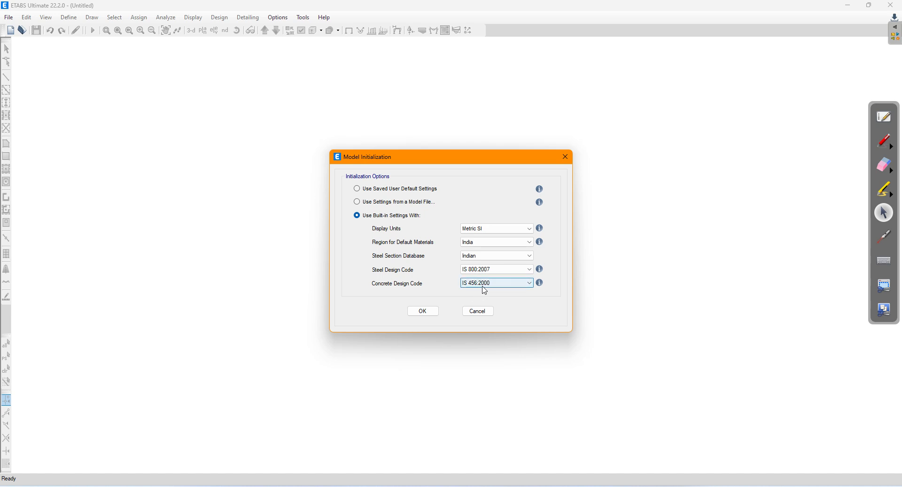
click(423, 312)
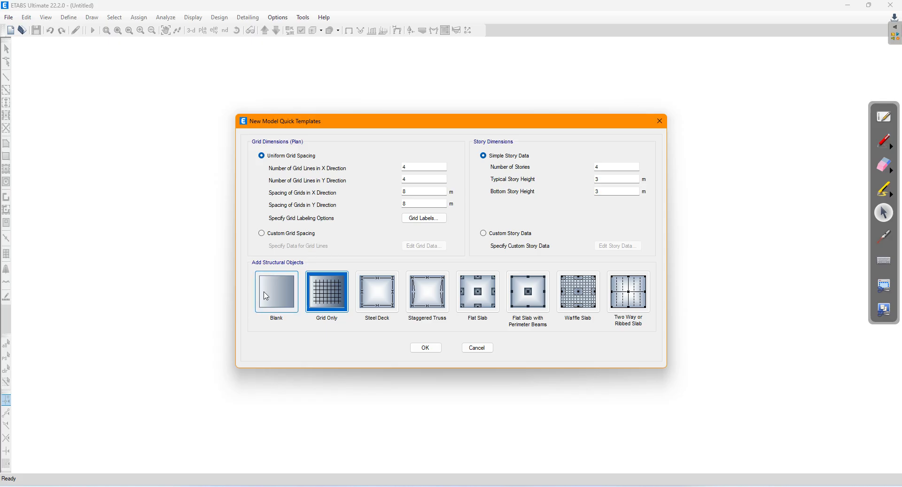
click(277, 293)
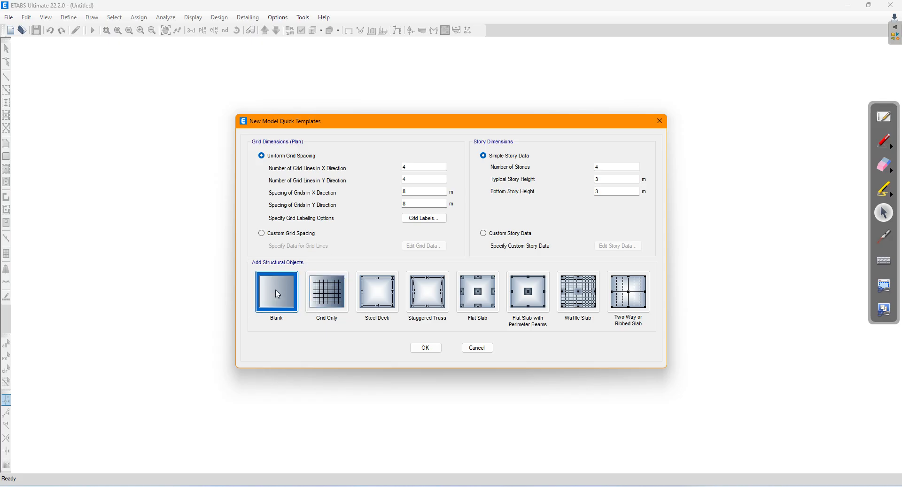
click(422, 348)
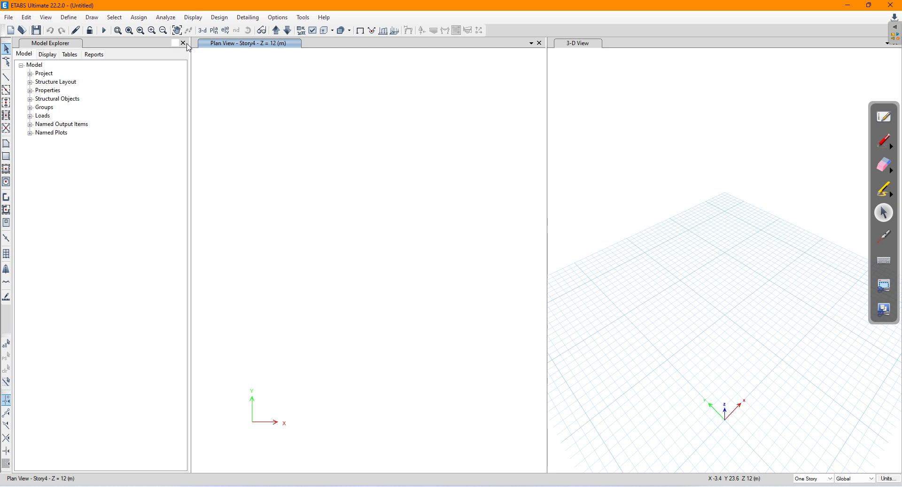
- Annotate the interface in red pen with arrows and labels for the main title bar, toolbars, model explorer and menu bar
click(888, 142)
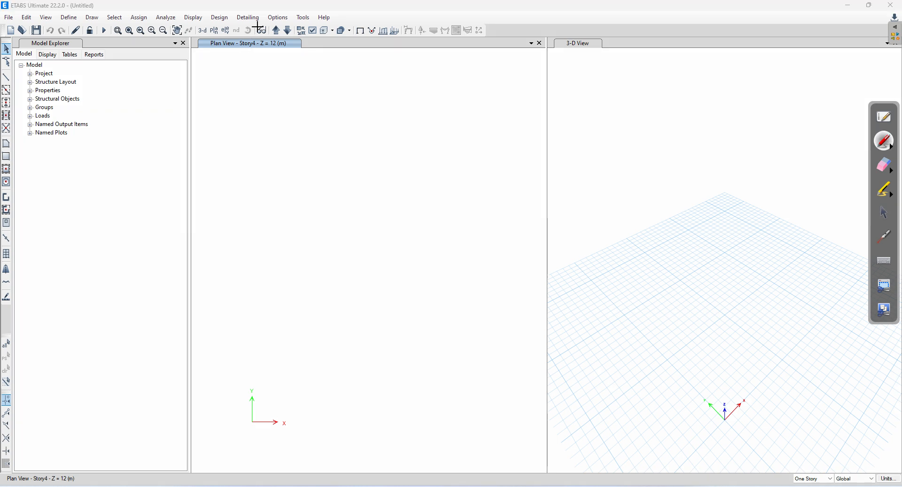
mouse_move(352, 7)
mouse_down()
mouse_move(371, 24)
mouse_move(379, 80)
mouse_move(429, 57)
mouse_move(475, 55)
mouse_move(481, 44)
mouse_up()
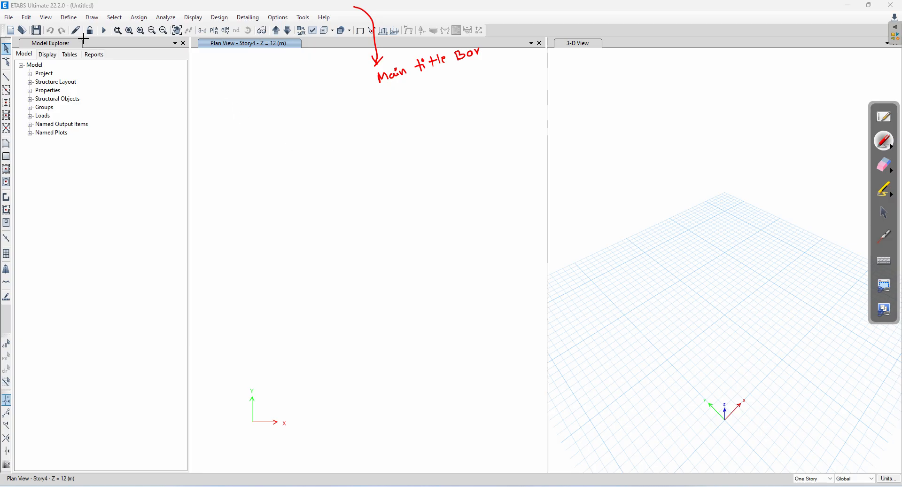
drag(67, 27, 155, 91)
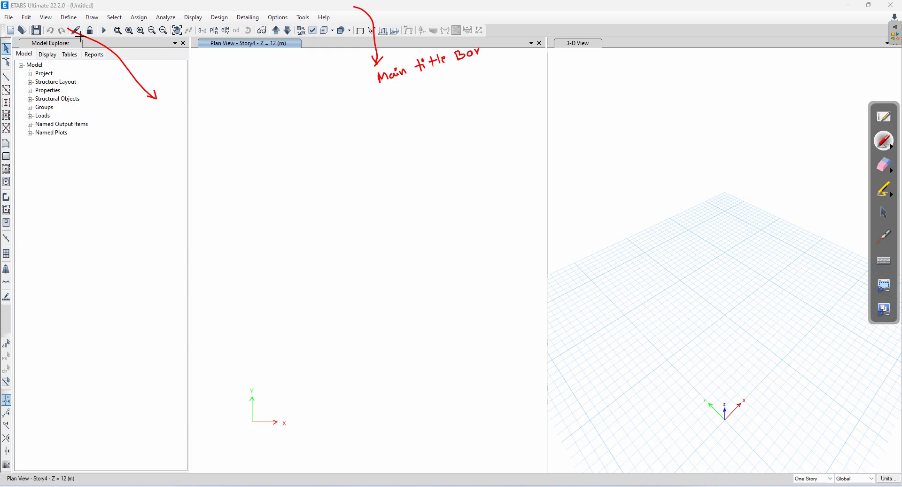
mouse_move(1, 108)
mouse_down()
mouse_move(148, 101)
mouse_move(141, 107)
mouse_move(234, 81)
mouse_up()
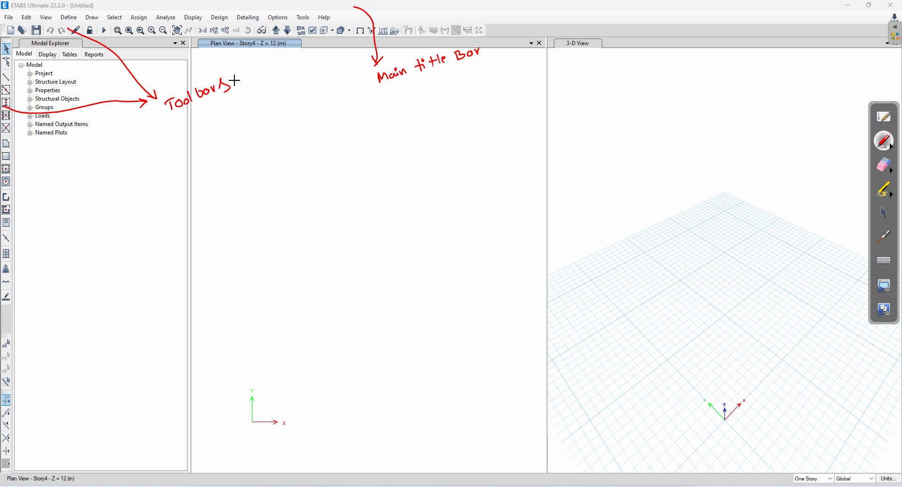
mouse_move(90, 149)
mouse_down()
mouse_move(242, 175)
mouse_move(239, 184)
mouse_move(261, 187)
mouse_up()
drag(265, 181, 290, 176)
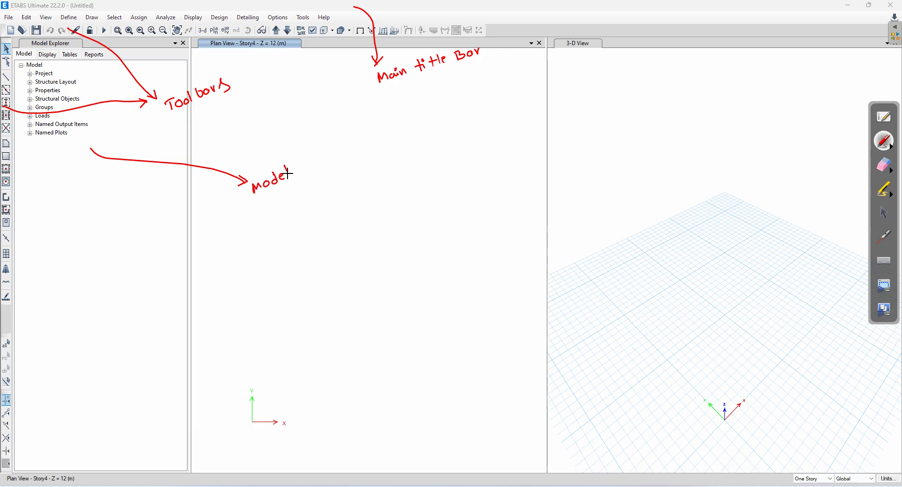
drag(264, 205, 318, 178)
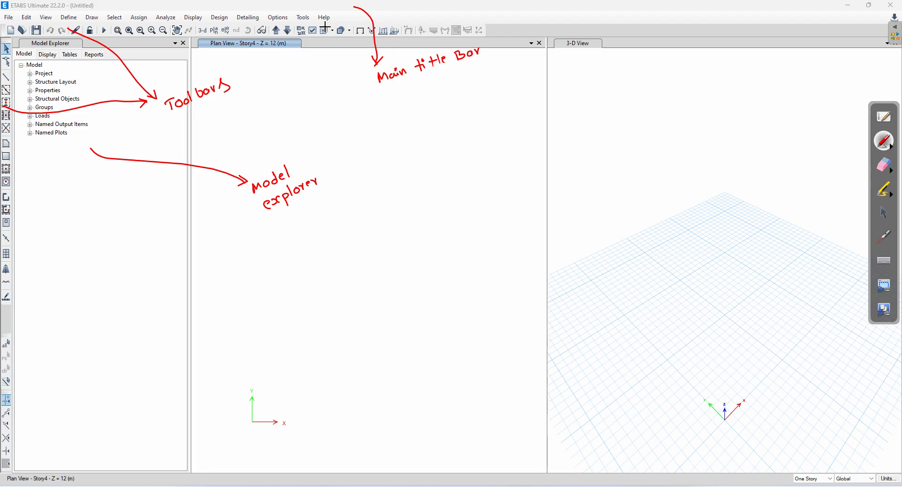
mouse_move(333, 18)
mouse_down()
mouse_move(340, 107)
mouse_move(363, 101)
mouse_move(344, 127)
mouse_move(371, 123)
mouse_up()
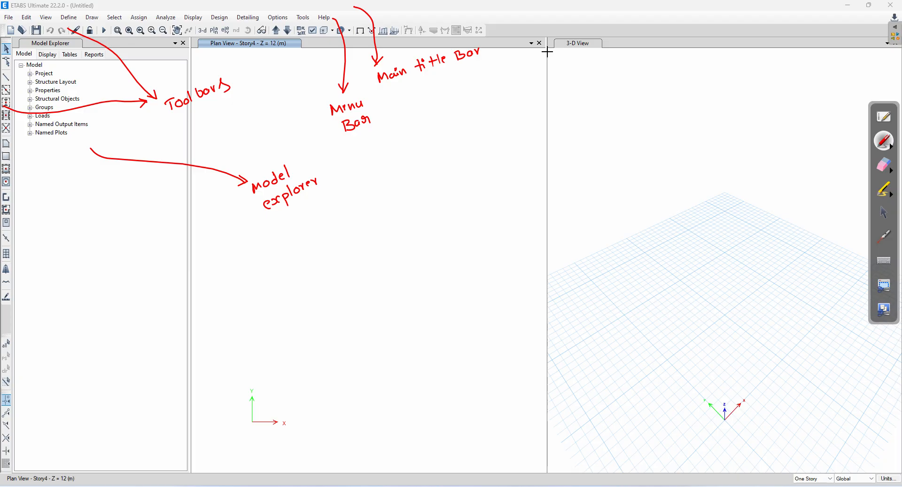
- Draw a red arrow from the 3-D View tab and label it "Display Title tab"
mouse_move(582, 61)
mouse_down()
mouse_move(584, 48)
mouse_move(582, 76)
mouse_up()
drag(578, 67, 587, 66)
drag(571, 87, 571, 94)
mouse_move(567, 87)
mouse_down()
mouse_move(621, 79)
mouse_move(611, 94)
mouse_move(649, 64)
mouse_move(678, 70)
mouse_up()
mouse_move(624, 94)
mouse_down()
mouse_move(632, 87)
mouse_move(652, 93)
mouse_up()
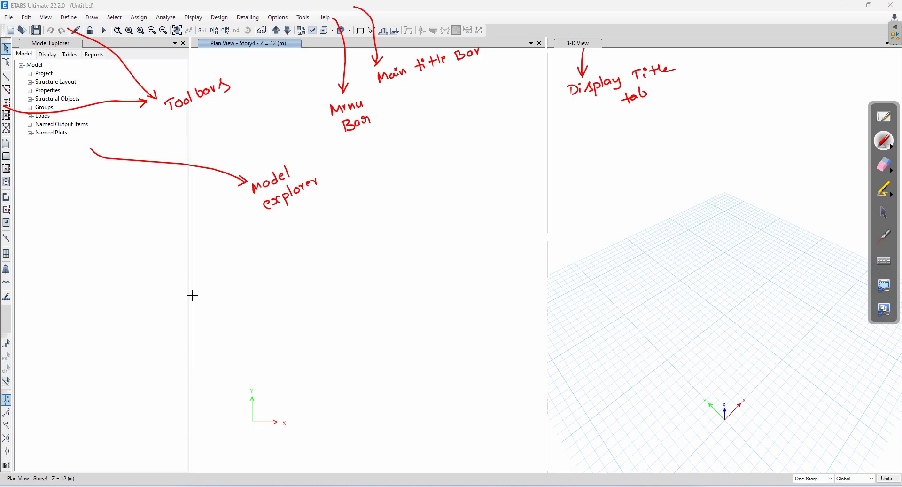
- Label the status bar in red pen and circle the global axes in both the plan and 3-D views
mouse_move(71, 469)
mouse_down()
mouse_move(97, 436)
mouse_move(95, 444)
mouse_up()
mouse_move(100, 413)
mouse_down()
mouse_move(91, 426)
mouse_move(121, 402)
mouse_up()
drag(120, 400, 138, 391)
drag(152, 380, 154, 383)
drag(156, 375, 160, 377)
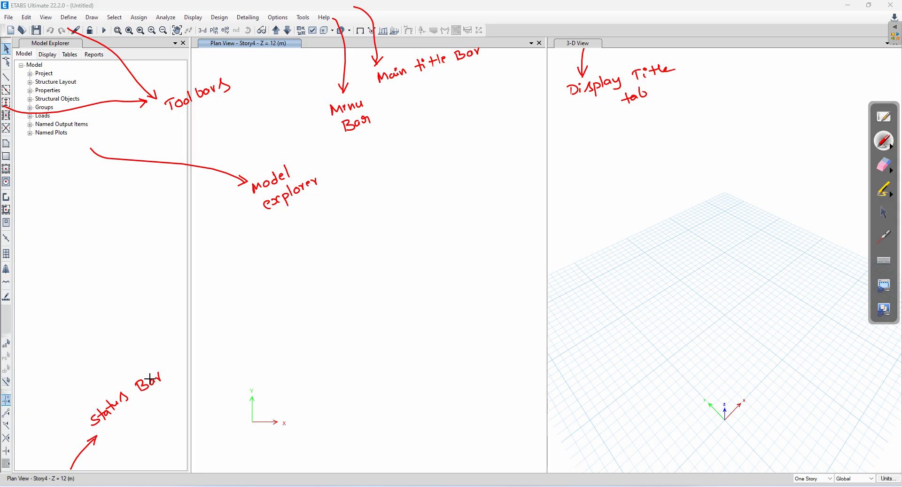
mouse_move(258, 376)
mouse_down()
mouse_move(238, 393)
mouse_move(275, 434)
mouse_move(263, 375)
mouse_move(249, 376)
mouse_move(317, 366)
mouse_move(332, 346)
mouse_move(398, 321)
mouse_move(396, 331)
mouse_up()
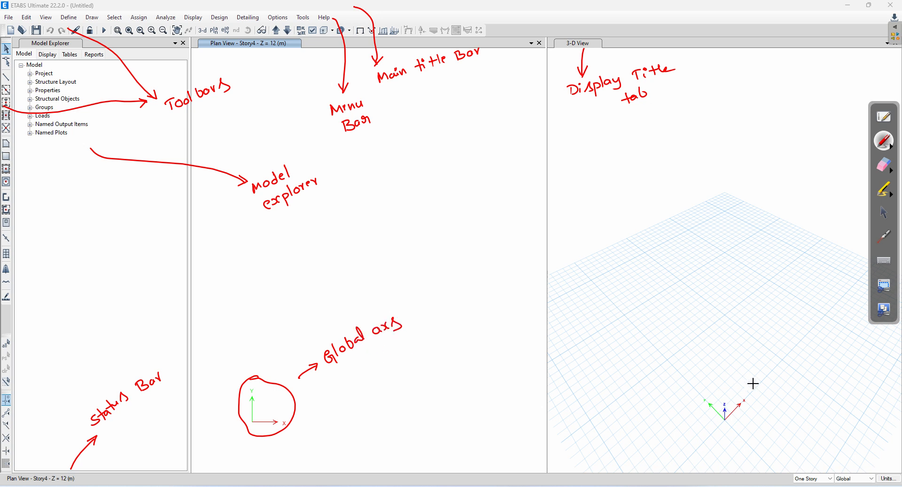
mouse_move(750, 386)
mouse_down()
mouse_move(701, 388)
mouse_move(729, 430)
mouse_move(756, 393)
mouse_up()
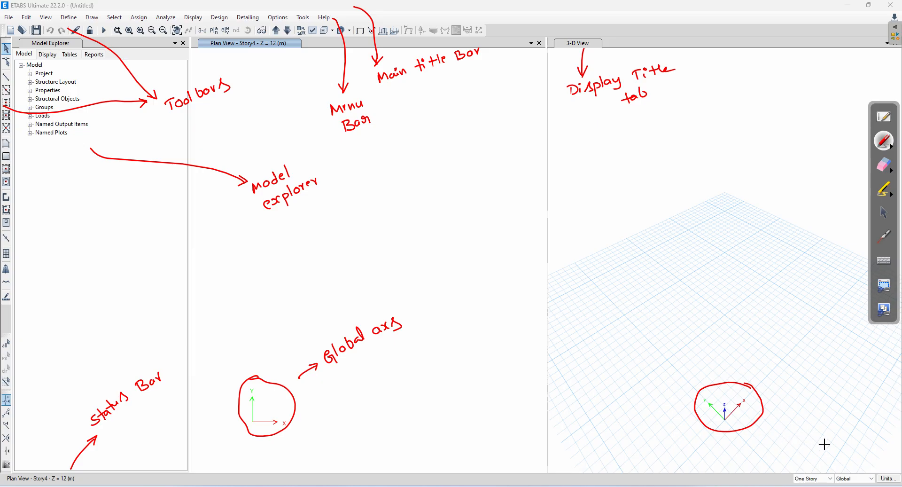
- Add red arrows and handwritten labels for the coordinate system selector and the current units
drag(850, 462, 838, 426)
mouse_move(802, 386)
mouse_down()
mouse_move(800, 396)
mouse_move(862, 371)
mouse_move(818, 405)
mouse_move(829, 407)
mouse_move(841, 383)
mouse_move(864, 387)
mouse_move(851, 387)
mouse_up()
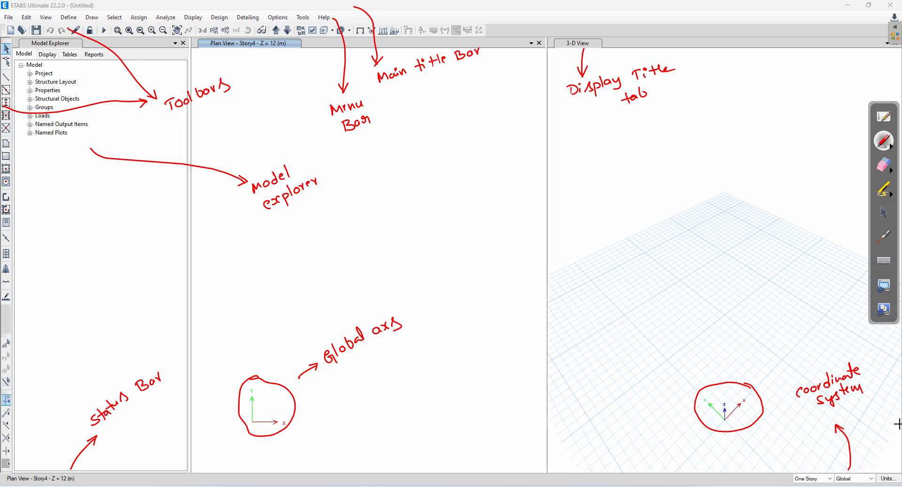
drag(887, 468, 889, 432)
mouse_move(880, 396)
mouse_down()
mouse_move(873, 405)
mouse_move(892, 397)
mouse_move(877, 414)
mouse_move(890, 401)
mouse_move(898, 405)
mouse_move(891, 414)
mouse_up()
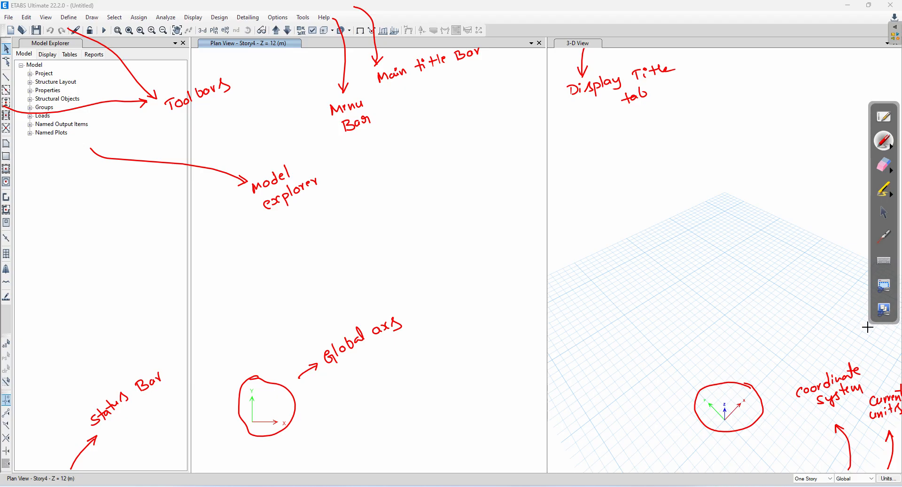
- Erase all the interface annotations and return to the normal pointer
click(885, 169)
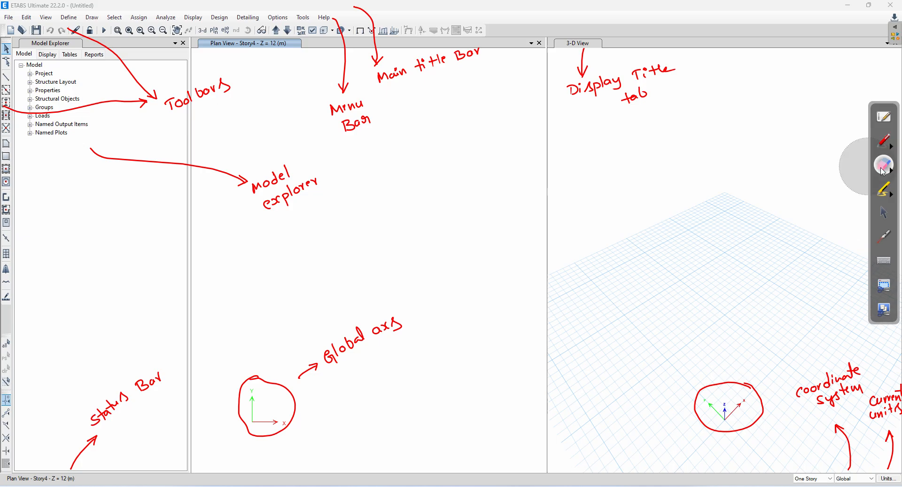
mouse_move(771, 381)
mouse_down()
mouse_move(718, 392)
mouse_move(895, 423)
mouse_move(856, 459)
mouse_move(738, 413)
mouse_move(366, 315)
mouse_move(268, 397)
mouse_move(121, 378)
mouse_move(77, 453)
mouse_move(186, 161)
mouse_move(5, 89)
mouse_move(197, 95)
mouse_move(114, 44)
mouse_move(403, 26)
mouse_move(351, 100)
mouse_move(314, 187)
mouse_move(240, 261)
mouse_move(575, 42)
mouse_move(366, 19)
mouse_move(614, 55)
mouse_move(530, 79)
mouse_up()
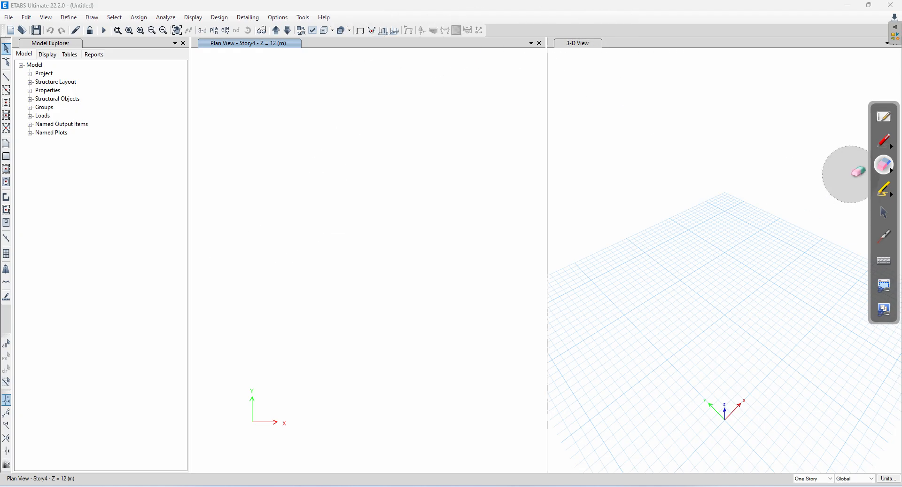
click(884, 212)
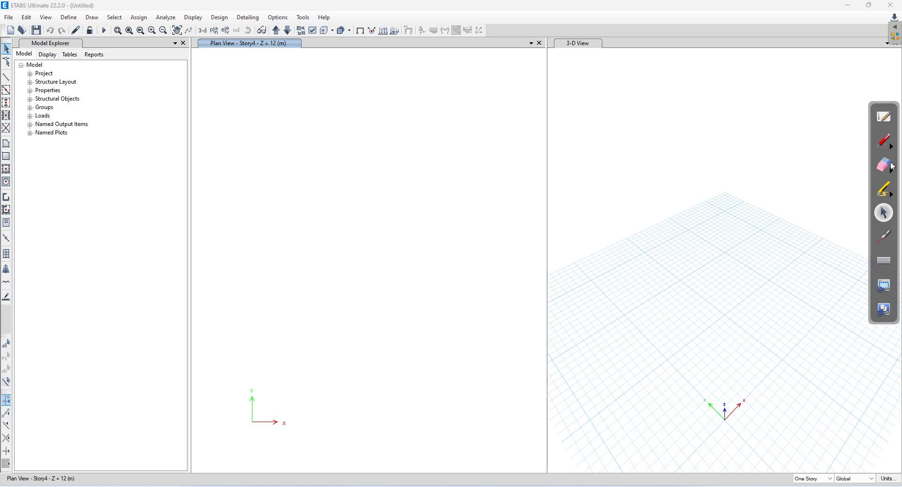
- Handwrite "Geometry" in red with an arrow to a list reading Grid system, Story Data and Defining Materials
click(884, 141)
mouse_move(287, 109)
mouse_down()
mouse_move(294, 120)
mouse_move(347, 112)
mouse_move(344, 124)
mouse_move(409, 115)
mouse_up()
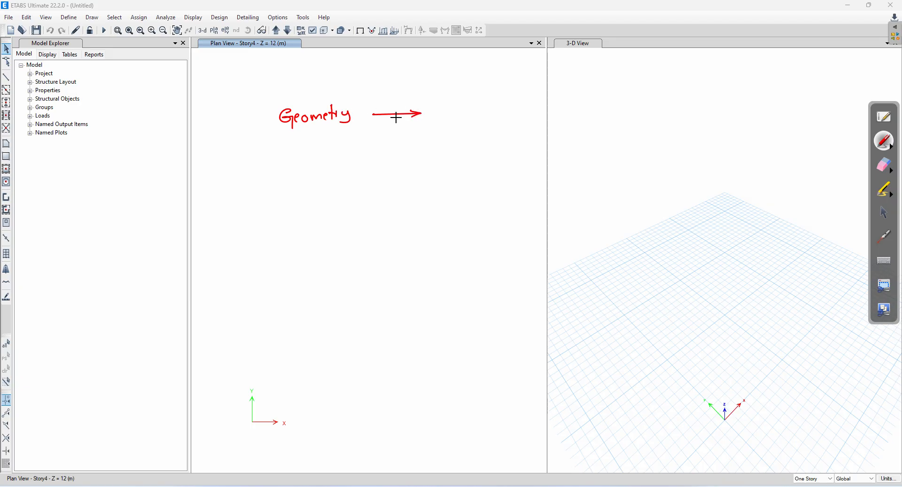
mouse_move(451, 107)
mouse_down()
mouse_move(475, 112)
mouse_move(484, 104)
mouse_move(520, 117)
mouse_move(559, 101)
mouse_up()
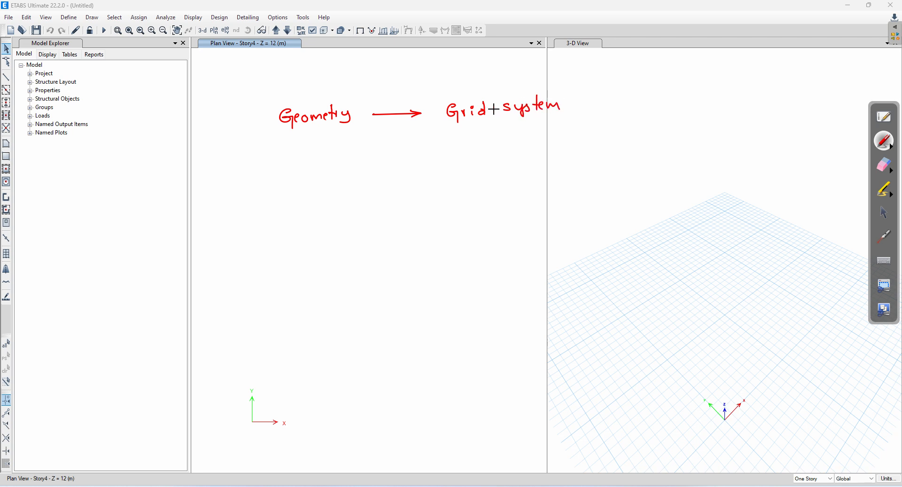
mouse_move(456, 138)
mouse_down()
mouse_move(479, 136)
mouse_move(481, 149)
mouse_move(539, 136)
mouse_up()
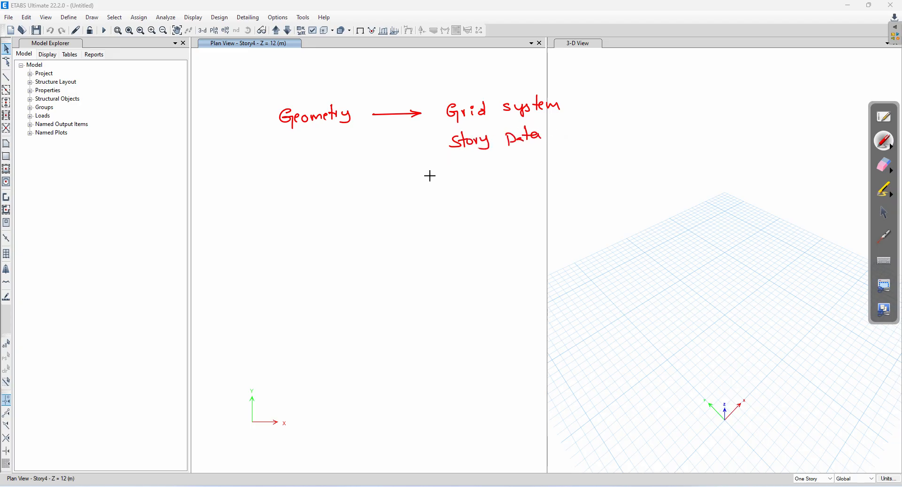
mouse_move(450, 163)
mouse_down()
mouse_move(465, 175)
mouse_move(521, 172)
mouse_move(516, 184)
mouse_move(574, 156)
mouse_move(617, 158)
mouse_move(611, 164)
mouse_up()
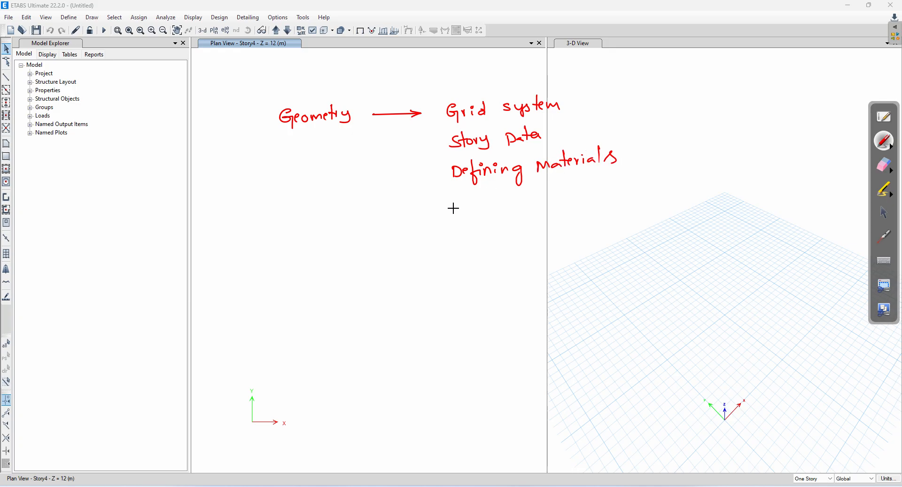
- Add "Defining Sections" and "Draw columns, Beams, slabs" to the handwritten geometry list
mouse_move(454, 195)
mouse_down()
mouse_move(453, 207)
mouse_move(522, 199)
mouse_move(521, 217)
mouse_up()
mouse_move(545, 187)
mouse_down()
mouse_move(549, 201)
mouse_move(576, 188)
mouse_move(615, 201)
mouse_up()
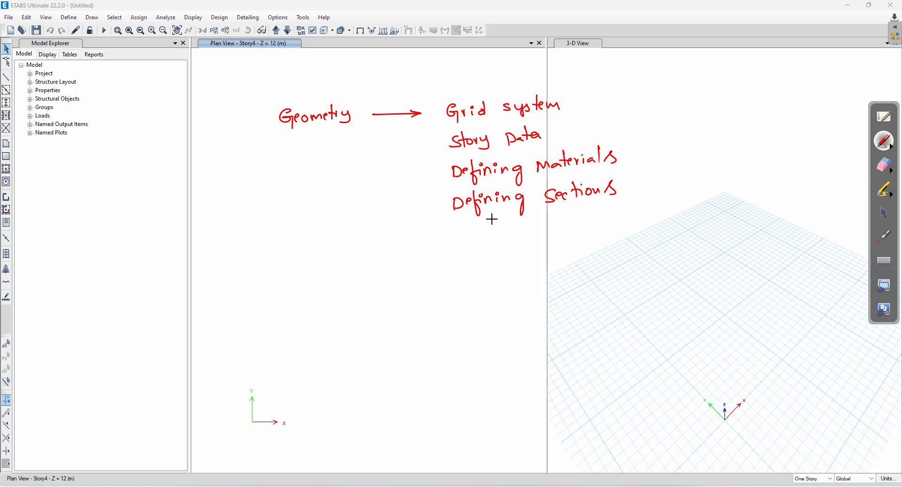
mouse_move(458, 229)
mouse_down()
mouse_move(460, 243)
mouse_move(493, 227)
mouse_move(515, 239)
mouse_up()
drag(519, 230, 601, 220)
mouse_move(599, 212)
mouse_down()
mouse_move(650, 220)
mouse_move(690, 197)
mouse_move(728, 205)
mouse_move(719, 210)
mouse_up()
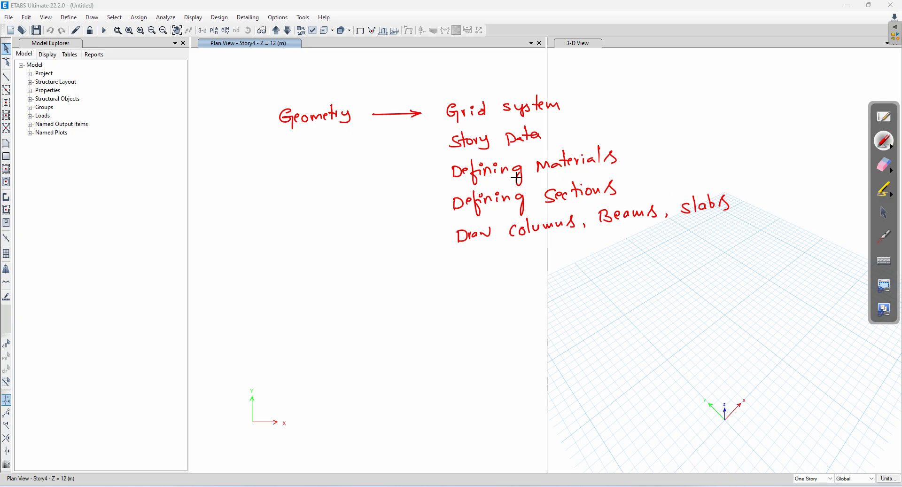
- Circle the geometry list, mark its items with ticks and a bracket, and draw an arrow back towards "Geometry"
mouse_move(467, 87)
mouse_down()
mouse_move(445, 92)
mouse_move(424, 185)
mouse_move(570, 244)
mouse_move(728, 184)
mouse_move(559, 94)
mouse_move(463, 86)
mouse_up()
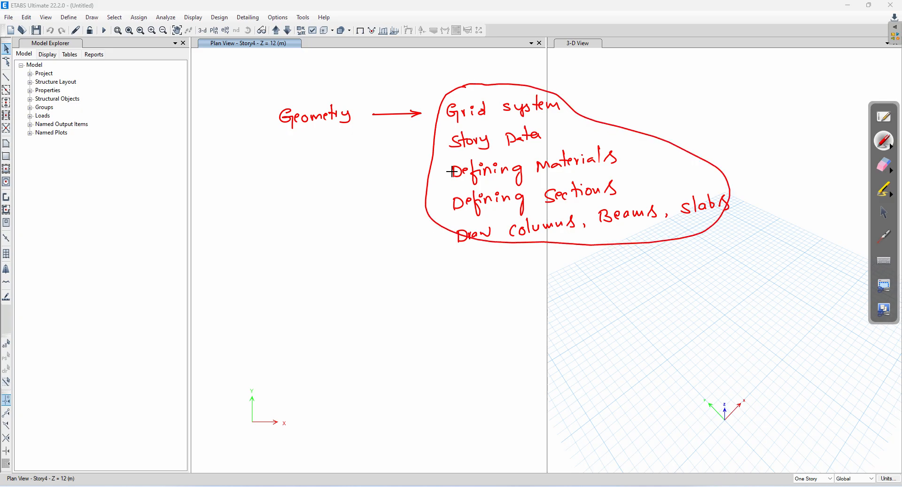
drag(567, 95, 602, 84)
drag(558, 126, 593, 120)
mouse_move(626, 149)
mouse_down()
mouse_move(634, 167)
mouse_move(621, 185)
mouse_move(706, 170)
mouse_up()
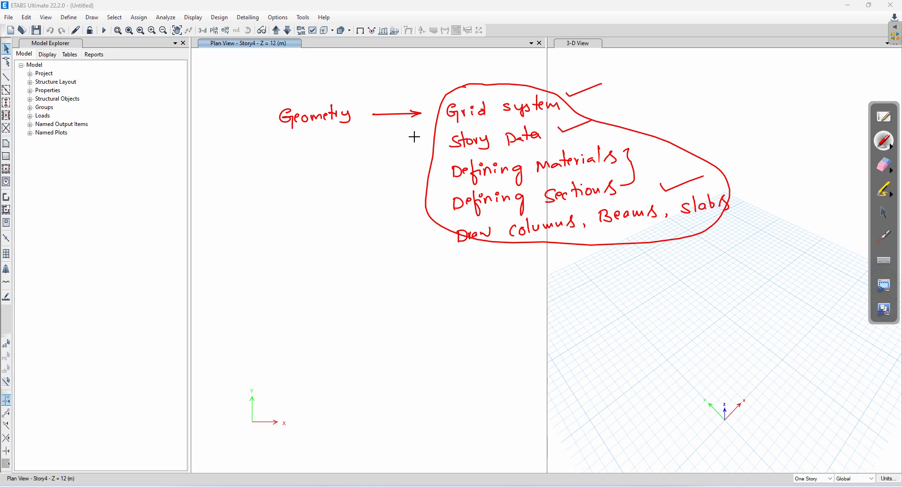
drag(427, 157, 369, 145)
drag(308, 147, 332, 140)
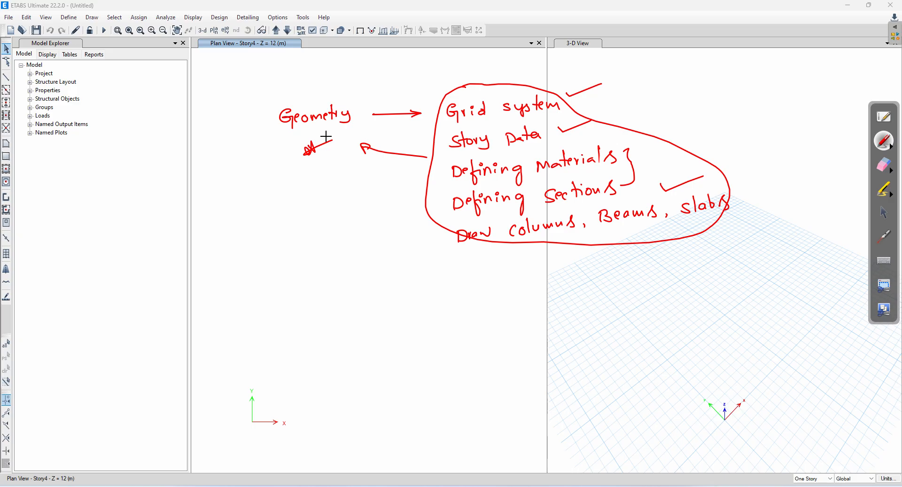
- Erase the handwritten geometry notes and return to the normal pointer
click(891, 170)
mouse_move(739, 161)
mouse_down()
mouse_move(314, 140)
mouse_move(554, 131)
mouse_move(483, 87)
mouse_move(427, 221)
mouse_move(437, 193)
mouse_up()
mouse_move(622, 254)
mouse_down()
mouse_move(720, 165)
mouse_move(471, 231)
mouse_move(562, 165)
mouse_move(501, 202)
mouse_up()
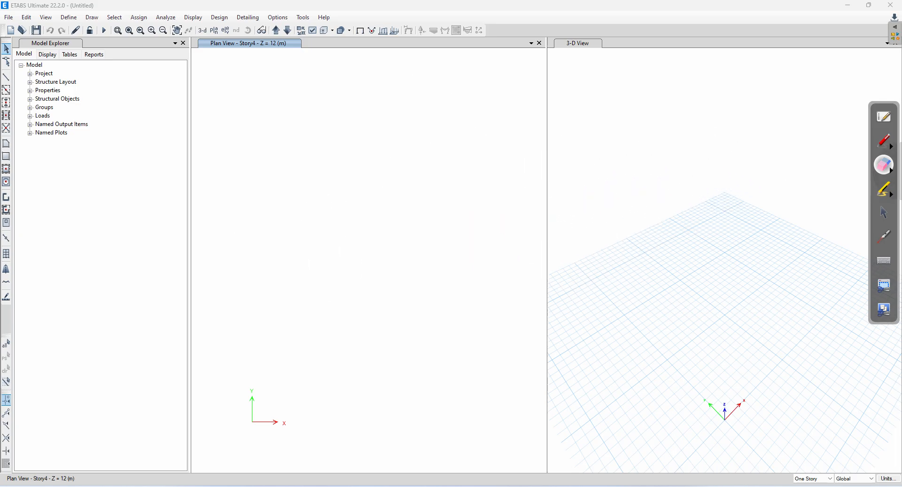
click(883, 214)
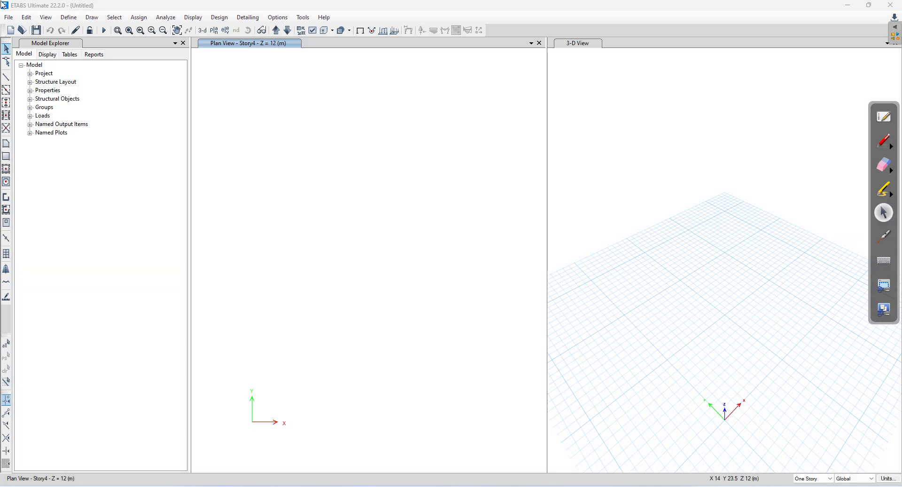
- Start a new model without saving the current one, using built-in Metric SI, India, Indian, IS 800:2007 and IS 456:2000 settings
click(11, 20)
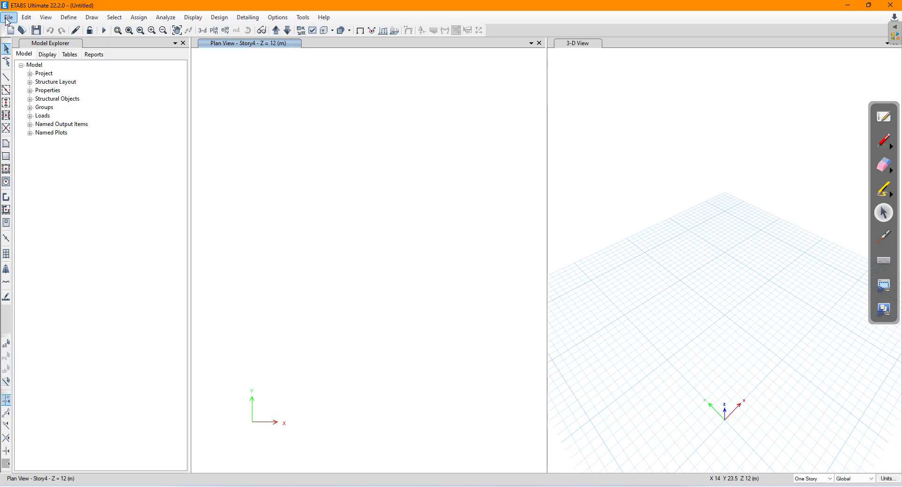
click(9, 19)
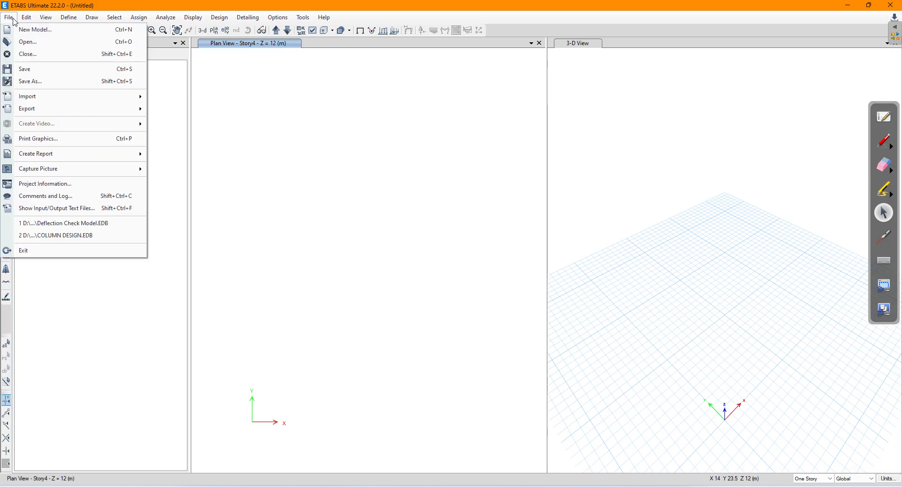
click(19, 30)
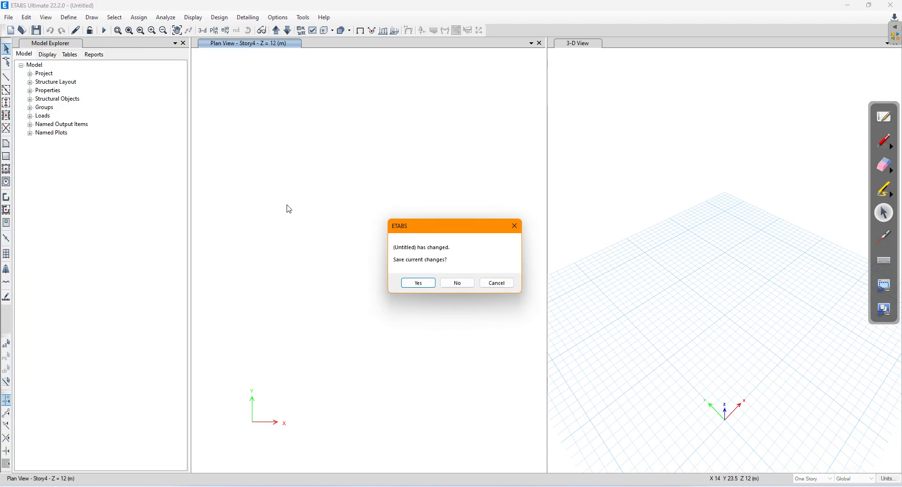
click(458, 283)
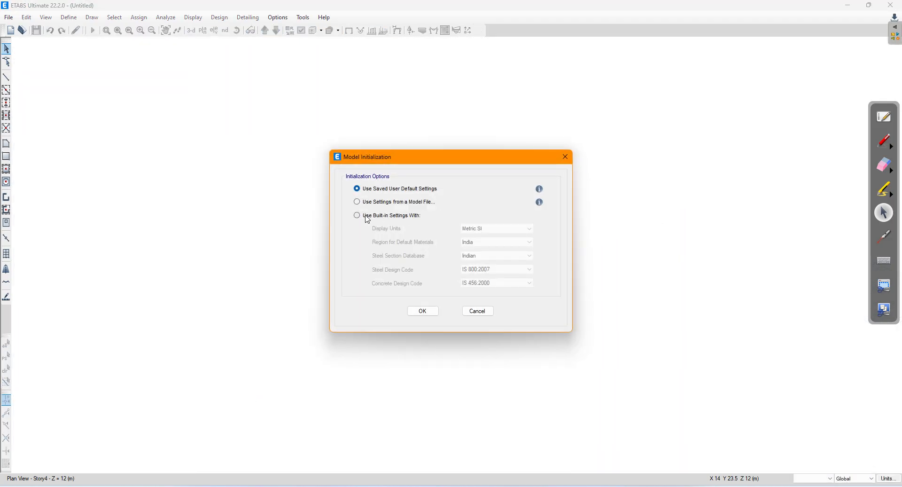
click(368, 217)
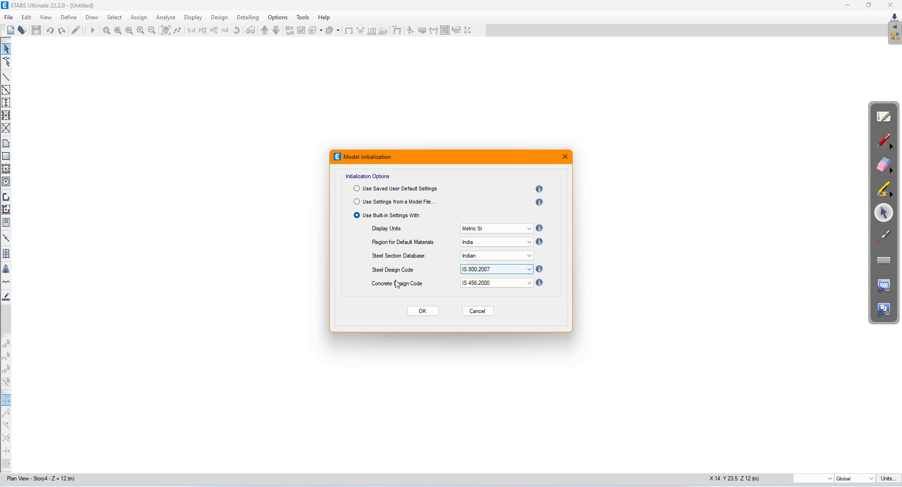
click(423, 312)
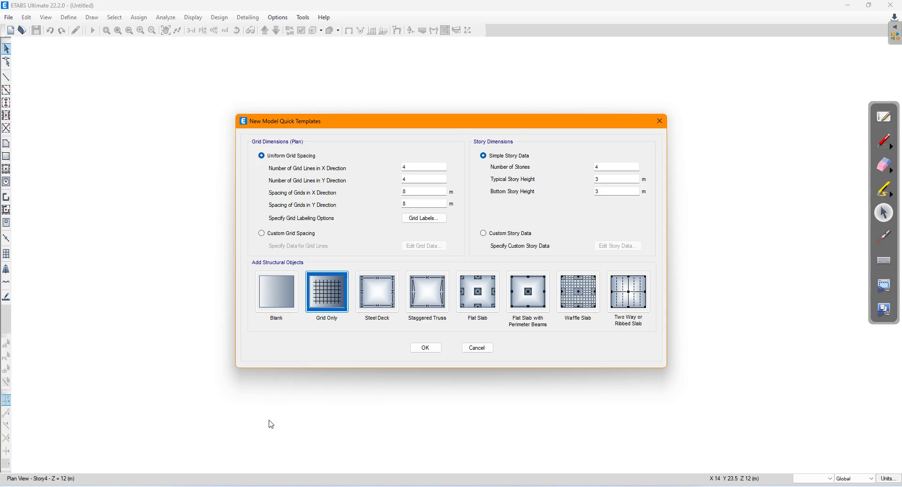
- Switch to the AutoCAD plan and handwrite M-25, Fe 500 and column size C 300X500mm in red beside it
mouse_move(210, 485)
click(210, 454)
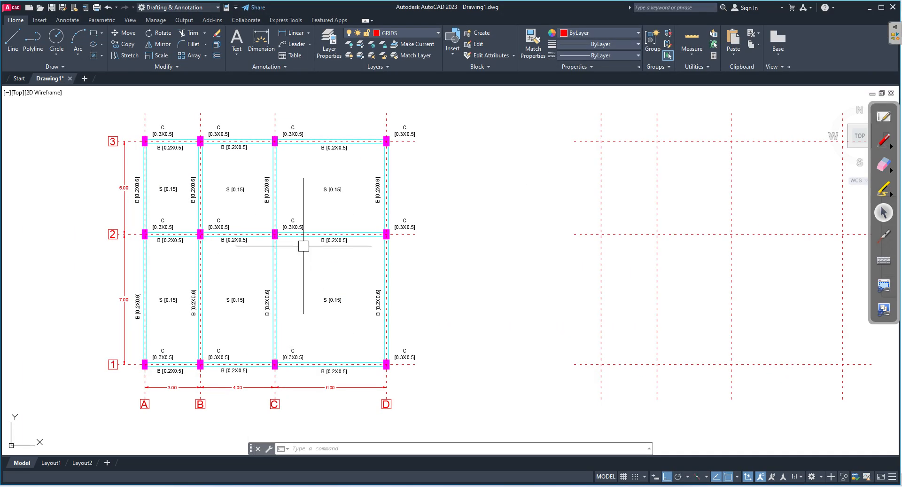
middle_drag(185, 264, 260, 260)
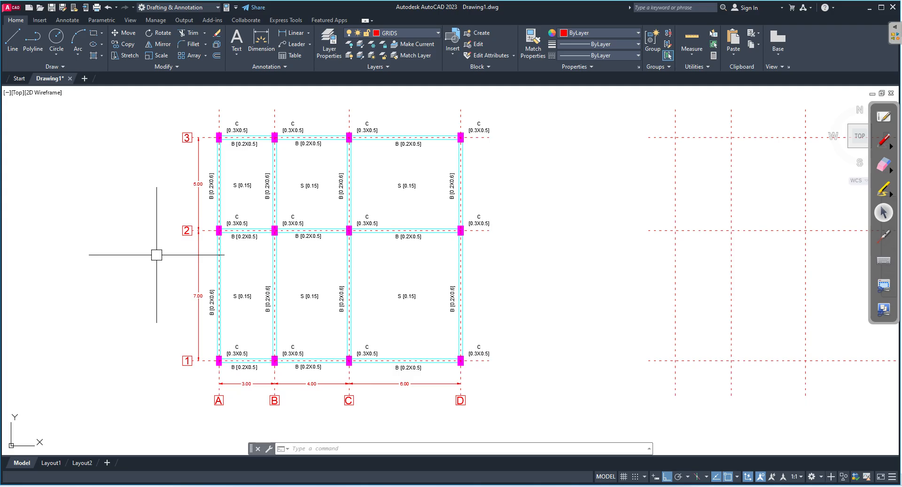
click(882, 141)
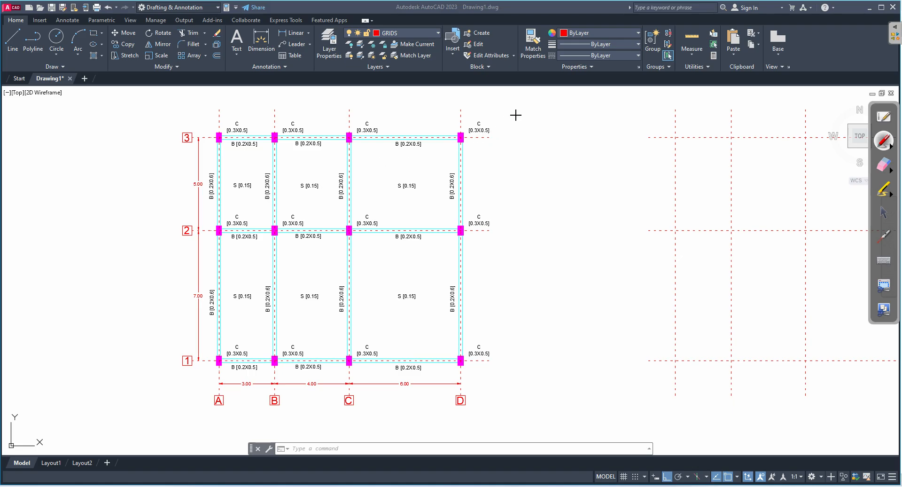
drag(538, 140, 573, 139)
drag(548, 155, 583, 150)
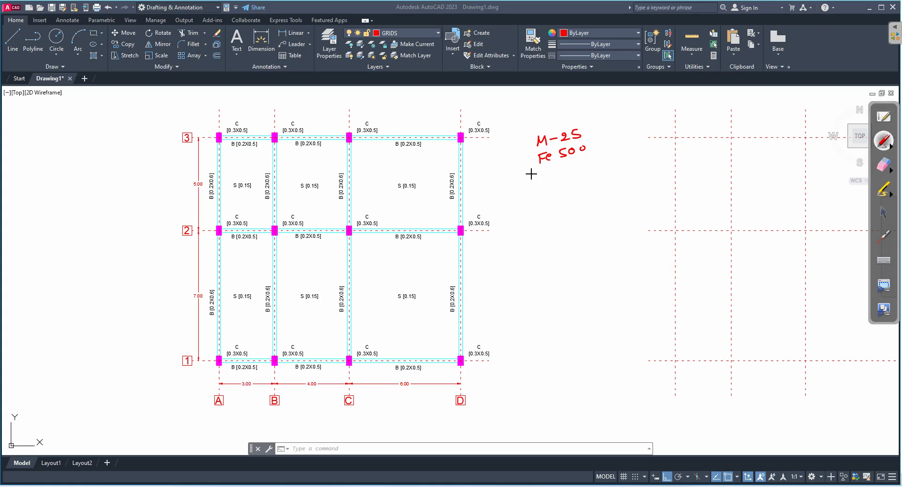
mouse_move(542, 177)
mouse_down()
mouse_move(576, 173)
mouse_move(569, 177)
mouse_move(633, 149)
mouse_up()
drag(535, 180, 533, 191)
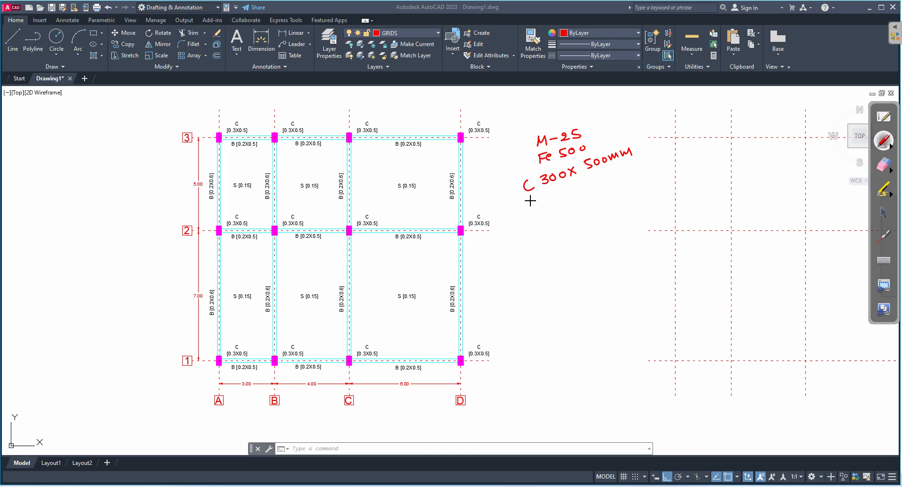
- Add the beam sizes B 200X500mm and B 200X600mm to the handwritten list
drag(536, 202, 532, 209)
mouse_move(556, 190)
mouse_down()
mouse_move(564, 198)
mouse_move(569, 188)
mouse_move(589, 189)
mouse_up()
mouse_move(589, 179)
mouse_down()
mouse_move(581, 190)
mouse_move(639, 163)
mouse_up()
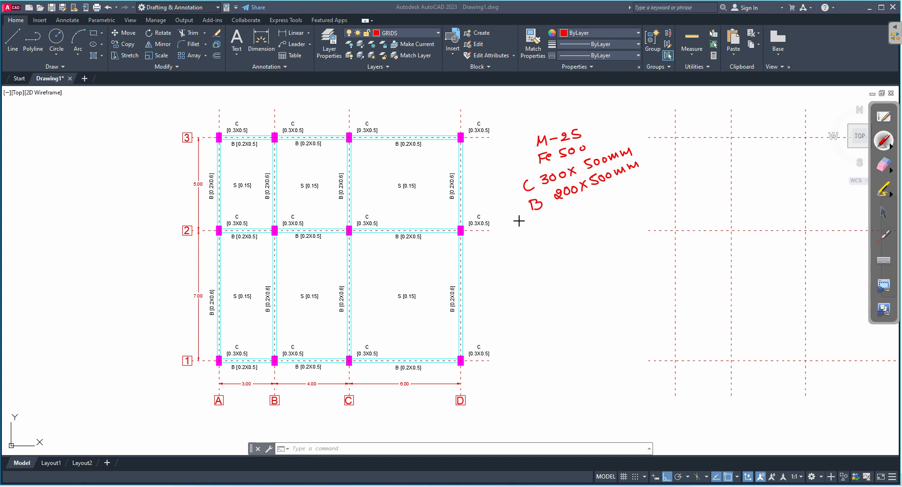
mouse_move(536, 222)
mouse_down()
mouse_move(588, 212)
mouse_move(594, 196)
mouse_move(642, 185)
mouse_up()
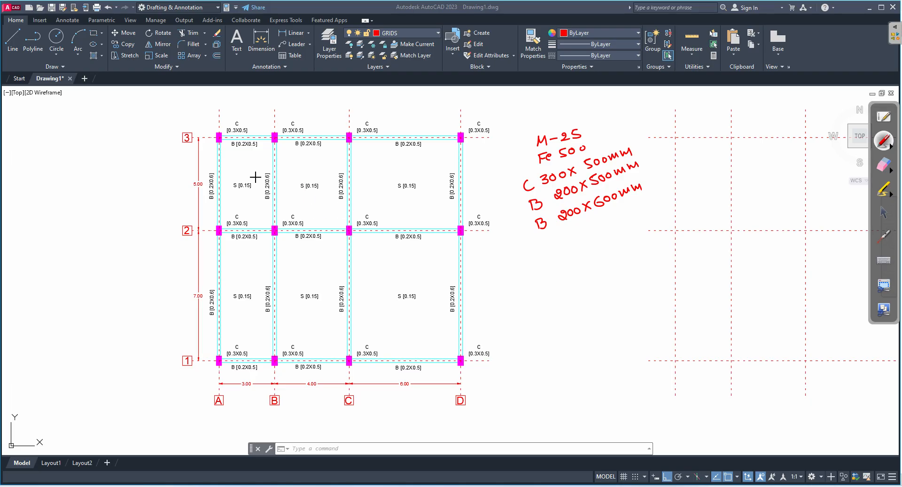
- Tick each vertical 0.2X0.6 beam on grid lines A to D of the plan
drag(254, 179, 260, 168)
drag(258, 282, 264, 271)
drag(332, 281, 340, 275)
drag(328, 185, 338, 176)
drag(444, 182, 449, 172)
drag(442, 282, 447, 270)
drag(210, 281, 213, 268)
drag(202, 201, 210, 190)
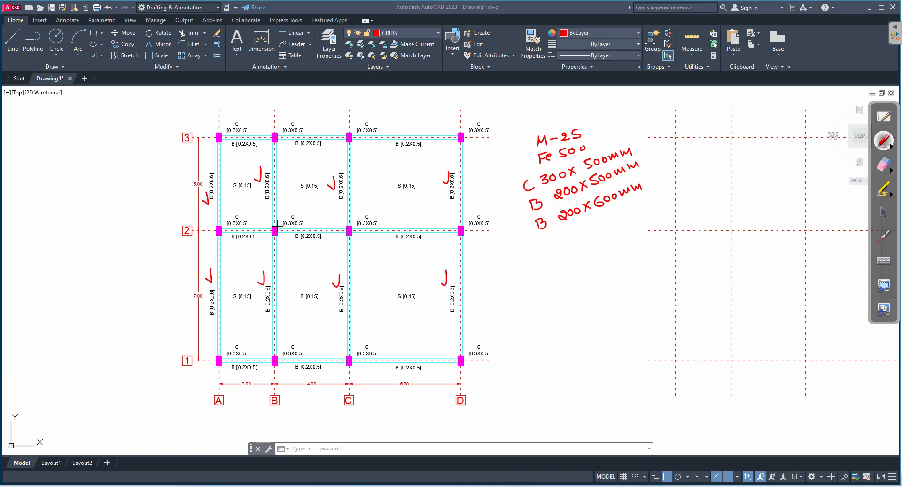
- Tick each horizontal 0.2X0.5 beam on grid lines 1, 2 and 3 of the plan
drag(253, 244, 272, 235)
drag(310, 239, 324, 238)
drag(409, 239, 423, 238)
drag(249, 346, 321, 334)
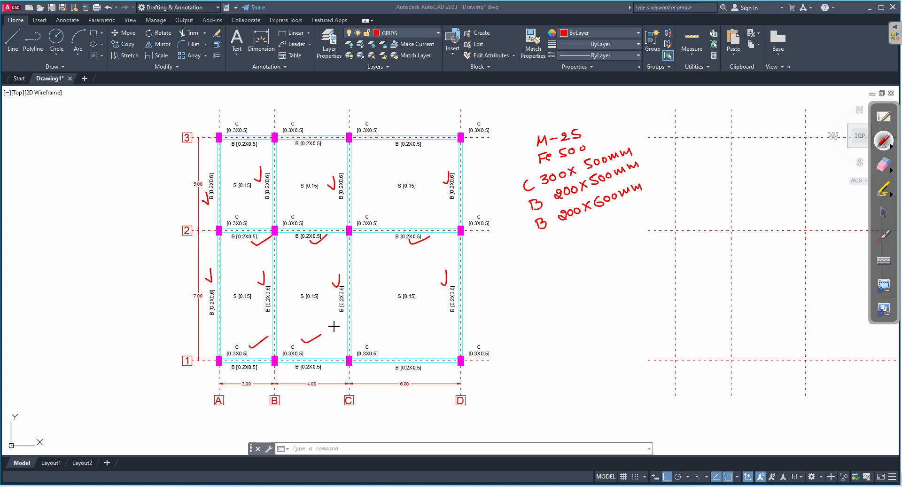
drag(388, 337, 408, 334)
drag(251, 123, 324, 111)
drag(377, 118, 400, 112)
- Add slab thickness S 150mm, height 3m and No of floors G+3 to the handwritten list
mouse_move(558, 242)
mouse_down()
mouse_move(545, 252)
mouse_move(622, 218)
mouse_up()
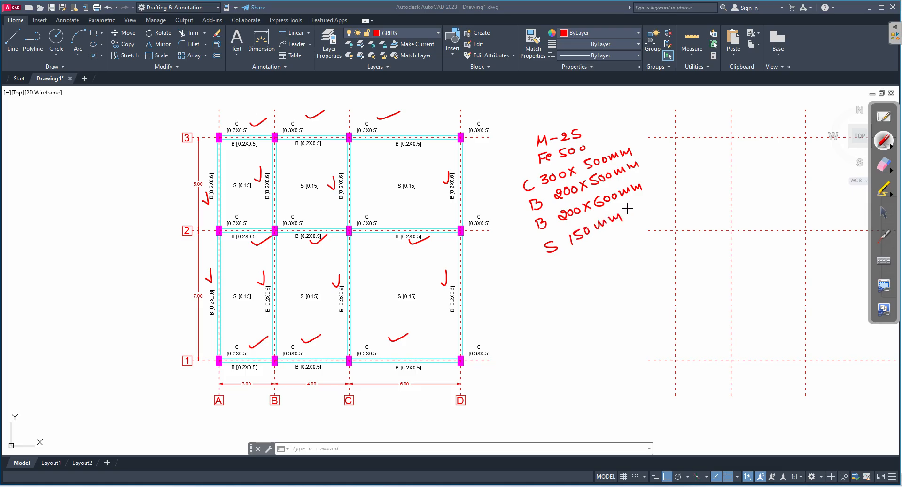
mouse_move(558, 262)
mouse_down()
mouse_move(559, 274)
mouse_move(583, 265)
mouse_up()
mouse_move(561, 297)
mouse_down()
mouse_move(585, 279)
mouse_move(595, 289)
mouse_move(613, 258)
mouse_move(643, 238)
mouse_up()
drag(613, 281, 647, 266)
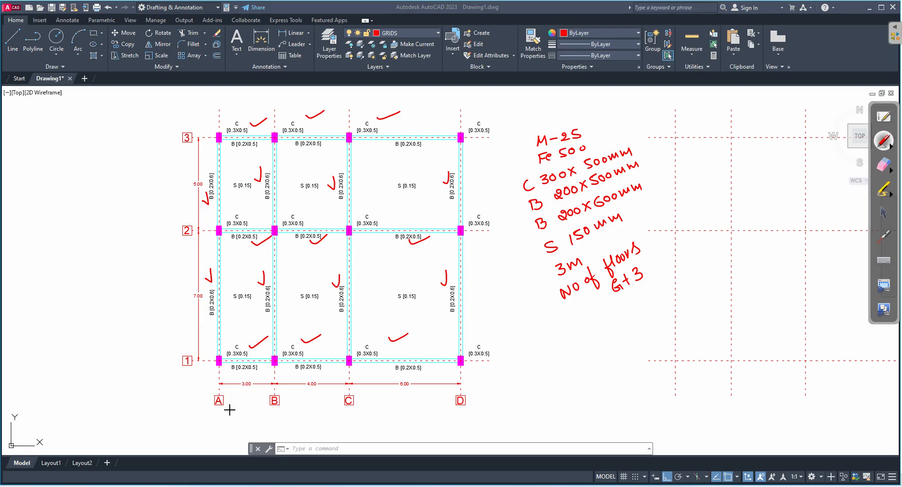
- Tick the grid labels A to D and 1 to 3 around the plan
mouse_move(225, 418)
mouse_down()
mouse_move(240, 404)
mouse_move(284, 417)
mouse_move(294, 407)
mouse_up()
drag(352, 413, 365, 406)
drag(467, 409, 492, 403)
drag(169, 351, 188, 347)
drag(165, 228, 179, 216)
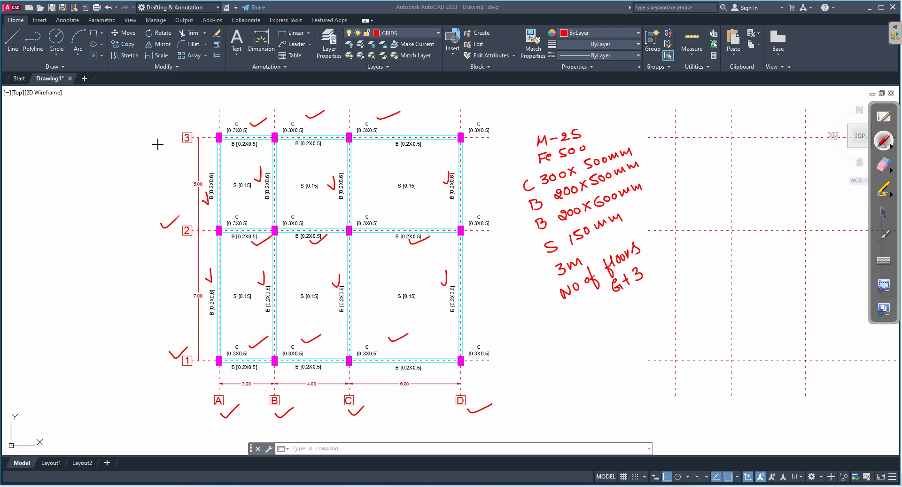
drag(162, 126, 188, 116)
- Handwrite the grid spacings 3m, 4m and 6m below the plan and 7m and 5m beside it
drag(242, 392, 242, 402)
mouse_move(304, 391)
mouse_down()
mouse_move(308, 400)
mouse_move(316, 394)
mouse_up()
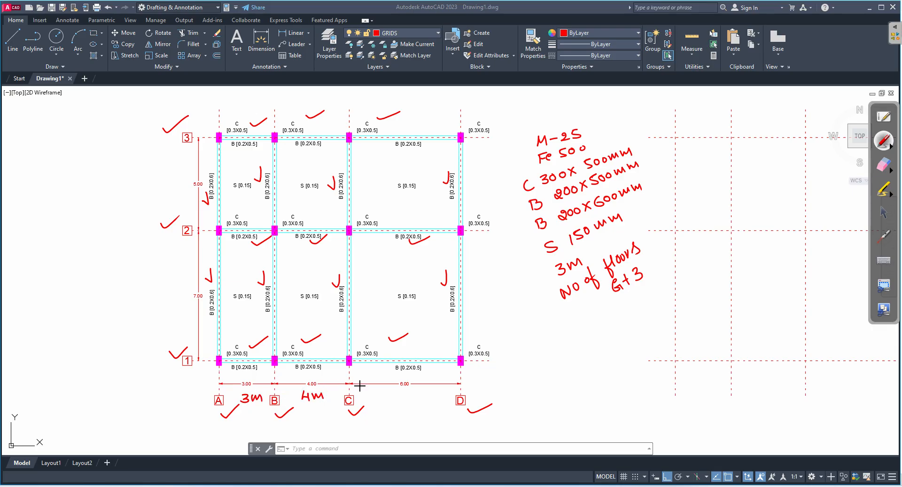
drag(406, 392, 404, 397)
drag(412, 401, 425, 399)
drag(160, 290, 182, 293)
mouse_move(162, 177)
mouse_down()
mouse_move(157, 186)
mouse_move(182, 173)
mouse_up()
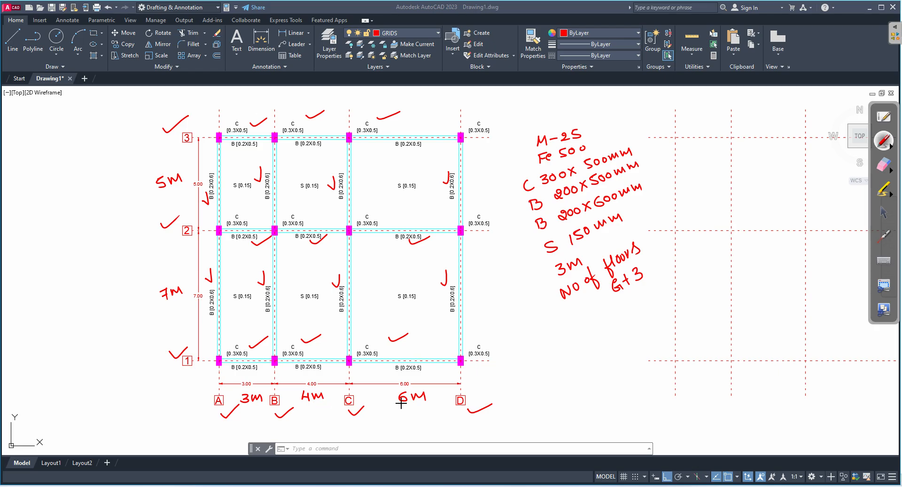
- Write a circled 4 beside the lettered grid labels and add a mark above the numbered grid labels
drag(520, 396, 528, 400)
mouse_move(529, 395)
mouse_down()
mouse_move(528, 407)
mouse_move(524, 389)
mouse_up()
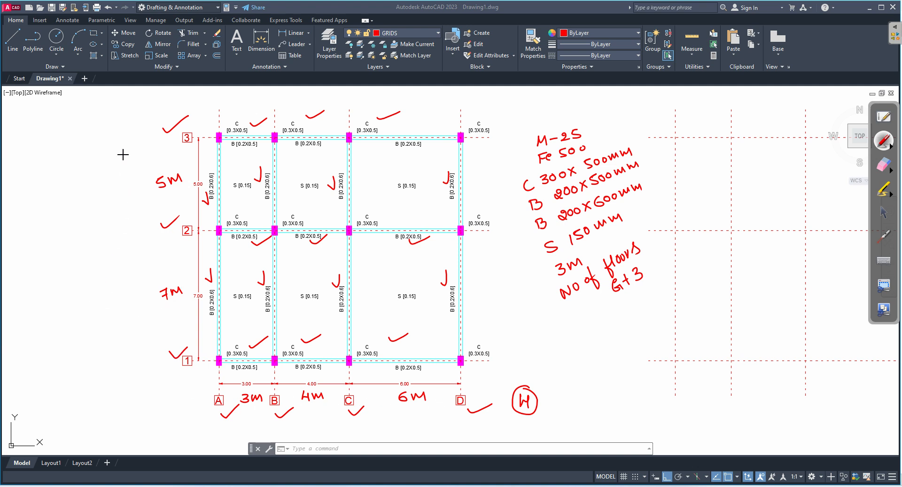
mouse_move(111, 120)
mouse_down()
mouse_move(106, 139)
mouse_move(123, 117)
mouse_up()
- Erase all the handwritten notes and ticks from the plan and return to the normal pointer
click(884, 166)
mouse_move(607, 263)
mouse_down()
mouse_move(585, 282)
mouse_move(606, 199)
mouse_move(451, 163)
mouse_move(230, 121)
mouse_move(133, 151)
mouse_move(163, 284)
mouse_move(236, 417)
mouse_move(268, 264)
mouse_move(309, 147)
mouse_move(338, 270)
mouse_move(328, 334)
mouse_move(398, 396)
mouse_move(536, 407)
mouse_move(337, 334)
mouse_up()
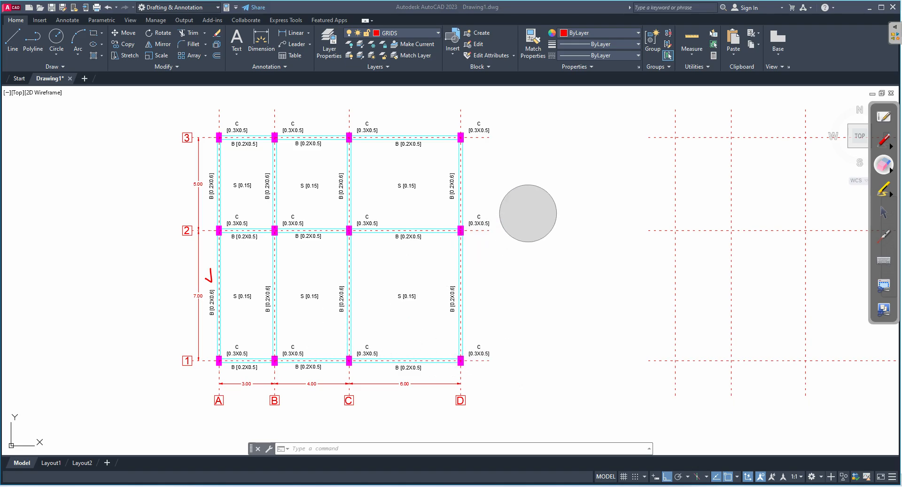
click(883, 214)
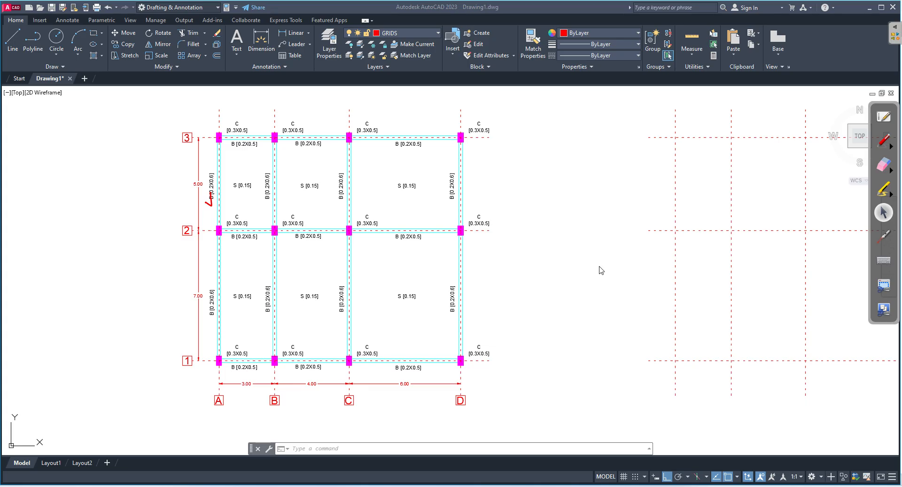
scroll(599, 267, down, 3)
middle_drag(624, 267, 551, 285)
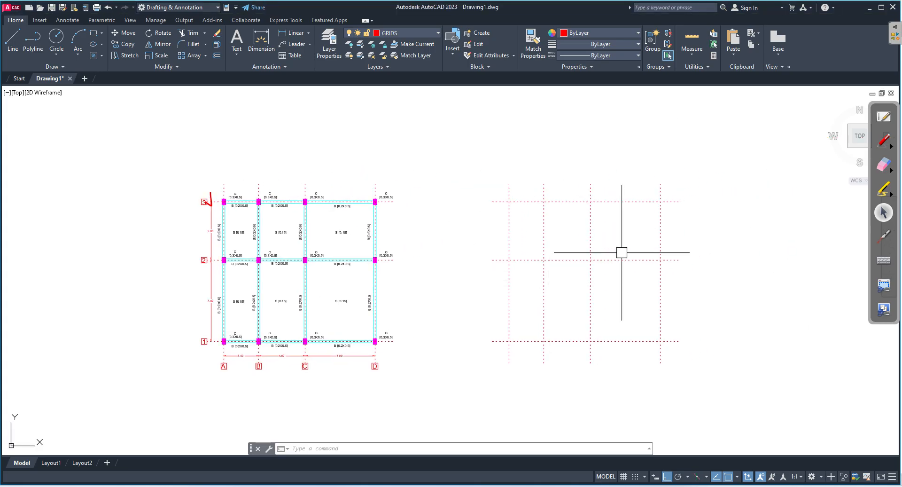
click(884, 164)
click(226, 184)
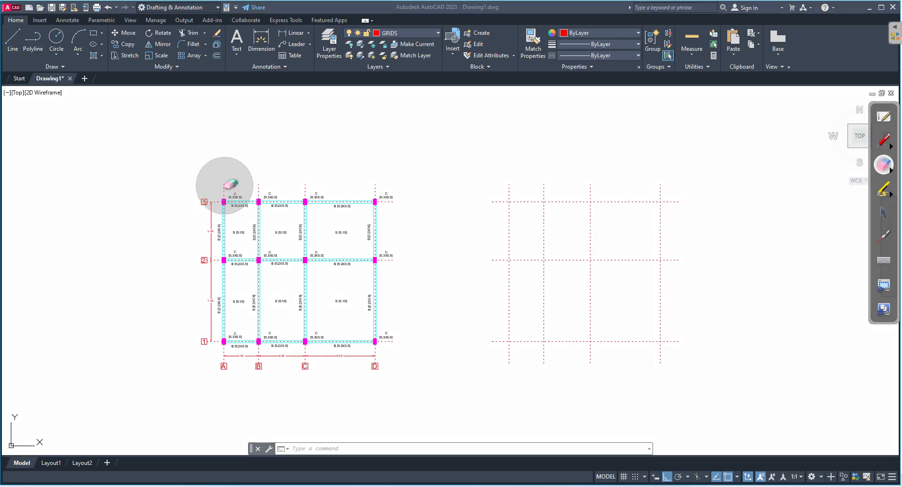
click(883, 212)
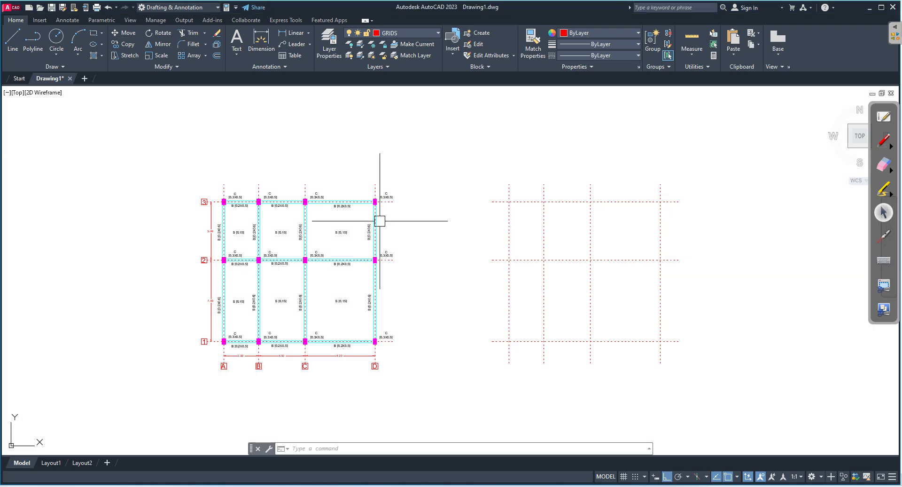
click(436, 215)
scroll(527, 246, down, 10)
scroll(548, 246, up, 6)
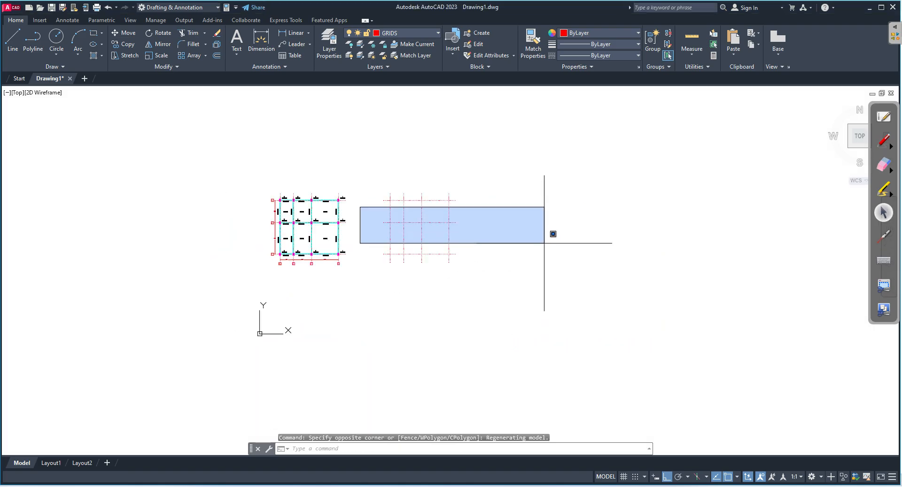
key(Escape)
scroll(318, 224, up, 6)
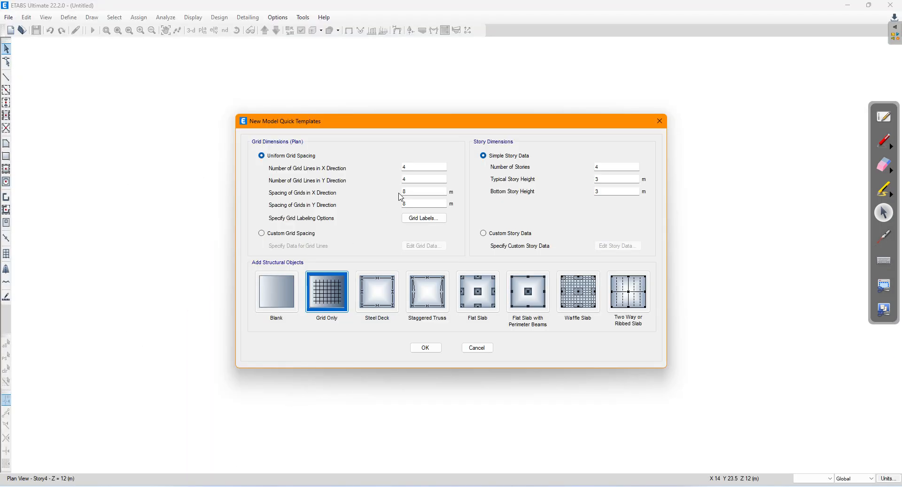
- In ETABS, set 3 grid lines in the Y direction and open the custom grid data displayed as spacing
click(404, 179)
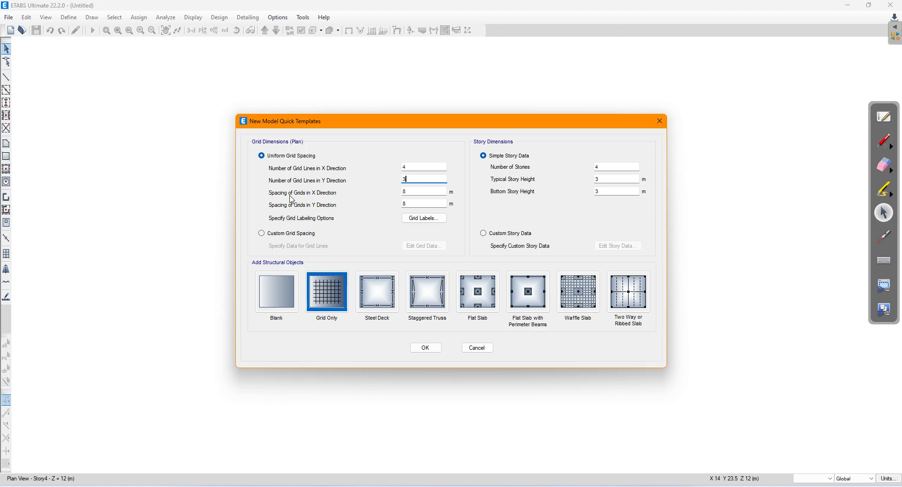
click(272, 237)
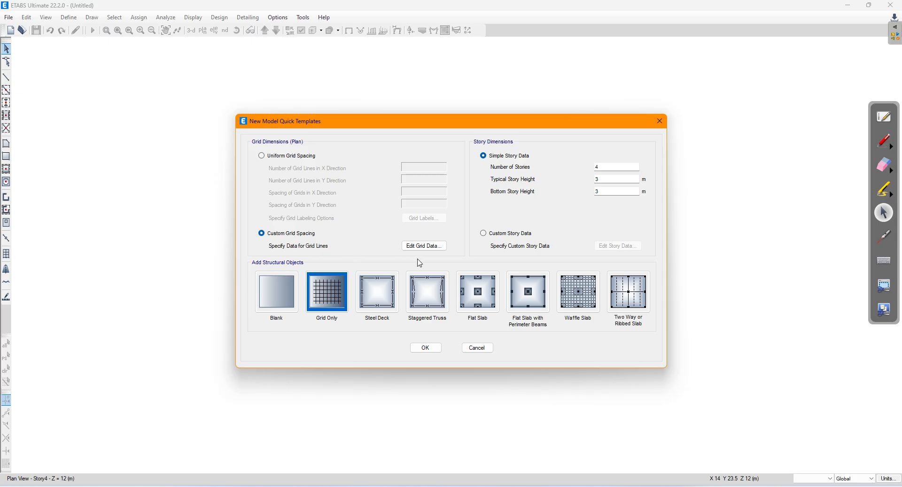
click(424, 246)
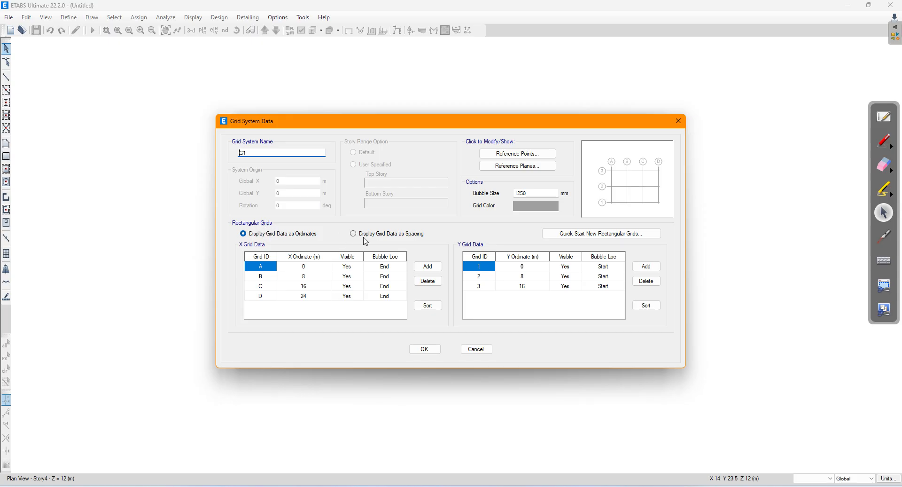
click(394, 237)
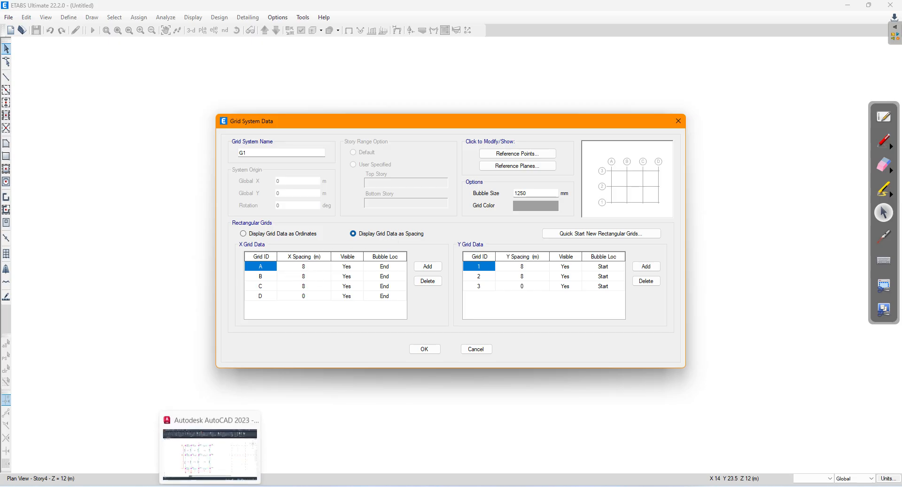
- Check the plan's grid dimensions in AutoCAD, return to ETABS and set the X spacings of grids A, B and C to 3, 4 and 6 m
click(209, 449)
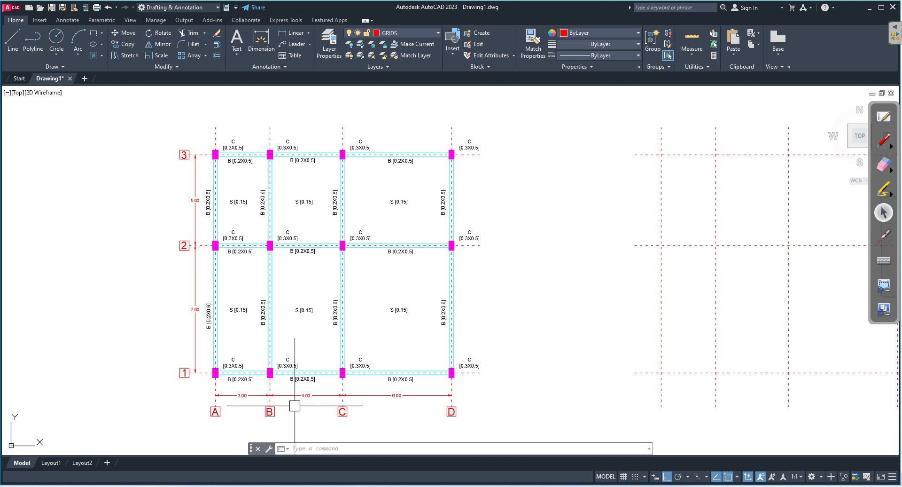
click(222, 486)
click(314, 268)
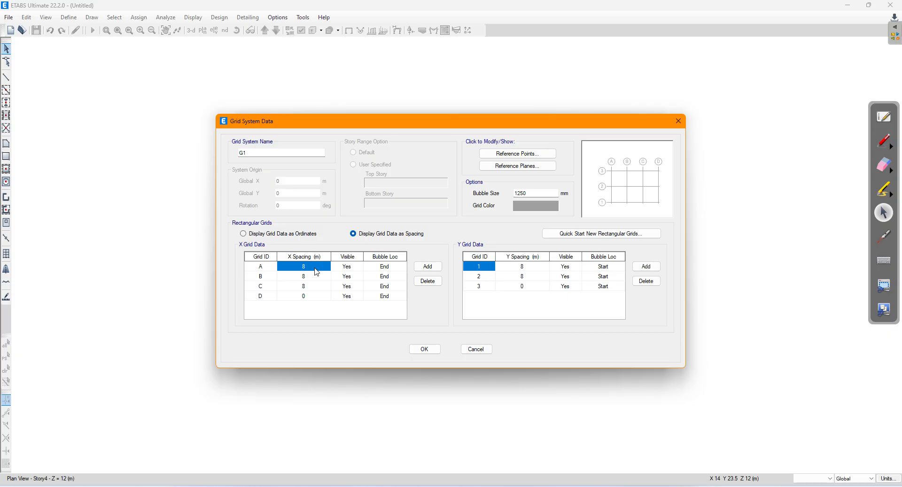
text(3)
click(311, 278)
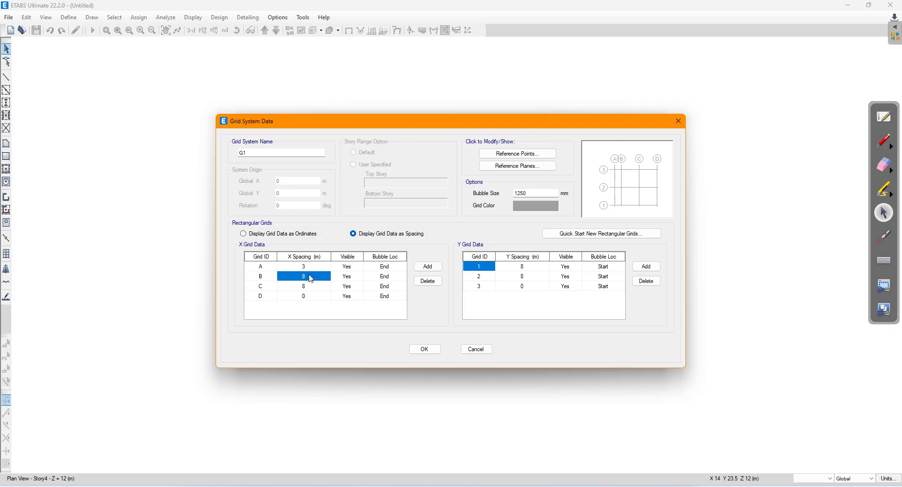
text(4)
key(Return)
text(6)
key(Return)
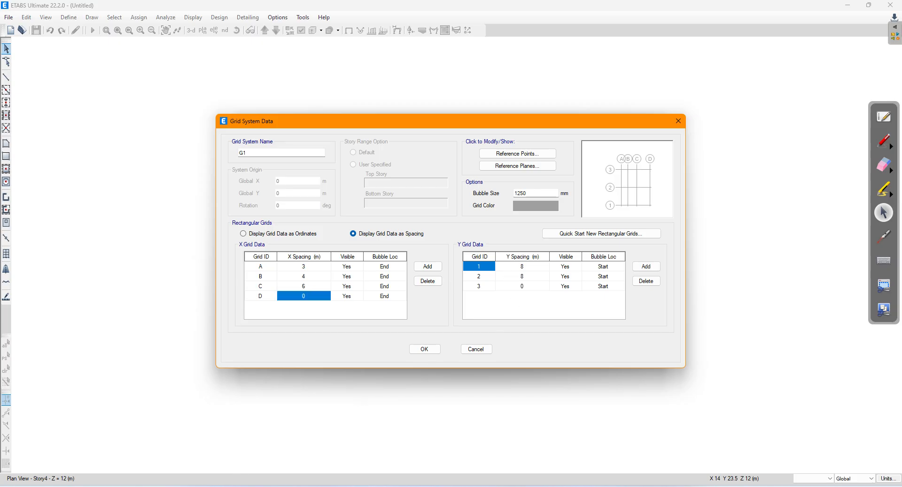
- Check the spacing of grids 1 to 3 in AutoCAD, set the ETABS Y spacings to 7 and 5 m, and accept the grid data
key(alt+Tab)
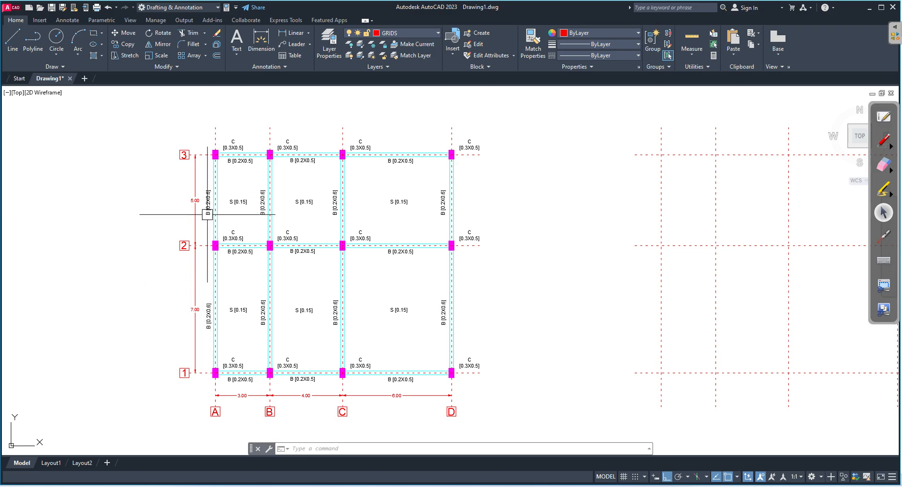
scroll(199, 233, up, 2)
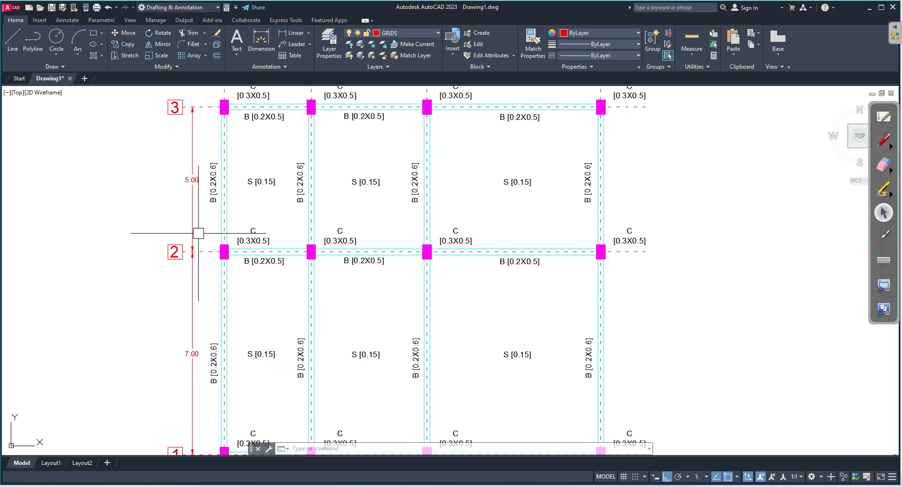
scroll(181, 376, up, 2)
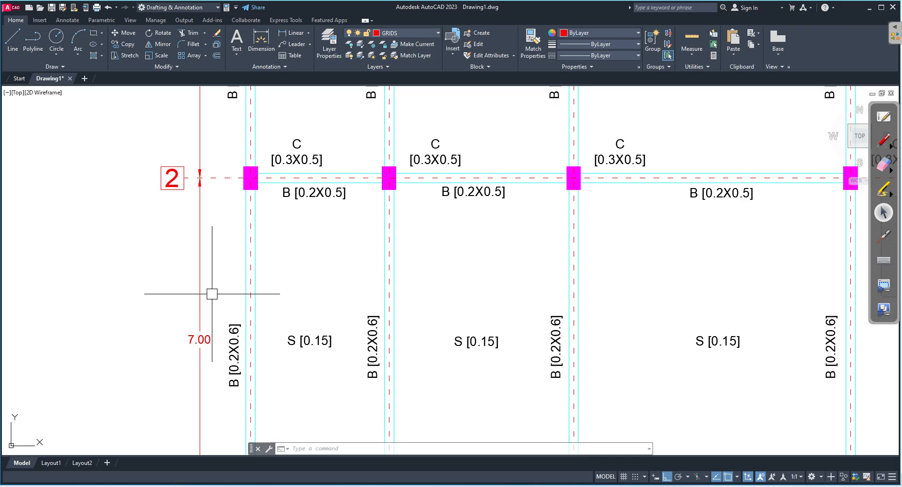
middle_drag(215, 264, 207, 406)
scroll(207, 178, down, 2)
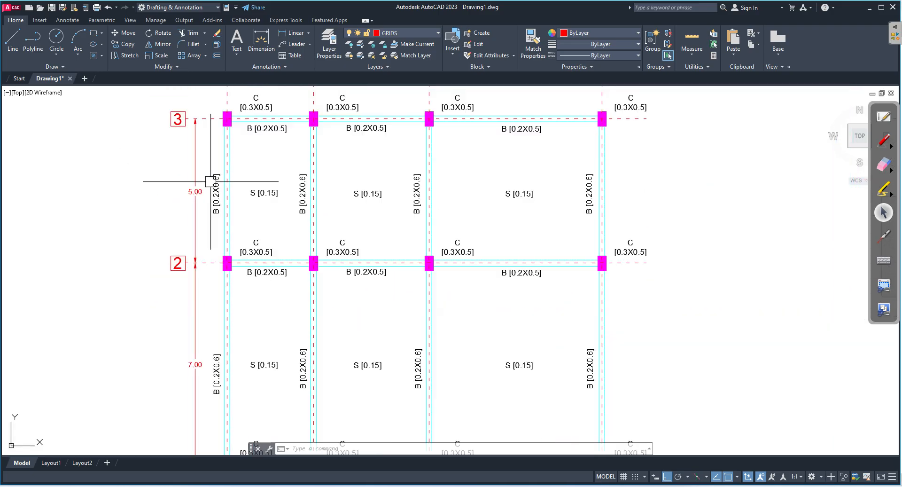
middle_drag(316, 305, 311, 246)
scroll(324, 291, down, 2)
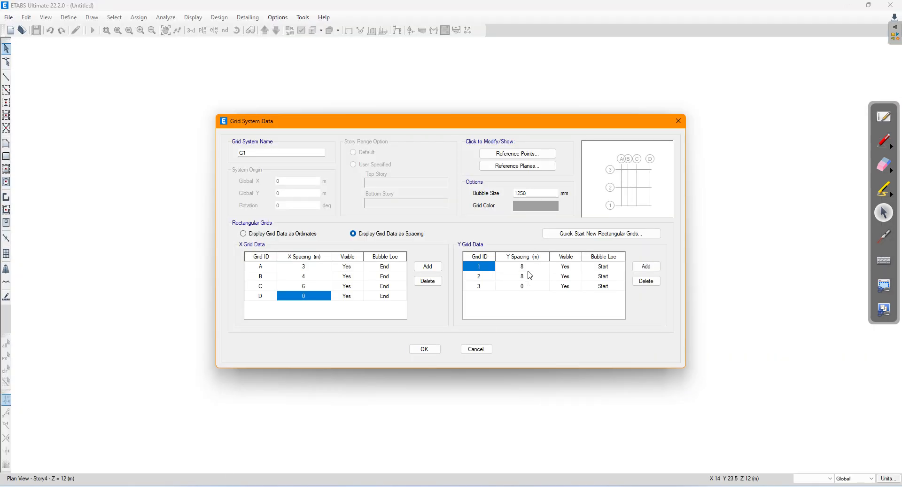
click(525, 269)
text(7)
click(532, 278)
text(5)
key(Return)
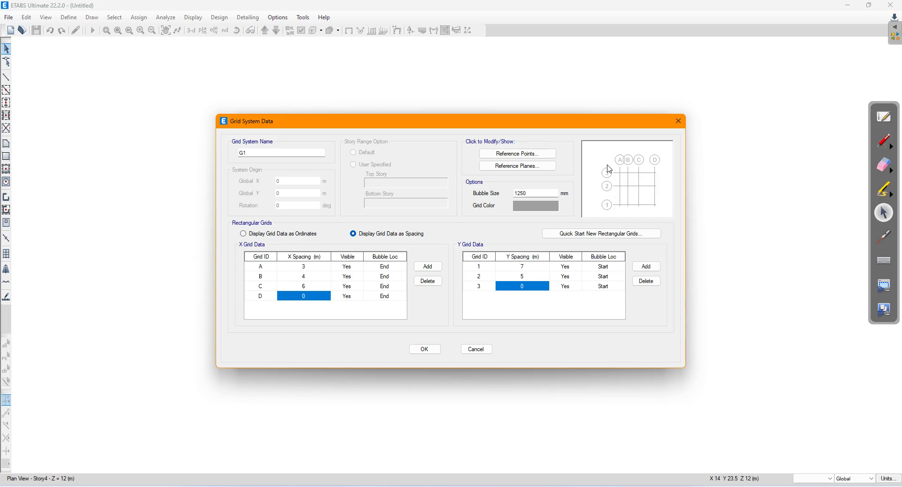
click(425, 349)
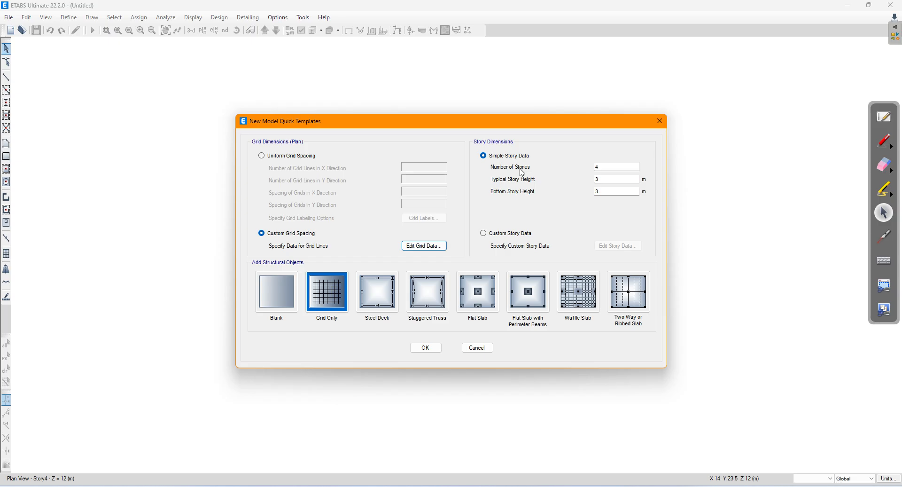
- With the red annotation pen, write G+3 and sketch a tall open-bottomed building frame below it, beside the dialog
click(885, 142)
drag(86, 78, 99, 75)
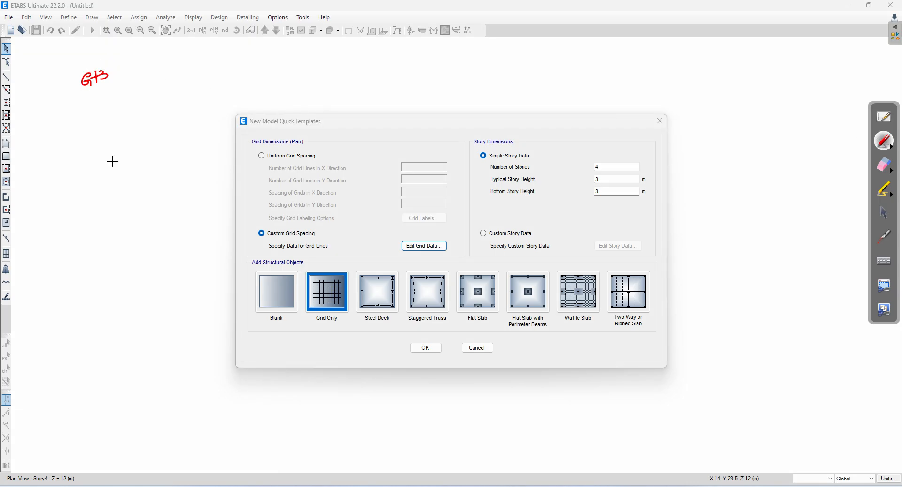
drag(68, 136, 63, 304)
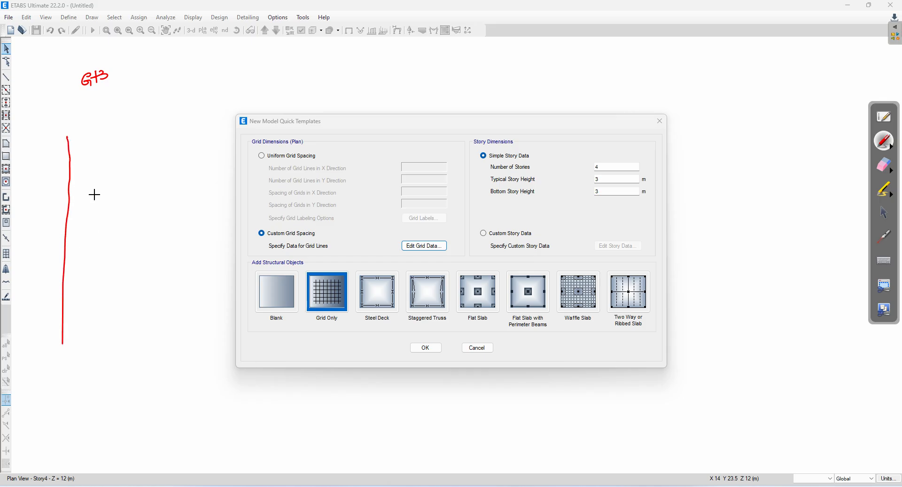
mouse_move(68, 136)
mouse_down()
mouse_move(165, 133)
mouse_move(153, 201)
mouse_move(152, 336)
mouse_up()
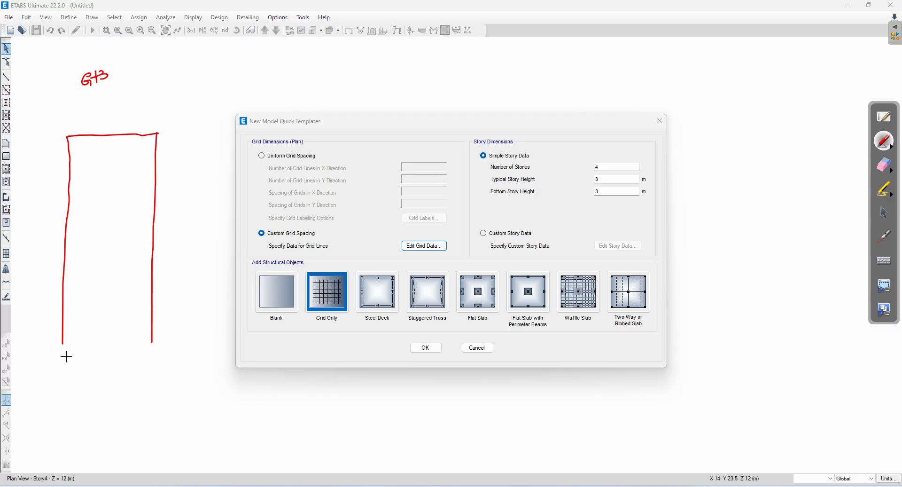
- Sketch hatched fixed supports under both columns of the frame and label that level Base (TOF)
mouse_move(55, 344)
mouse_down()
mouse_move(75, 342)
mouse_move(63, 349)
mouse_up()
drag(70, 344, 68, 350)
mouse_move(145, 342)
mouse_down()
mouse_move(162, 340)
mouse_move(146, 347)
mouse_up()
mouse_move(152, 342)
mouse_down()
mouse_move(183, 335)
mouse_move(176, 347)
mouse_move(211, 344)
mouse_move(174, 366)
mouse_move(187, 356)
mouse_up()
mouse_move(192, 357)
mouse_down()
mouse_move(196, 364)
mouse_move(202, 352)
mouse_up()
drag(197, 359, 206, 366)
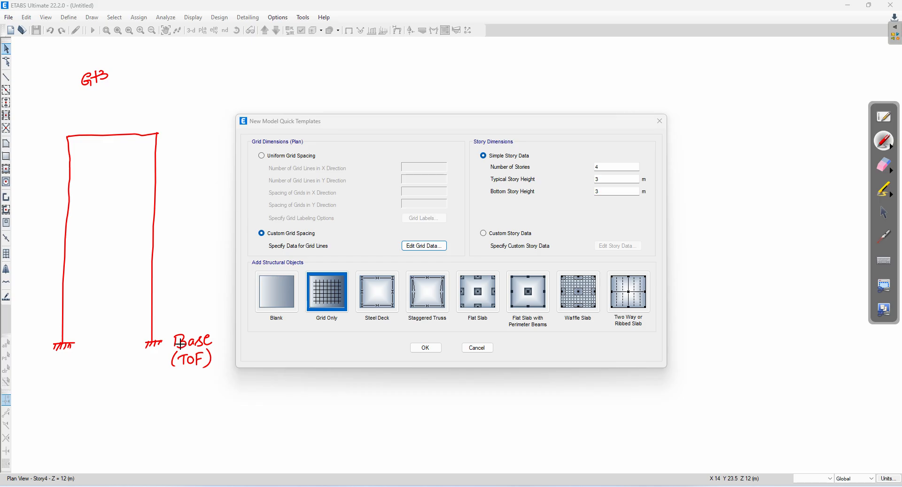
- Draw four floor lines across the sketched frame and label the levels G, 1, 2, 3 and Roof from bottom to top
mouse_move(62, 292)
mouse_down()
mouse_move(151, 292)
mouse_move(170, 303)
mouse_up()
drag(64, 248, 166, 252)
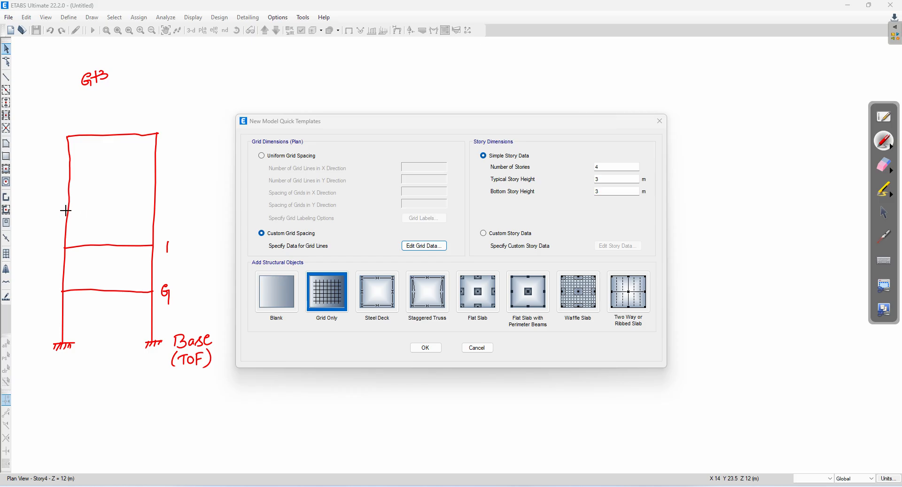
drag(69, 204, 174, 207)
mouse_move(71, 166)
mouse_down()
mouse_move(169, 167)
mouse_move(164, 173)
mouse_up()
mouse_move(165, 128)
mouse_down()
mouse_move(193, 145)
mouse_move(198, 130)
mouse_up()
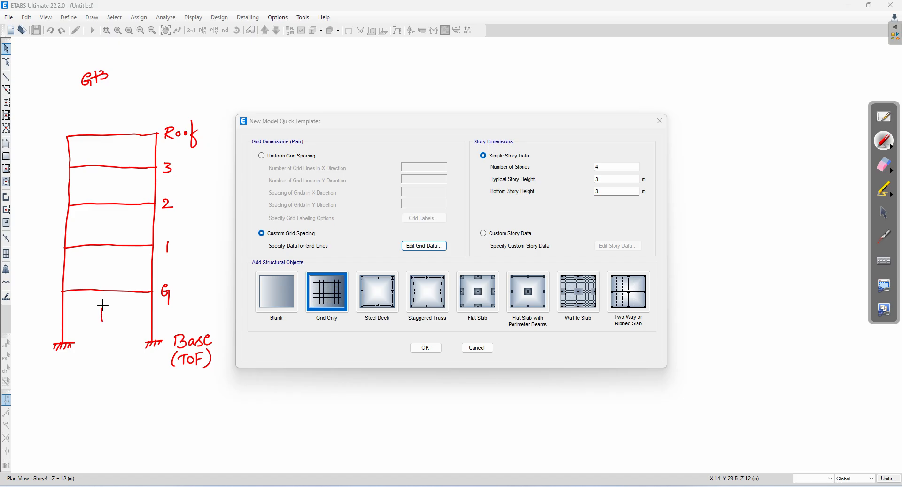
- Write circled numbers 1 to 5 in the storeys of the sketched frame, from the lowest storey upward
drag(101, 304, 100, 327)
mouse_move(99, 260)
mouse_down()
mouse_move(112, 272)
mouse_move(114, 259)
mouse_up()
mouse_move(104, 218)
mouse_down()
mouse_move(110, 223)
mouse_move(103, 226)
mouse_up()
mouse_move(108, 212)
mouse_down()
mouse_move(101, 226)
mouse_move(101, 215)
mouse_up()
mouse_move(107, 180)
mouse_down()
mouse_move(103, 188)
mouse_move(112, 187)
mouse_up()
mouse_move(112, 182)
mouse_down()
mouse_move(110, 189)
mouse_move(104, 179)
mouse_up()
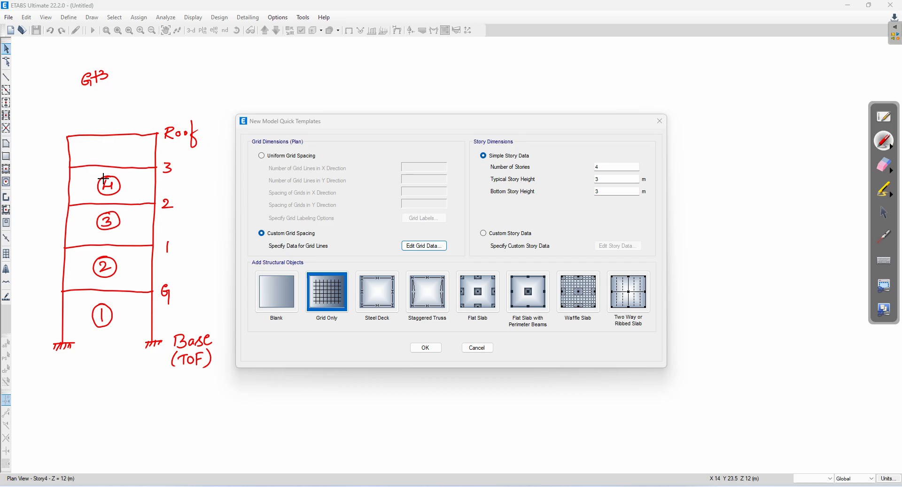
mouse_move(113, 148)
mouse_down()
mouse_move(123, 141)
mouse_move(111, 145)
mouse_up()
- Return to the normal pointer and set the number of stories to 5
click(888, 214)
drag(607, 167, 591, 168)
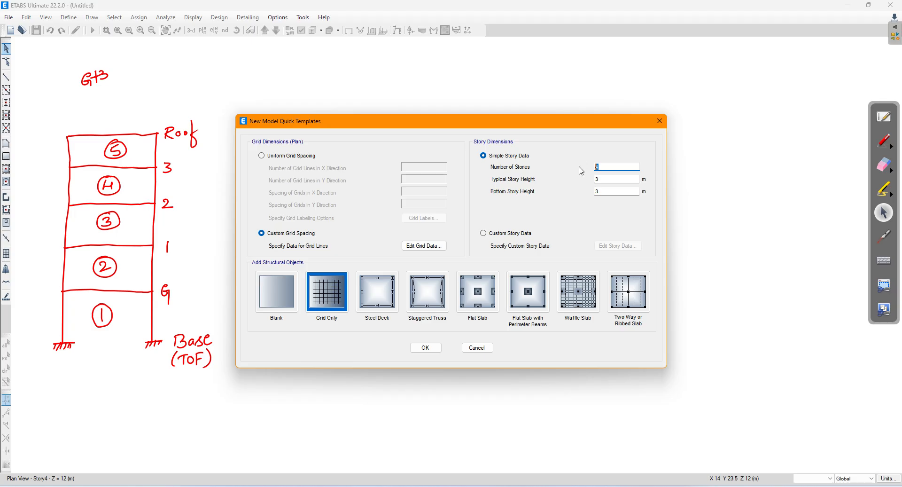
text(5)
- Annotate the sketch with storey height dimension lines, 3m for the lowest storey and 3 for the others, and return to the normal pointer
click(880, 144)
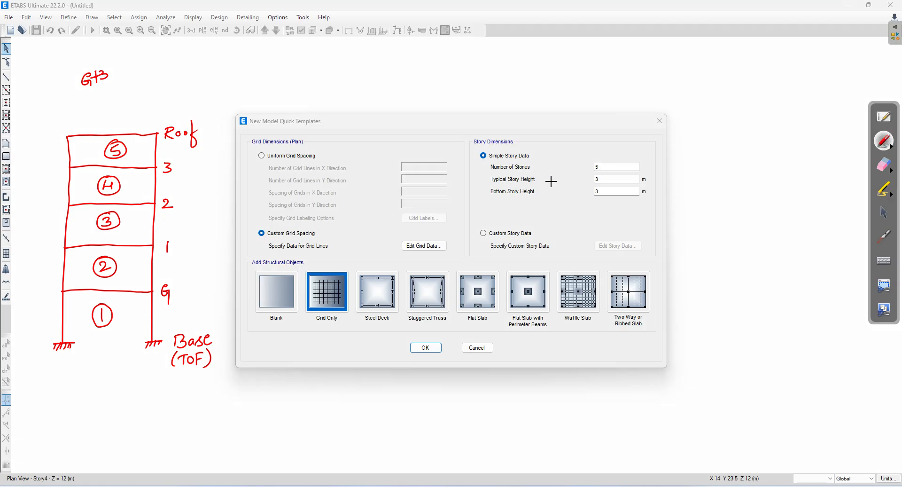
mouse_move(33, 290)
mouse_down()
mouse_move(51, 290)
mouse_move(41, 343)
mouse_move(47, 338)
mouse_up()
mouse_move(49, 287)
mouse_down()
mouse_move(34, 293)
mouse_move(29, 321)
mouse_move(49, 309)
mouse_up()
mouse_move(43, 248)
mouse_down()
mouse_move(44, 288)
mouse_move(55, 284)
mouse_move(46, 251)
mouse_move(33, 271)
mouse_up()
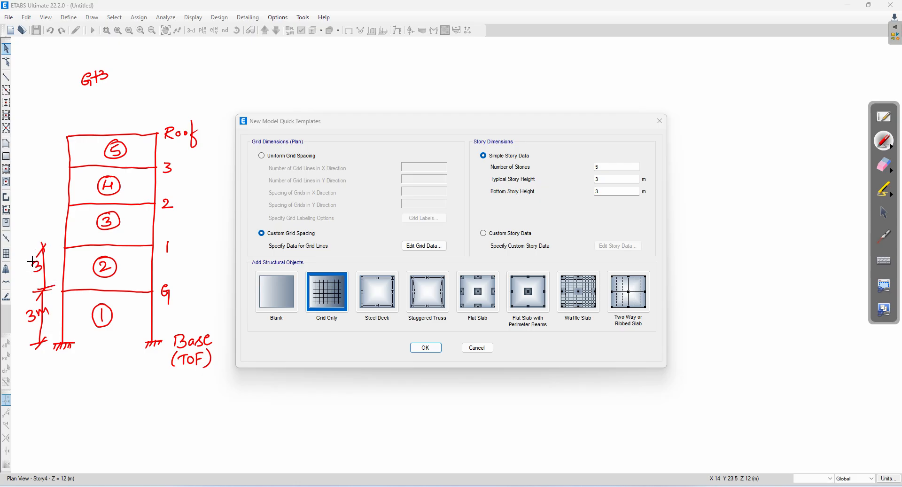
drag(41, 207, 43, 244)
mouse_move(33, 205)
mouse_down()
mouse_move(50, 202)
mouse_move(48, 228)
mouse_up()
mouse_move(46, 164)
mouse_down()
mouse_move(47, 202)
mouse_move(52, 162)
mouse_move(58, 181)
mouse_move(53, 186)
mouse_move(51, 155)
mouse_move(60, 132)
mouse_move(47, 162)
mouse_move(59, 123)
mouse_move(26, 153)
mouse_up()
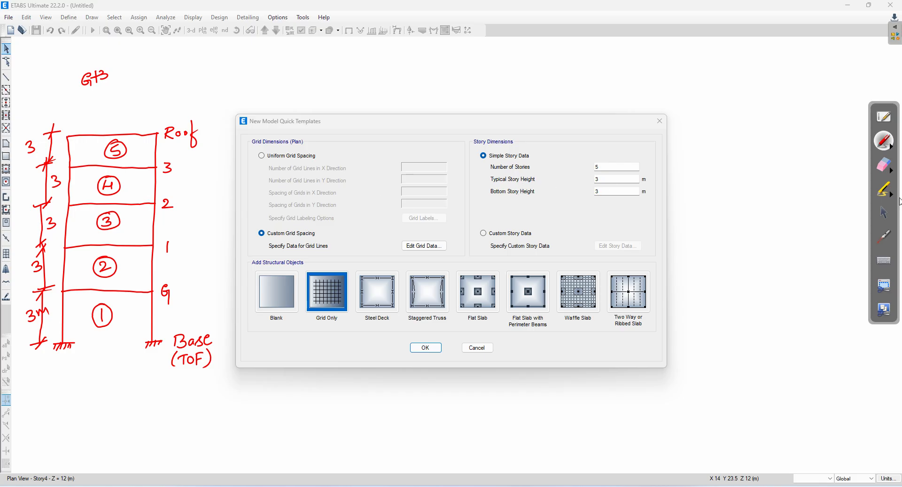
click(884, 212)
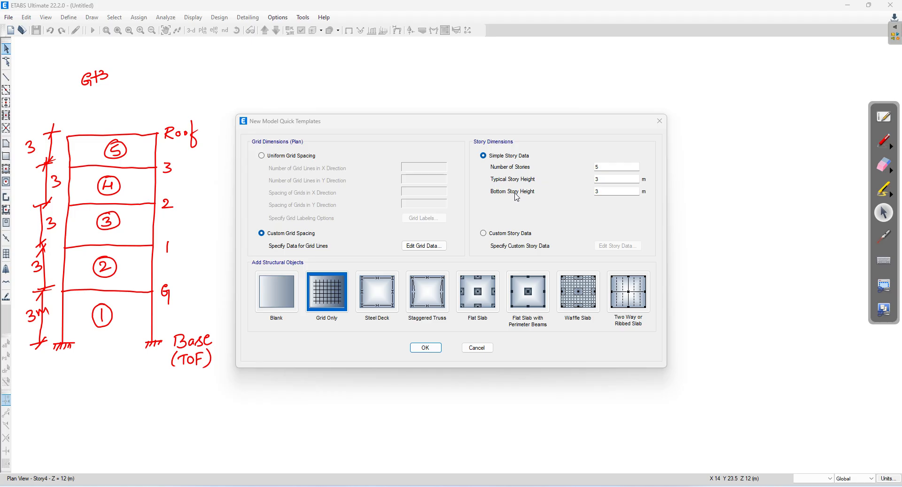
- Hatch storey 1 in the sketch, label it Bottom Story with an arrow, and return to the normal pointer
click(884, 141)
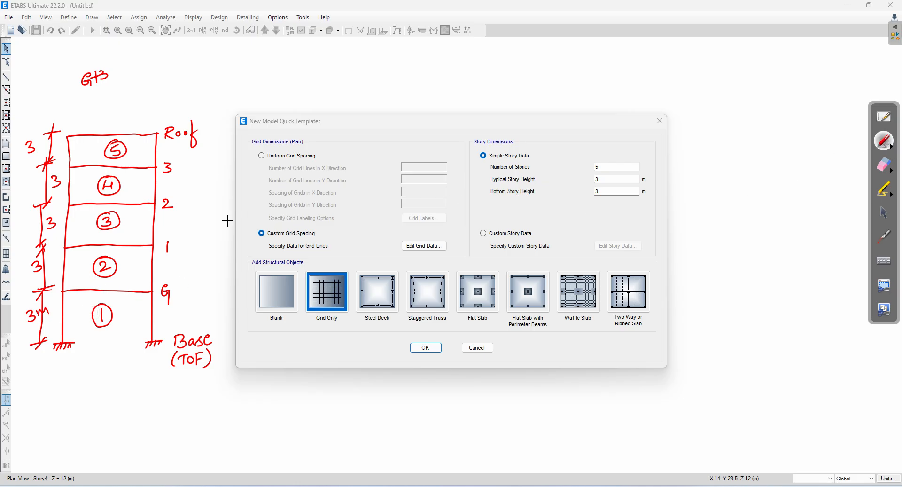
mouse_move(77, 293)
mouse_down()
mouse_move(63, 304)
mouse_move(69, 320)
mouse_up()
mouse_move(123, 297)
mouse_down()
mouse_move(68, 334)
mouse_move(81, 342)
mouse_up()
mouse_move(138, 313)
mouse_down()
mouse_move(103, 336)
mouse_move(121, 342)
mouse_move(151, 321)
mouse_move(117, 377)
mouse_move(120, 368)
mouse_move(116, 404)
mouse_up()
drag(113, 391, 117, 403)
mouse_move(125, 392)
mouse_down()
mouse_move(151, 372)
mouse_move(124, 417)
mouse_move(145, 396)
mouse_move(161, 407)
mouse_up()
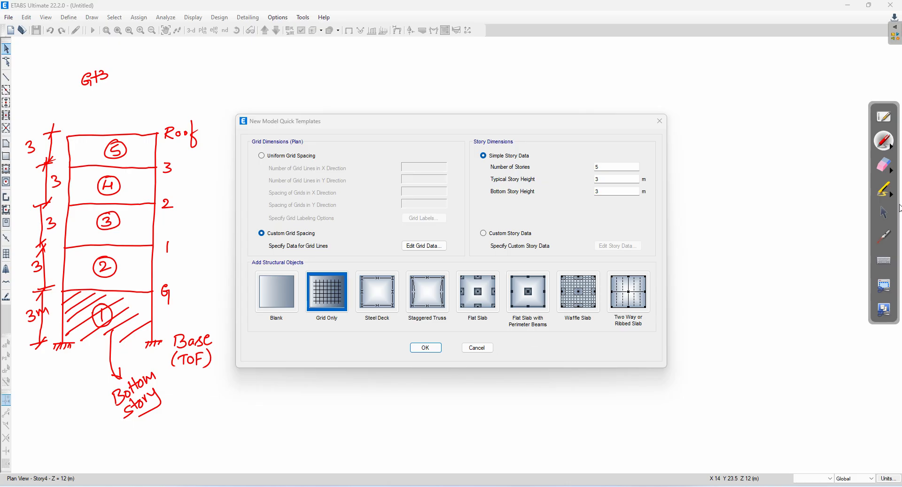
click(889, 216)
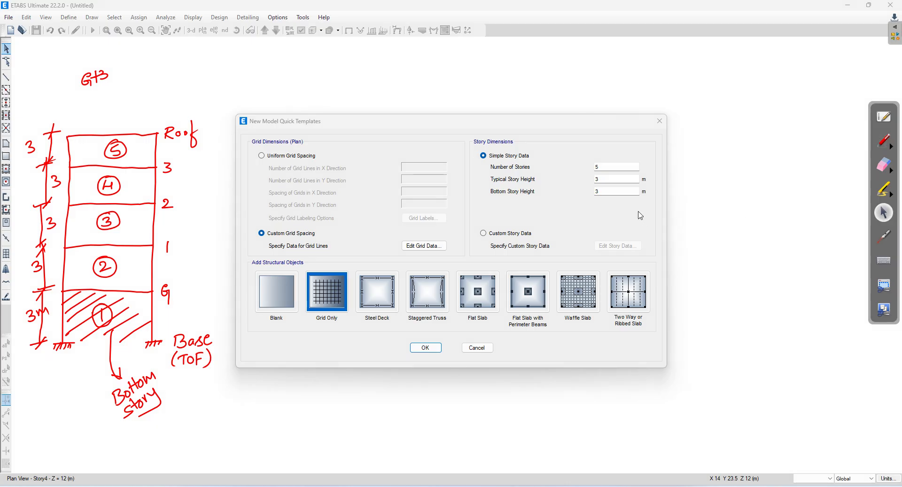
- Switch the story dimensions to custom story data and open the story data for editing
double_click(608, 192)
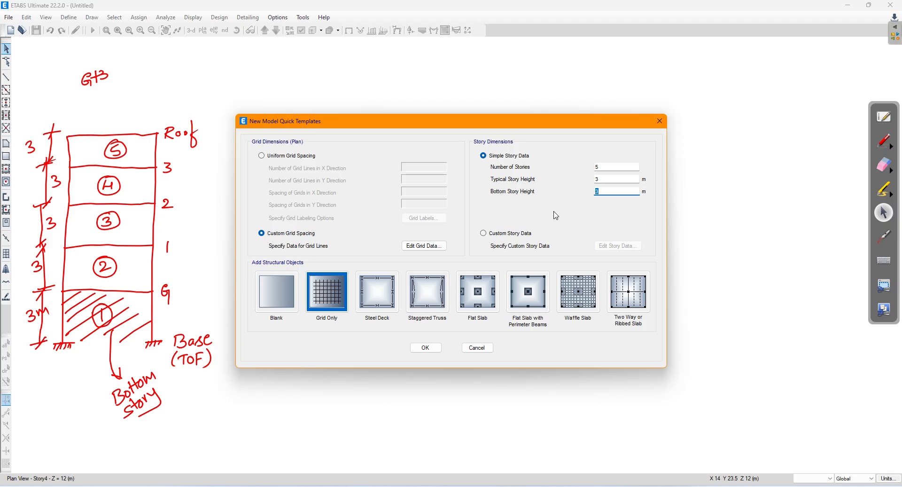
click(496, 238)
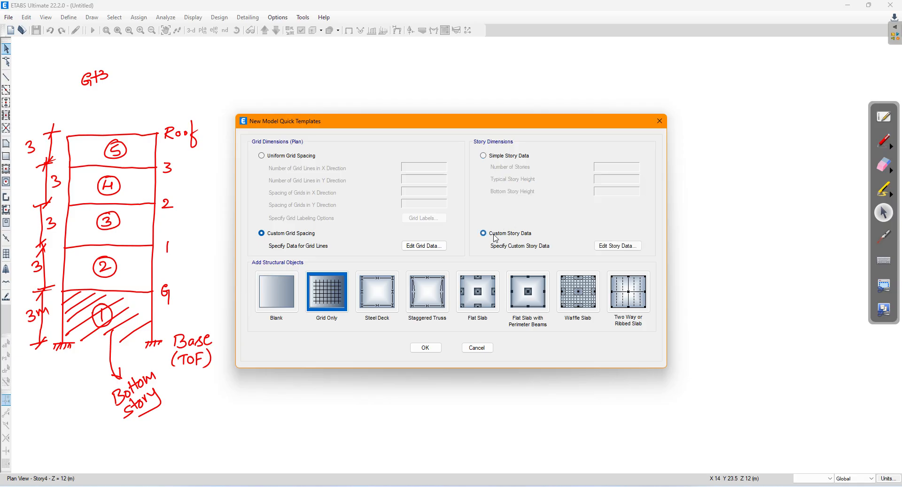
click(611, 249)
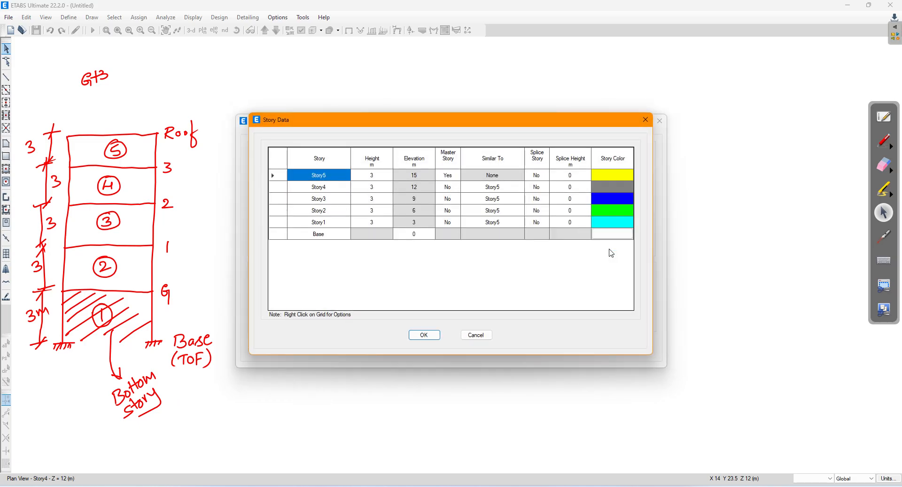
- Rename Story1 through Story5 as Ground, First, Seond, Third and Roof
click(331, 225)
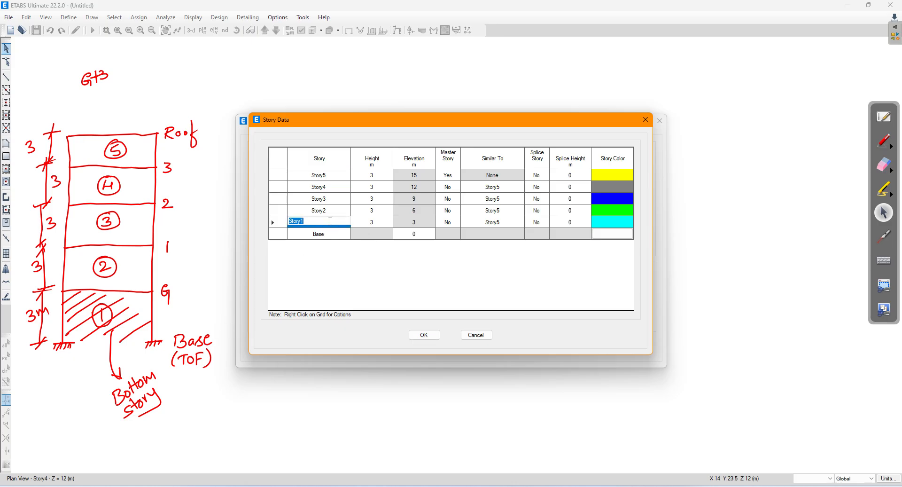
text(B)
click(336, 212)
text(First)
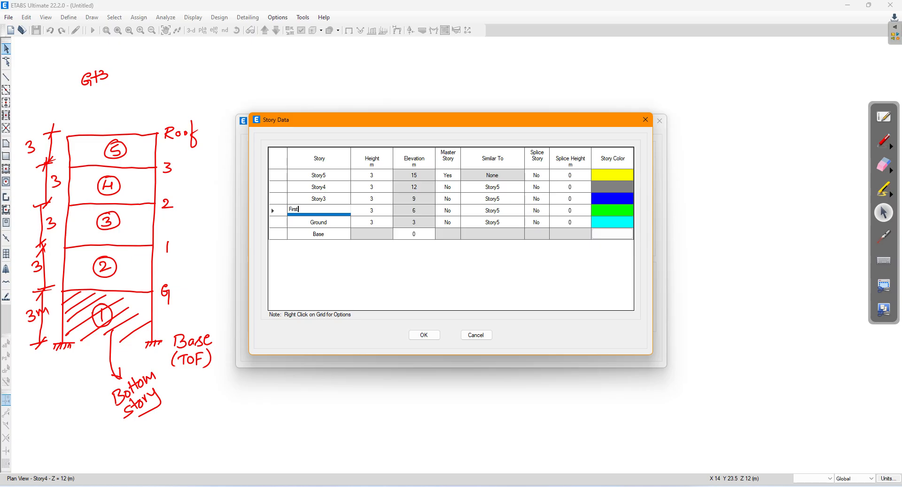
click(329, 198)
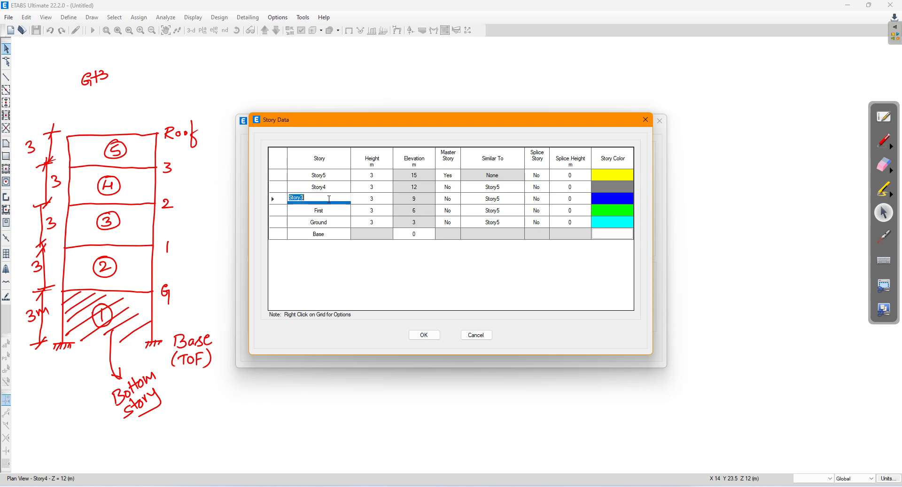
text(Se)
click(336, 187)
text(Third)
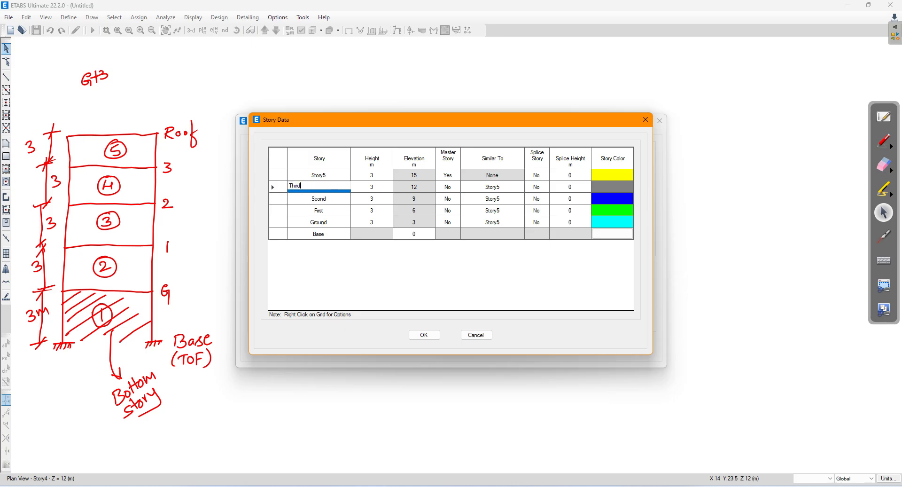
click(341, 176)
text(R)
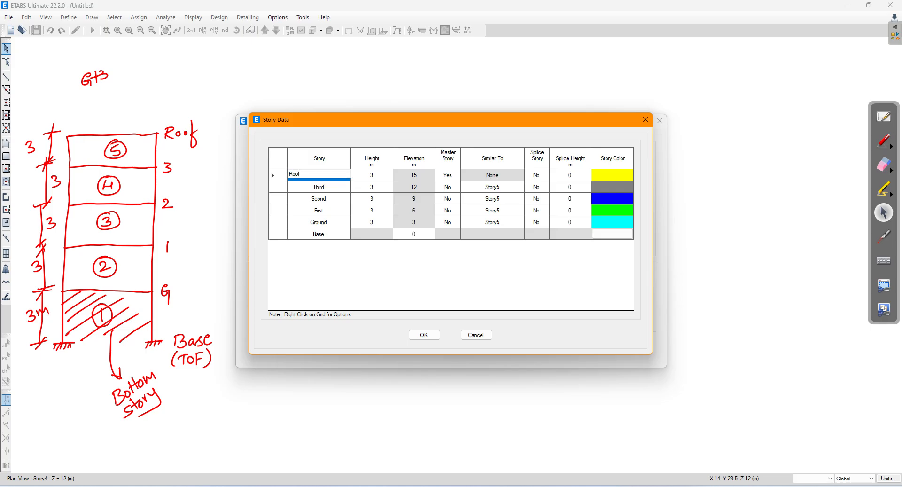
text(oof)
- Annotate the sketch with 5X3=15m and a 15m overall dimension line running from Base to Roof
click(379, 222)
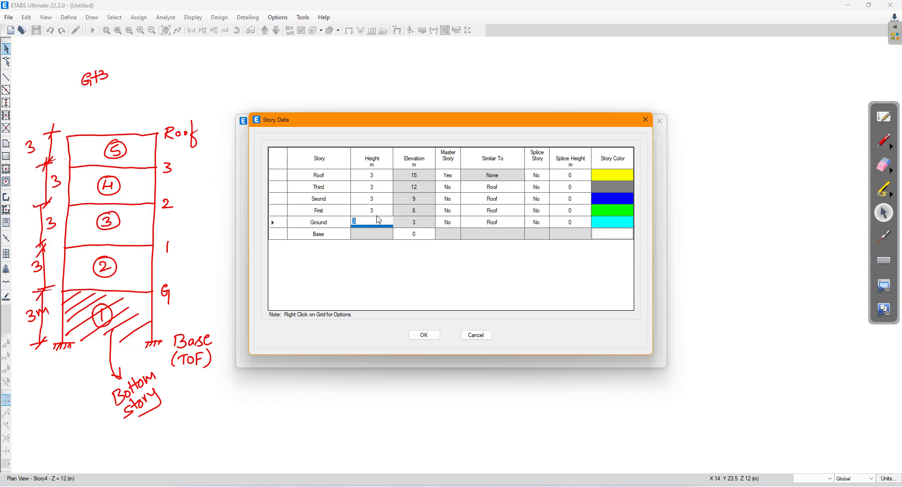
click(379, 234)
click(887, 144)
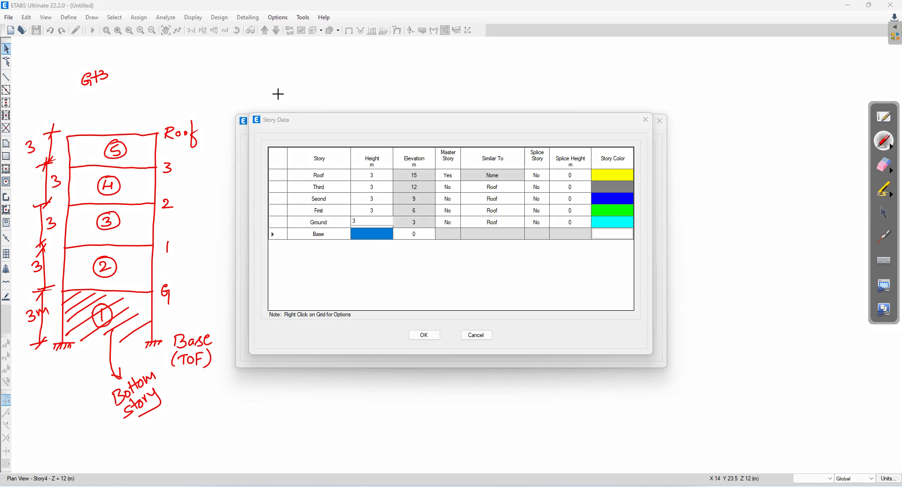
mouse_move(180, 63)
mouse_down()
mouse_move(179, 73)
mouse_move(196, 70)
mouse_move(197, 59)
mouse_move(209, 62)
mouse_move(202, 68)
mouse_up()
drag(217, 54, 267, 46)
mouse_move(199, 132)
mouse_down()
mouse_move(215, 131)
mouse_move(192, 348)
mouse_up()
drag(203, 140, 216, 126)
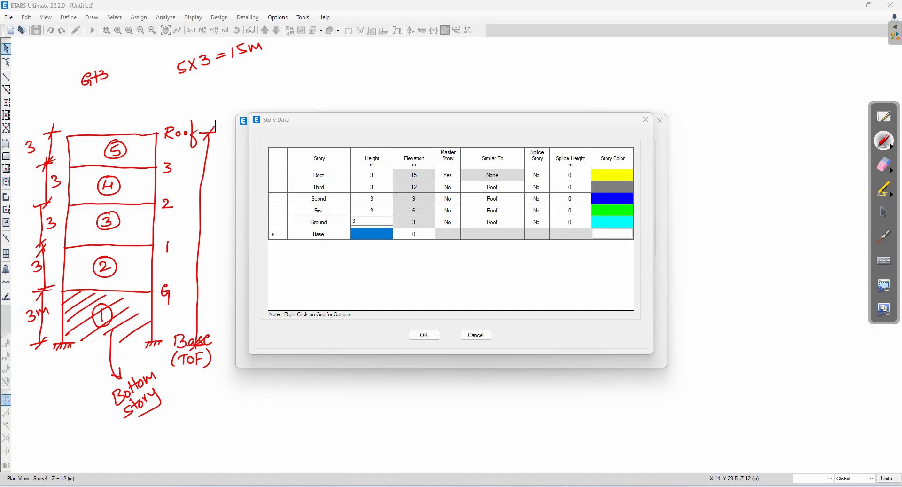
mouse_move(208, 217)
mouse_down()
mouse_move(206, 230)
mouse_move(233, 218)
mouse_up()
- Circle the Roof elevation value and the Master Story and Similar To headings in red, and return to the normal pointer
mouse_move(423, 168)
mouse_down()
mouse_move(425, 182)
mouse_move(402, 172)
mouse_up()
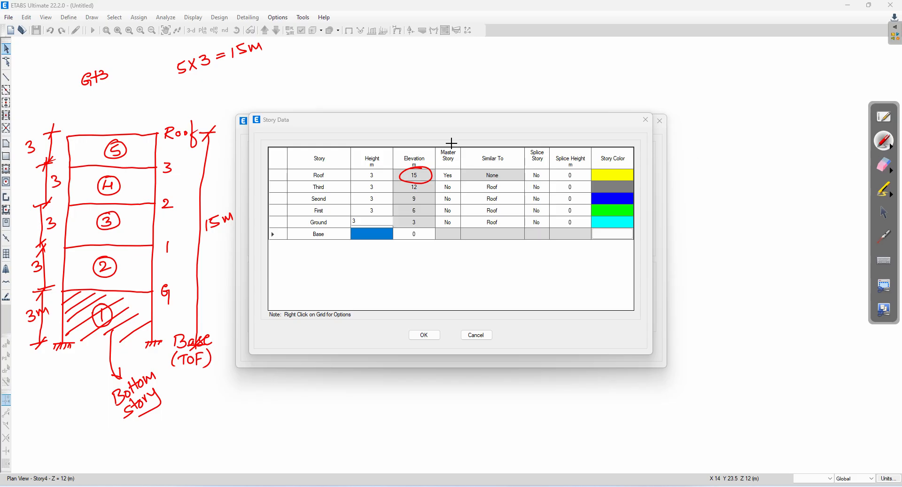
mouse_move(464, 139)
mouse_down()
mouse_move(447, 141)
mouse_move(469, 155)
mouse_move(466, 140)
mouse_move(475, 157)
mouse_move(512, 159)
mouse_move(490, 146)
mouse_up()
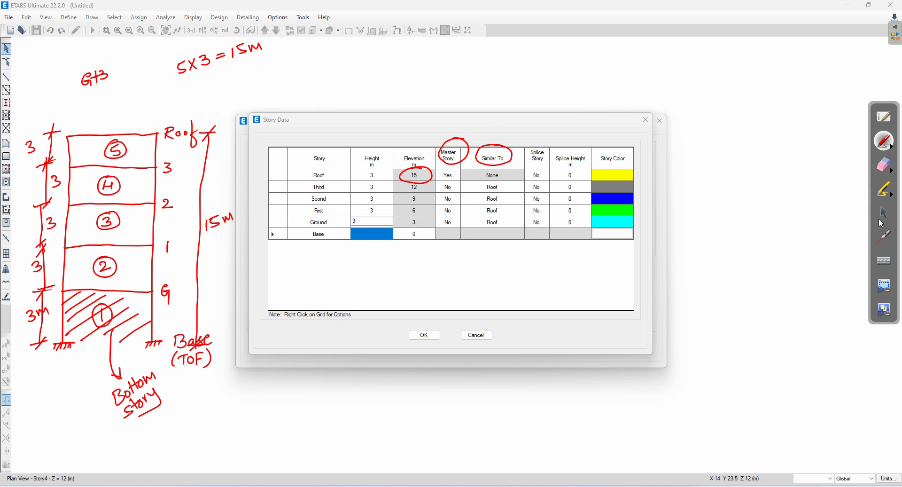
click(885, 213)
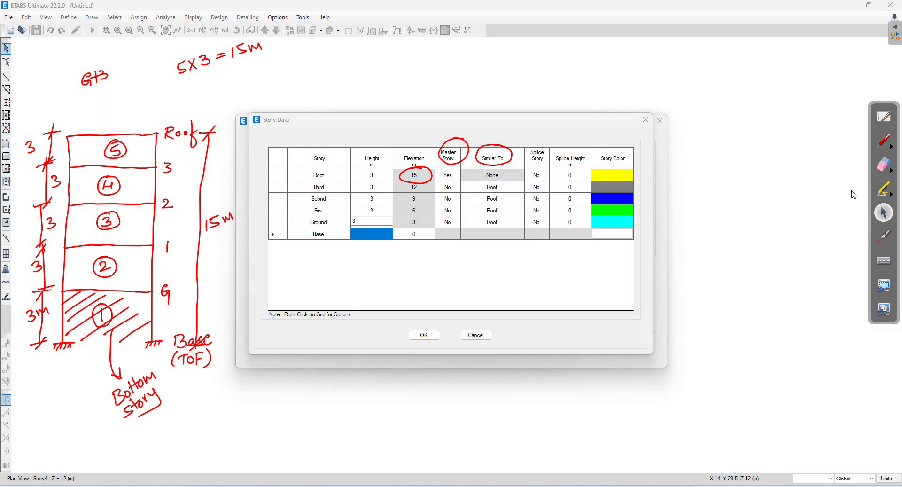
- Erase the whole building sketch and all red annotations, and return to the normal pointer
click(885, 165)
mouse_move(522, 155)
mouse_down()
mouse_move(475, 125)
mouse_move(449, 168)
mouse_move(343, 179)
mouse_move(373, 157)
mouse_move(63, 145)
mouse_move(83, 288)
mouse_move(121, 413)
mouse_move(104, 276)
mouse_move(63, 222)
mouse_move(218, 222)
mouse_move(211, 110)
mouse_move(107, 82)
mouse_move(215, 283)
mouse_move(131, 418)
mouse_move(112, 428)
mouse_up()
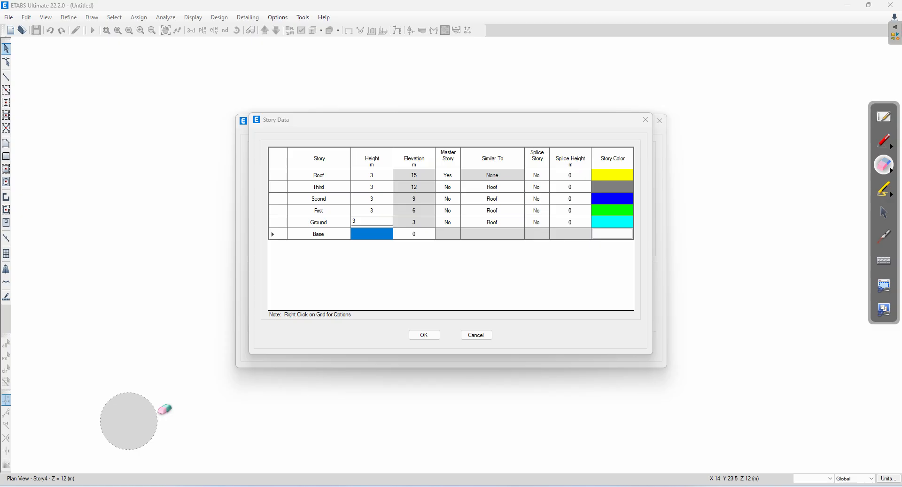
click(885, 213)
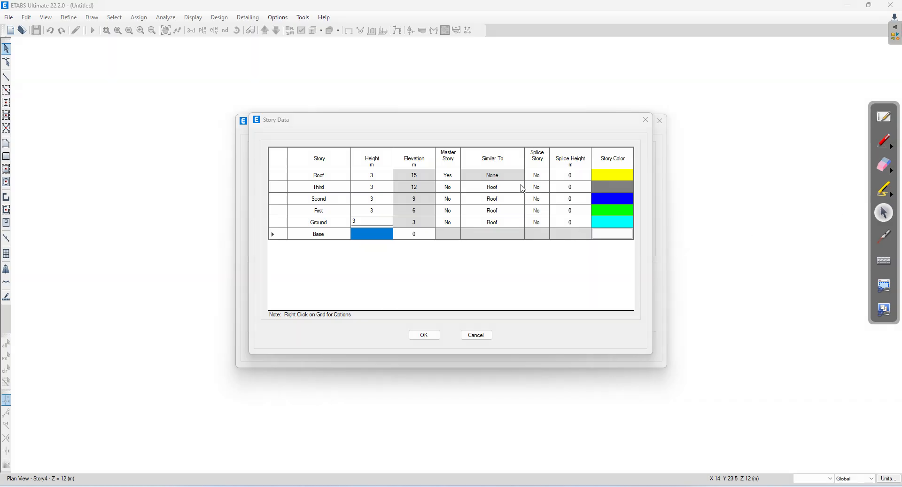
- Set the Roof's master story option to No, and accept the story data to create the model
click(457, 176)
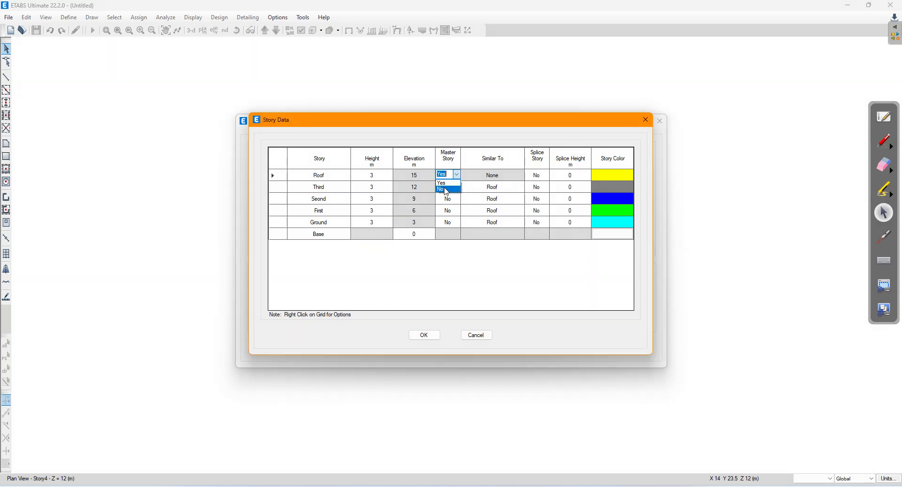
click(448, 188)
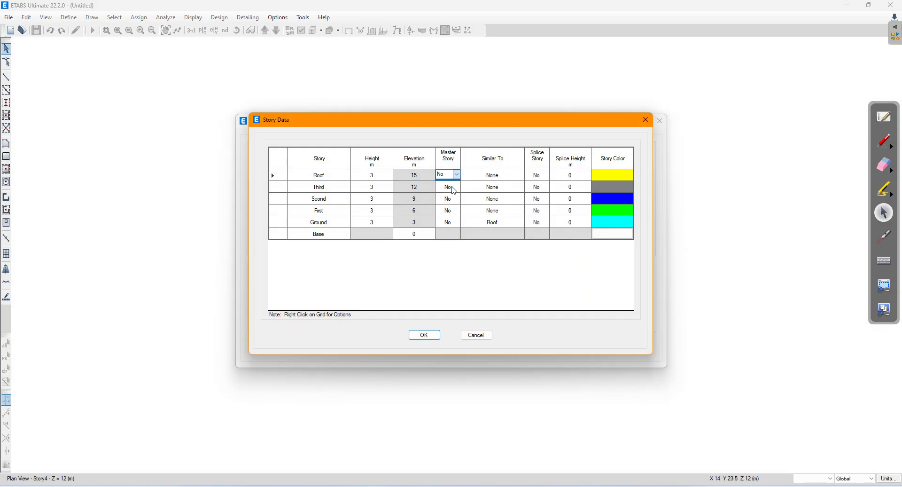
click(424, 335)
click(432, 346)
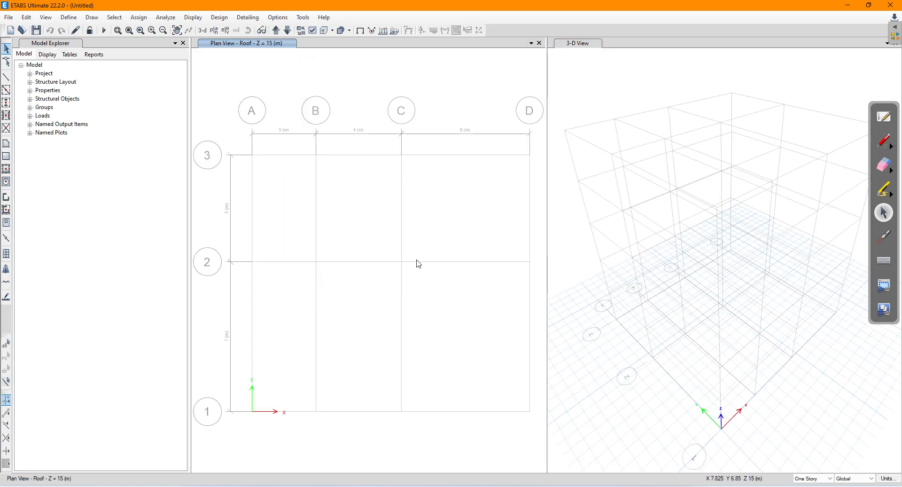
- Close the Model Explorer and the 3-D view so that only the plan view fills the maximized window
click(183, 42)
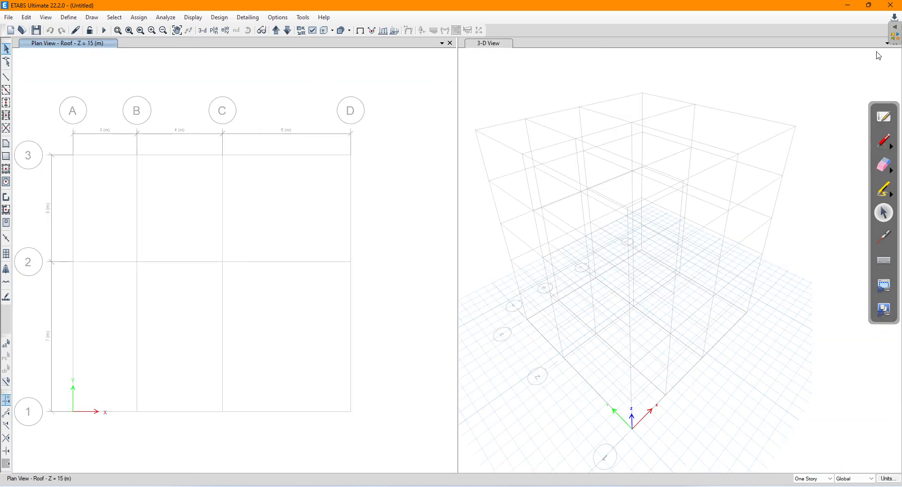
click(869, 5)
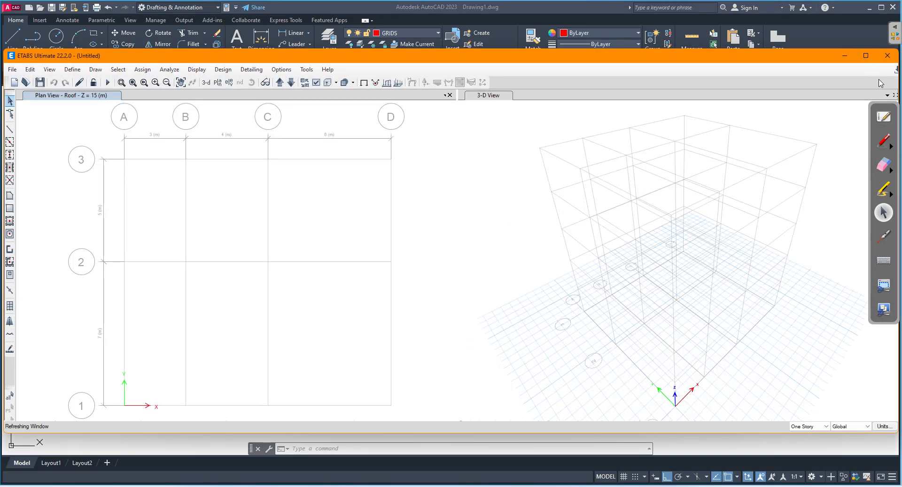
click(891, 95)
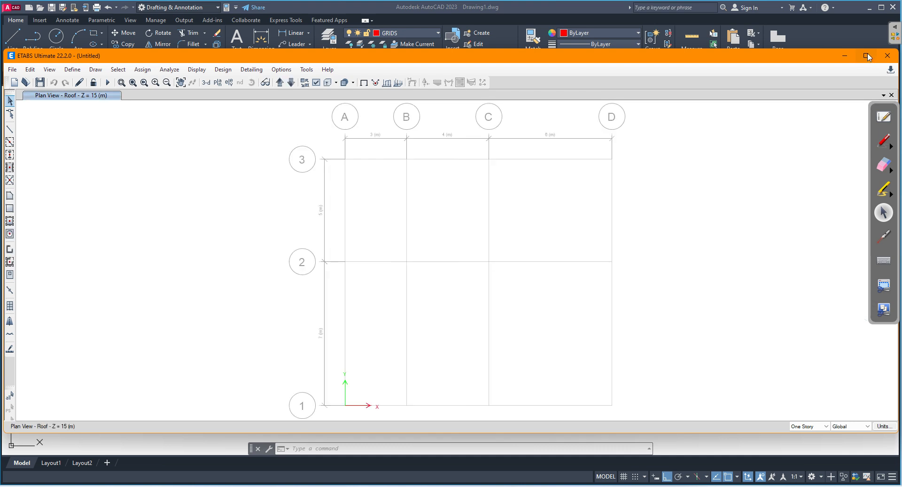
click(866, 56)
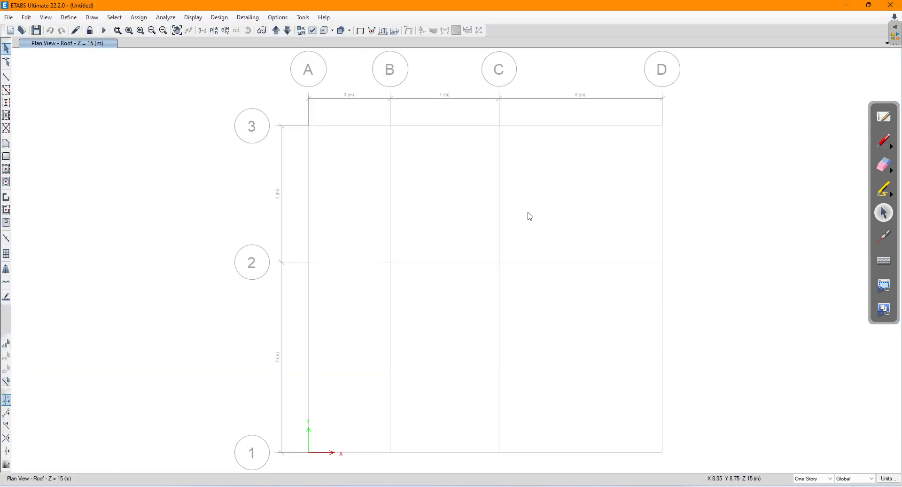
- Display the elevation view along grid line A
middle_drag(557, 230, 461, 240)
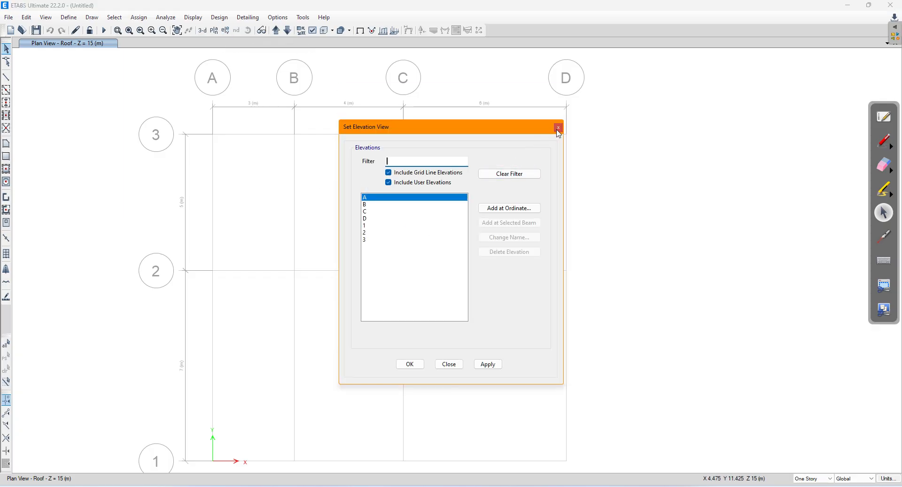
click(486, 365)
click(448, 364)
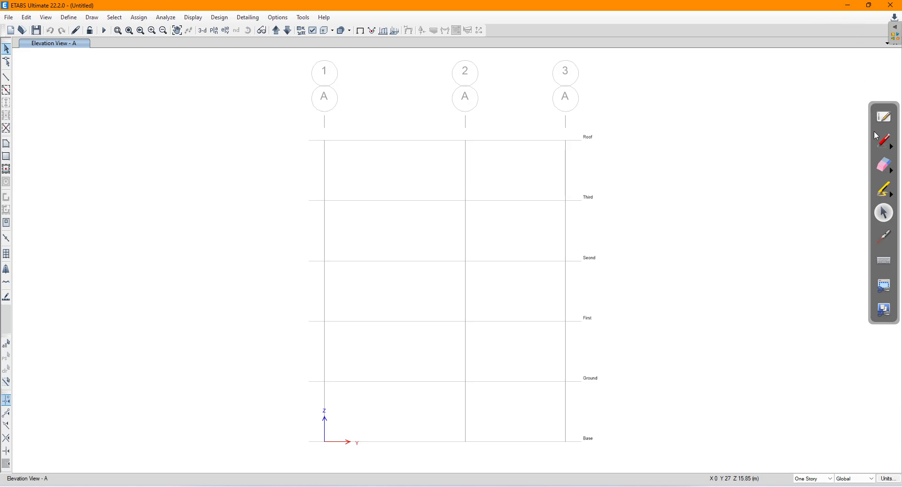
- Annotate the levels from Base to Roof with 0m, 3m, 6m, 9m, 12m and 15m, and return to the normal pointer
click(885, 141)
drag(603, 438, 653, 436)
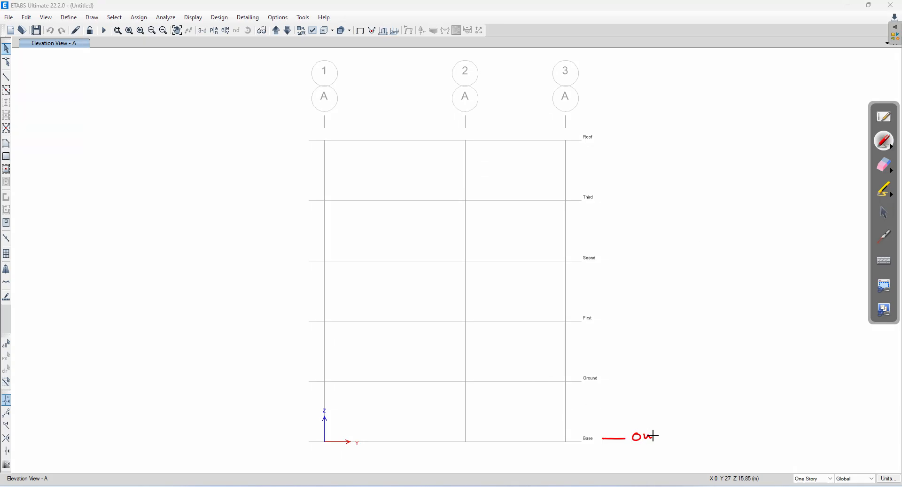
drag(607, 379, 662, 372)
drag(598, 319, 648, 318)
drag(606, 260, 651, 256)
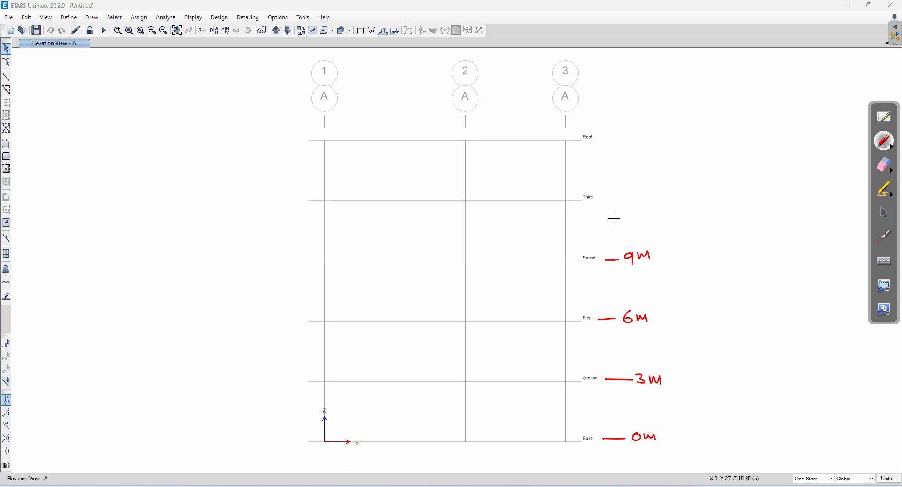
drag(602, 197, 658, 201)
drag(603, 138, 659, 143)
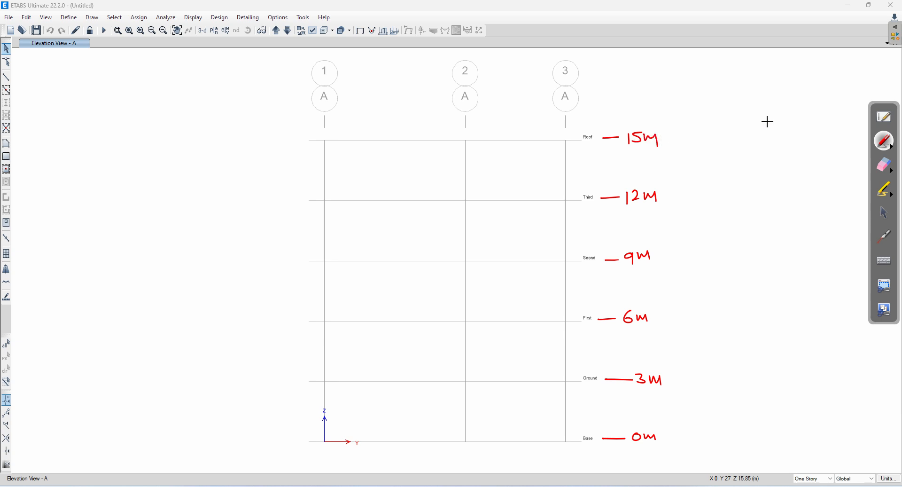
click(884, 212)
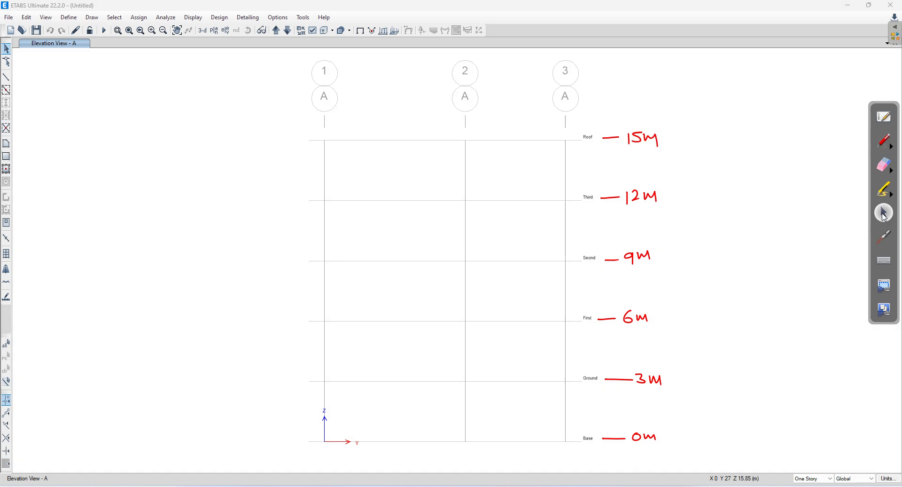
- Display the plan view of the Base level
click(213, 30)
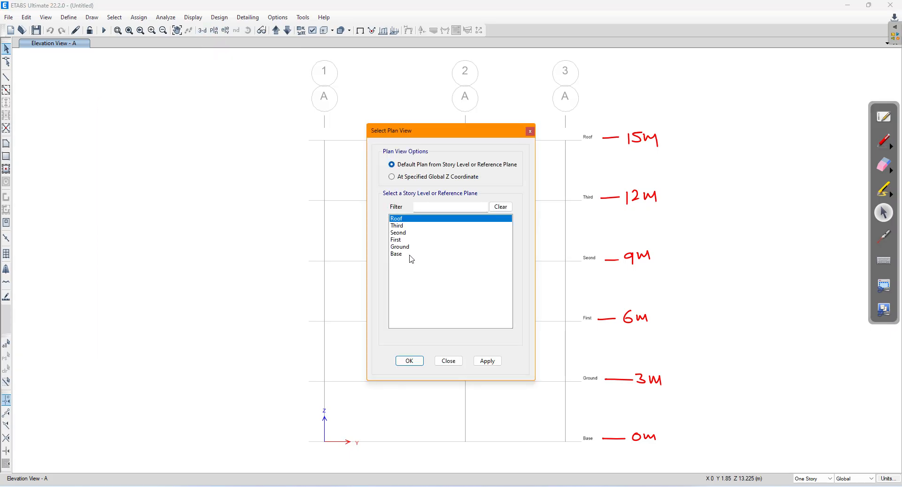
click(409, 254)
click(484, 362)
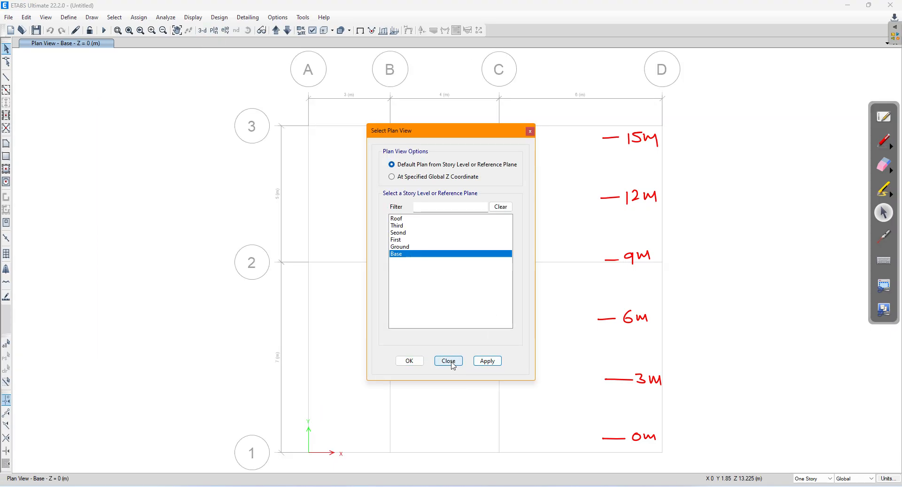
click(449, 361)
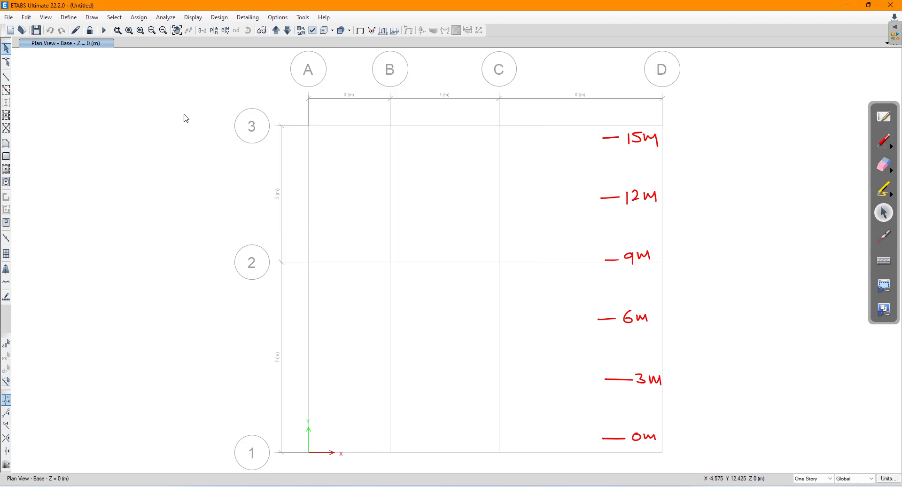
- Circle the Z value in the plan view title in red, and return to the normal pointer
click(884, 142)
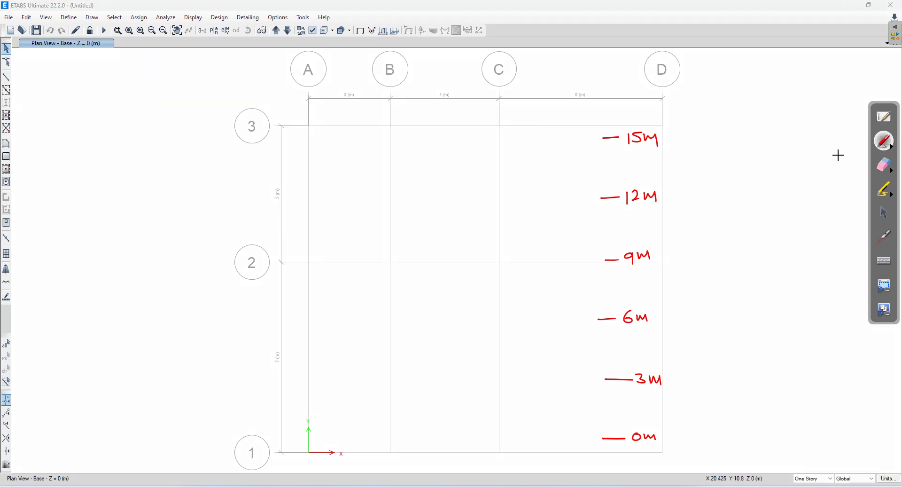
mouse_move(98, 36)
mouse_down()
mouse_move(70, 42)
mouse_move(108, 51)
mouse_move(94, 35)
mouse_up()
click(886, 216)
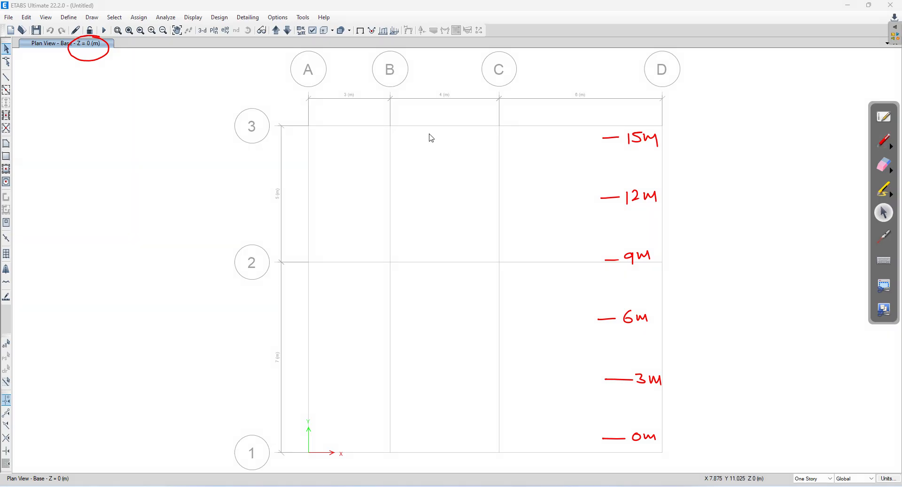
- Move the plan view up story by story from Base through Ground, First, Seond and Third to Roof
click(276, 33)
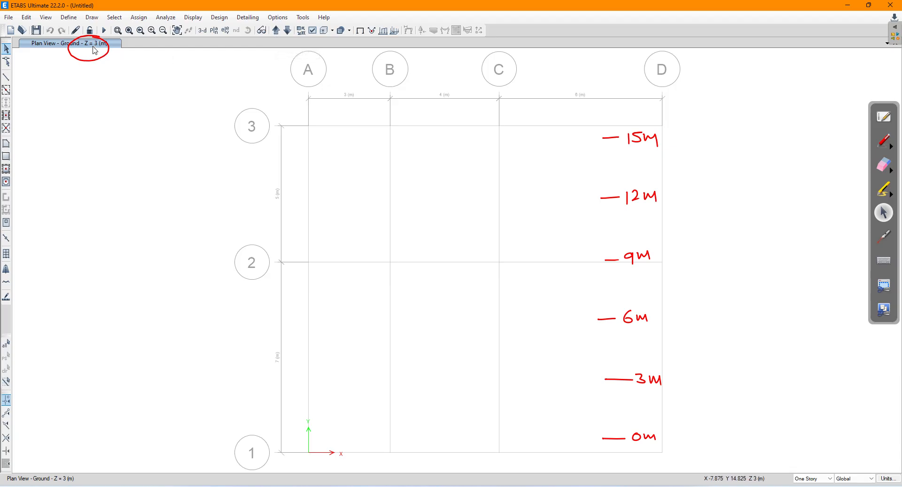
click(277, 31)
click(276, 30)
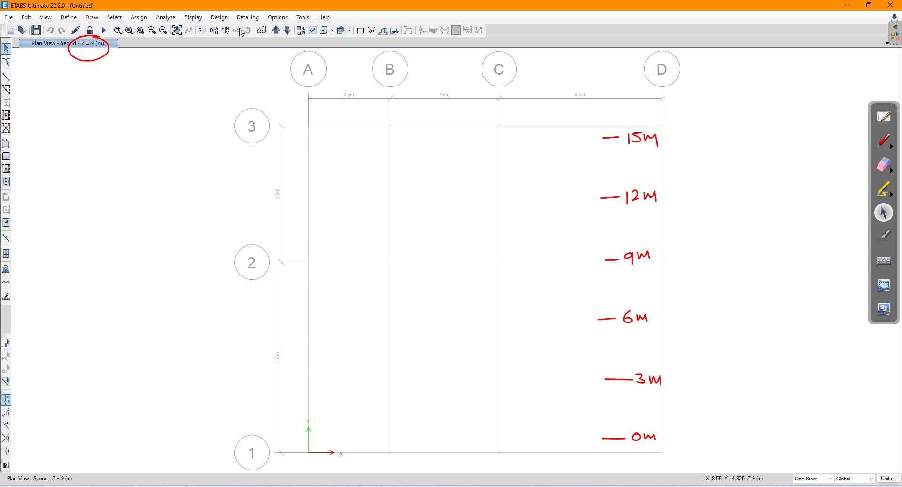
click(276, 30)
click(276, 30)
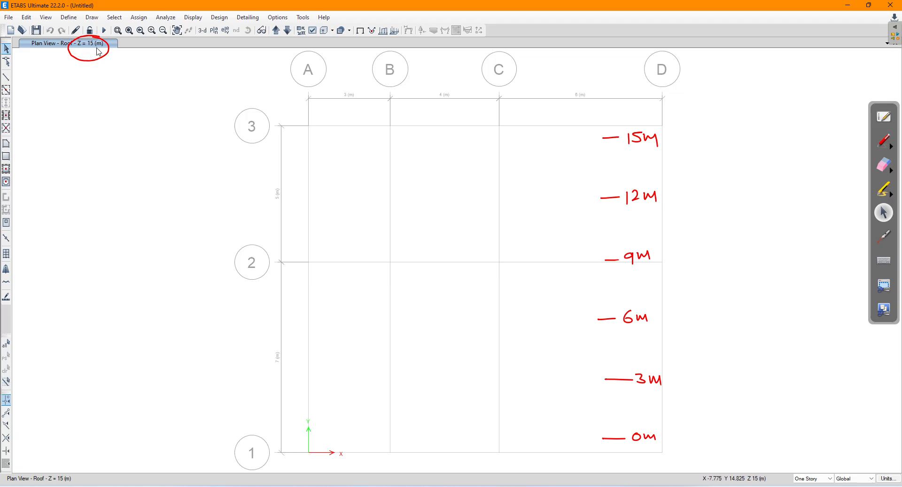
- Erase the level annotations and the circle around the view title, and return to the normal pointer
click(884, 164)
mouse_move(646, 137)
mouse_down()
mouse_move(693, 214)
mouse_move(638, 252)
mouse_move(611, 355)
mouse_move(598, 304)
mouse_move(157, 72)
mouse_move(66, 41)
mouse_up()
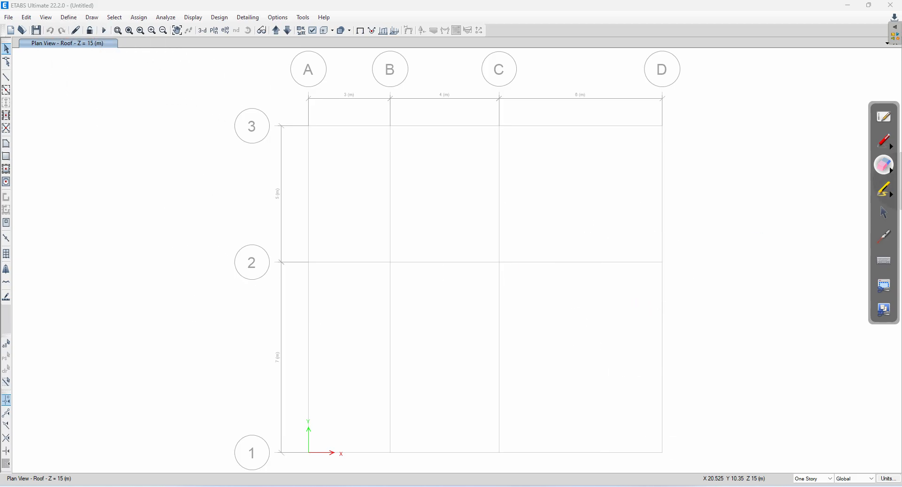
click(884, 141)
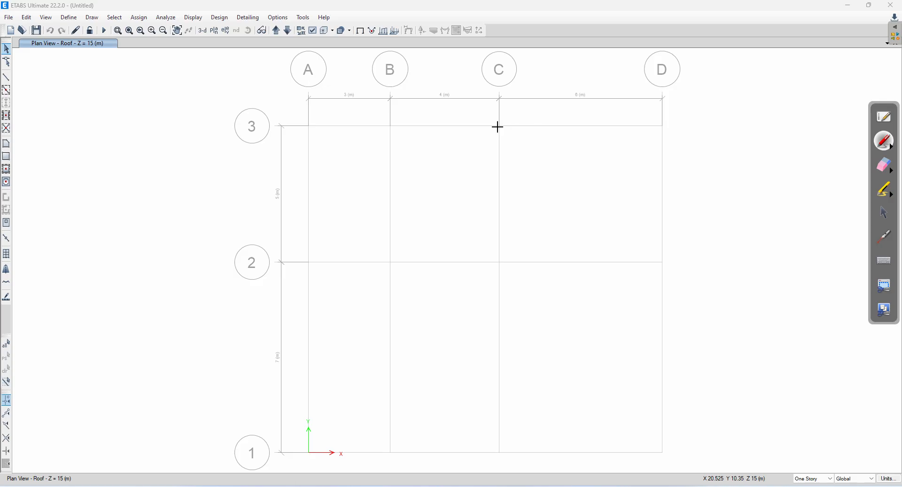
click(885, 212)
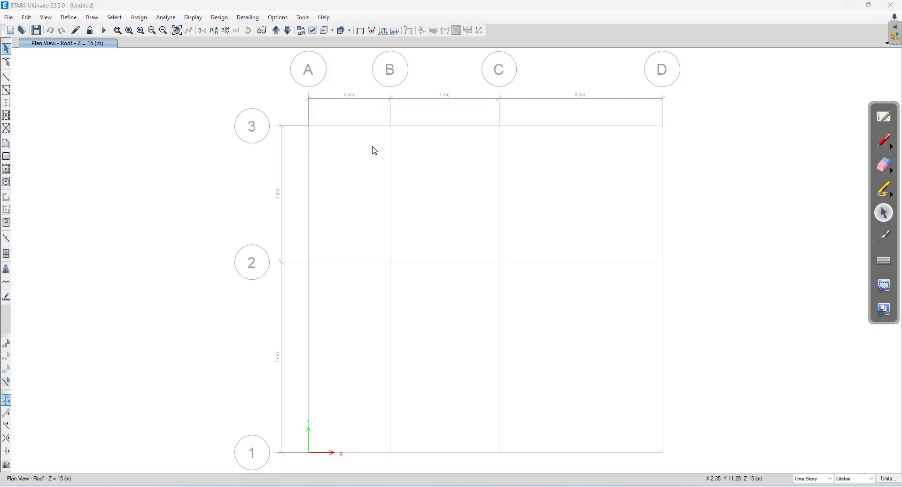
- Draw red arrows pointing away from grid line A and from grid bubble 3, and return to the normal pointer
click(885, 140)
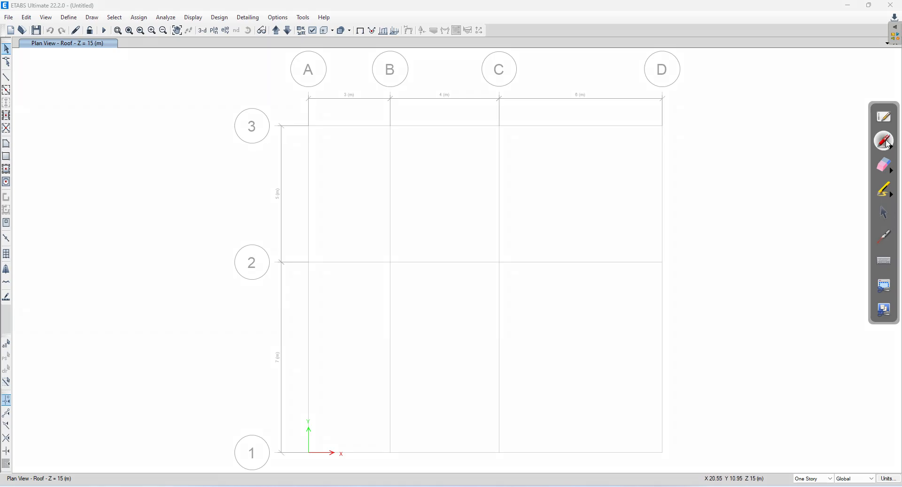
mouse_move(308, 152)
mouse_down()
mouse_move(267, 171)
mouse_move(277, 173)
mouse_up()
mouse_move(236, 132)
mouse_down()
mouse_move(204, 155)
mouse_move(219, 153)
mouse_up()
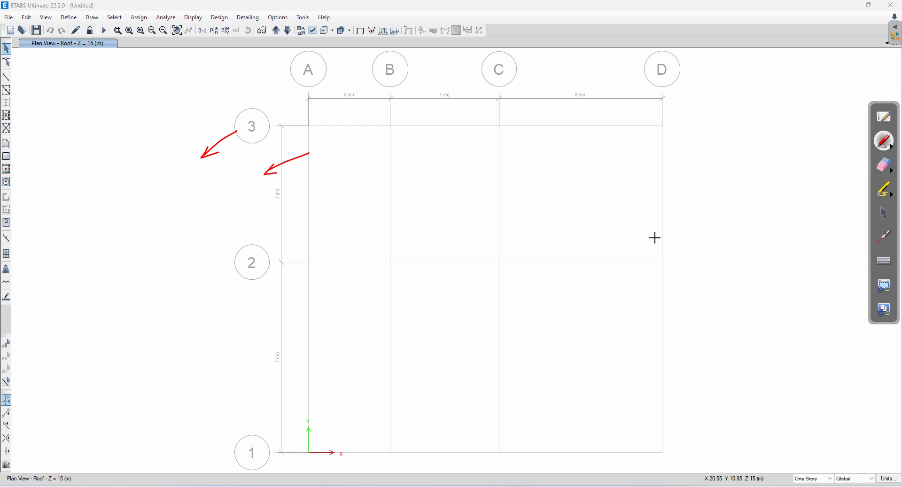
click(889, 212)
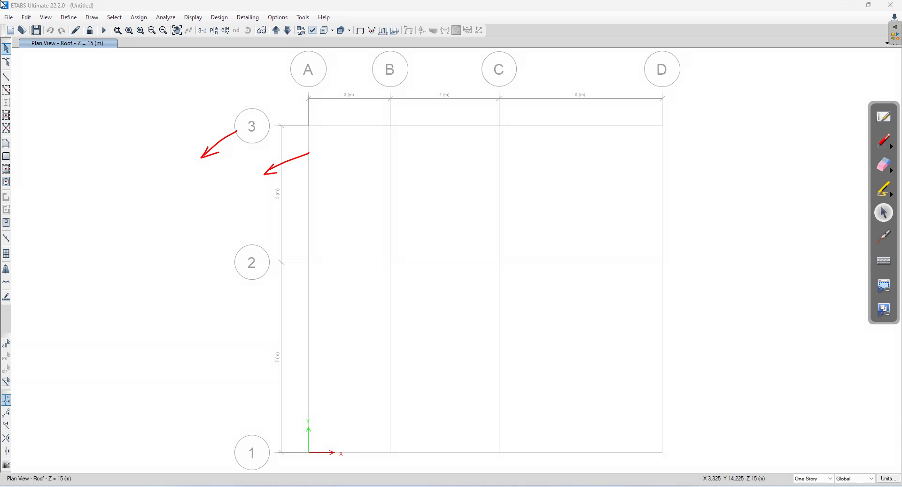
- Open grid system G1's data from the story and grid editor and set the bubble size to 750 mm
click(27, 17)
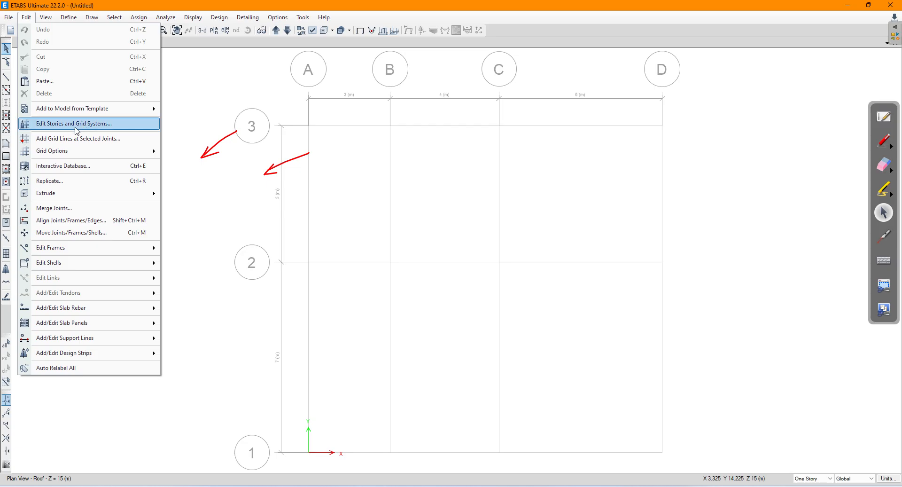
click(84, 131)
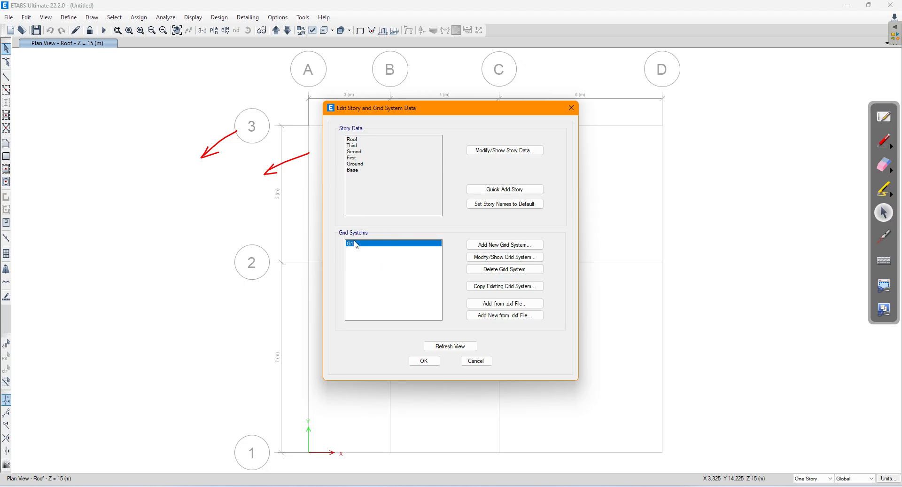
click(498, 263)
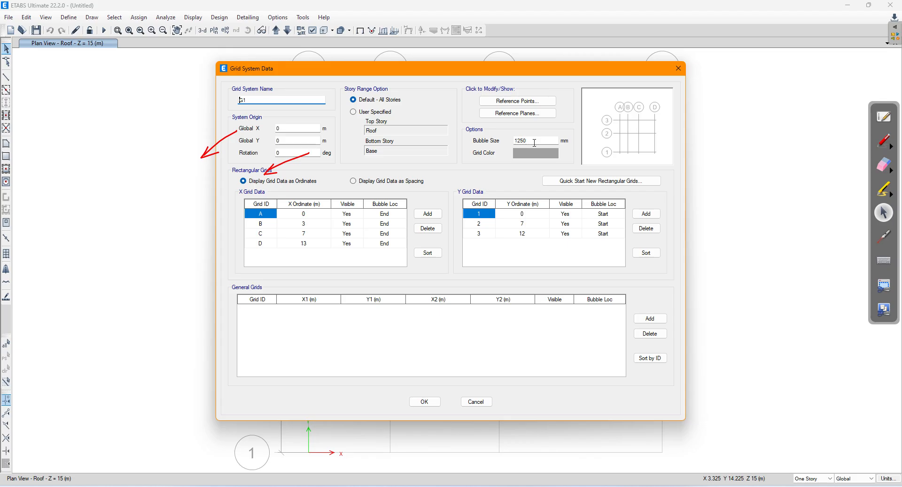
drag(533, 143, 496, 142)
text(7)
drag(399, 74, 521, 76)
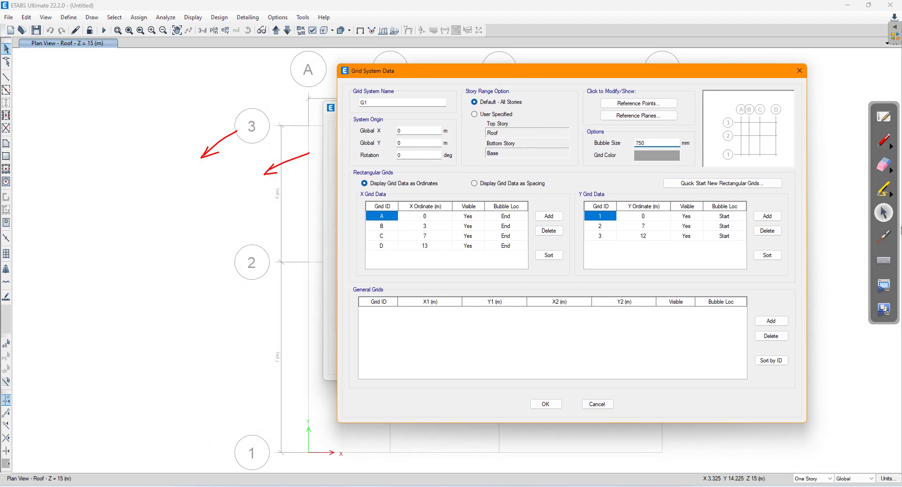
- Erase the red arrows beside grid line A and grid bubble 3, and return to the normal pointer
click(884, 165)
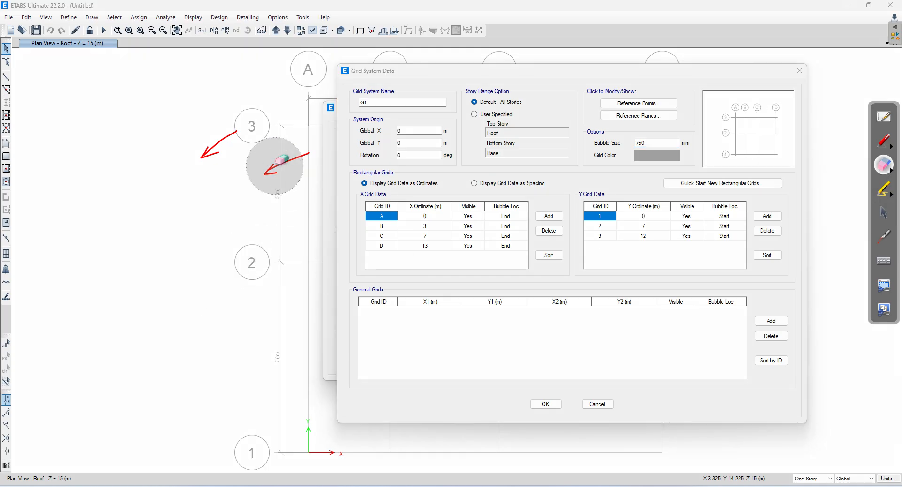
drag(276, 161, 182, 145)
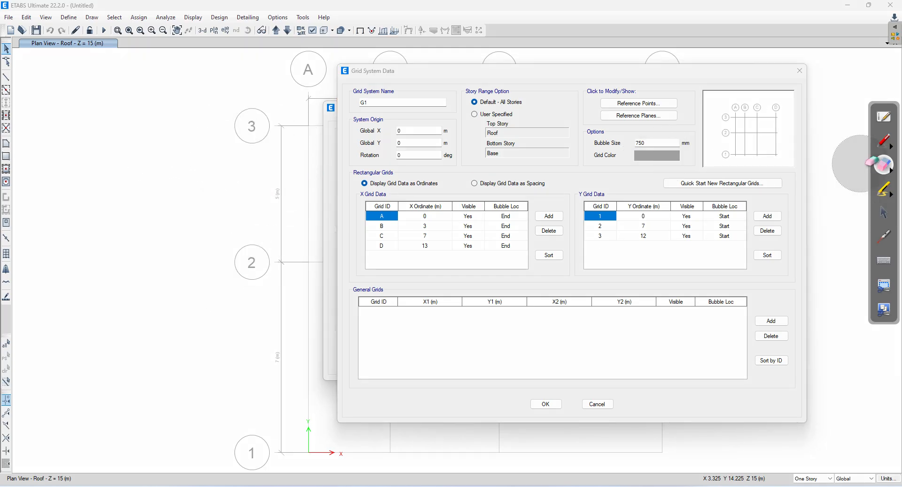
click(890, 215)
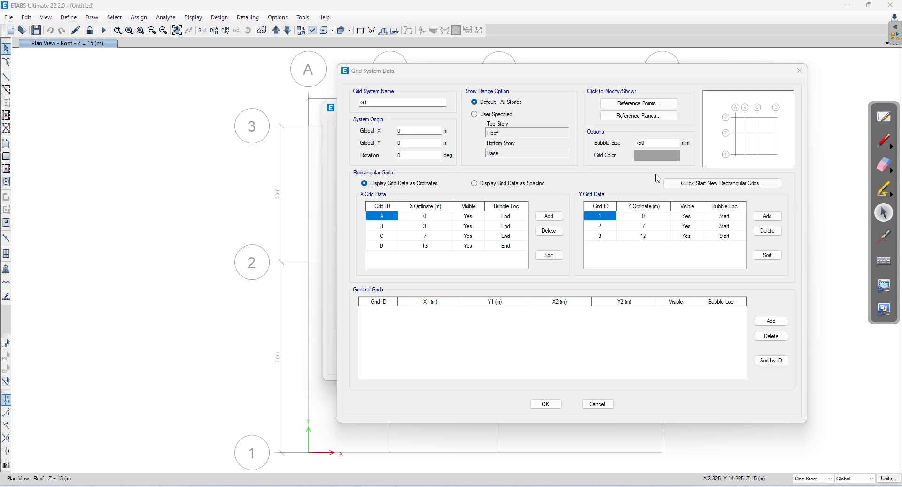
- Set grid system G1's color to red, then refresh the view and accept the story and grid changes
click(643, 159)
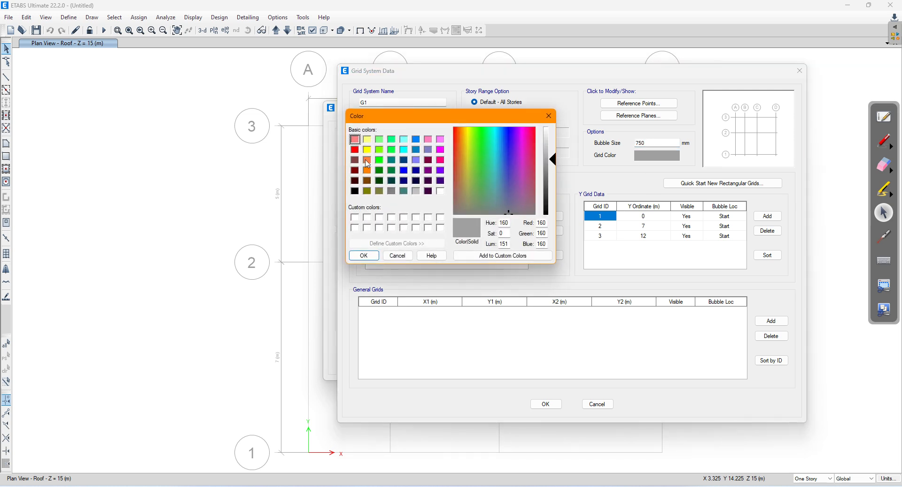
click(356, 150)
click(364, 255)
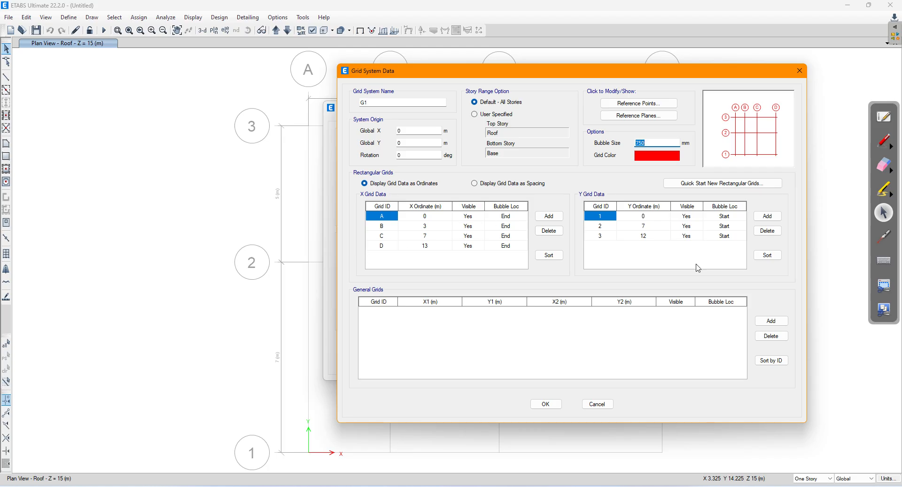
click(556, 401)
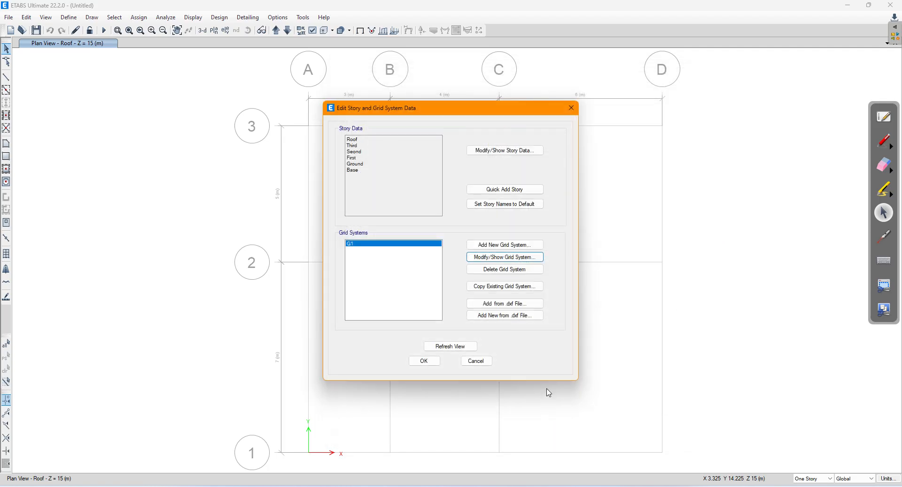
drag(407, 111, 515, 95)
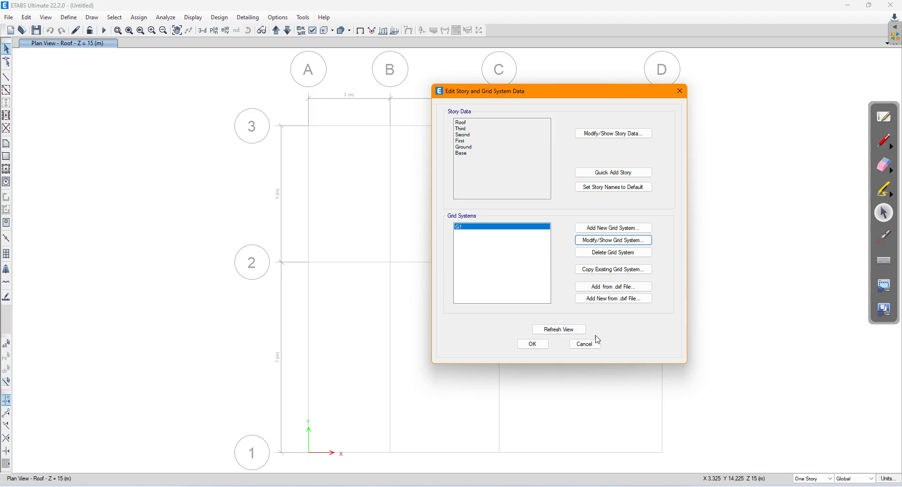
click(563, 331)
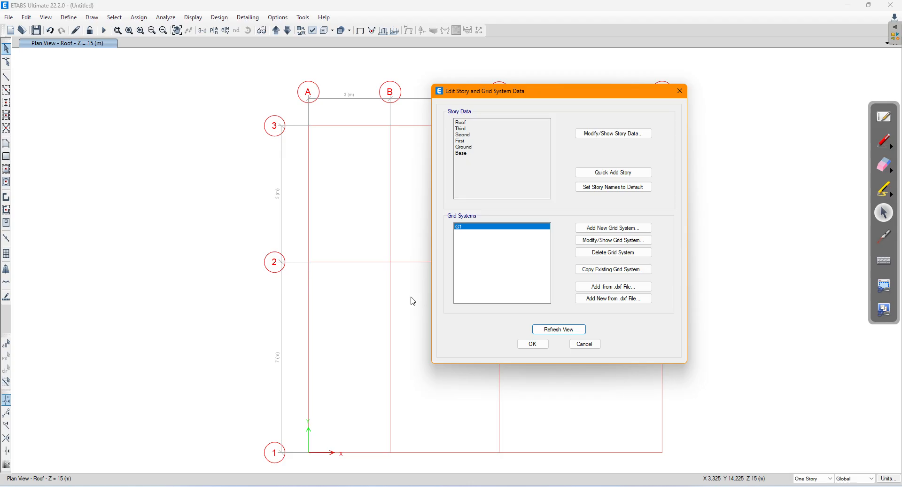
click(523, 344)
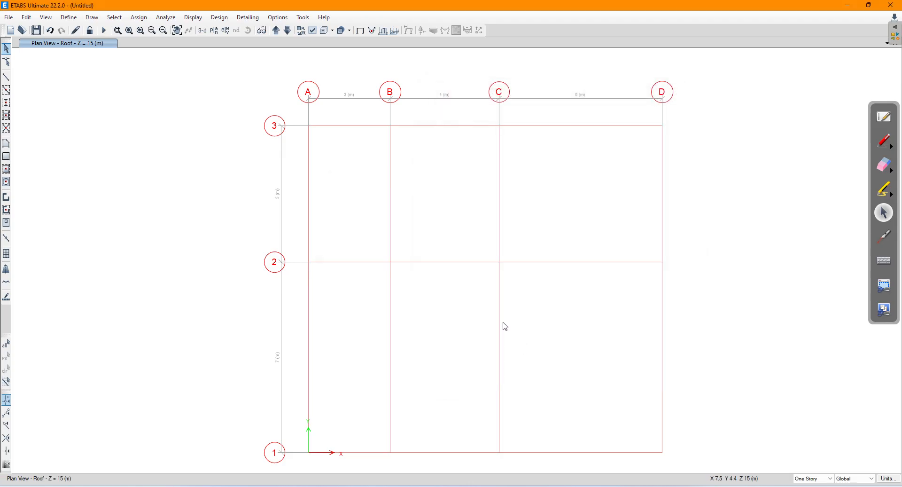
- Increase the maximum graphic font size in the graphics preferences to enlarge the grid dimension text
middle_drag(345, 128, 225, 143)
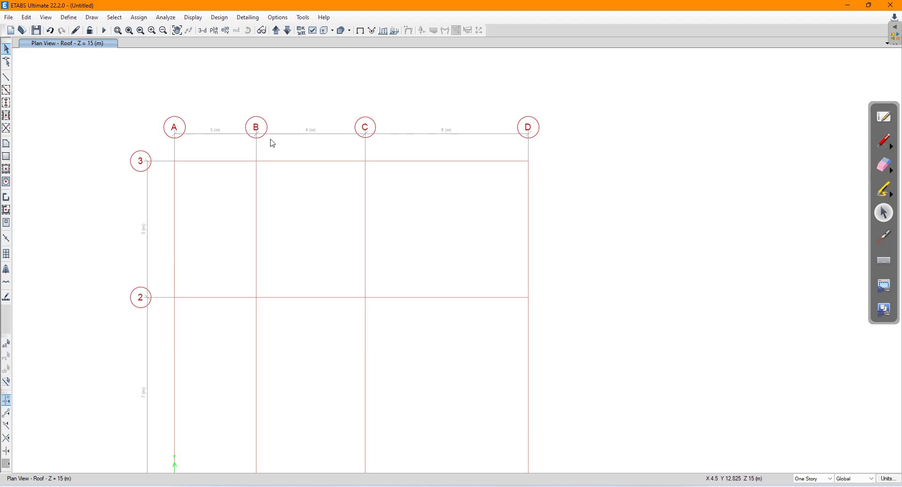
scroll(216, 144, up, 2)
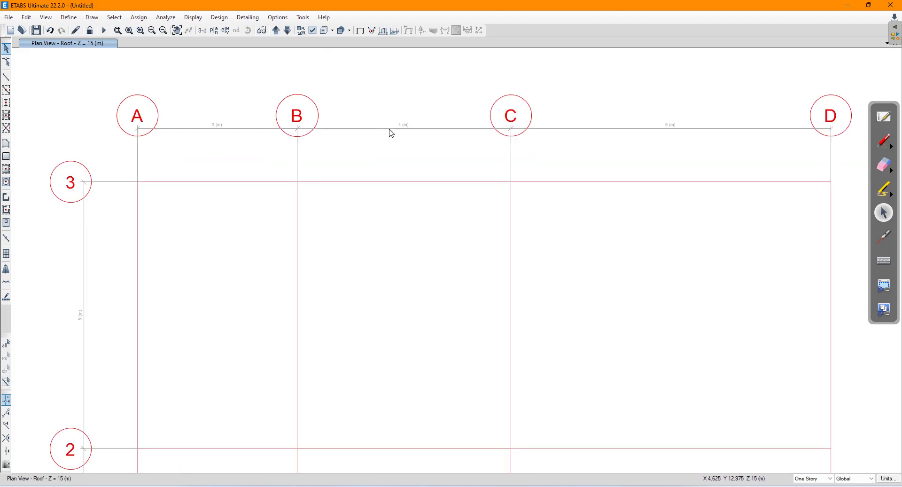
scroll(685, 126, down, 2)
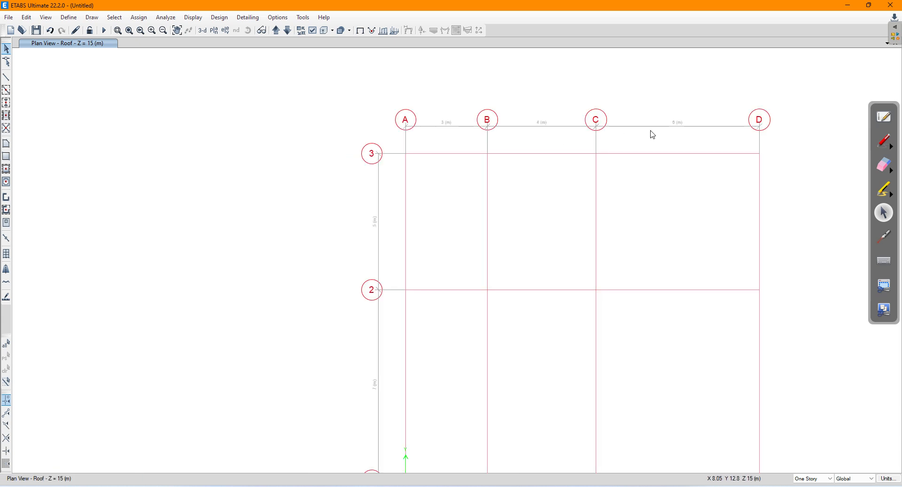
middle_drag(546, 224, 473, 161)
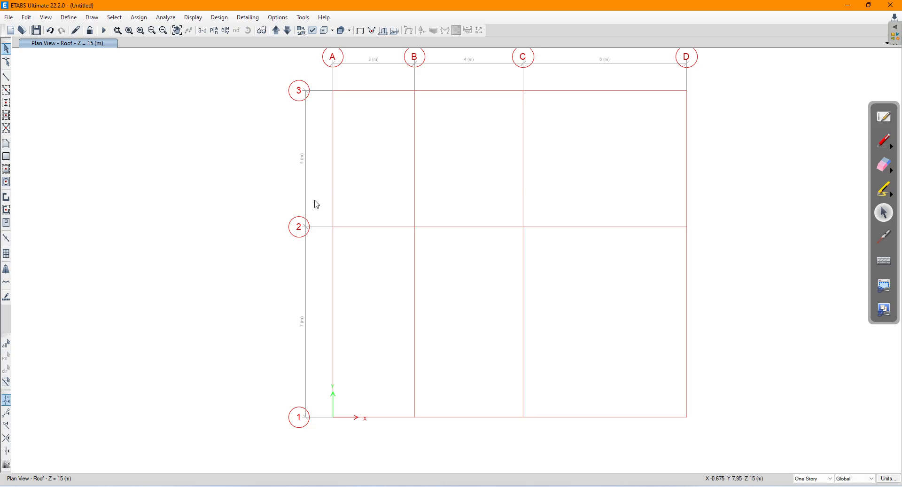
middle_drag(306, 156, 277, 210)
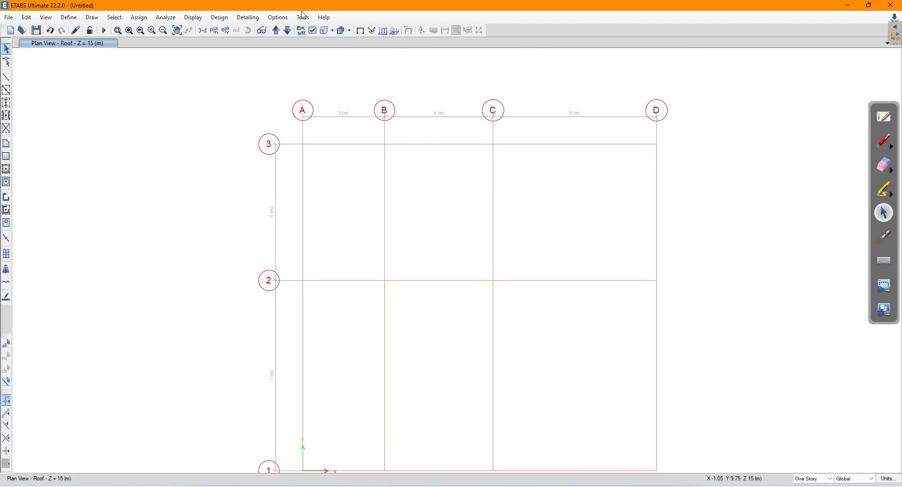
click(283, 18)
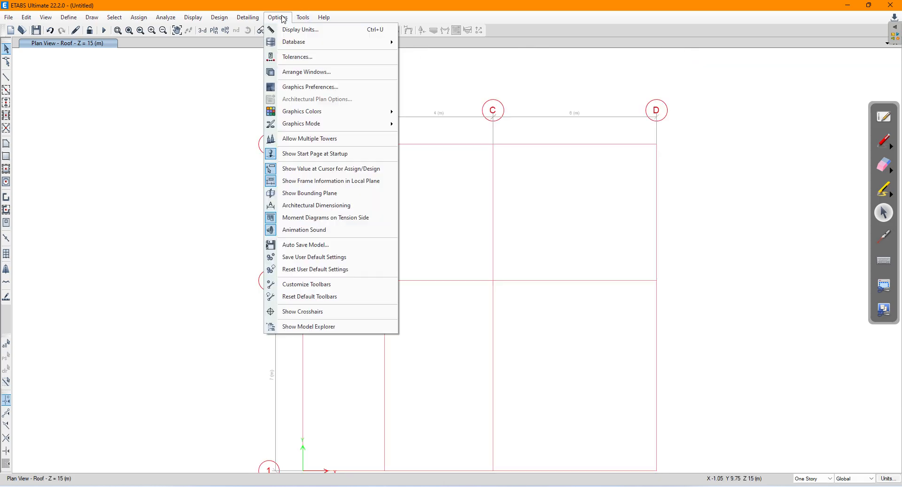
click(310, 90)
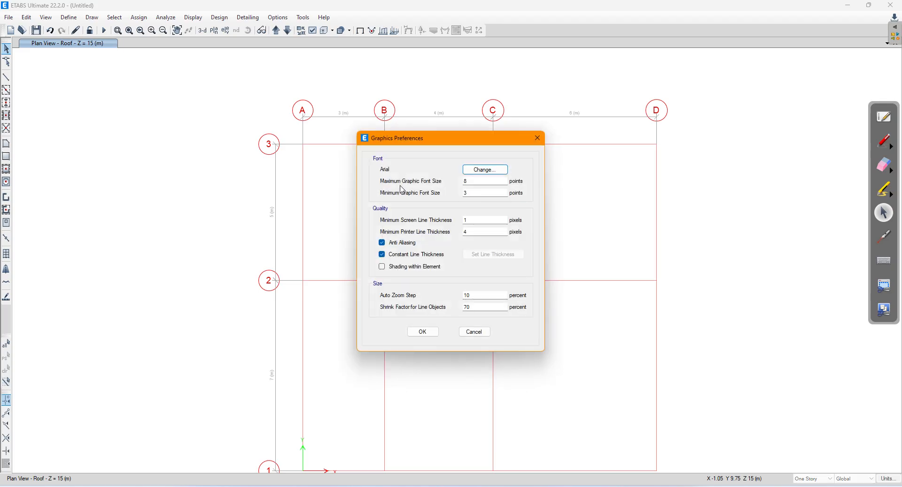
double_click(470, 182)
click(424, 332)
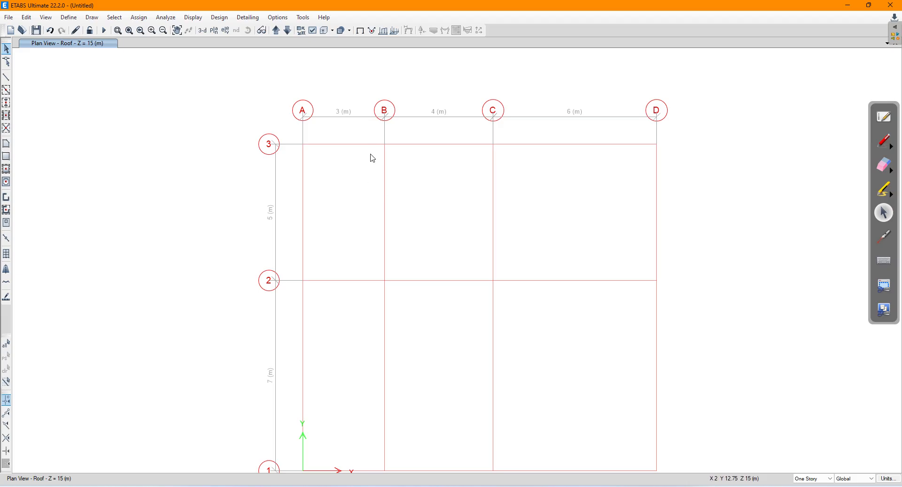
middle_drag(457, 249, 424, 220)
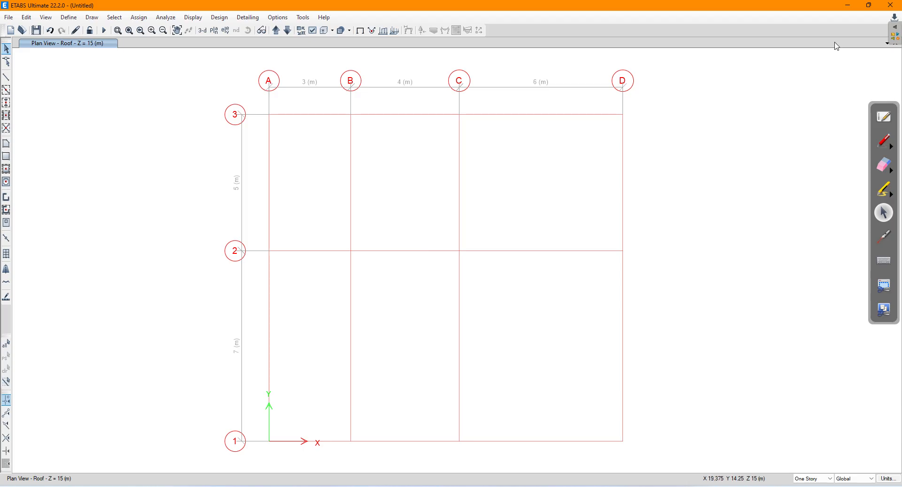
- Mark the intersection of grids A and 1 as "origin" in red and write L → R along the X axis
click(885, 140)
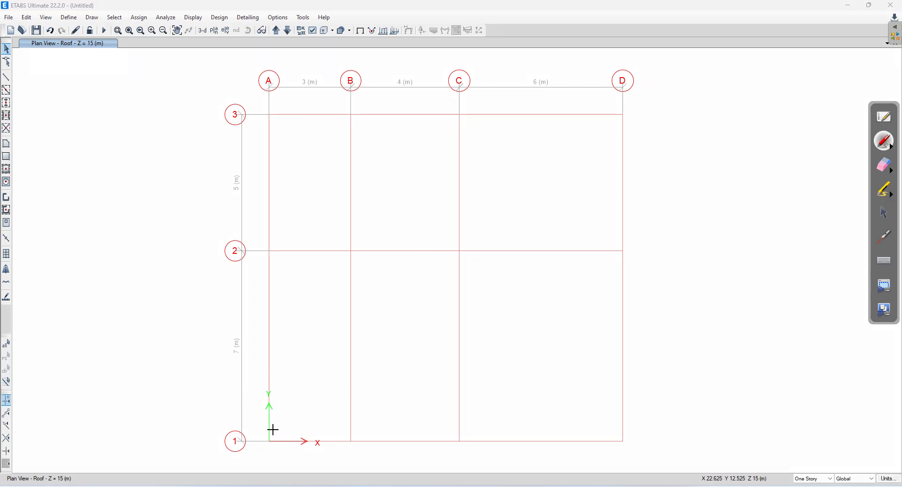
mouse_move(266, 436)
mouse_down()
mouse_move(275, 446)
mouse_move(264, 439)
mouse_move(312, 398)
mouse_move(329, 408)
mouse_move(334, 391)
mouse_move(346, 395)
mouse_up()
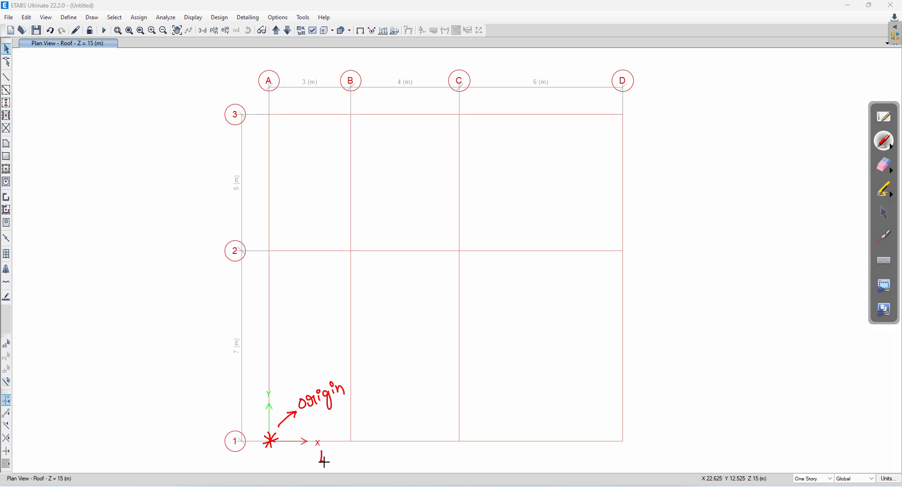
drag(342, 455, 375, 460)
drag(375, 450, 388, 459)
- Draw red check marks beside grid bubbles A, B, C and D
drag(282, 97, 307, 95)
drag(369, 93, 392, 88)
drag(470, 99, 498, 91)
drag(638, 90, 663, 86)
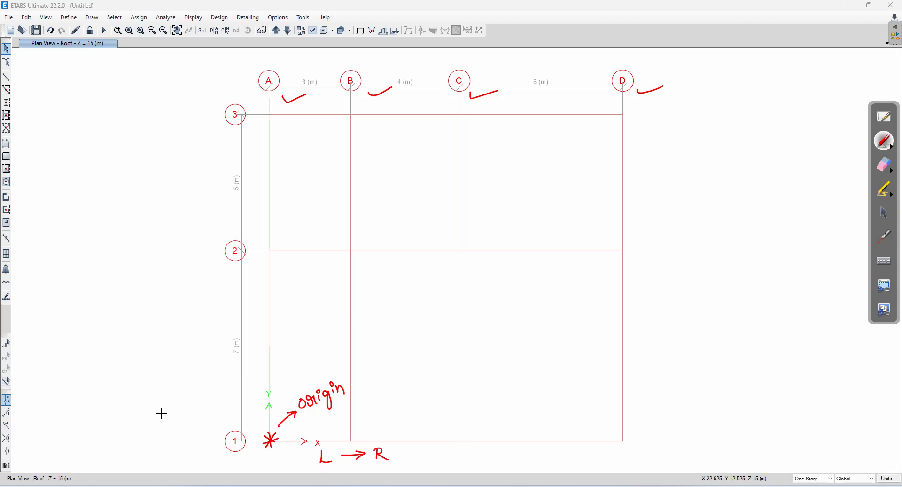
- Write B → T in red beside the Y axis and draw check marks at grid bubbles 1, 2 and 3
mouse_move(149, 413)
mouse_down()
mouse_move(155, 426)
mouse_move(173, 389)
mouse_move(179, 396)
mouse_up()
mouse_move(167, 364)
mouse_down()
mouse_move(166, 376)
mouse_move(176, 362)
mouse_up()
drag(212, 426, 234, 417)
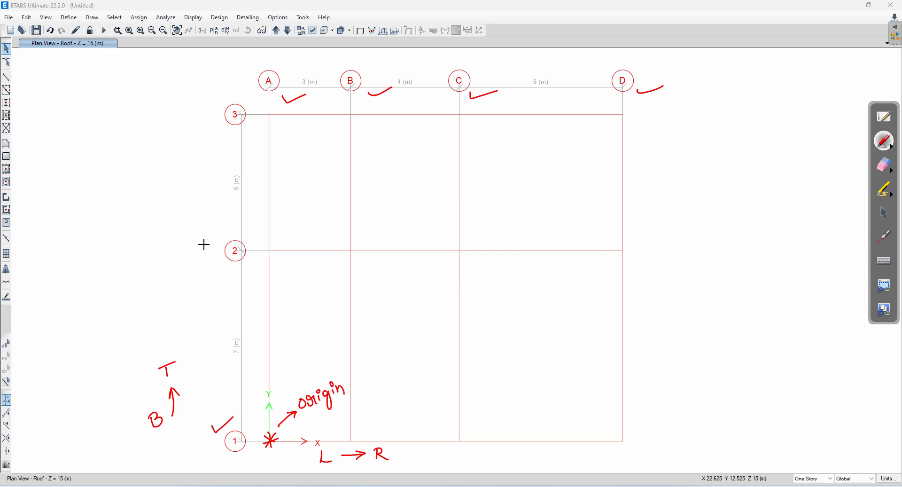
drag(203, 246, 233, 231)
drag(206, 111, 231, 101)
- Sketch red bubbles at the lower ends of grid lines D, C, B and A
drag(618, 449, 620, 446)
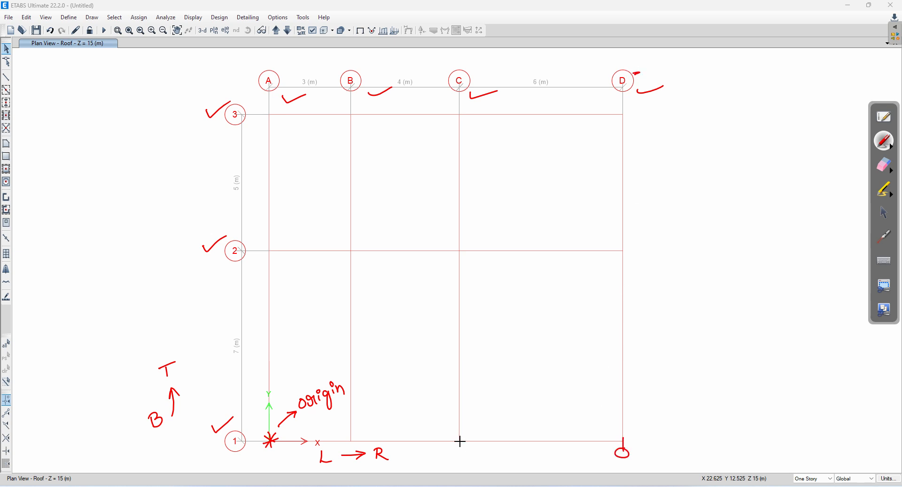
drag(462, 452, 460, 449)
drag(351, 441, 353, 452)
drag(273, 439, 278, 458)
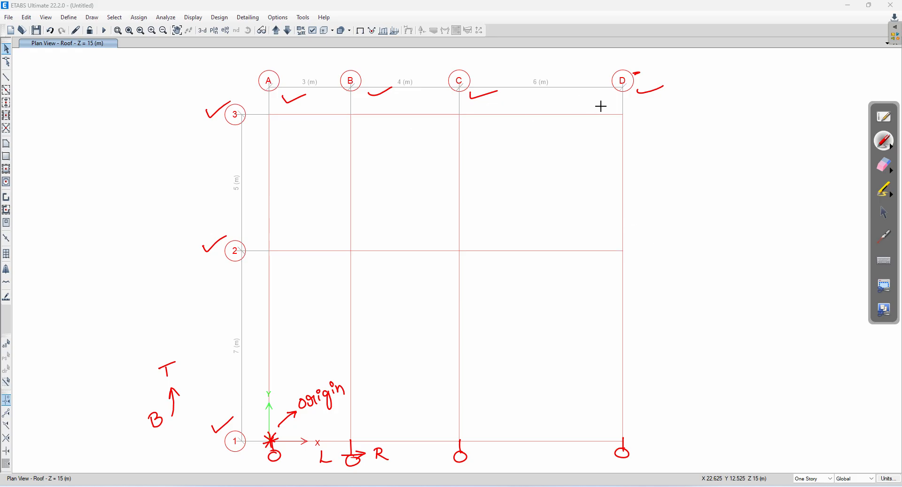
- Erase all the red annotations from the plan view and return to the normal pointer
click(884, 165)
mouse_move(662, 91)
mouse_down()
mouse_move(218, 107)
mouse_move(184, 381)
mouse_move(416, 447)
mouse_move(202, 426)
mouse_move(638, 433)
mouse_move(627, 451)
mouse_up()
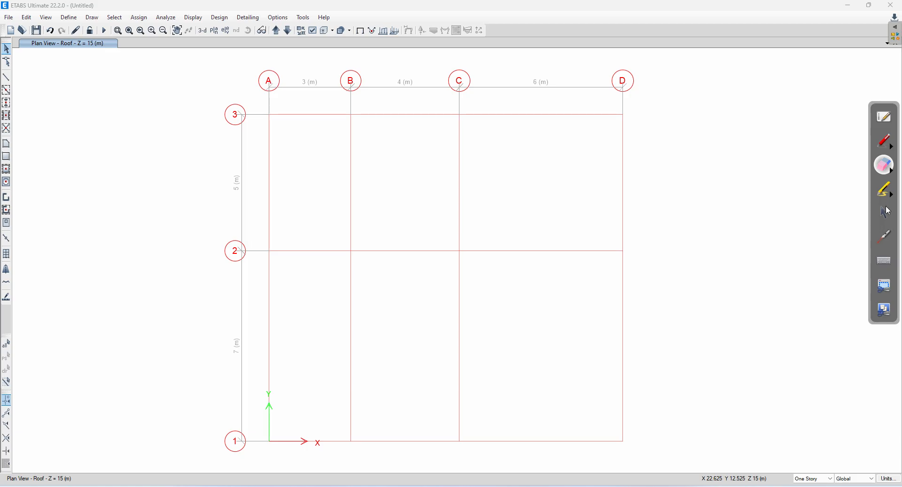
click(887, 212)
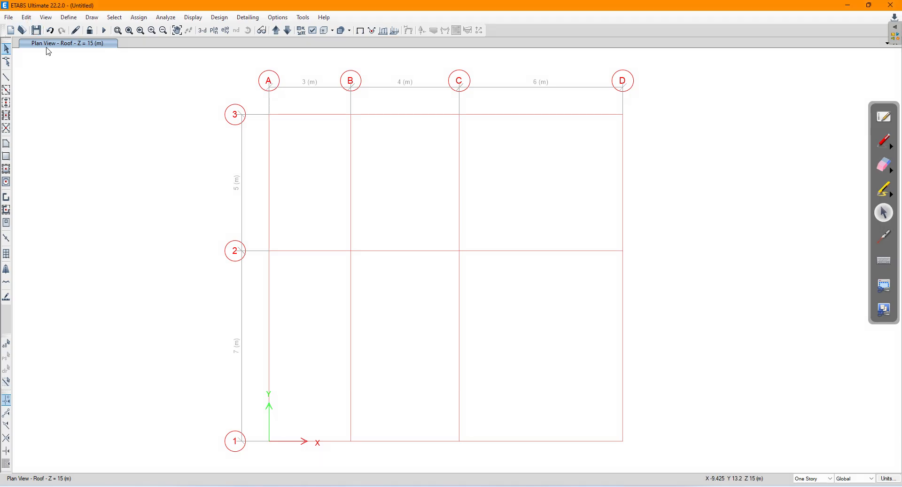
- Open grid system G1 for modification and display its rectangular grid data as spacing
click(26, 17)
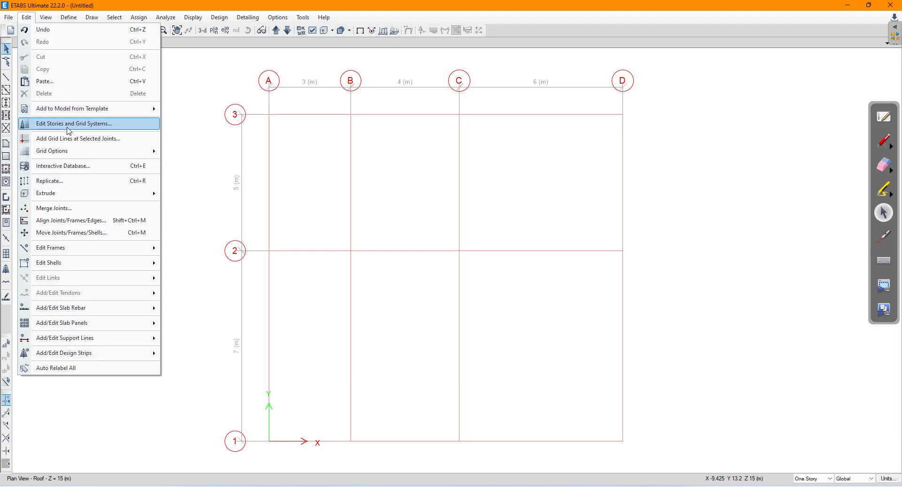
click(68, 128)
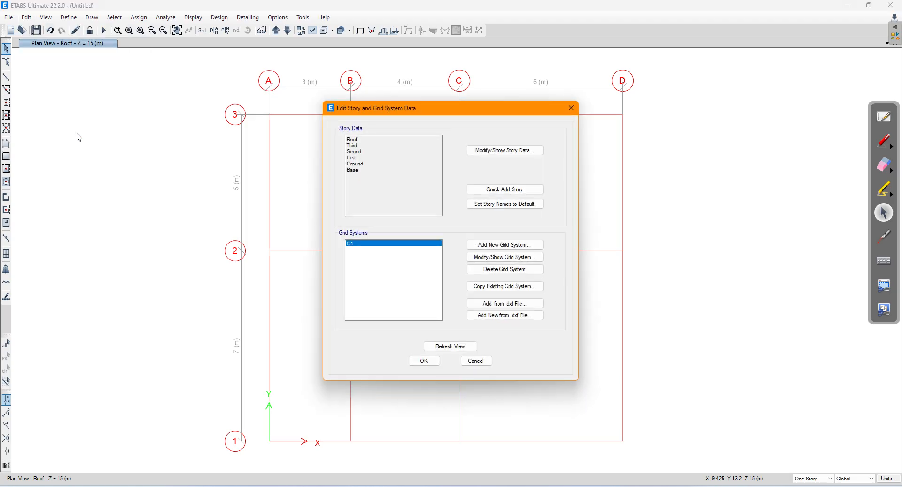
click(479, 263)
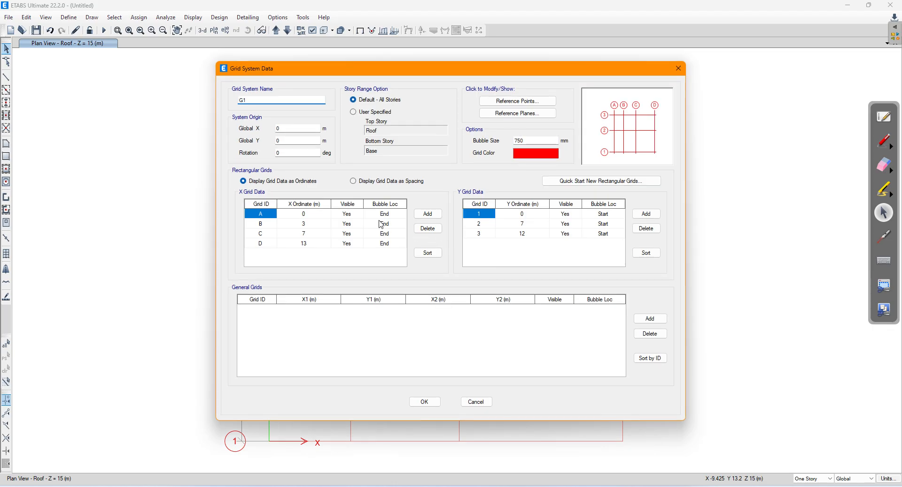
click(373, 184)
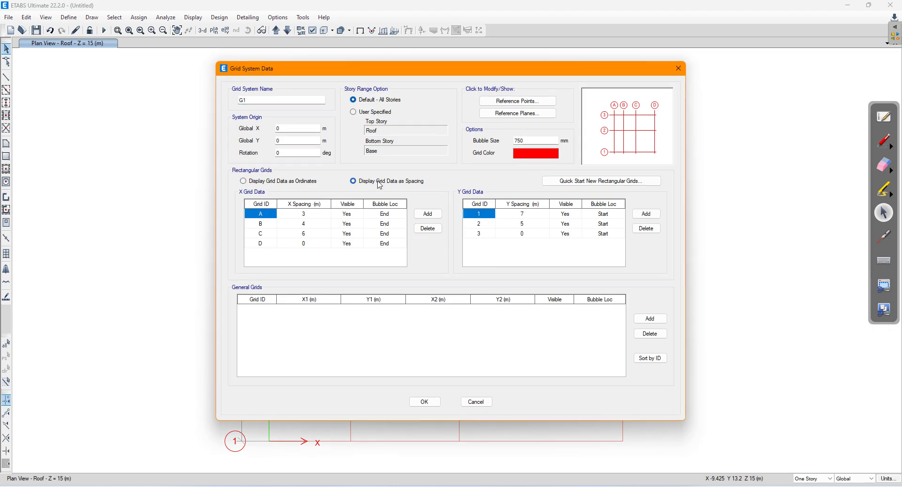
- Set the bubble location of X grid lines A, B, C and D to Both
click(383, 216)
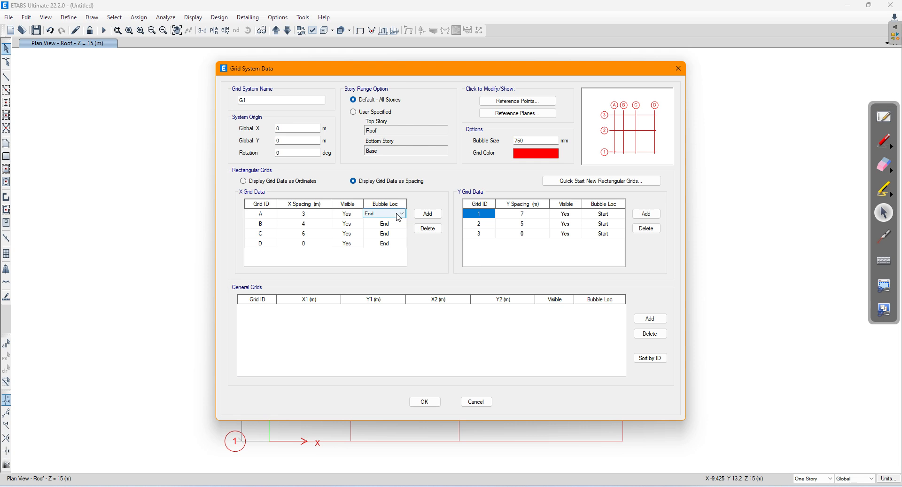
click(397, 214)
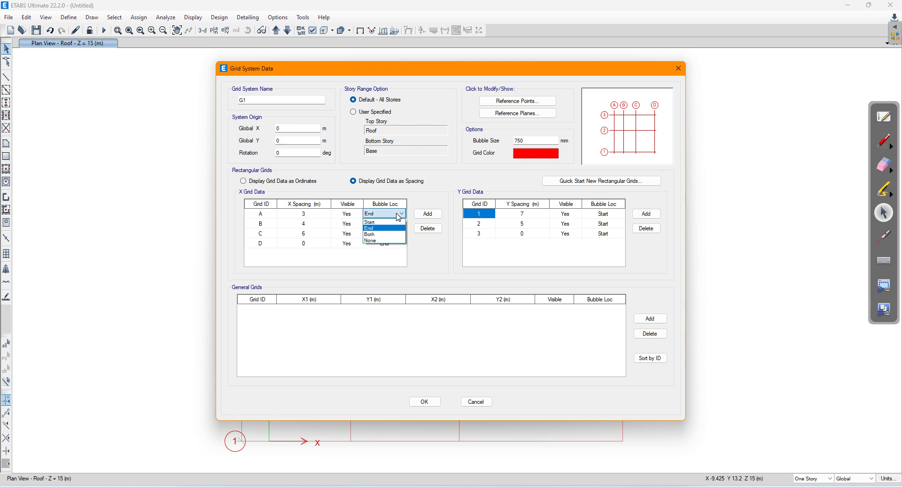
click(385, 234)
click(395, 224)
click(402, 224)
click(385, 245)
click(394, 233)
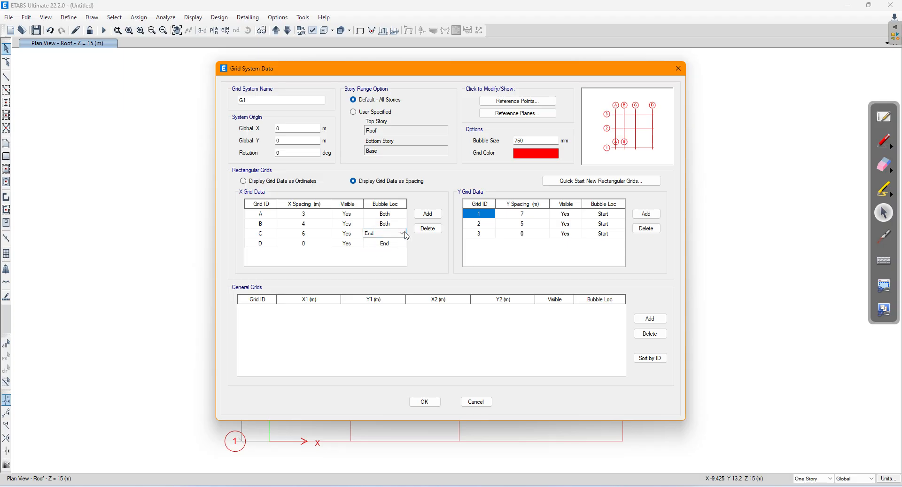
click(402, 233)
click(384, 254)
click(394, 243)
click(402, 243)
click(392, 263)
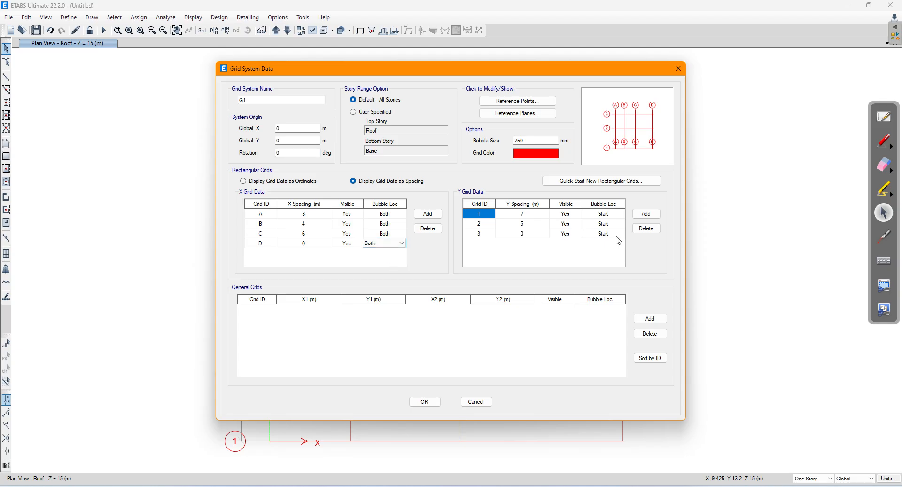
- Set the bubble location of Y grid lines 1, 2 and 3 to Both
click(606, 213)
click(611, 214)
click(620, 214)
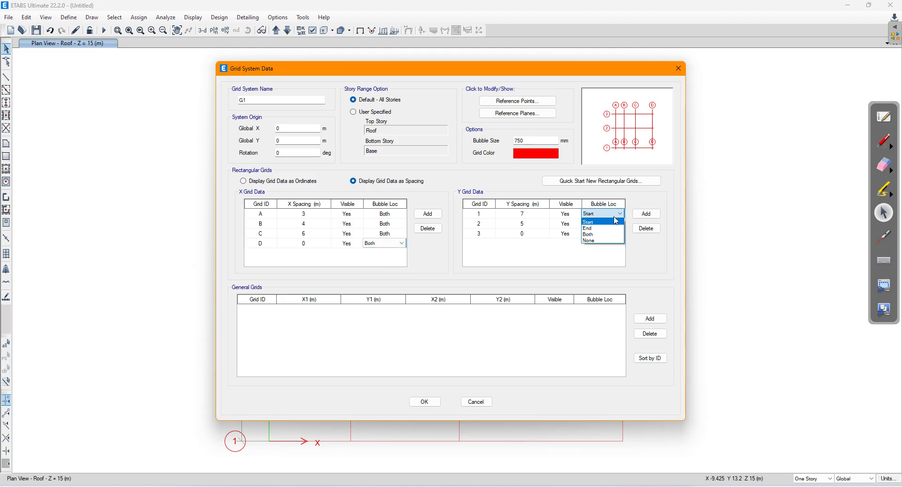
click(596, 234)
click(604, 224)
click(619, 223)
click(600, 244)
click(604, 233)
click(620, 234)
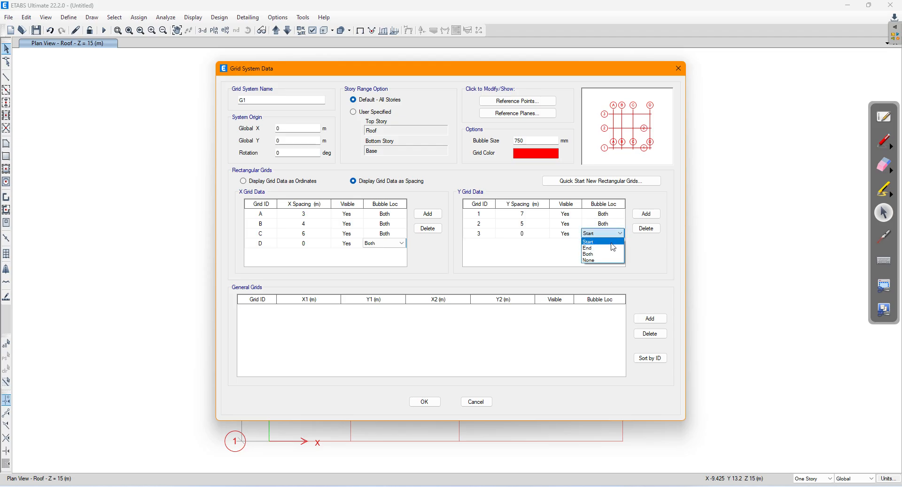
click(601, 253)
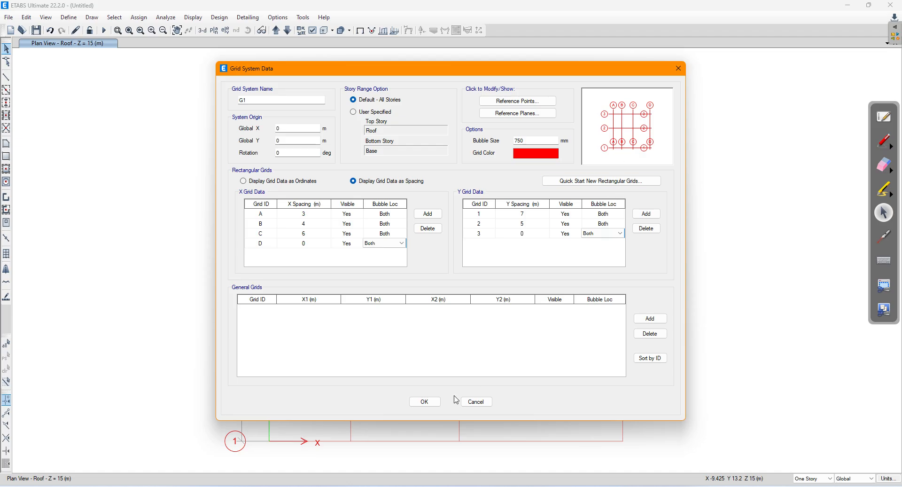
- Accept the grid system changes, refresh the view and close the story and grid system editor
click(423, 401)
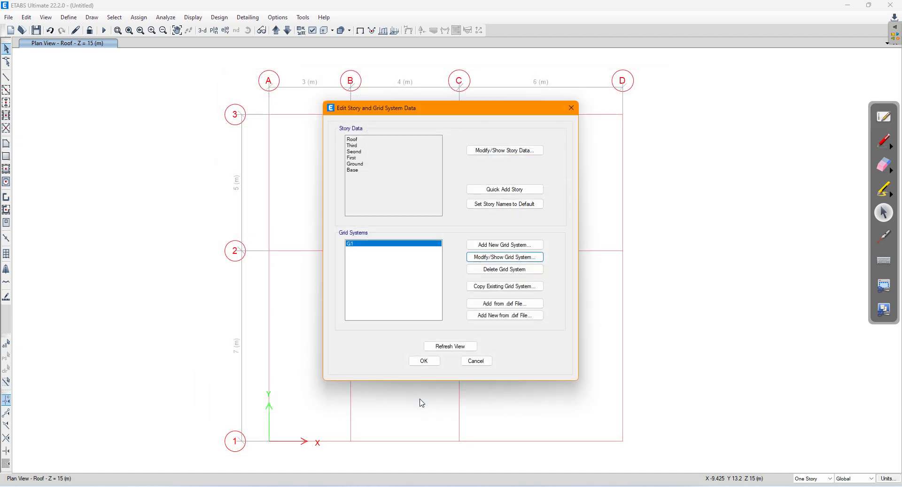
click(450, 346)
click(158, 269)
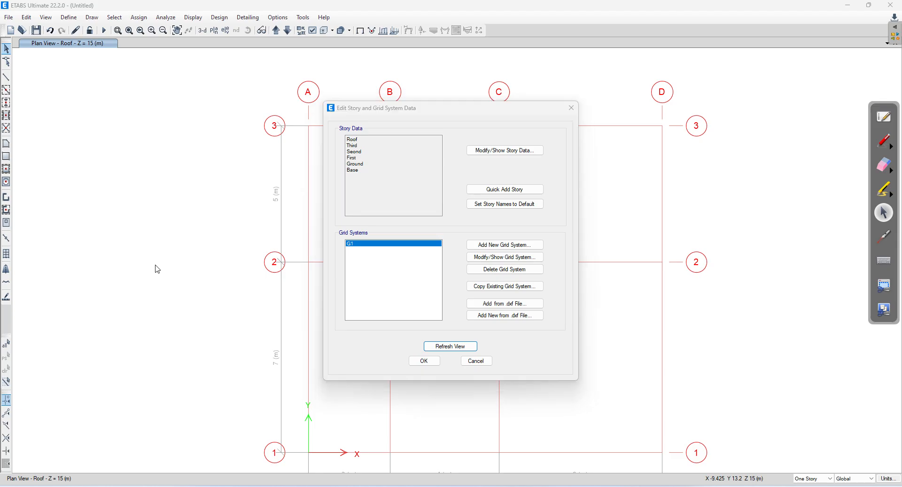
click(424, 361)
middle_drag(466, 293, 342, 218)
middle_drag(369, 318, 380, 335)
scroll(380, 335, down, 3)
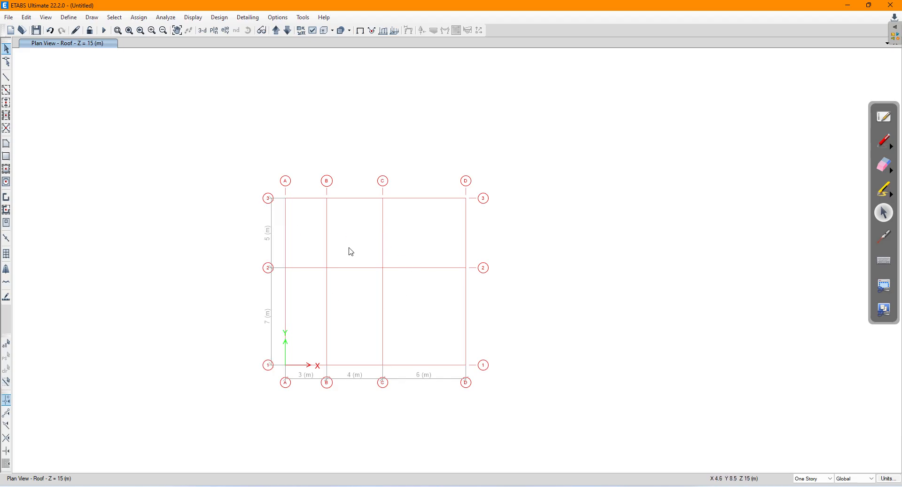
scroll(350, 252, up, 3)
middle_drag(338, 287, 333, 251)
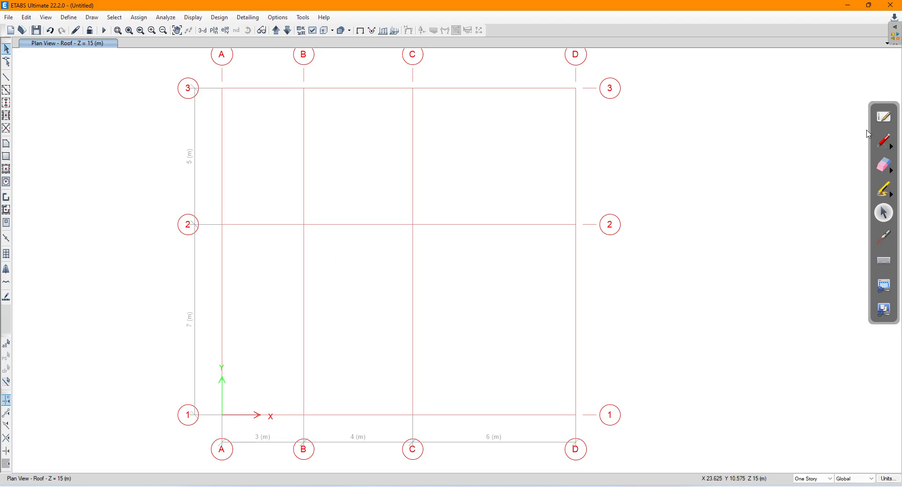
- Write "Grid system" and "Story Data" in red beside the plan grid
click(884, 140)
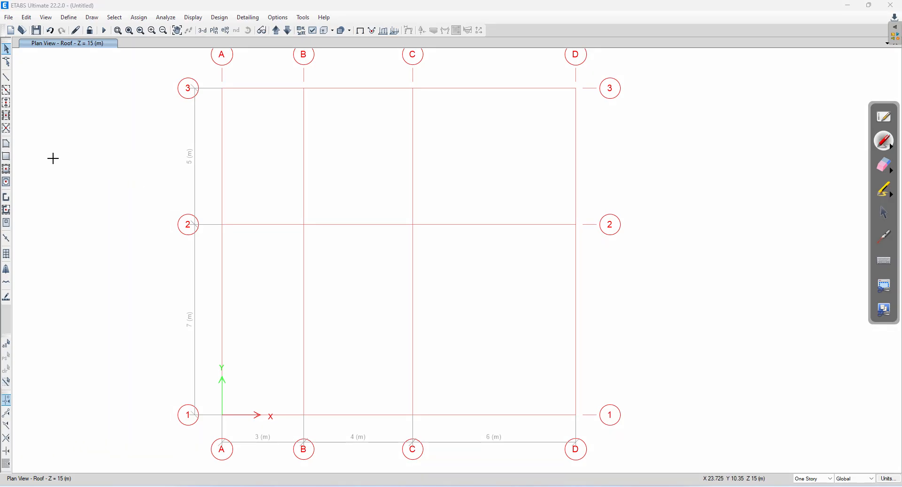
mouse_move(55, 166)
mouse_down()
mouse_move(56, 176)
mouse_move(71, 155)
mouse_move(85, 158)
mouse_move(103, 146)
mouse_move(101, 133)
mouse_move(126, 133)
mouse_up()
drag(80, 182, 79, 196)
drag(73, 188, 136, 147)
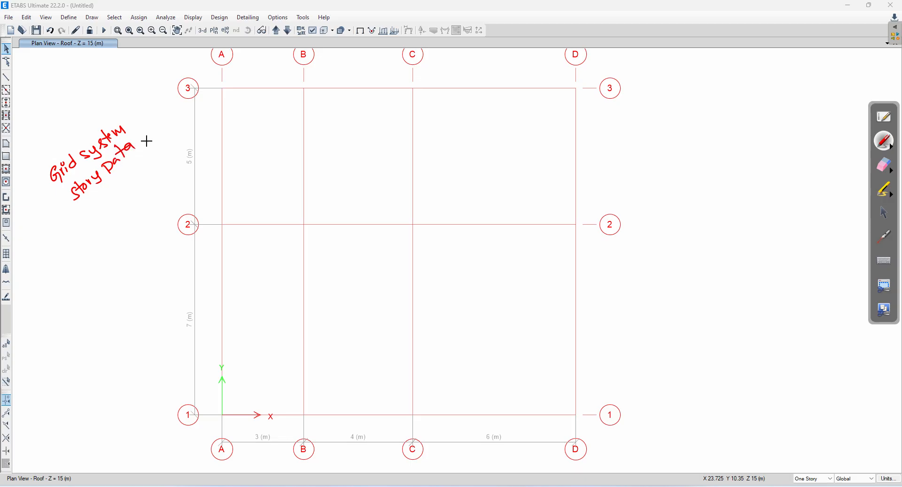
- Erase the red handwritten notes from the plan view and return to the normal pointer
click(884, 170)
mouse_move(161, 245)
mouse_down()
mouse_move(56, 197)
mouse_move(130, 134)
mouse_move(89, 197)
mouse_up()
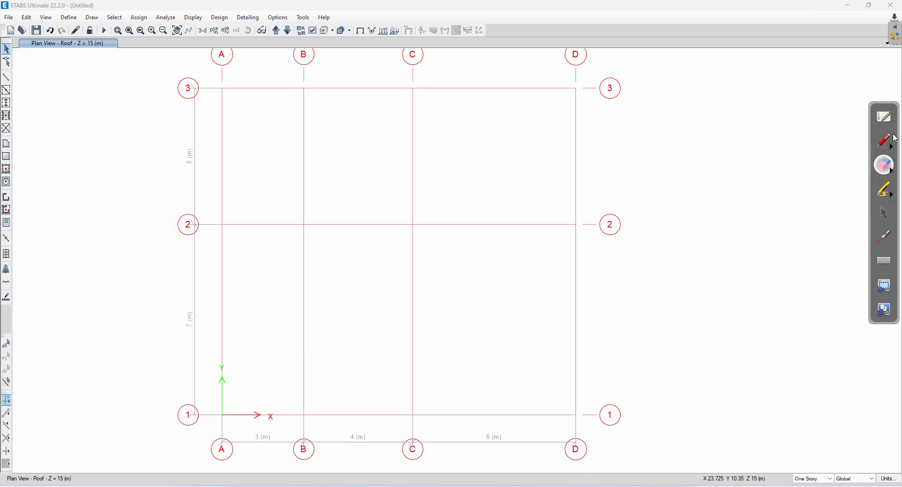
click(885, 211)
- Add a second view window beside the roof plan and restore the application to full screen
drag(672, 4, 620, 22)
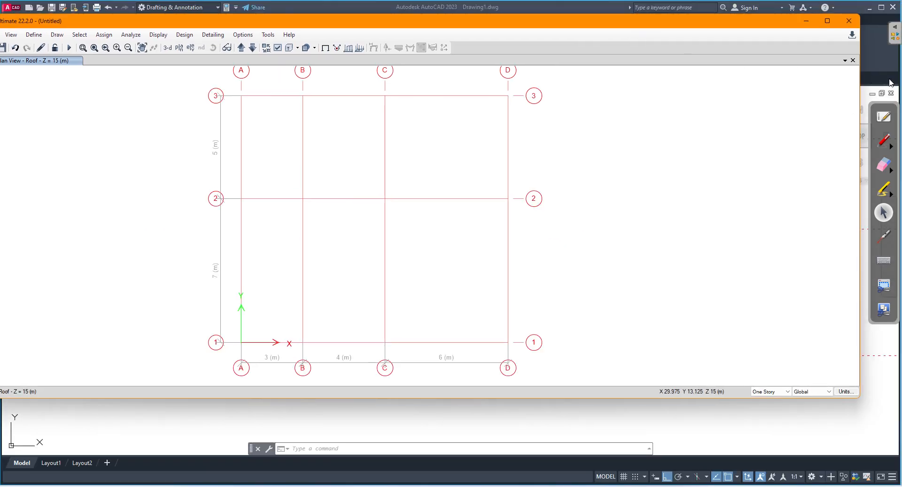
click(845, 61)
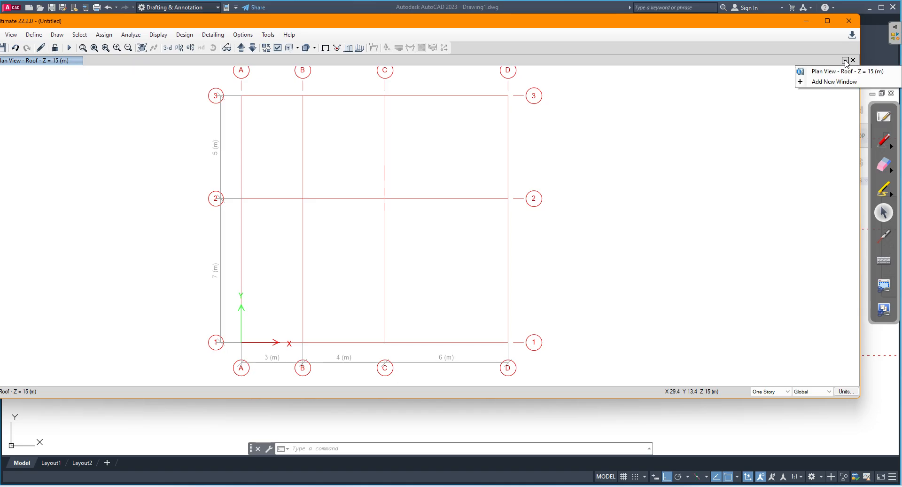
click(832, 83)
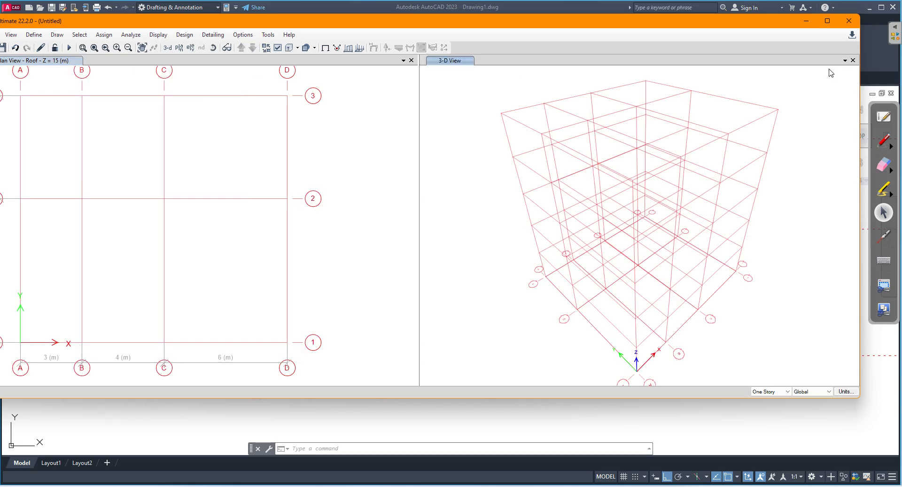
click(828, 22)
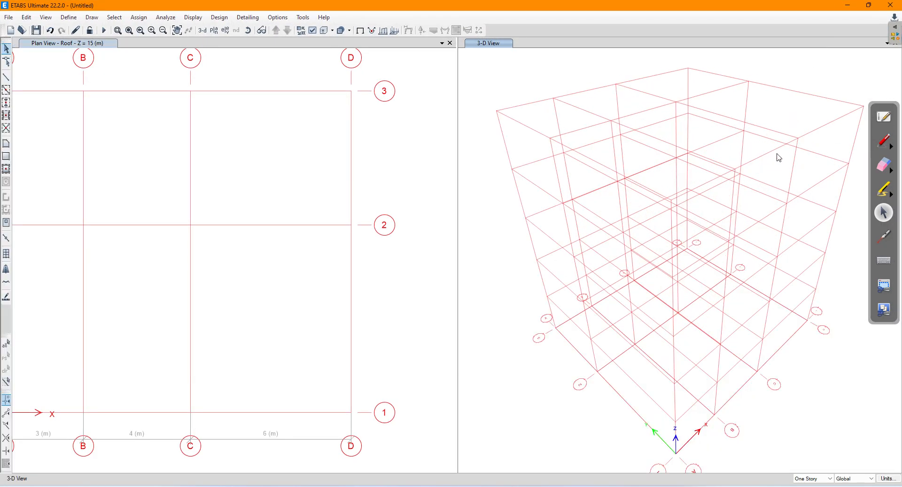
scroll(414, 174, down, 3)
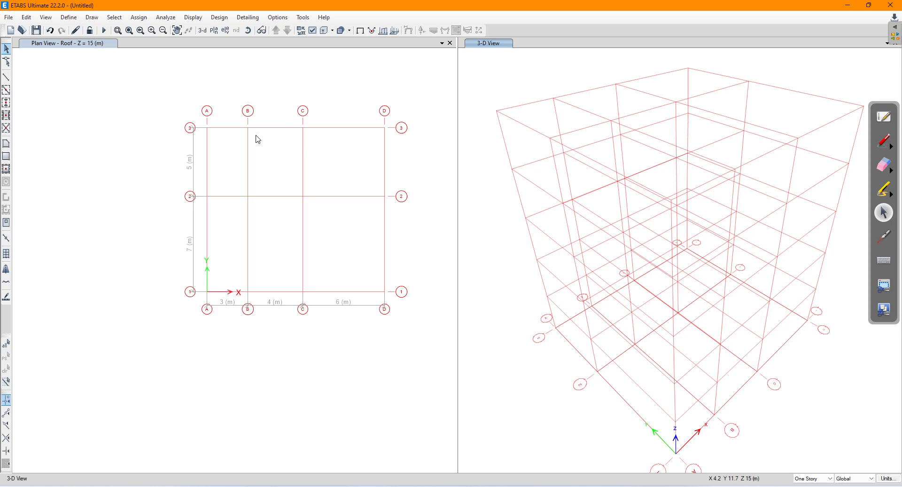
middle_drag(285, 194, 209, 241)
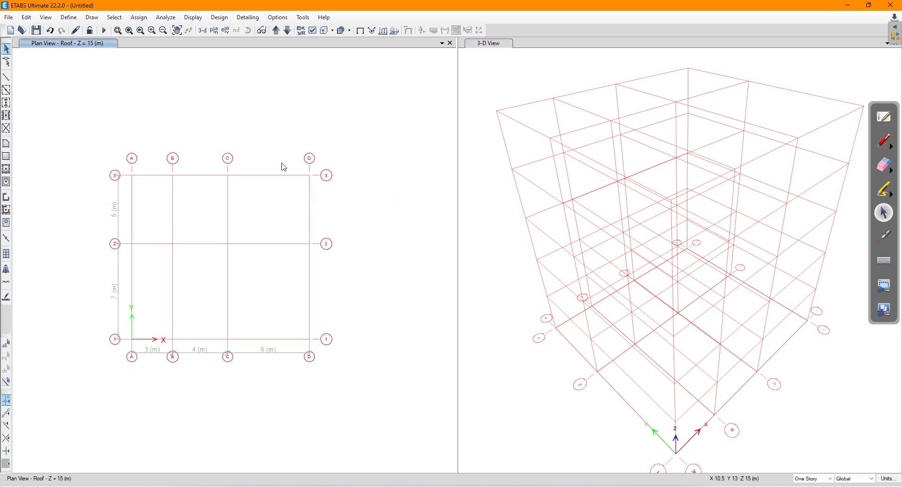
- Switch the 3-D view window to the elevation along grid line A
click(489, 117)
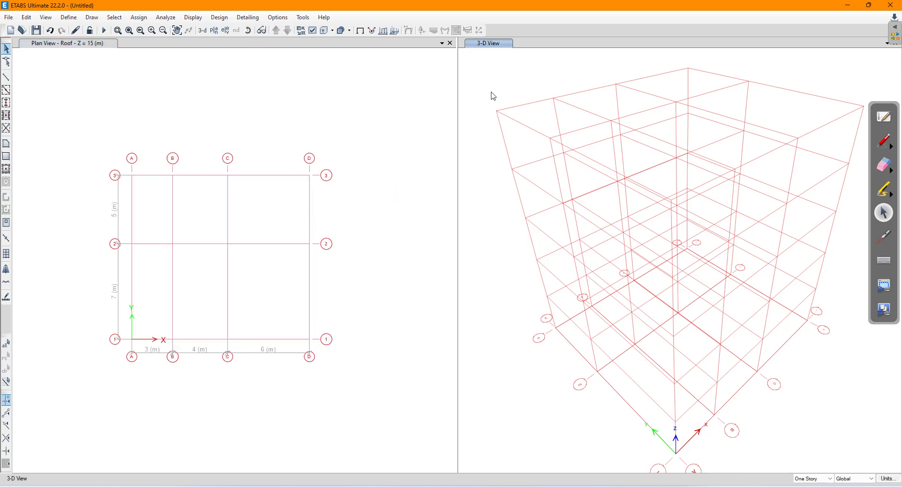
click(228, 31)
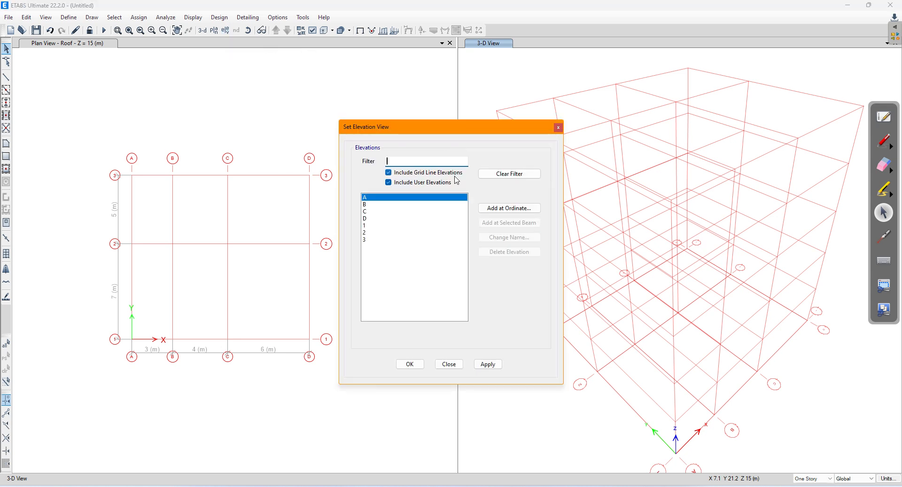
click(487, 364)
click(449, 364)
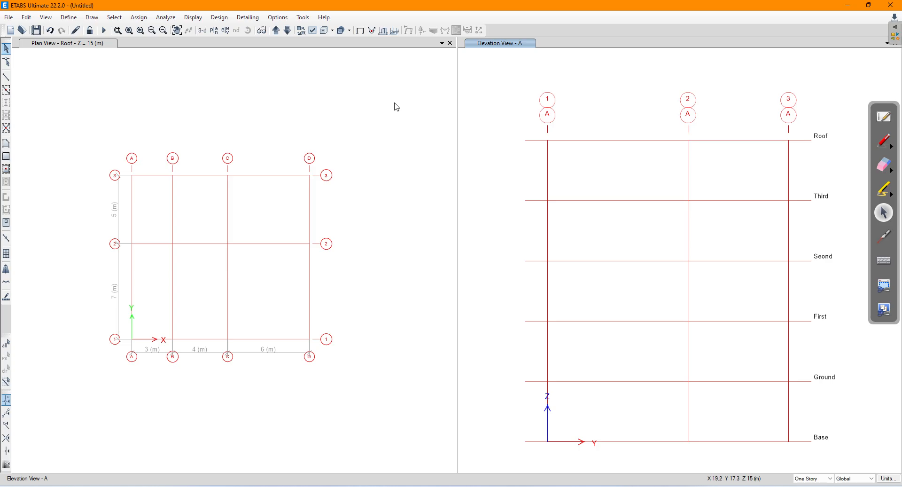
- Switch the roof plan window to the elevation along grid line A
click(298, 107)
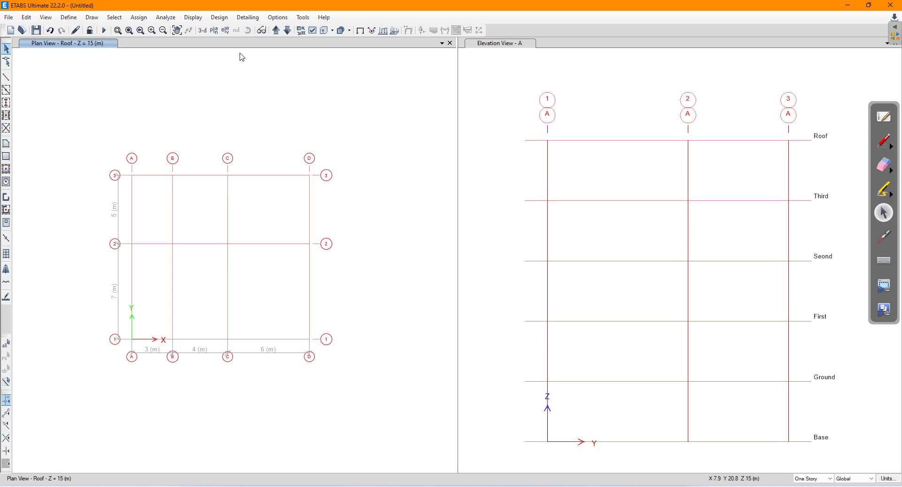
click(225, 30)
click(488, 364)
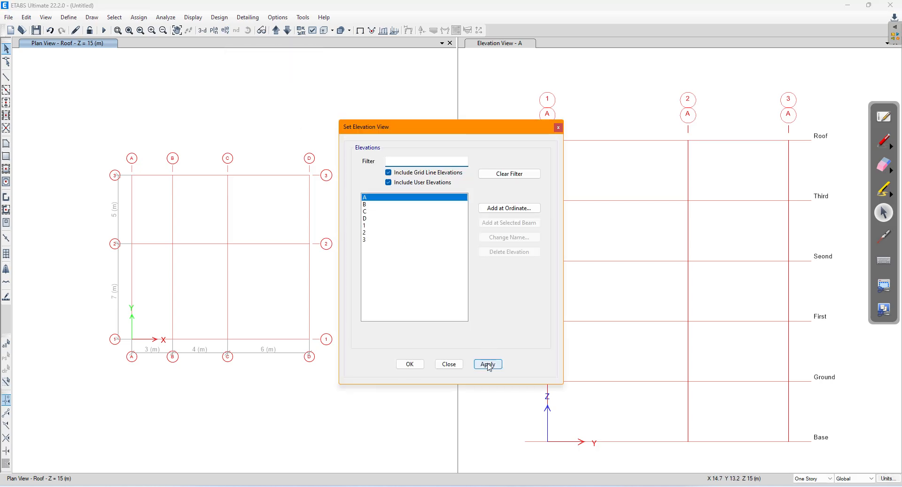
click(450, 365)
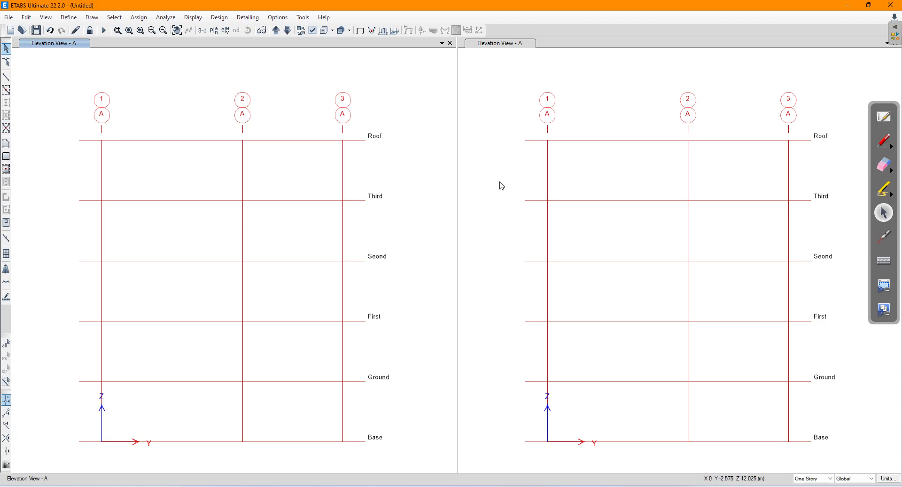
- Switch the second elevation window to the plan view of the Ground story
click(499, 108)
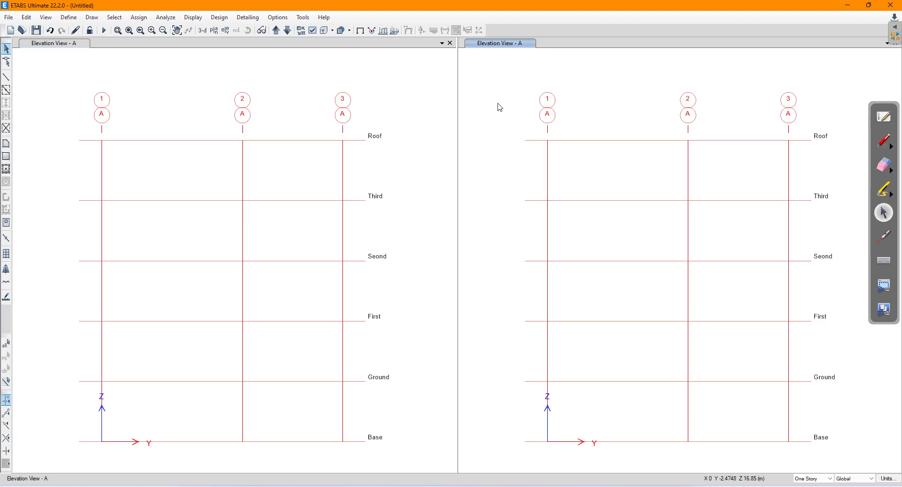
click(215, 30)
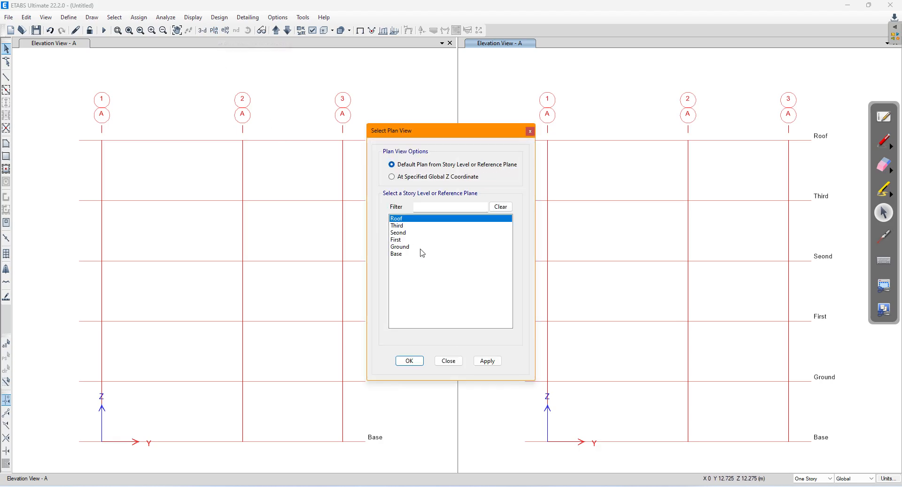
click(415, 250)
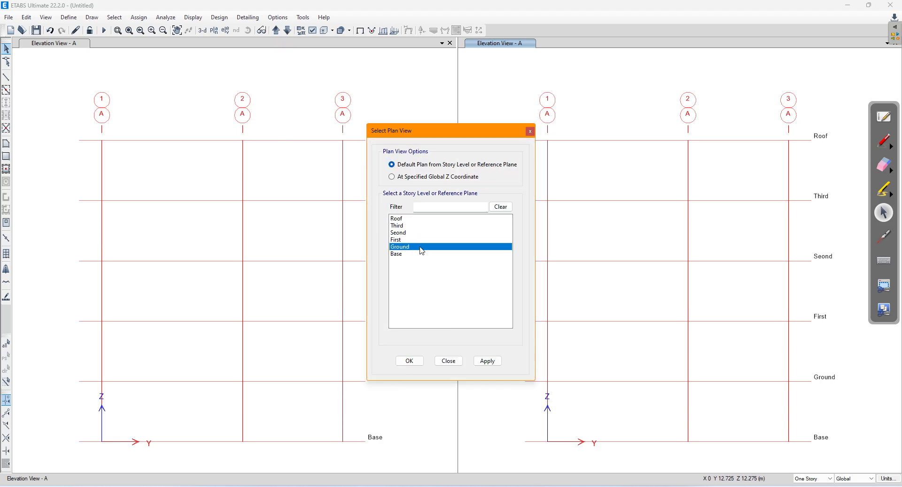
click(493, 356)
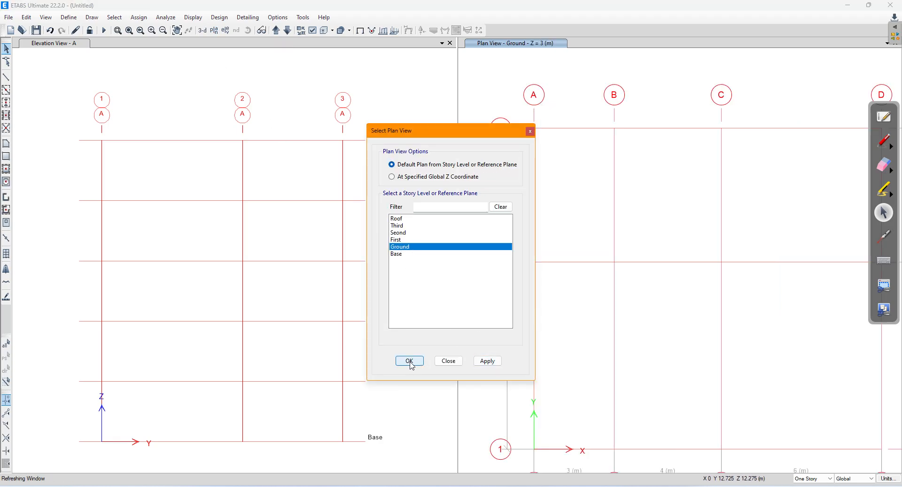
click(409, 361)
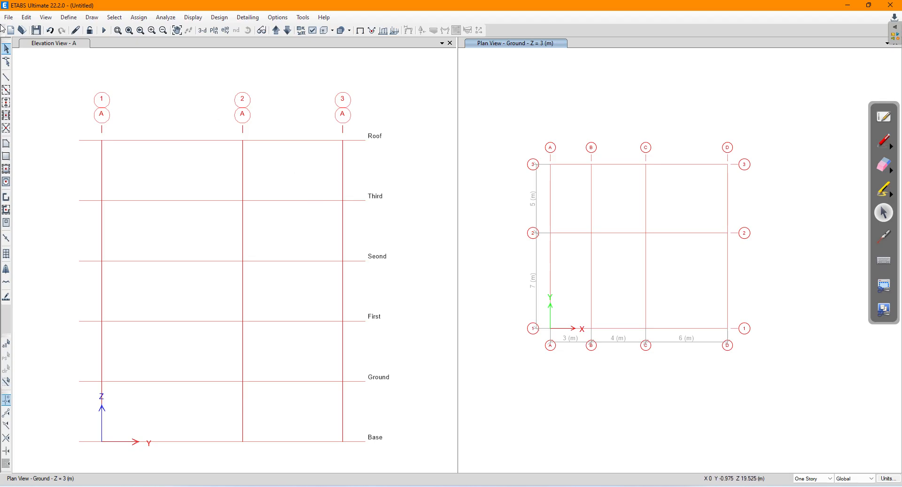
- Add one 3 m story above Roof, keeping existing story heights and replicating Roof, and refresh the view
click(26, 18)
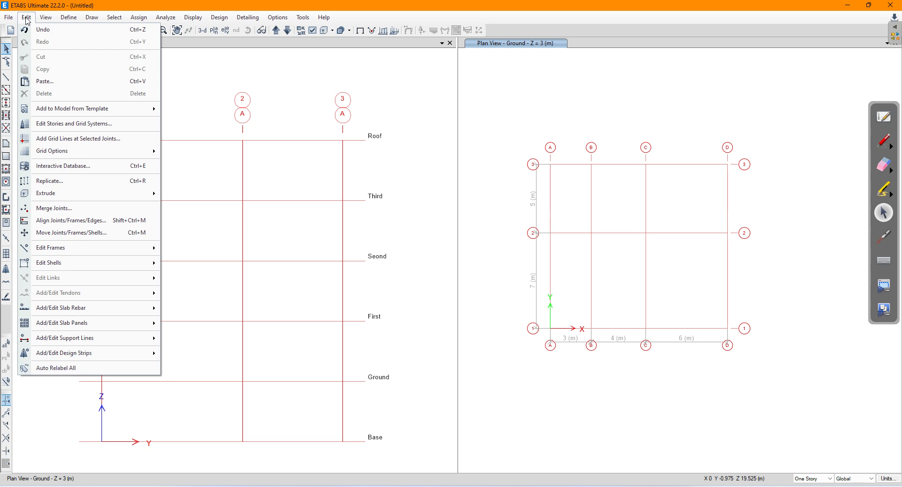
click(65, 125)
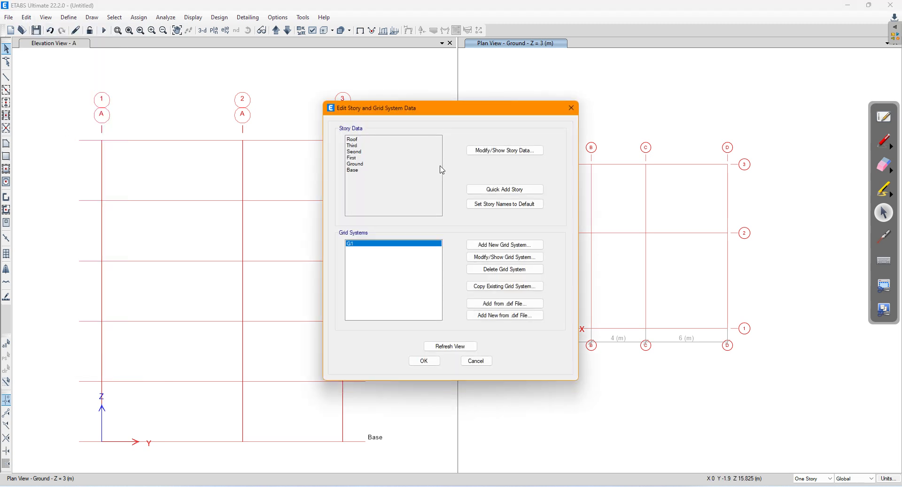
click(503, 151)
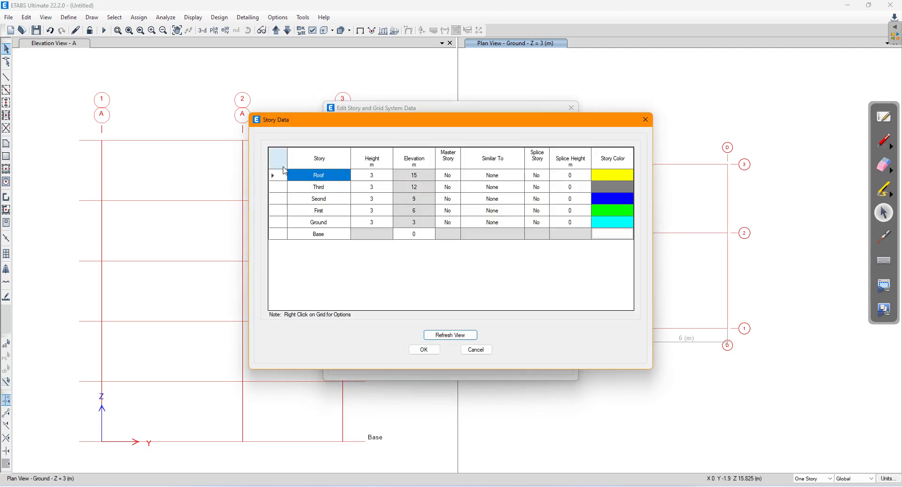
right_click(281, 177)
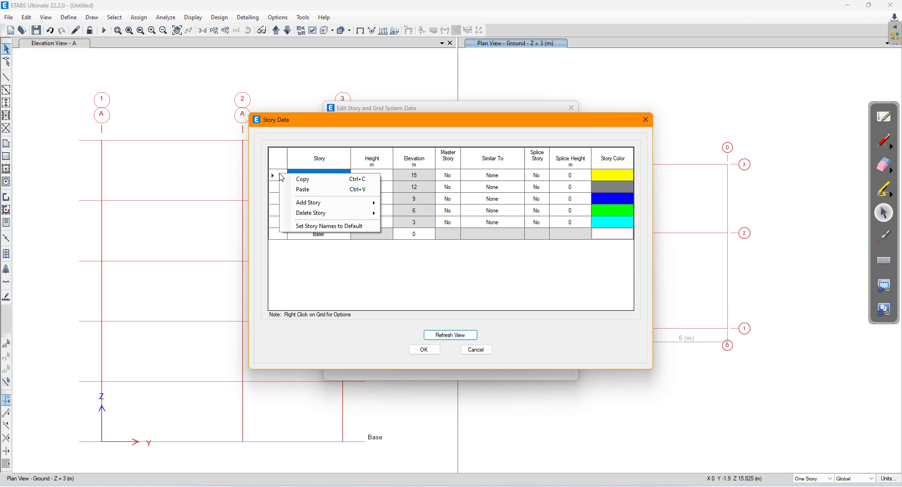
mouse_move(300, 205)
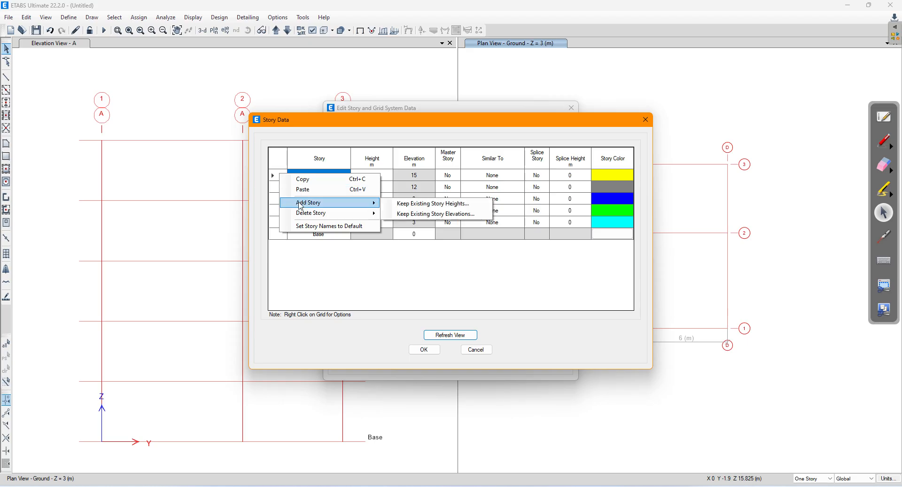
click(447, 203)
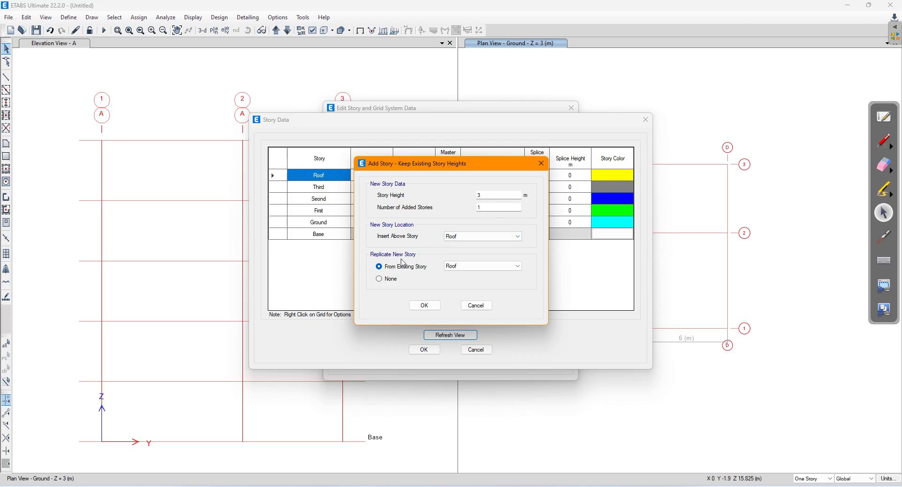
click(425, 305)
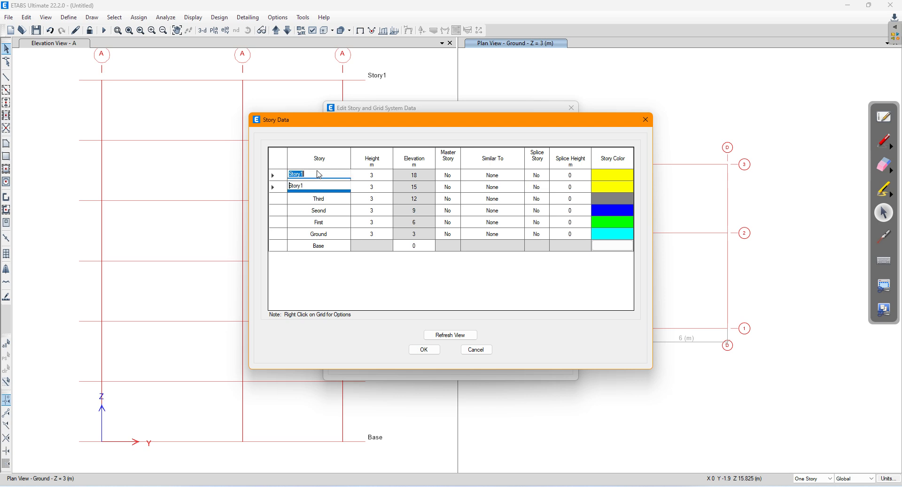
drag(390, 123, 537, 130)
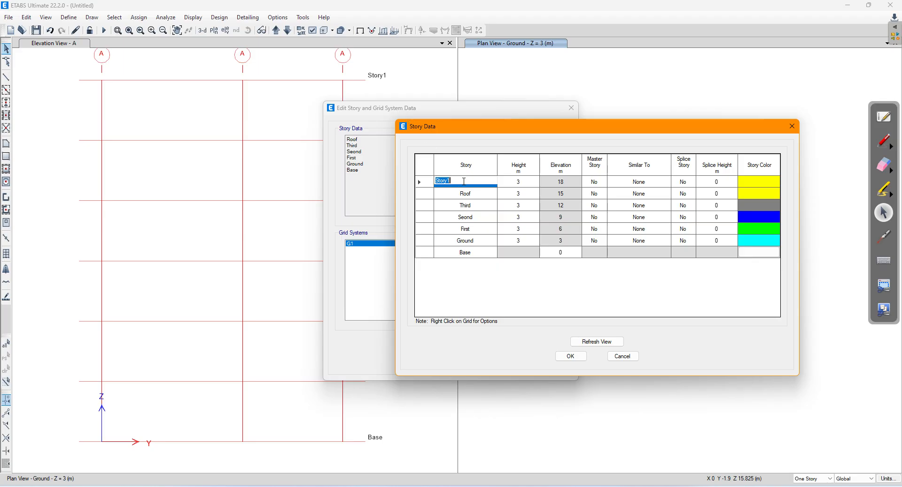
click(596, 341)
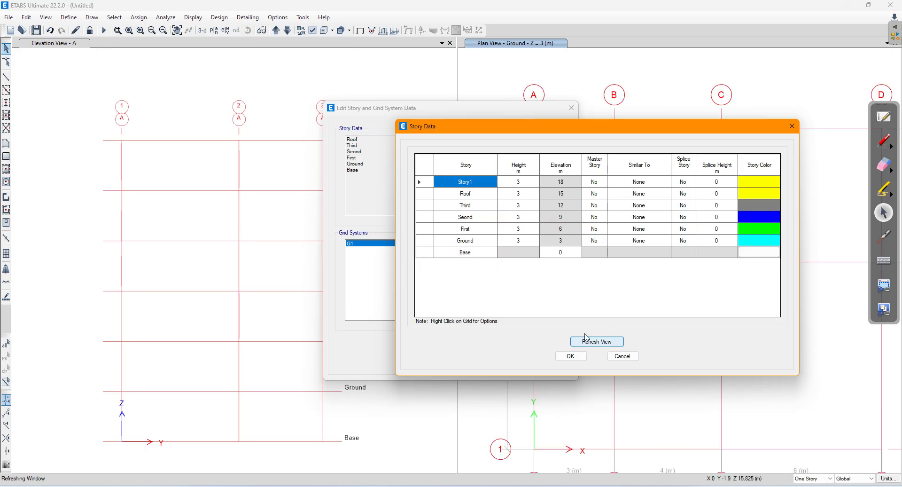
- Delete the added story above Roof together with its existing structure, and accept the story and grid data
right_click(428, 187)
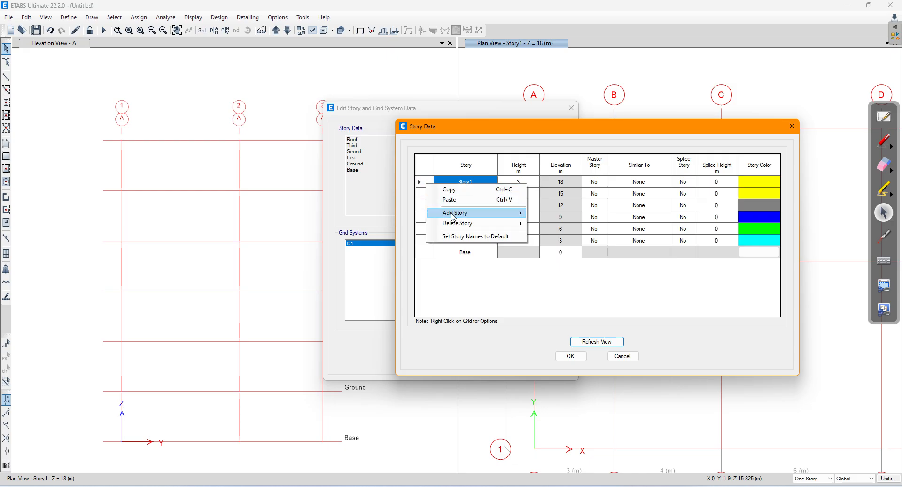
mouse_move(456, 228)
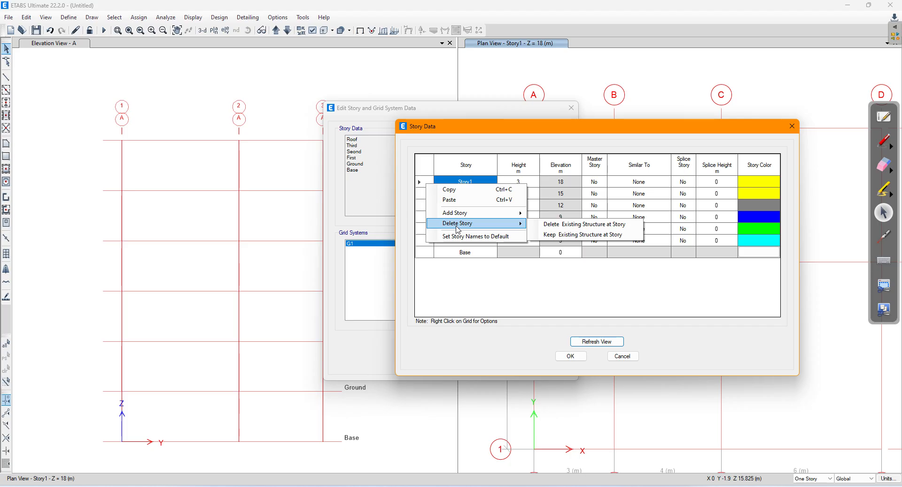
click(570, 228)
click(588, 343)
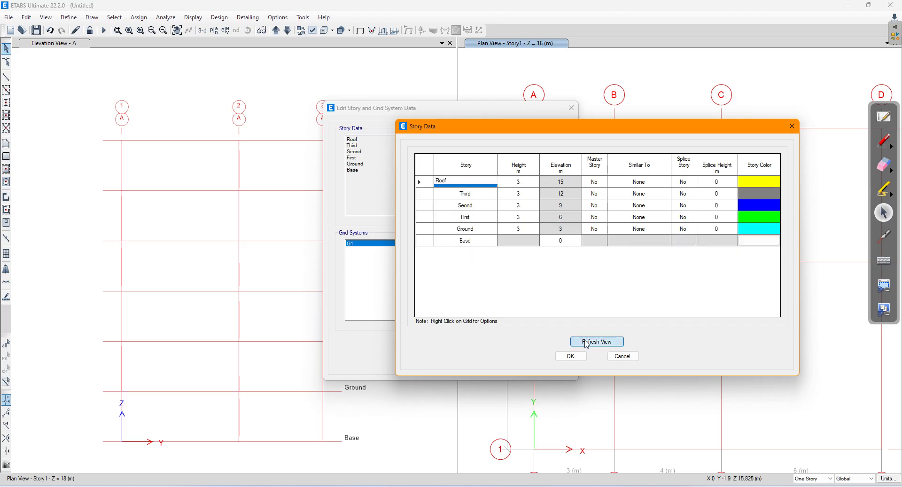
click(569, 357)
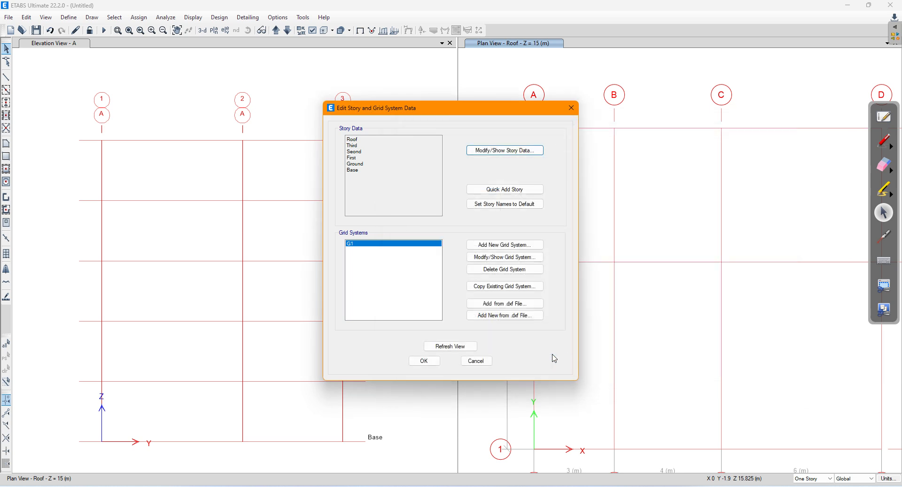
click(451, 346)
click(425, 361)
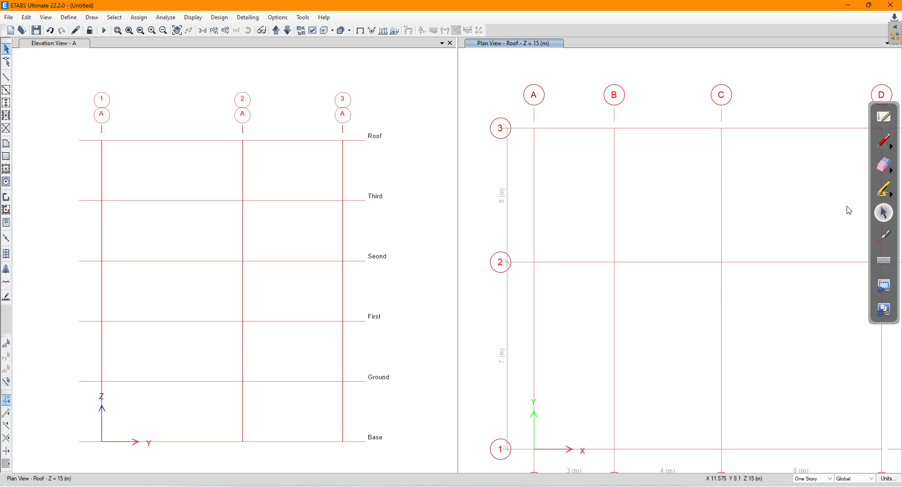
- Handwrite the heading "Defining the Materials" above the grid line A elevation with the red annotation pen
click(886, 145)
mouse_move(160, 87)
mouse_down()
mouse_move(157, 95)
mouse_move(171, 77)
mouse_move(176, 87)
mouse_move(202, 78)
mouse_move(210, 85)
mouse_move(233, 66)
mouse_move(290, 75)
mouse_move(324, 60)
mouse_up()
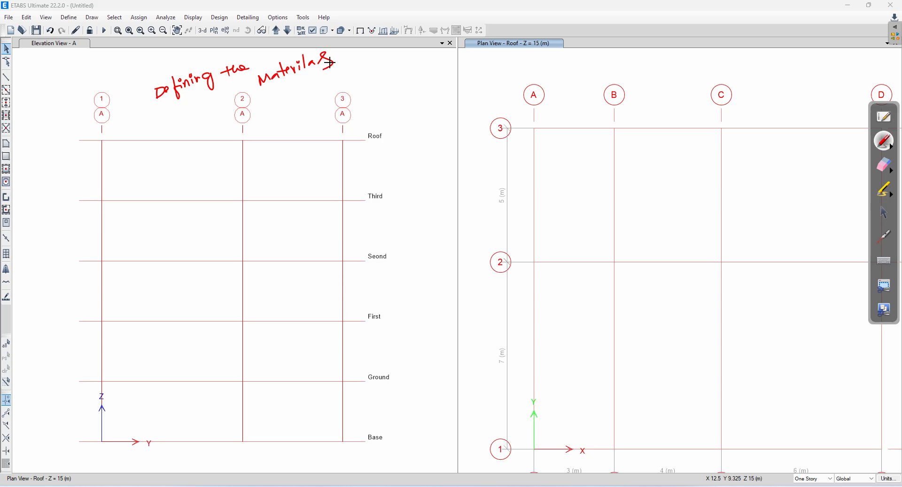
click(883, 165)
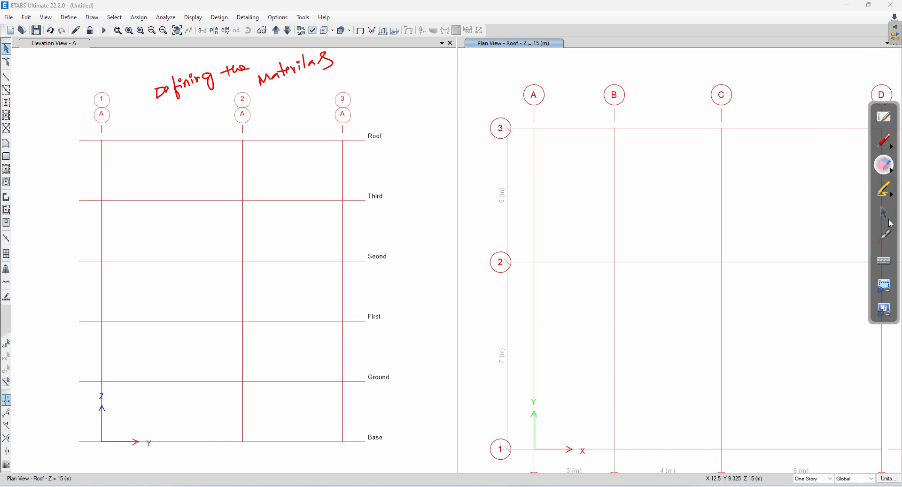
click(884, 213)
- Close the roof plan view and make the remaining grid line A elevation fill the maximized window
click(869, 5)
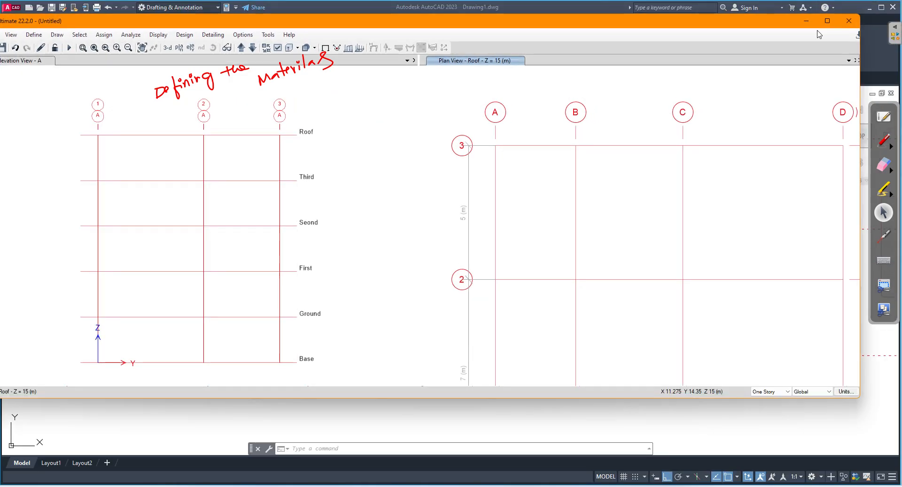
click(856, 60)
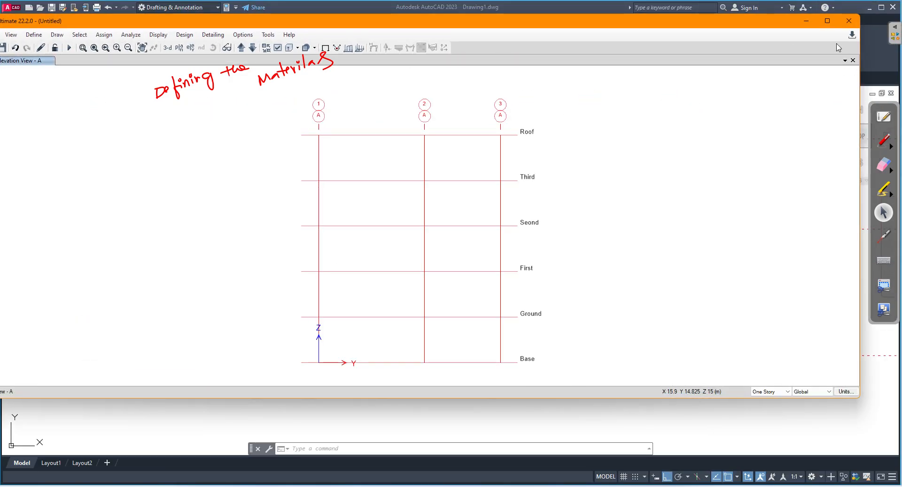
click(827, 25)
middle_drag(563, 250, 280, 255)
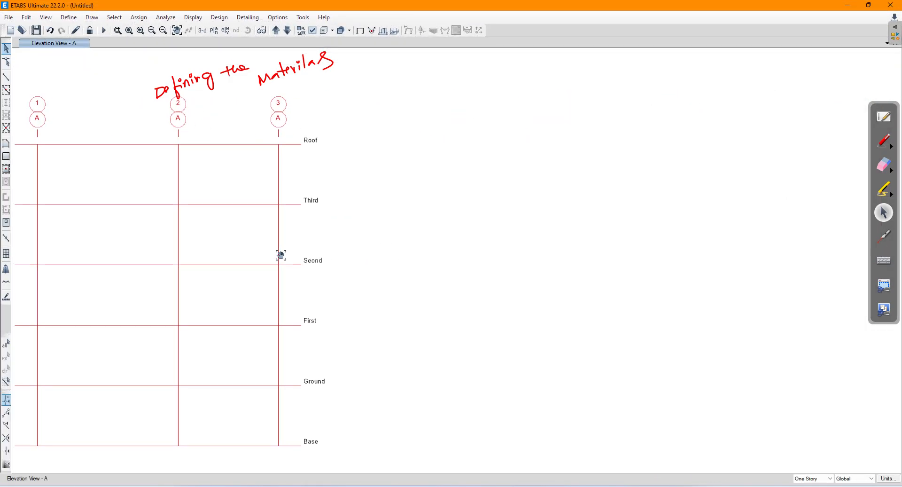
- Handwrite the material grades "M-25" and "Fe 500" beside the heading with the red annotation pen
click(884, 142)
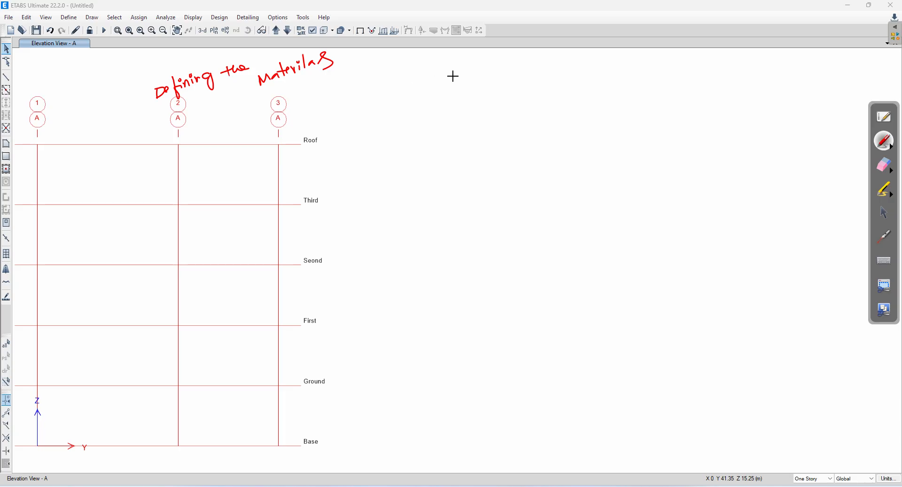
mouse_move(454, 85)
mouse_down()
mouse_move(459, 74)
mouse_move(485, 73)
mouse_move(486, 82)
mouse_move(503, 66)
mouse_up()
drag(622, 71, 675, 72)
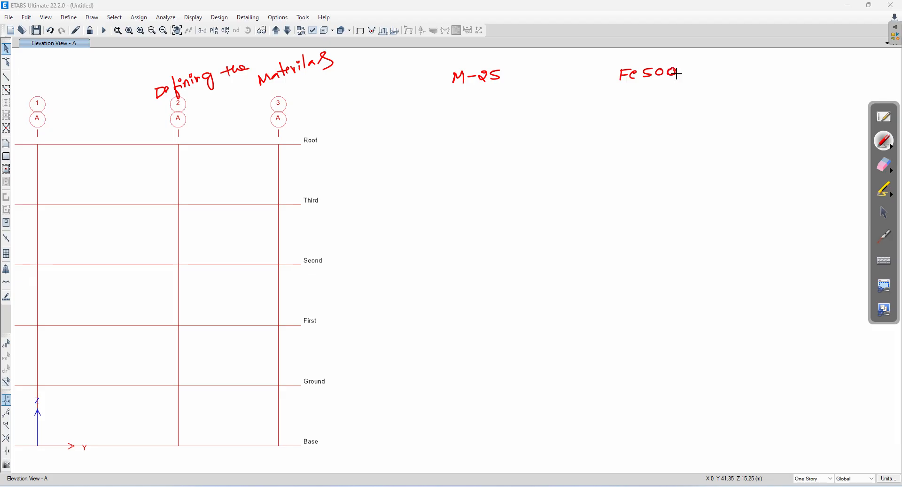
click(886, 214)
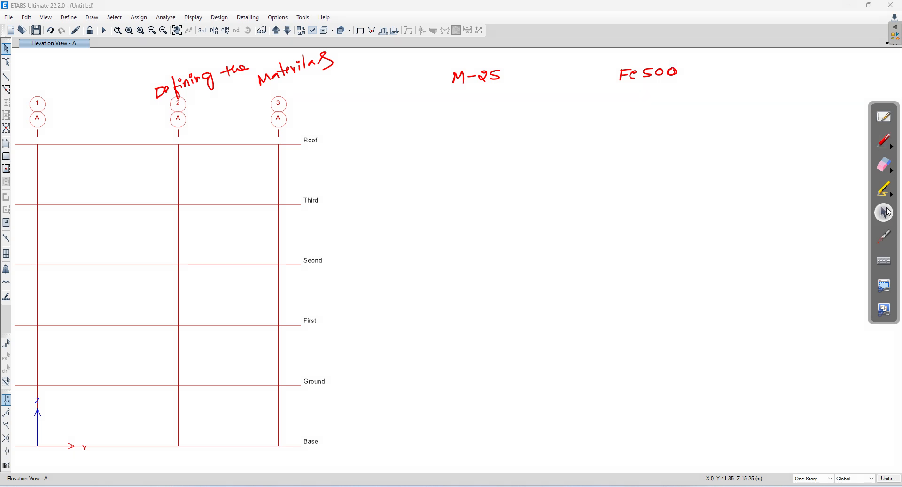
- Add a new material for region India with type Concrete, Indian standard and grade M25
click(69, 17)
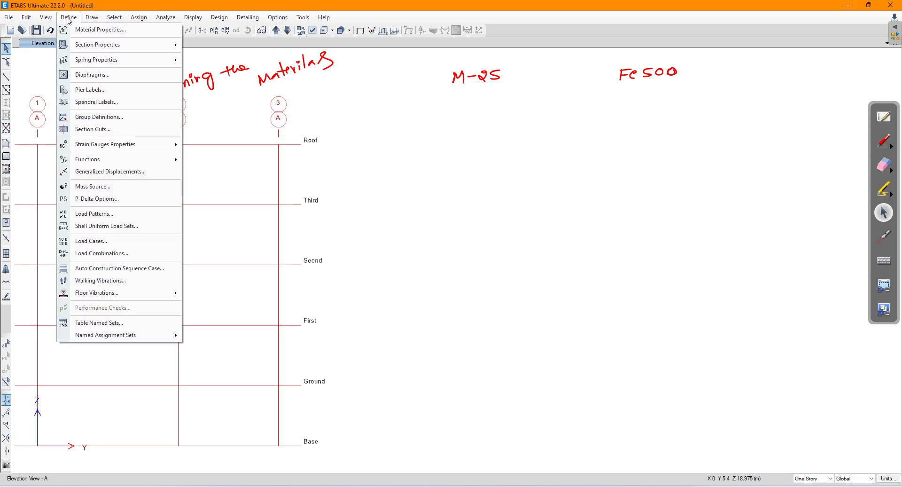
click(79, 30)
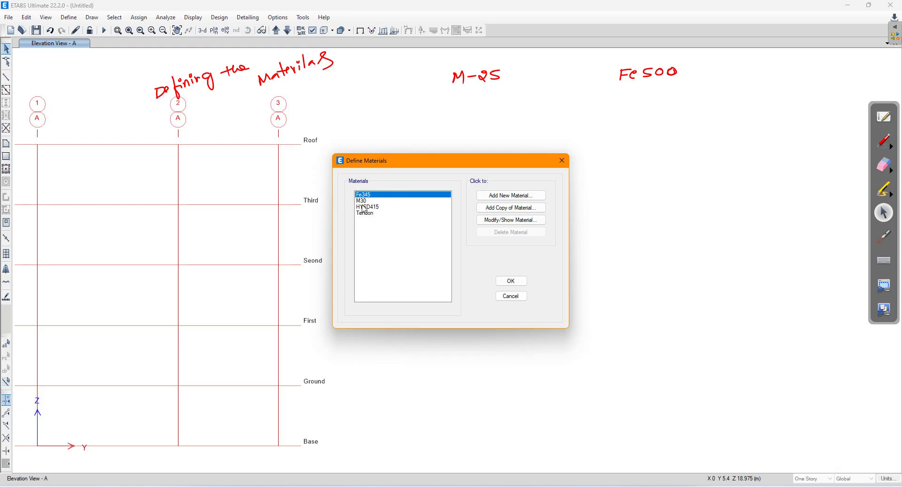
click(501, 200)
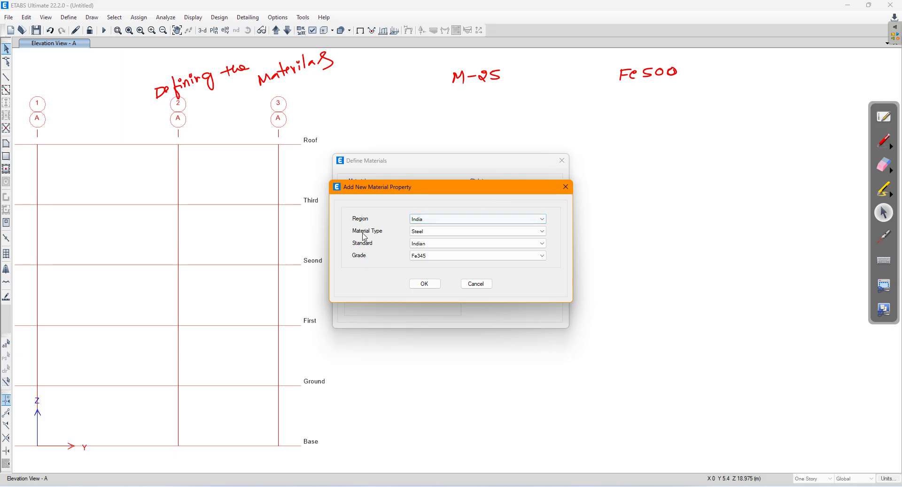
click(430, 235)
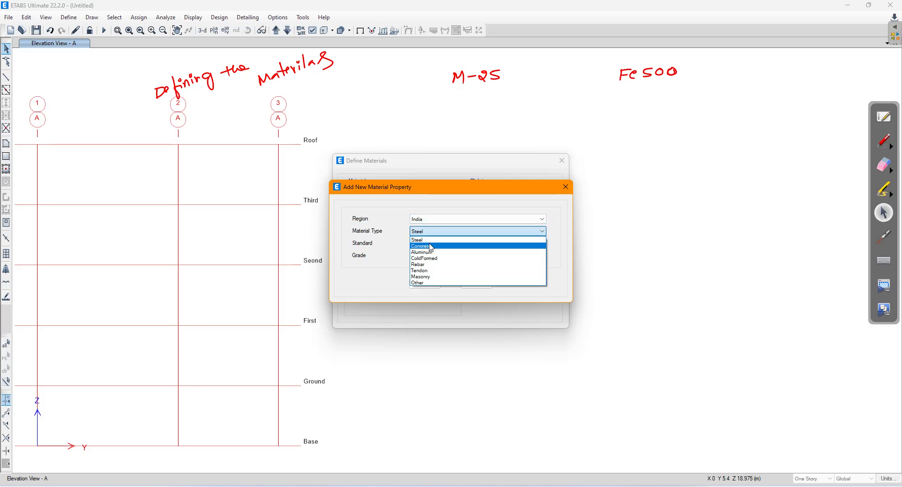
click(429, 245)
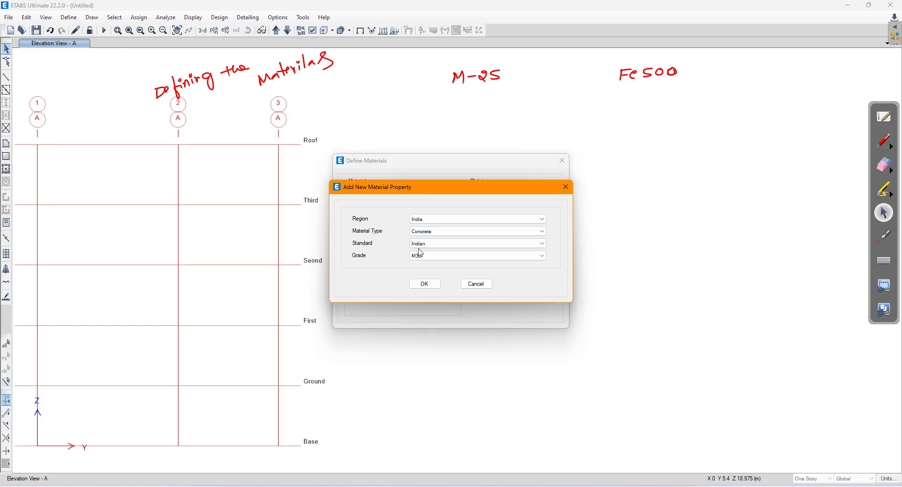
click(424, 257)
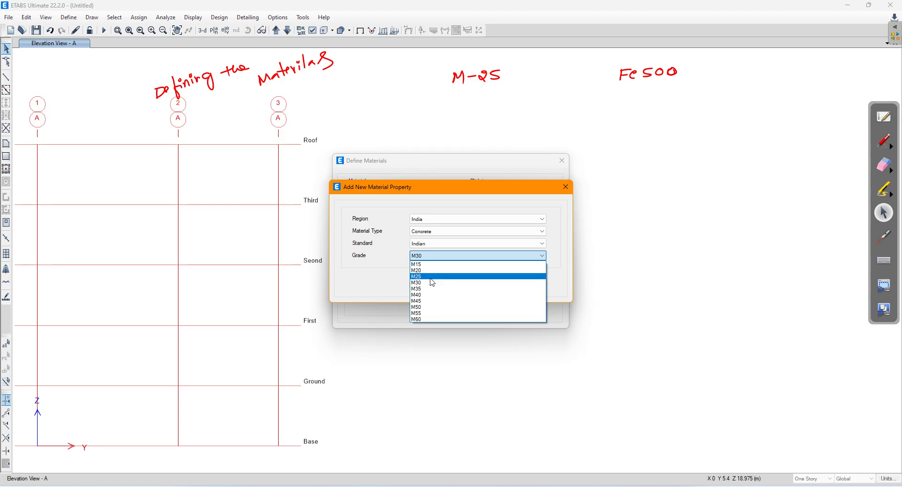
click(431, 277)
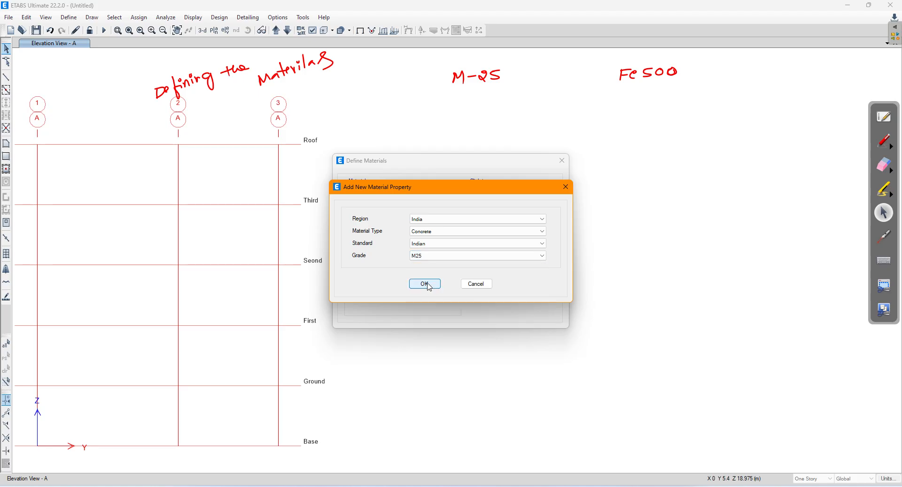
click(430, 283)
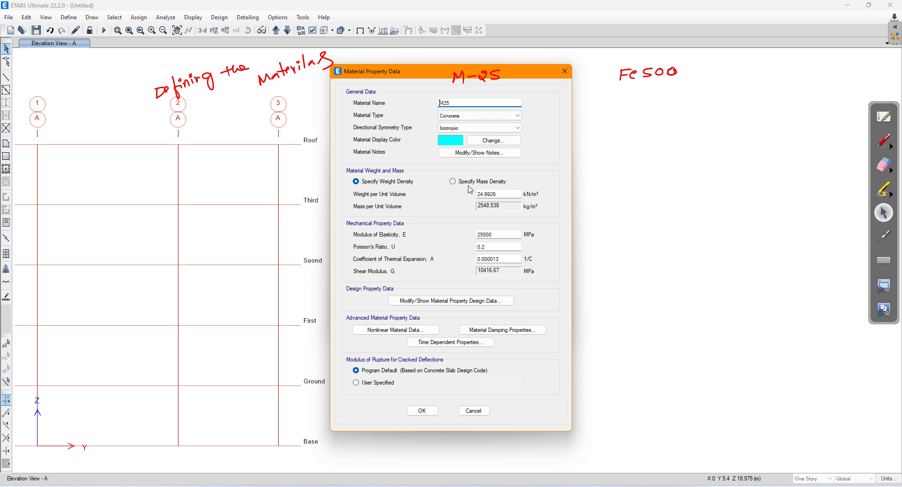
- Circle the M25 material name and annotate the weight per unit volume with "Density 25 kN/m³" in red pen
click(885, 146)
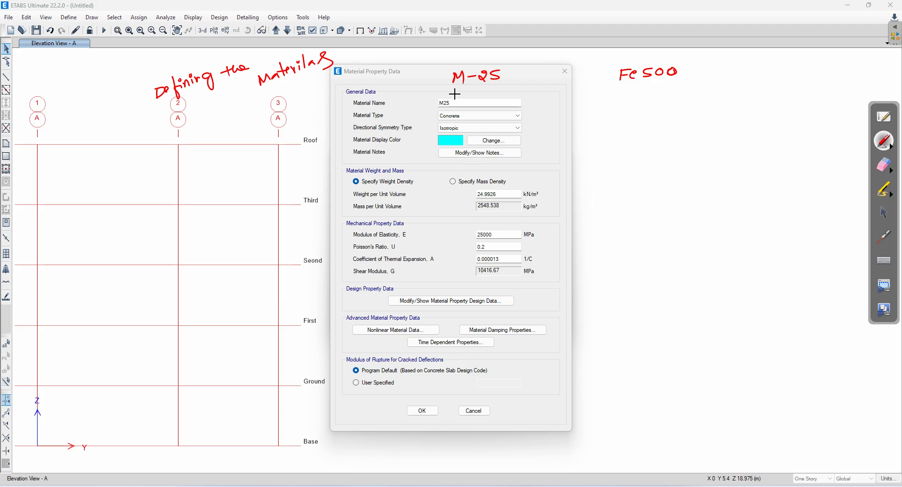
drag(451, 96, 455, 96)
mouse_move(552, 193)
mouse_down()
mouse_move(595, 194)
mouse_move(650, 177)
mouse_up()
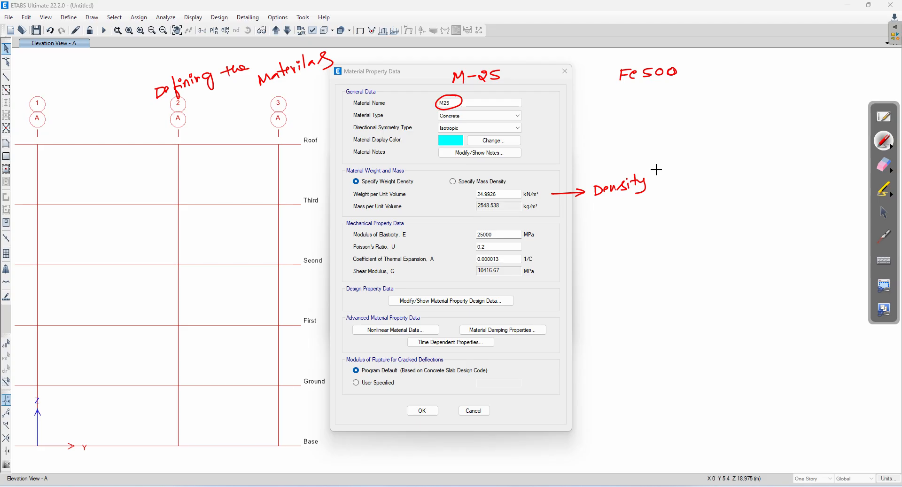
mouse_move(604, 201)
mouse_down()
mouse_move(612, 212)
mouse_move(620, 201)
mouse_move(631, 207)
mouse_move(653, 186)
mouse_move(660, 207)
mouse_move(675, 180)
mouse_up()
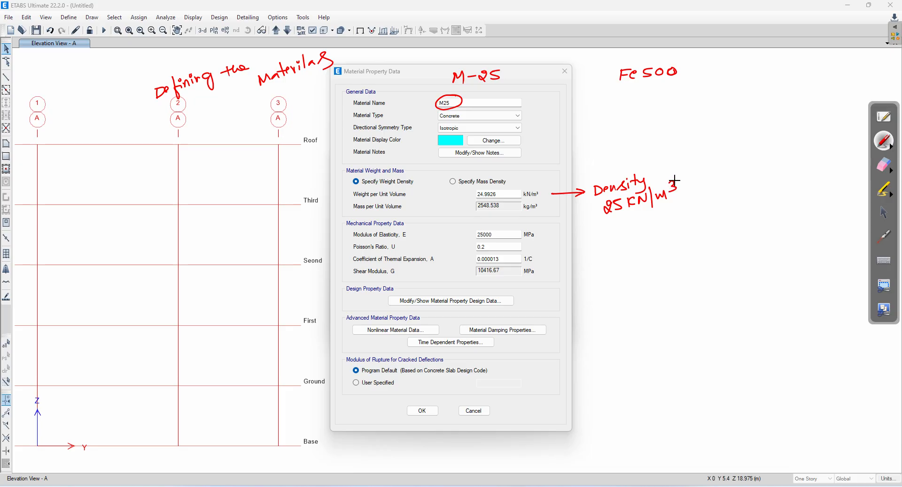
click(884, 213)
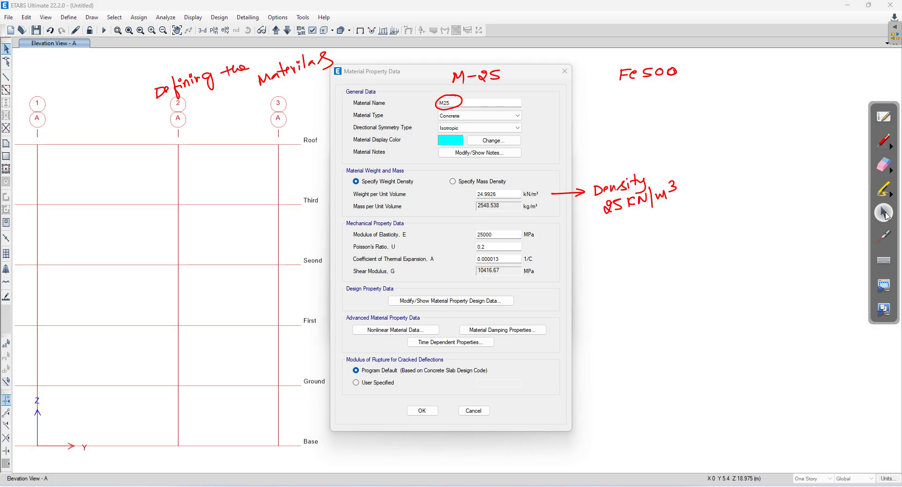
- Set the M25 concrete's weight per unit volume to 25 kN/m³
drag(507, 194, 433, 194)
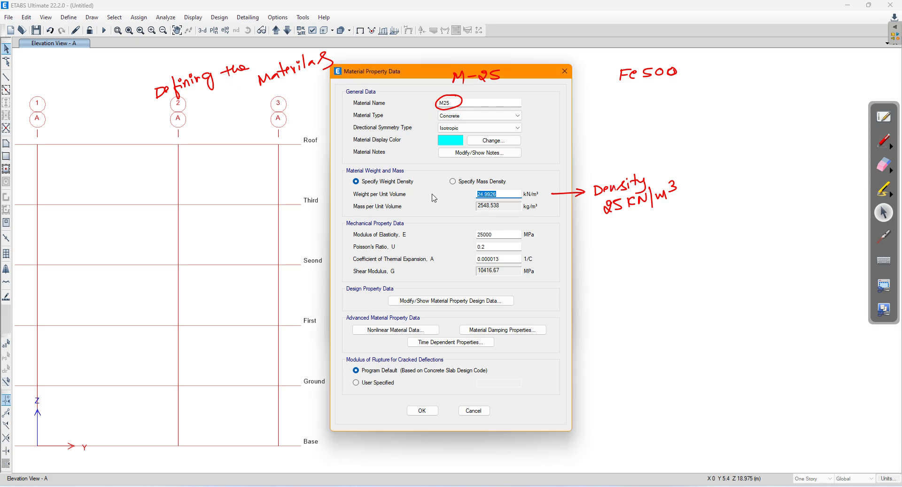
text(25)
key(Tab)
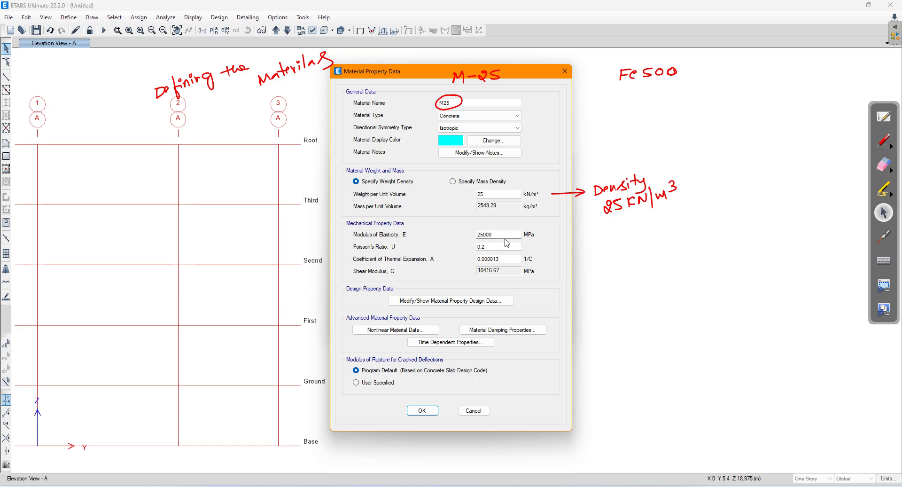
- Annotate the modulus of elasticity in red pen with an arrow, "5000√fck" and "= 5000√25", plus an equals sign for the result
click(883, 140)
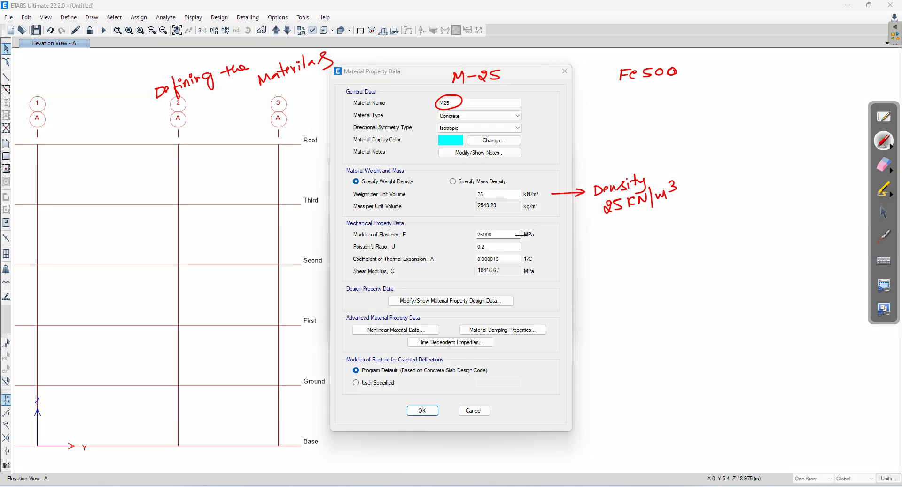
mouse_move(540, 235)
mouse_down()
mouse_move(620, 237)
mouse_move(679, 220)
mouse_move(659, 238)
mouse_move(688, 238)
mouse_up()
drag(592, 256, 597, 256)
mouse_move(592, 260)
mouse_down()
mouse_move(619, 252)
mouse_move(631, 259)
mouse_up()
drag(643, 254, 642, 254)
drag(646, 256, 676, 246)
drag(657, 251, 663, 261)
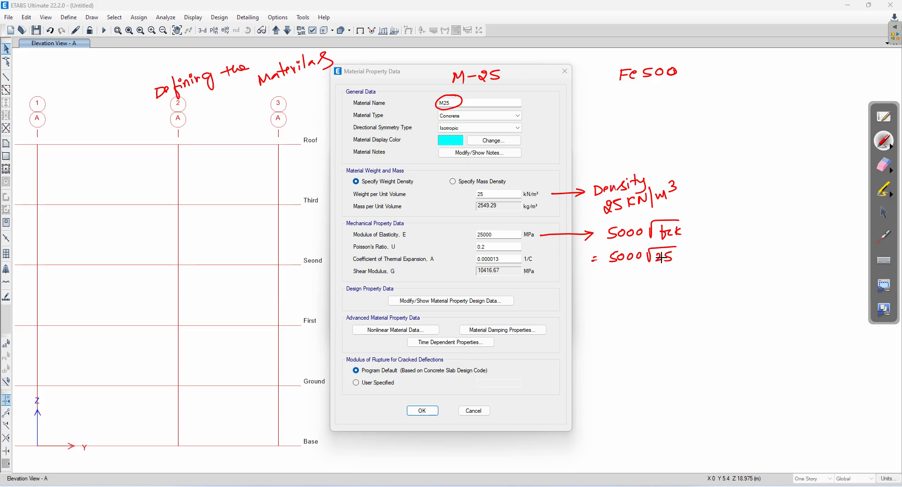
drag(595, 282, 602, 284)
click(883, 215)
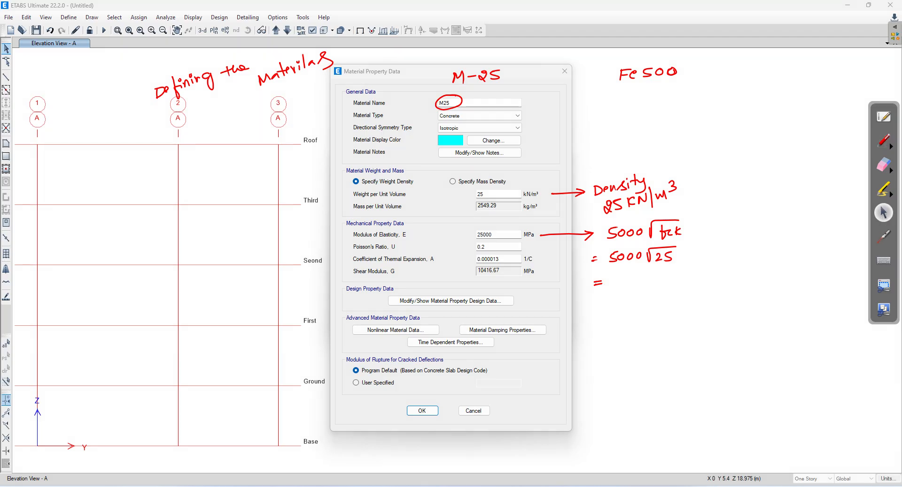
- Switch to the fx-991ES PLUS C Emulator calculator and evaluate 5000√25
mouse_move(59, 472)
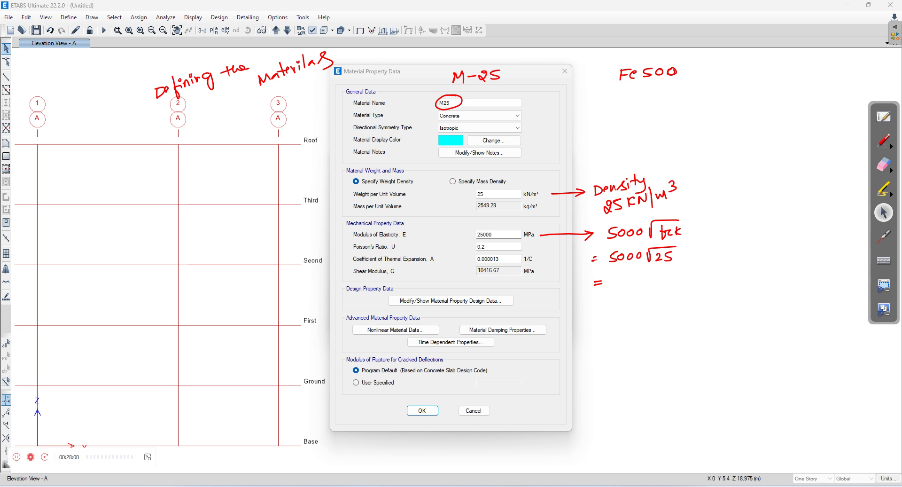
key(super+s)
click(60, 279)
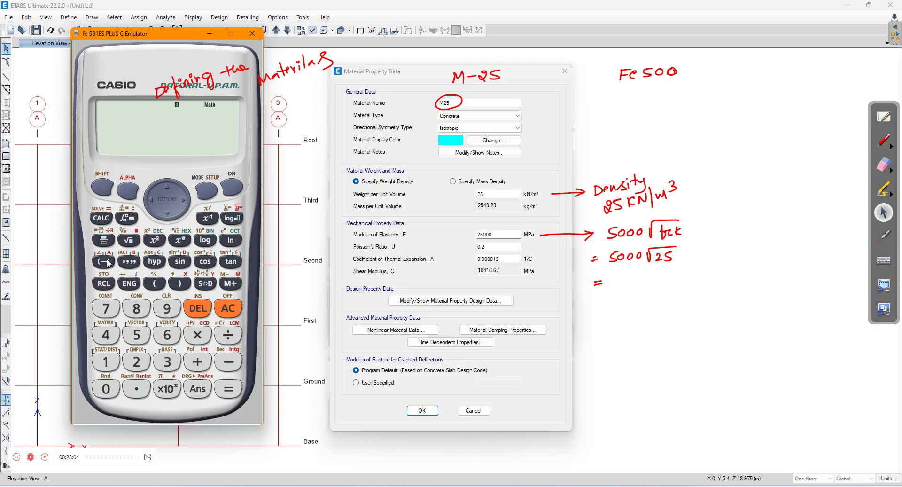
click(137, 339)
text(000)
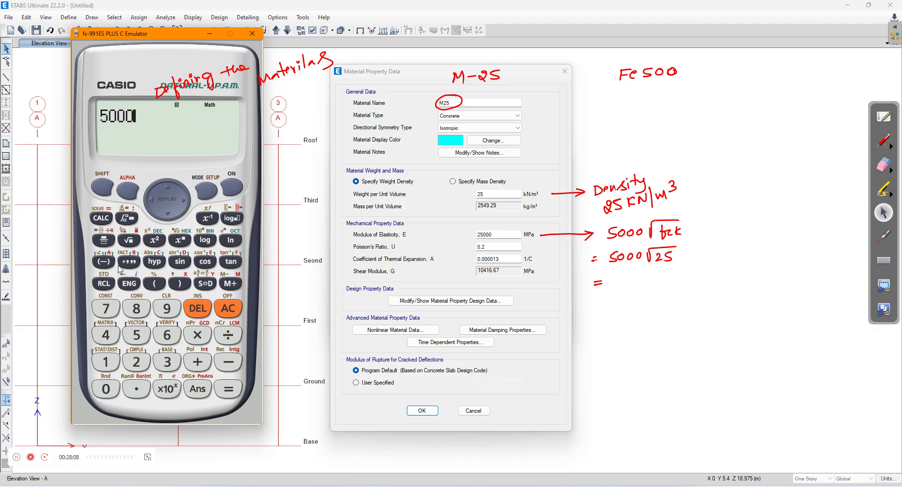
click(128, 241)
click(141, 362)
click(138, 336)
click(229, 390)
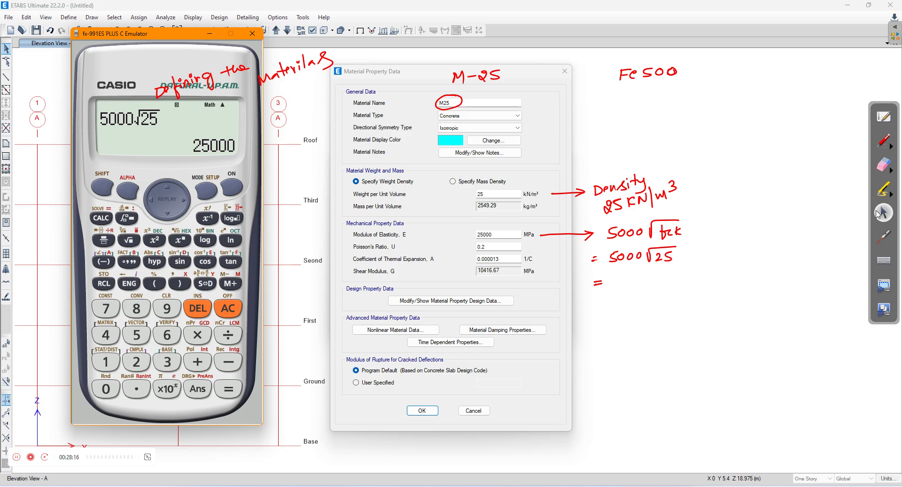
- Handwrite the result "25000" under the modulus of elasticity formula and minimize the calculator
click(884, 141)
mouse_move(613, 275)
mouse_down()
mouse_move(625, 285)
mouse_move(639, 275)
mouse_move(661, 281)
mouse_up()
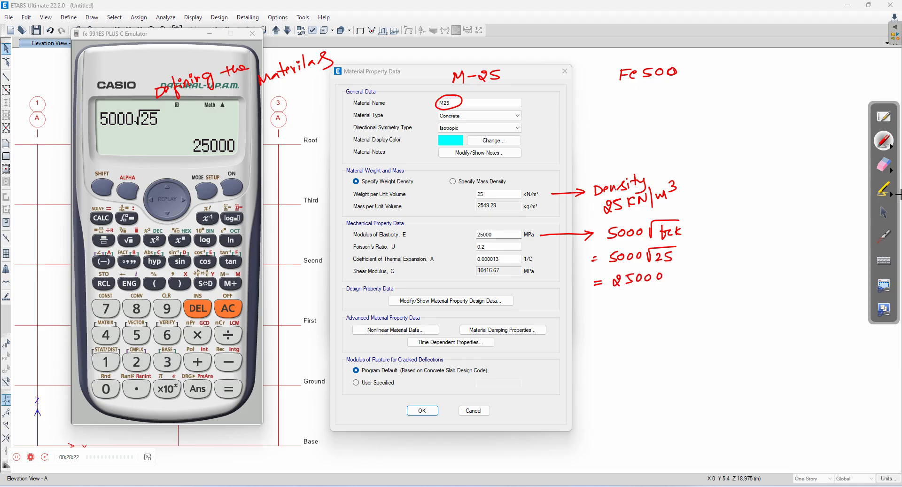
click(884, 213)
click(209, 33)
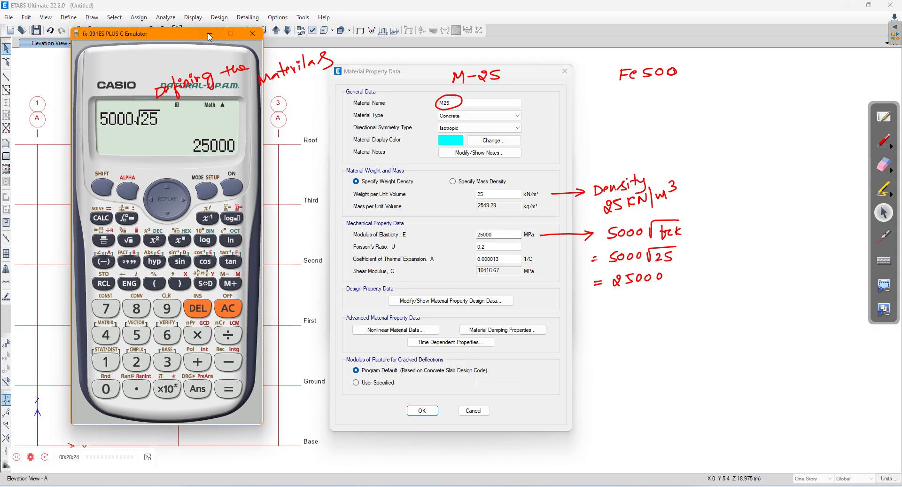
drag(93, 457, 70, 486)
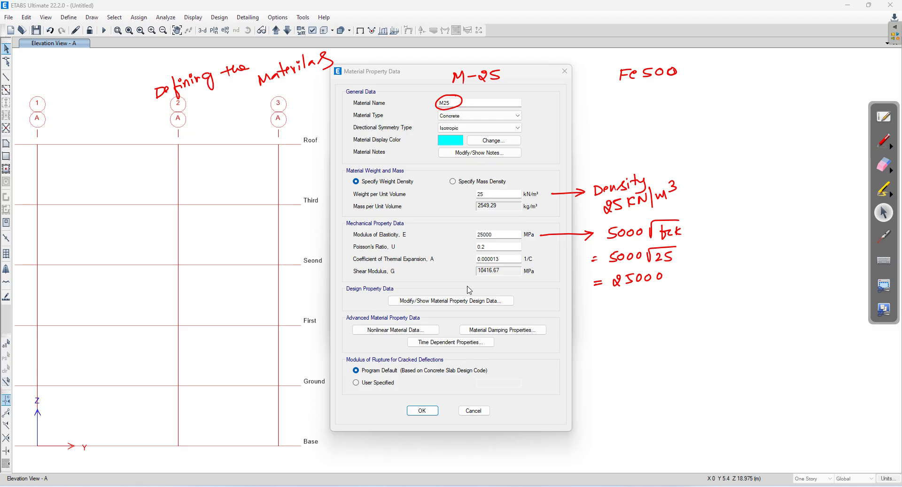
click(501, 244)
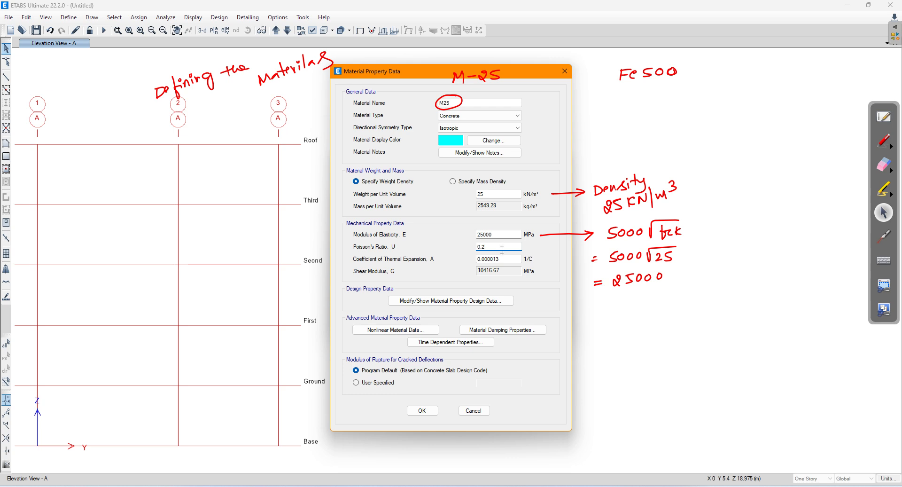
click(504, 258)
click(492, 191)
click(505, 236)
- Annotate the shear modulus in red pen with the formula G = E / 2*(1+μ), arrows, "G = ?" and a tick mark
click(883, 144)
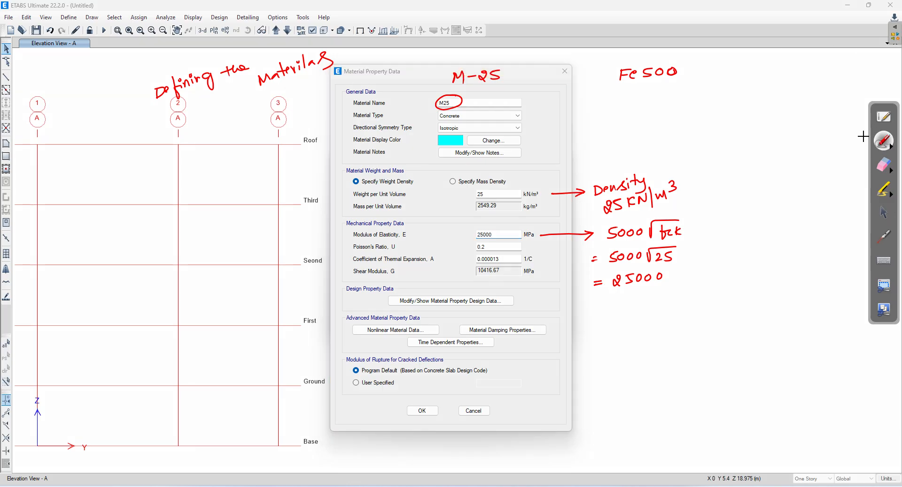
mouse_move(516, 278)
mouse_down()
mouse_move(587, 306)
mouse_move(579, 311)
mouse_move(604, 308)
mouse_move(612, 321)
mouse_move(629, 306)
mouse_up()
mouse_move(613, 311)
mouse_down()
mouse_move(679, 289)
mouse_move(712, 300)
mouse_up()
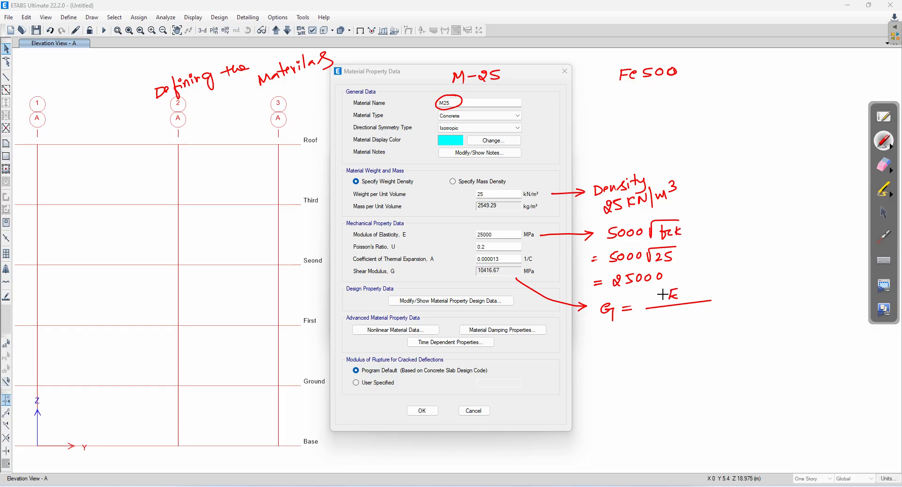
drag(650, 320, 658, 326)
mouse_move(662, 320)
mouse_down()
mouse_move(679, 329)
mouse_move(713, 312)
mouse_move(718, 324)
mouse_up()
mouse_move(687, 295)
mouse_down()
mouse_move(719, 274)
mouse_move(718, 281)
mouse_up()
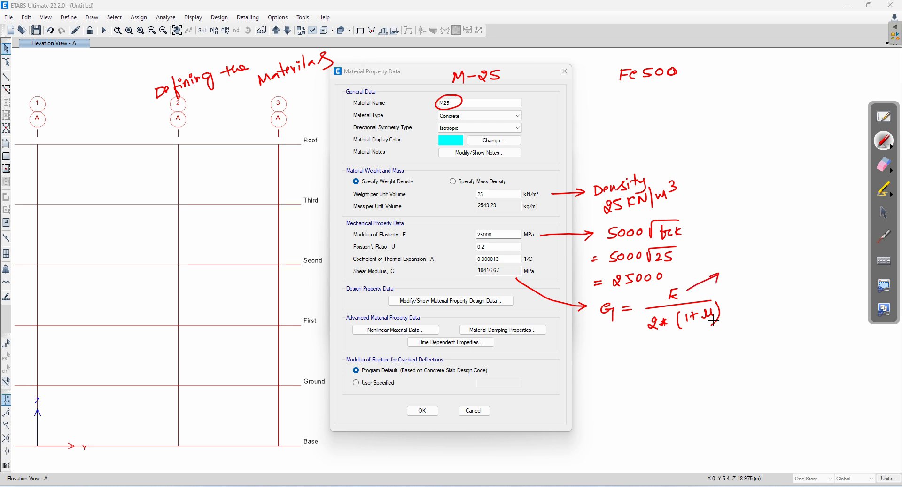
mouse_move(712, 321)
mouse_down()
mouse_move(737, 328)
mouse_move(729, 331)
mouse_up()
mouse_move(611, 339)
mouse_down()
mouse_move(604, 350)
mouse_move(610, 353)
mouse_move(627, 342)
mouse_up()
drag(619, 348, 628, 347)
drag(635, 335, 638, 348)
mouse_move(450, 271)
mouse_down()
mouse_move(455, 278)
mouse_move(480, 265)
mouse_up()
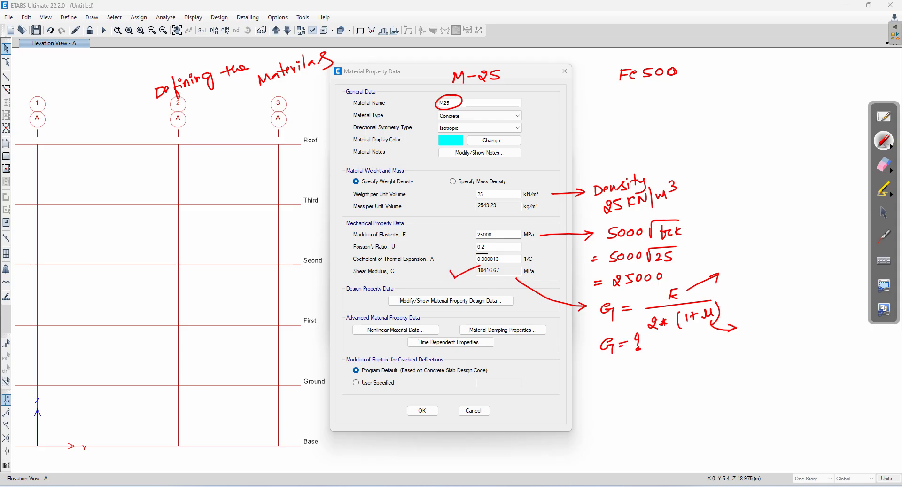
- Erase the handwritten density, elasticity and shear modulus notes beside the dialog and open the M25 material's design data
click(886, 166)
mouse_move(631, 218)
mouse_down()
mouse_move(610, 188)
mouse_move(473, 245)
mouse_move(634, 250)
mouse_move(725, 210)
mouse_move(539, 298)
mouse_move(745, 291)
mouse_move(670, 271)
mouse_move(600, 342)
mouse_move(701, 322)
mouse_up()
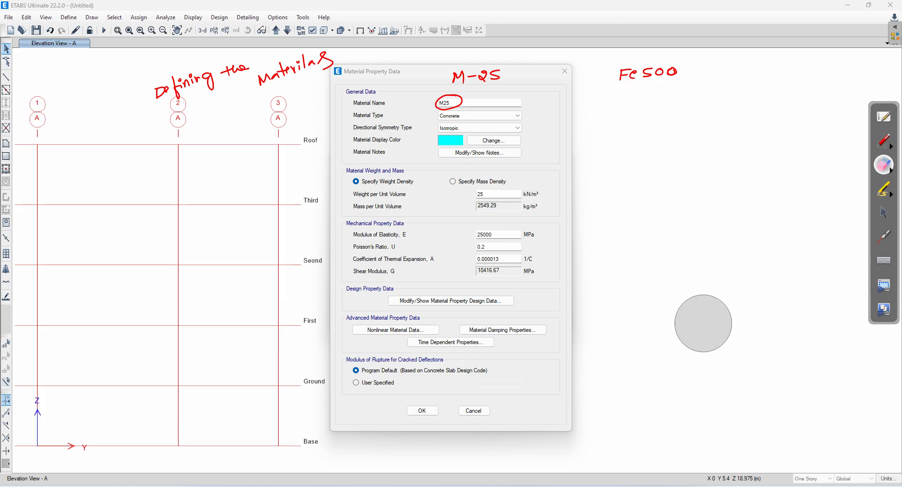
click(885, 214)
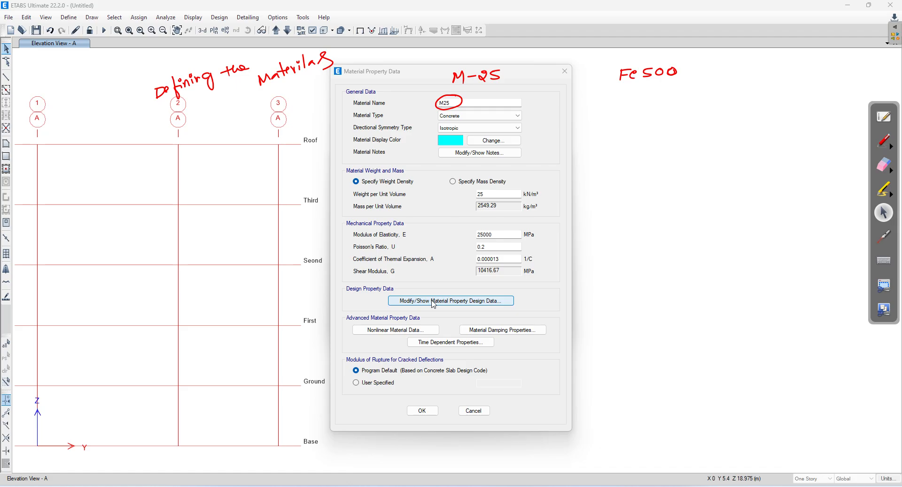
click(470, 302)
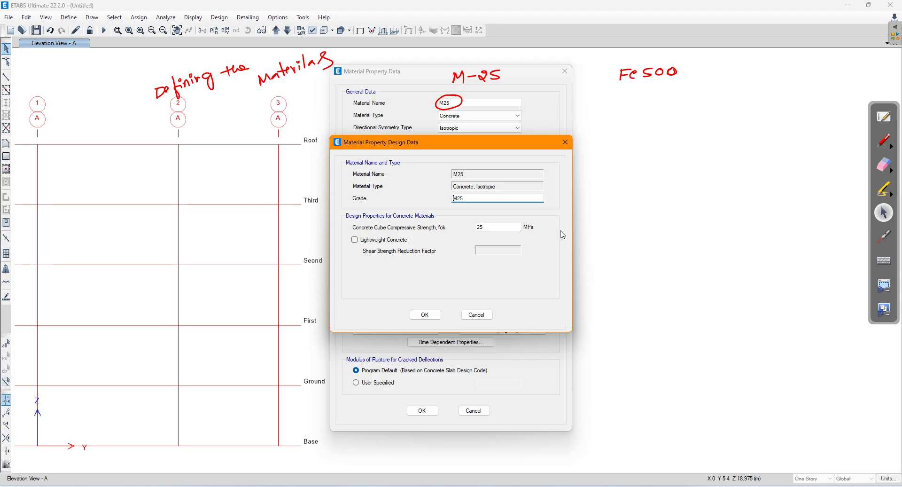
- Handwrite "1 Mpa = 1N/mm²" in red beside the M25 design data, add a further note below, and erase the writing
click(884, 141)
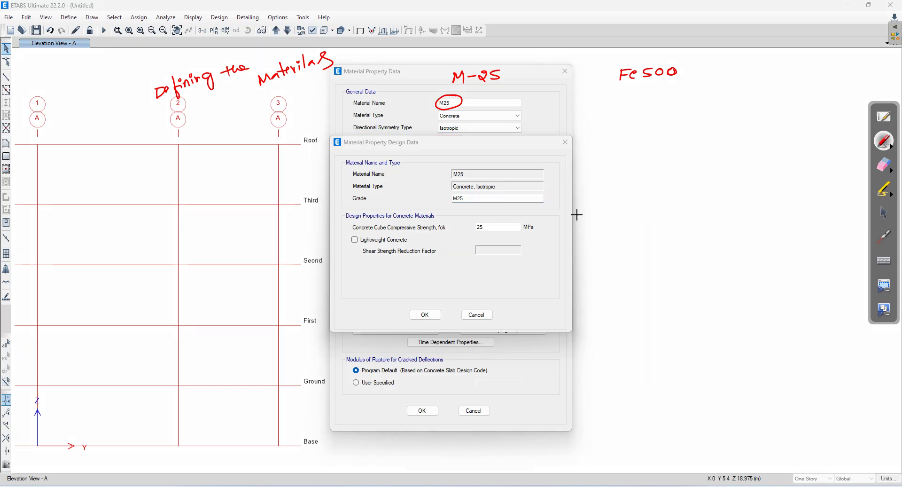
mouse_move(628, 156)
mouse_down()
mouse_move(630, 165)
mouse_move(654, 162)
mouse_move(681, 148)
mouse_up()
mouse_move(674, 154)
mouse_down()
mouse_move(711, 133)
mouse_move(715, 148)
mouse_move(759, 123)
mouse_up()
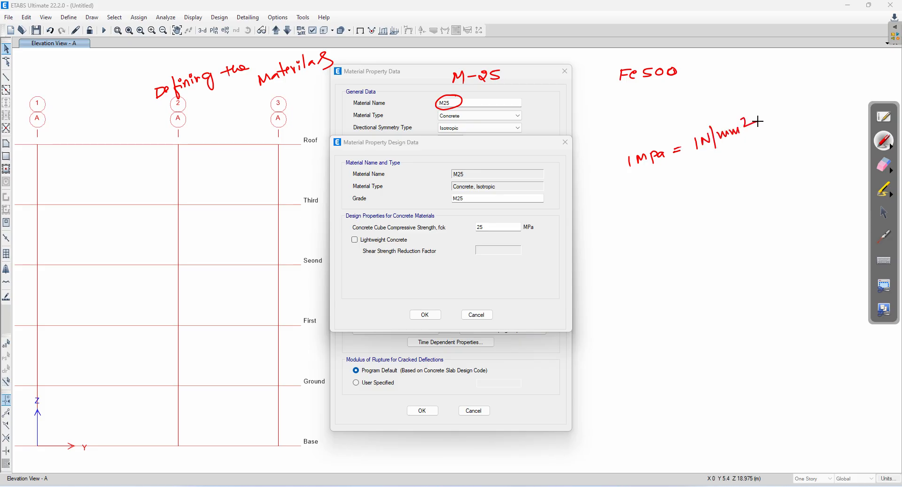
mouse_move(630, 183)
mouse_down()
mouse_move(636, 195)
mouse_move(657, 174)
mouse_move(664, 187)
mouse_move(686, 168)
mouse_up()
mouse_move(682, 173)
mouse_down()
mouse_move(758, 152)
mouse_move(768, 137)
mouse_move(781, 146)
mouse_move(671, 157)
mouse_move(650, 192)
mouse_up()
click(885, 165)
click(883, 213)
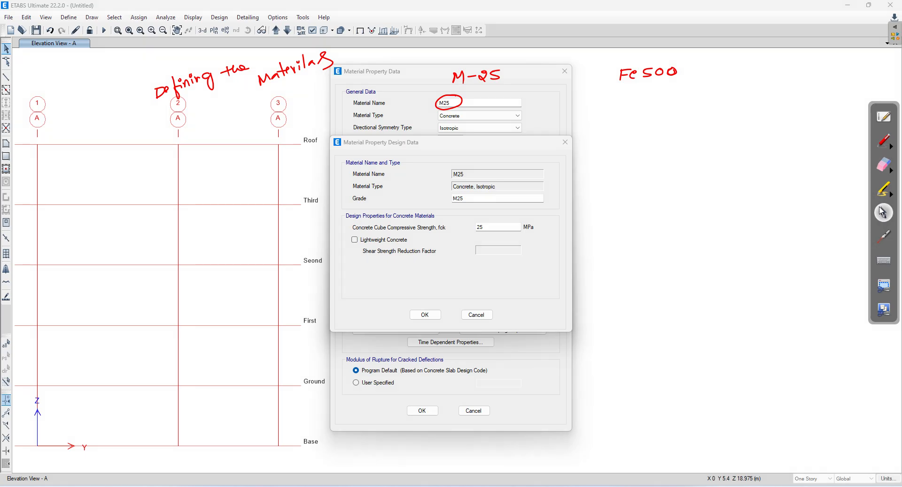
- Accept the M25 design data and save the M25 concrete material to the materials list
click(424, 315)
click(425, 315)
click(423, 410)
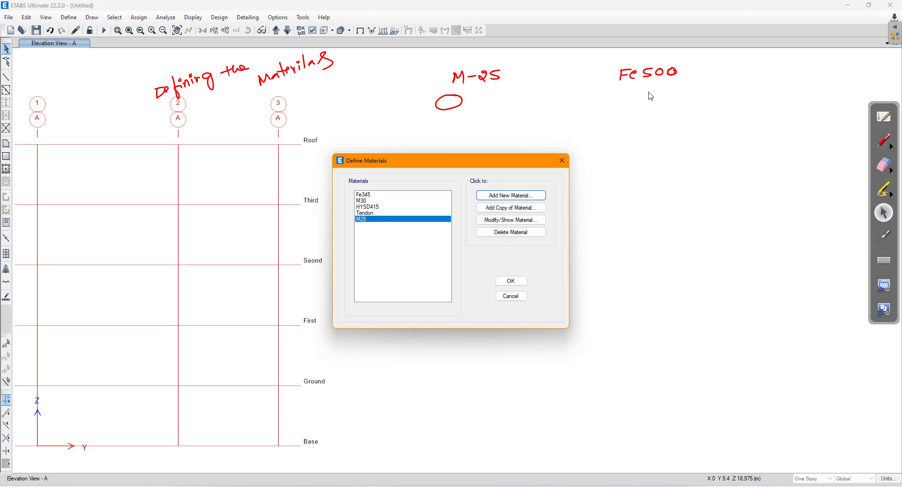
- Erase the leftover red circle below the handwritten "M-25" and return to the normal pointer
click(889, 167)
drag(447, 101, 454, 111)
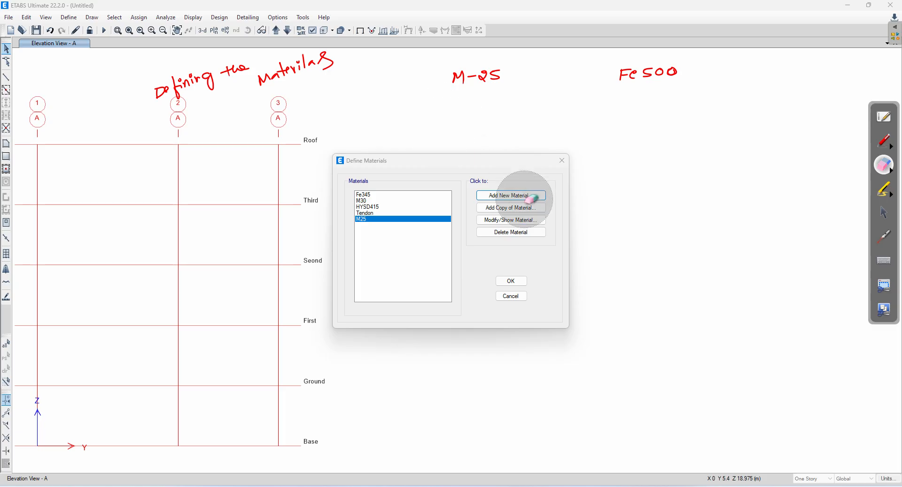
click(885, 212)
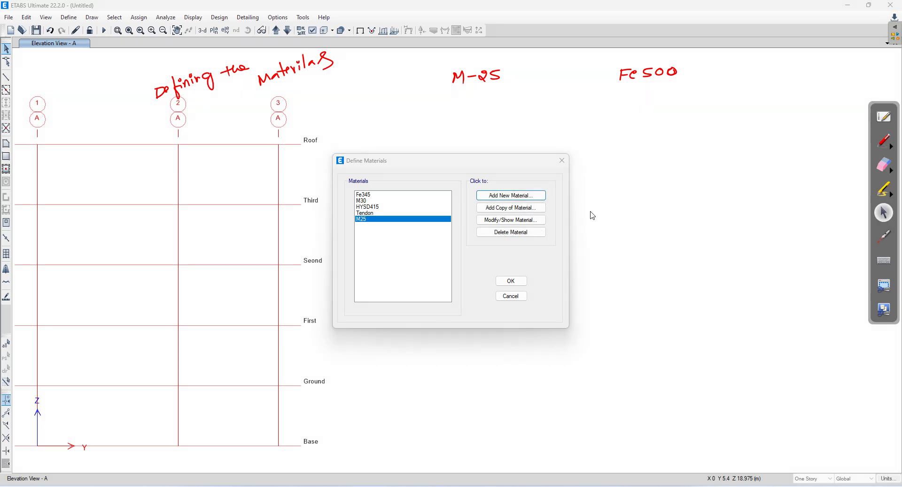
- Add a new material for region India with type Rebar, Indian standard and grade HYSD Grade 500
click(499, 200)
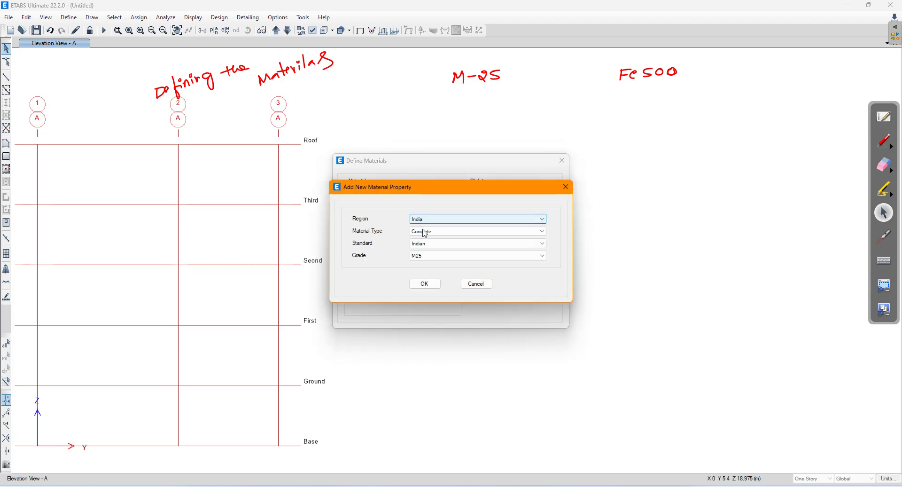
click(425, 231)
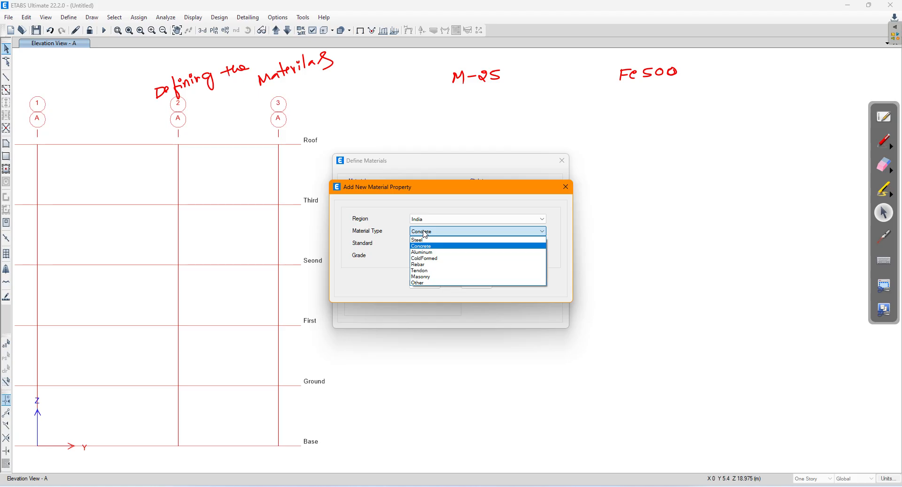
click(435, 264)
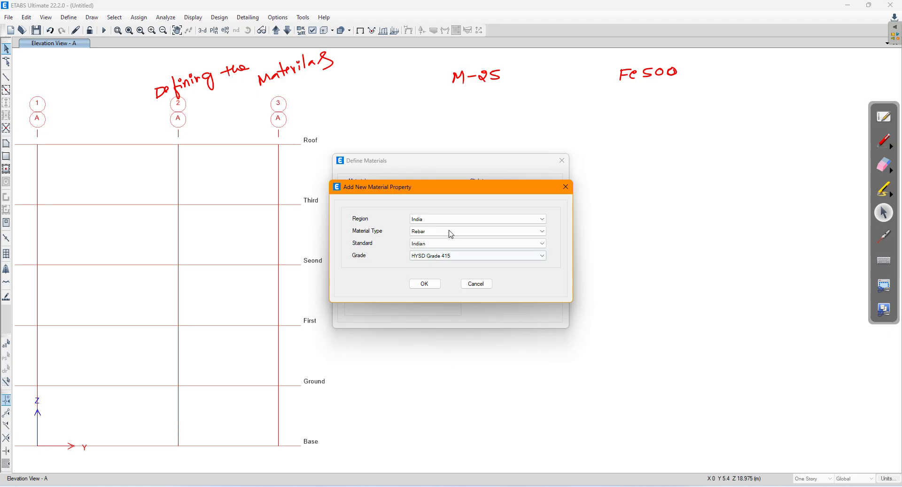
click(430, 258)
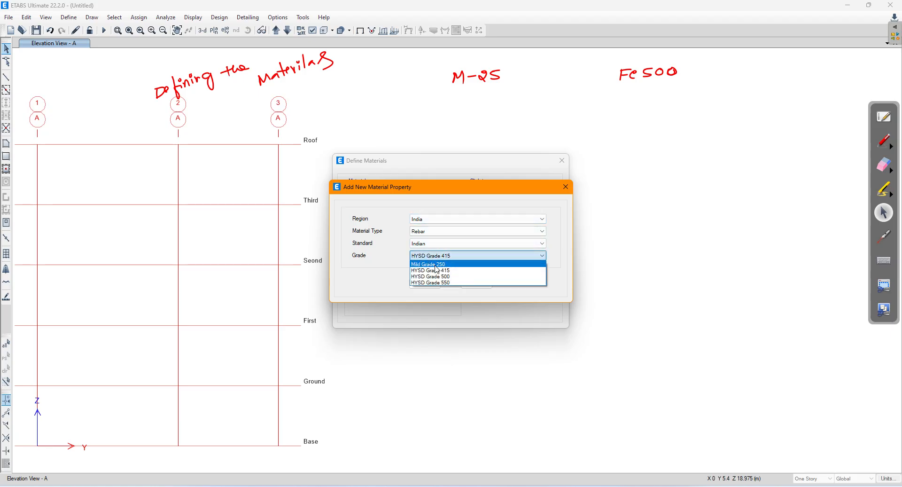
click(422, 277)
click(428, 285)
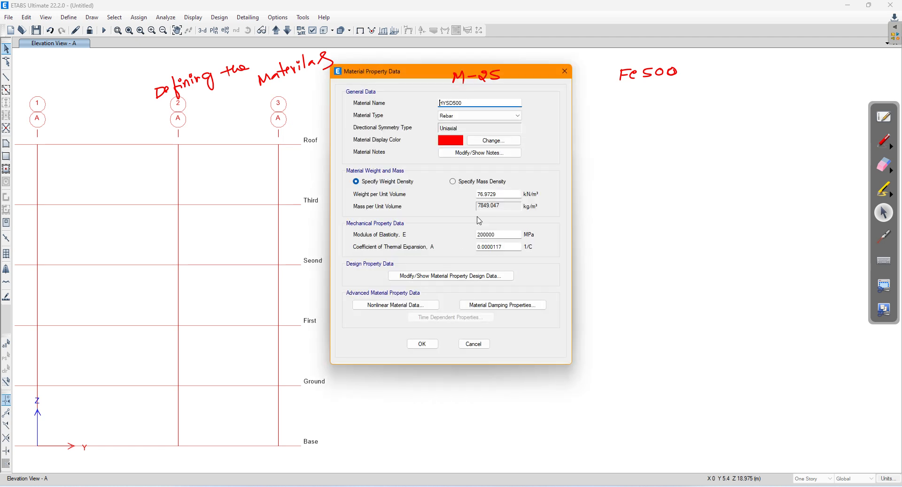
- Annotate the rebar's weight per unit volume with an arrow and "78.5 kN/m³" in red pen
click(886, 149)
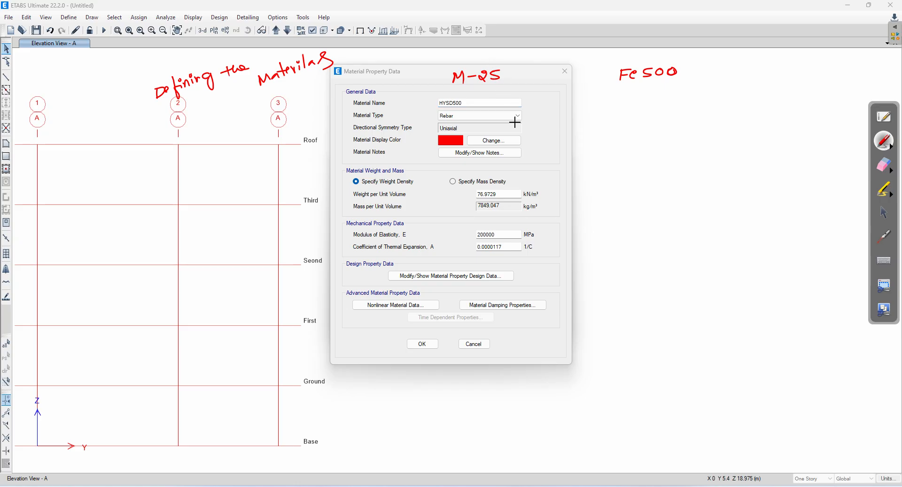
mouse_move(544, 191)
mouse_down()
mouse_move(629, 167)
mouse_move(675, 170)
mouse_move(682, 157)
mouse_move(686, 167)
mouse_move(705, 155)
mouse_up()
click(637, 171)
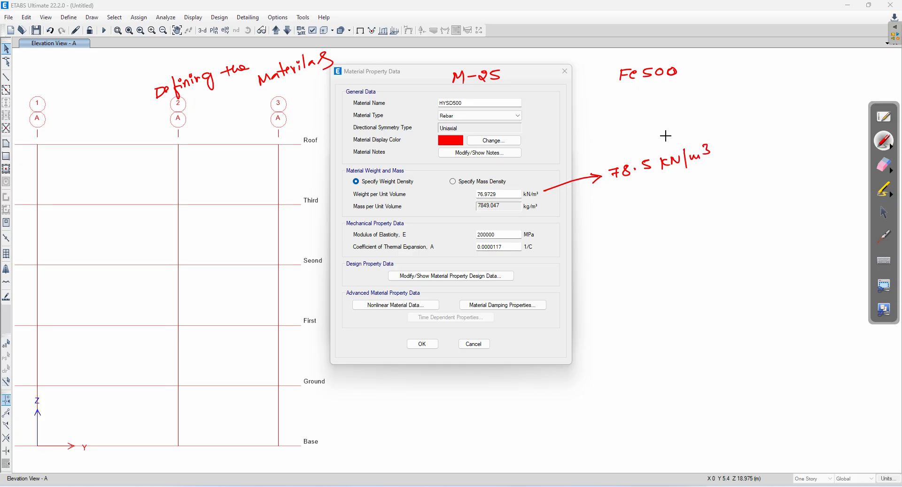
click(883, 214)
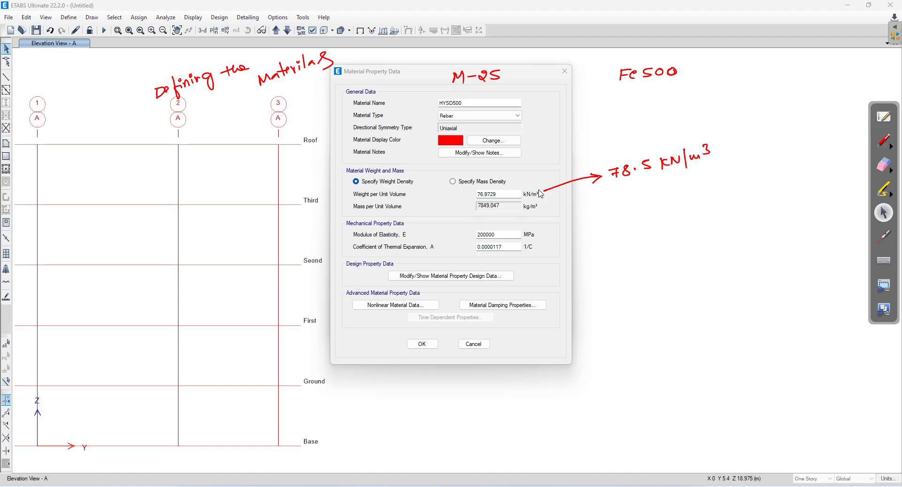
- Set the HYSD500 rebar's weight per unit volume to 78.5 kN/m³
drag(502, 193, 444, 194)
text(7)
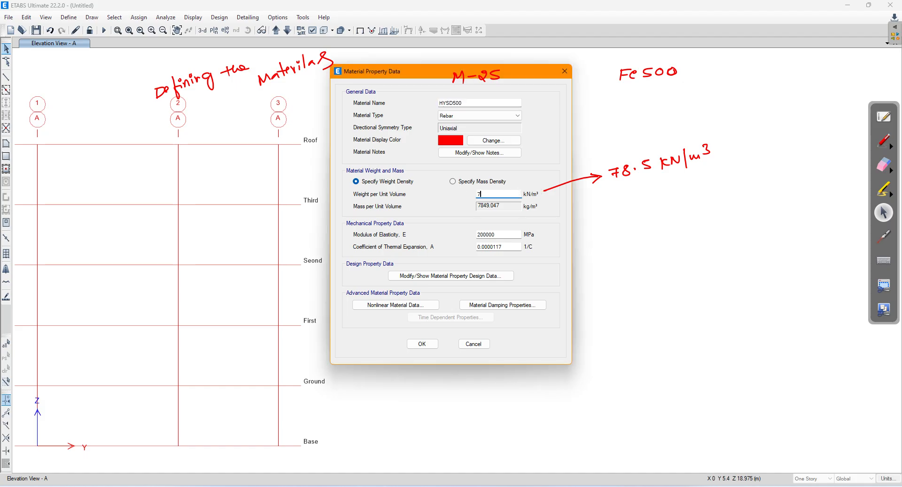
text(8.5)
key(Tab)
- Annotate the modulus of elasticity in red pen with an arrow, "200 kN/m²", "IS 456:2000", "Page No 15", "Clause 5.6.3" and "= 2×10⁵ N/mm²"
click(887, 146)
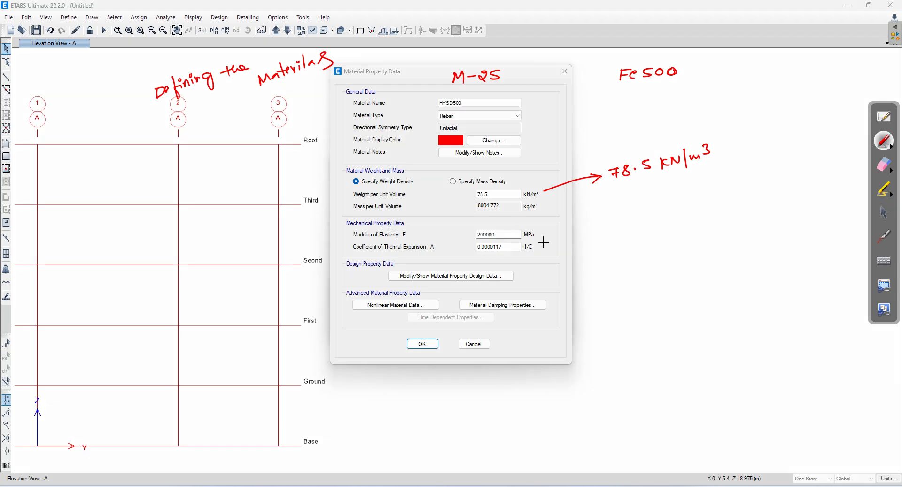
mouse_move(548, 234)
mouse_down()
mouse_move(660, 211)
mouse_move(667, 196)
mouse_move(677, 214)
mouse_move(709, 193)
mouse_up()
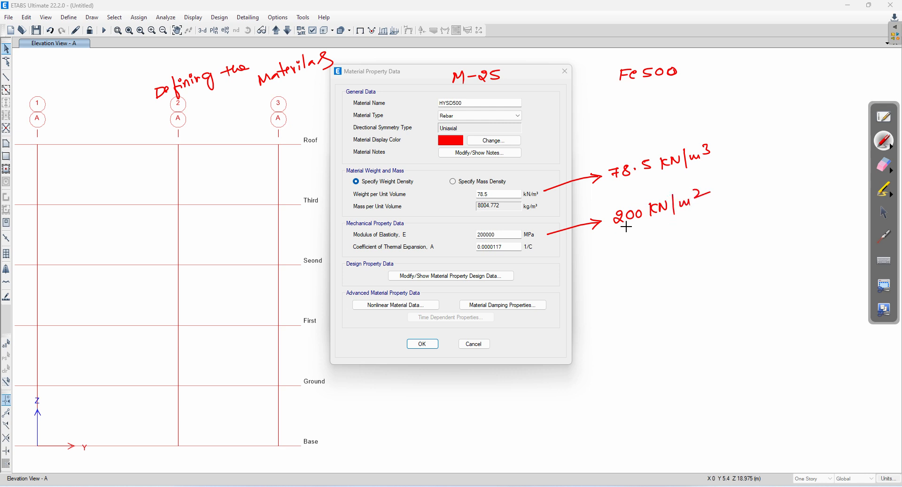
drag(619, 232, 707, 208)
drag(594, 250, 605, 248)
mouse_move(600, 249)
mouse_down()
mouse_move(599, 258)
mouse_move(656, 233)
mouse_move(700, 230)
mouse_up()
mouse_move(609, 262)
mouse_down()
mouse_move(611, 275)
mouse_move(691, 238)
mouse_move(694, 246)
mouse_up()
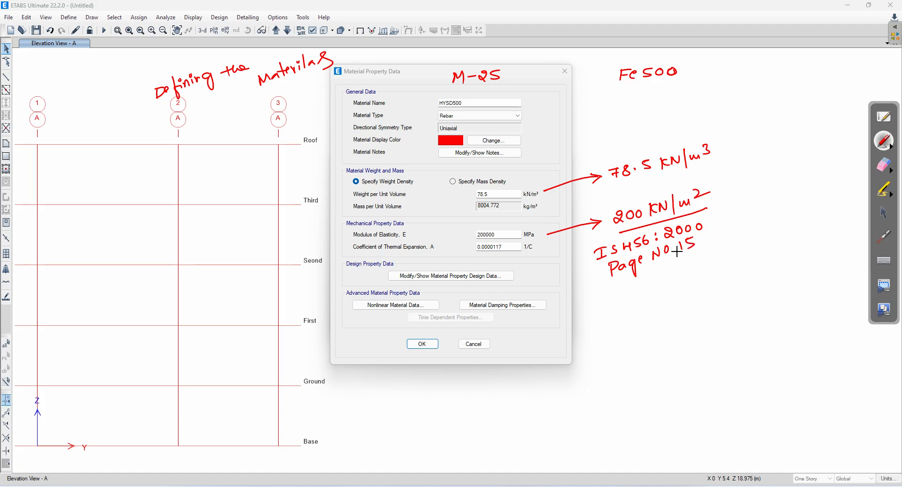
mouse_move(625, 284)
mouse_down()
mouse_move(620, 296)
mouse_move(691, 256)
mouse_move(727, 258)
mouse_up()
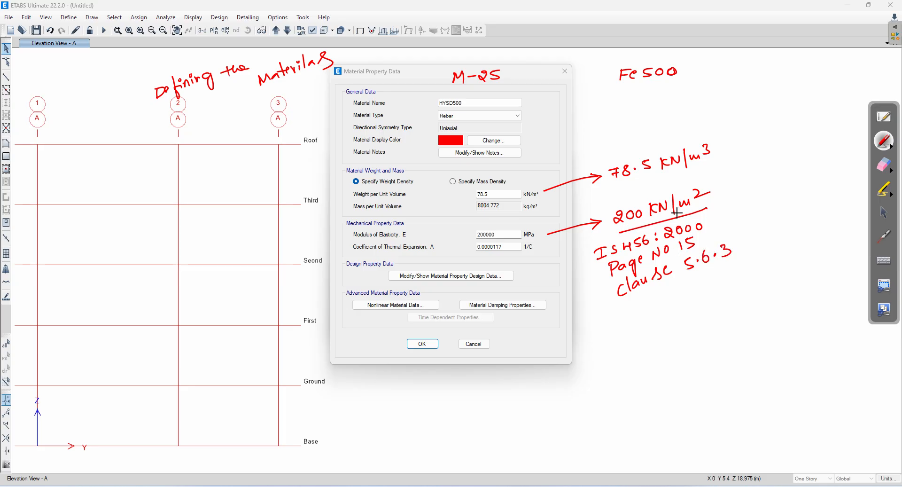
mouse_move(625, 319)
mouse_down()
mouse_move(718, 283)
mouse_move(730, 295)
mouse_move(771, 281)
mouse_up()
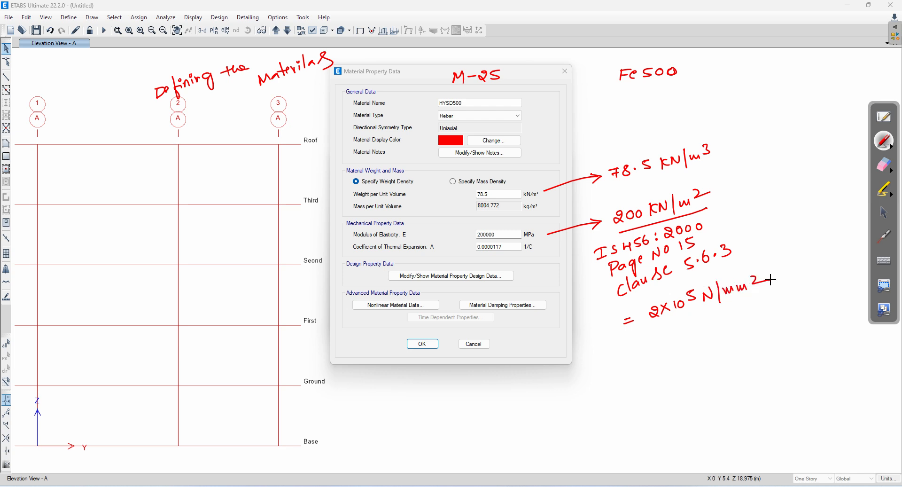
- Mark the modulus of elasticity and thermal expansion values with red ticks and return to the normal pointer
drag(487, 224, 516, 221)
drag(538, 249, 569, 244)
click(884, 213)
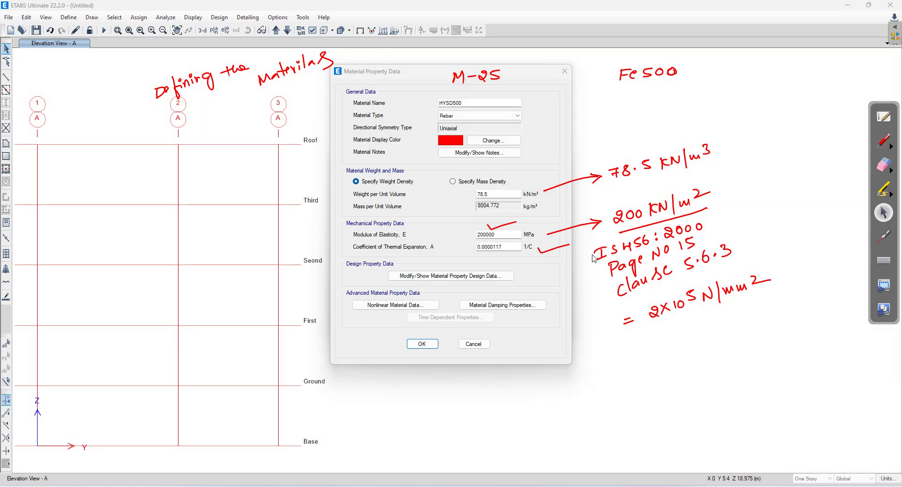
- Check the HYSD500 strength design data, save the material, and point out M25 and HYSD500 in the materials list
click(415, 276)
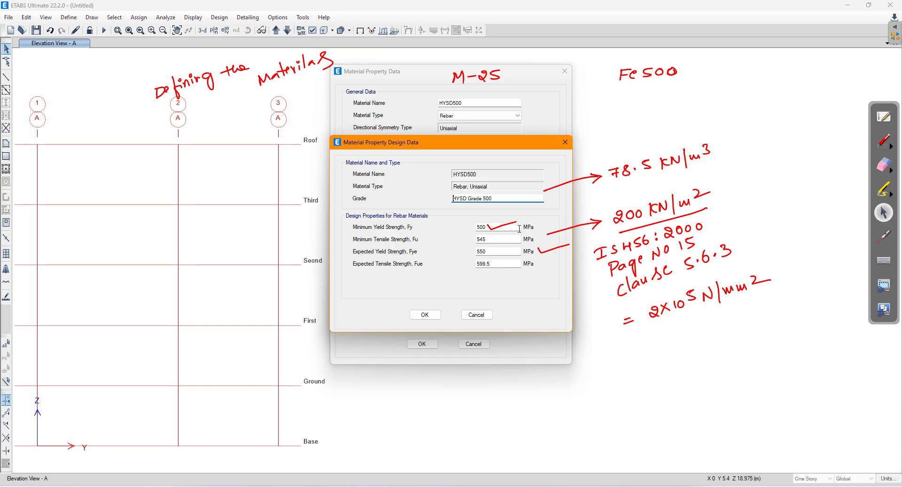
click(496, 242)
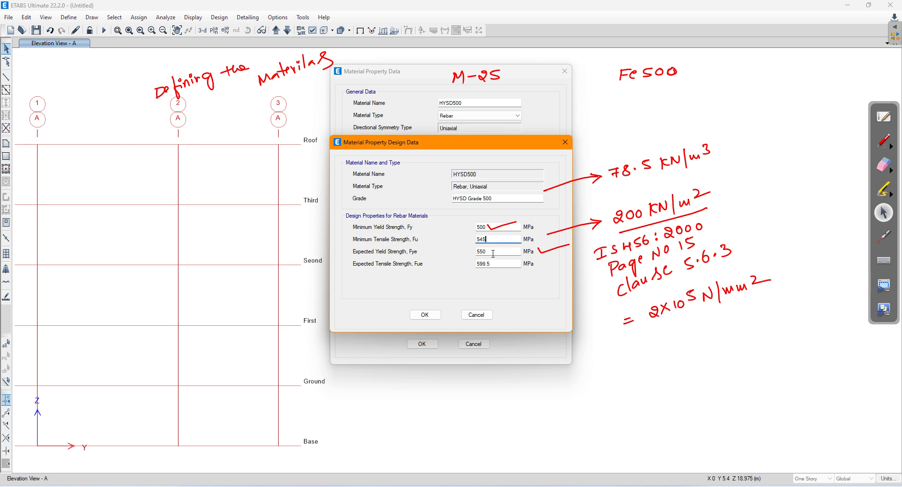
click(493, 253)
click(505, 267)
click(426, 316)
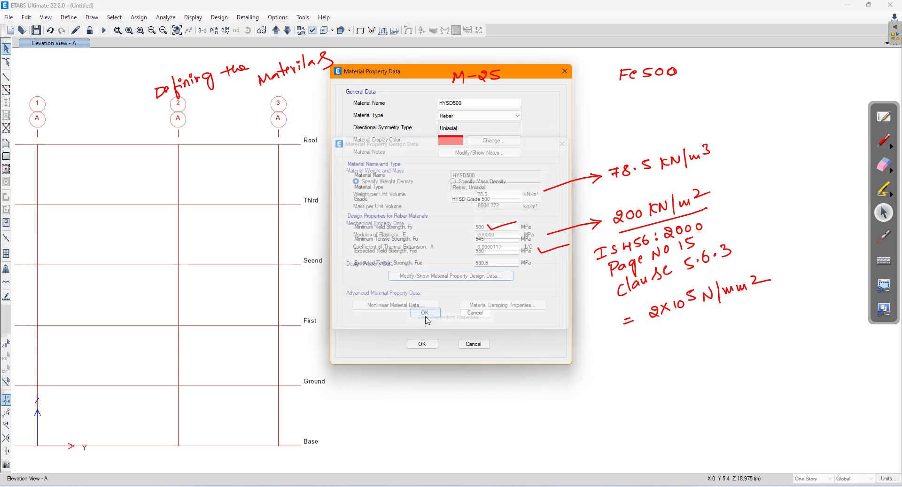
click(424, 345)
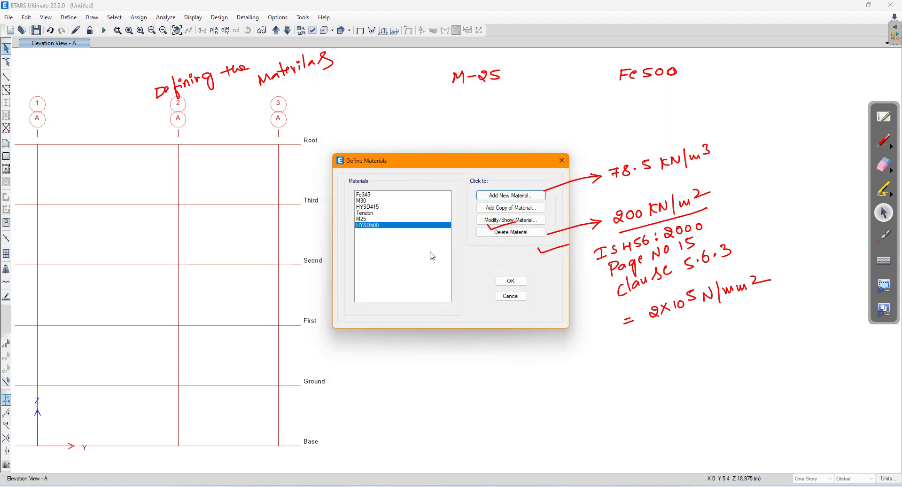
click(363, 219)
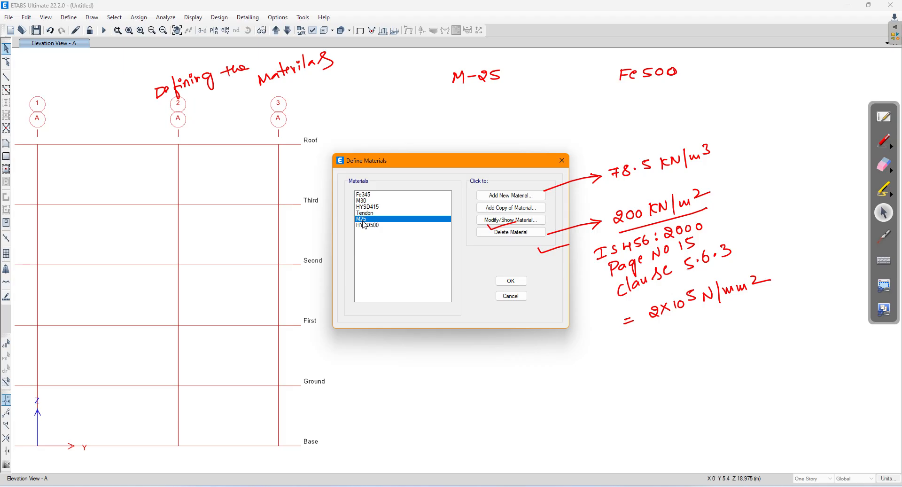
click(367, 225)
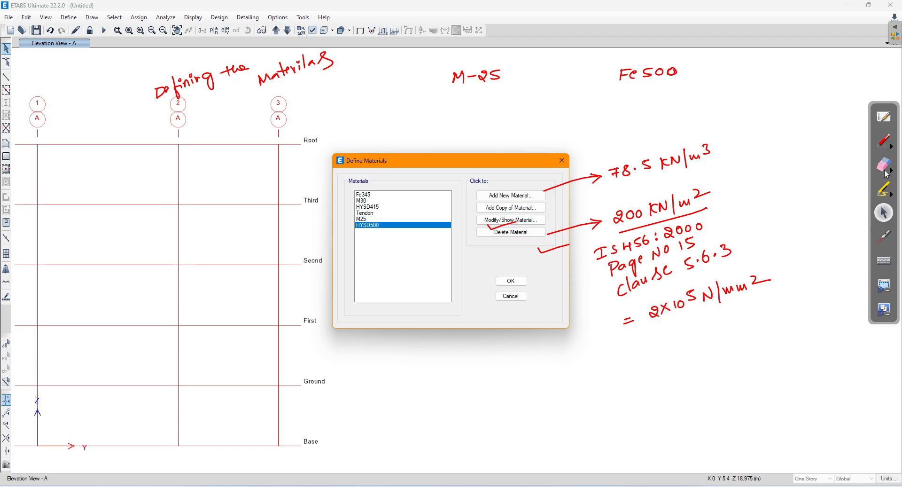
- Erase all the red pen annotations and accept the defined materials
click(887, 173)
mouse_move(782, 249)
mouse_down()
mouse_move(779, 262)
mouse_move(731, 225)
mouse_move(503, 220)
mouse_move(611, 165)
mouse_move(687, 199)
mouse_move(600, 296)
mouse_move(727, 111)
mouse_move(572, 79)
mouse_move(238, 67)
mouse_move(133, 84)
mouse_up()
click(885, 214)
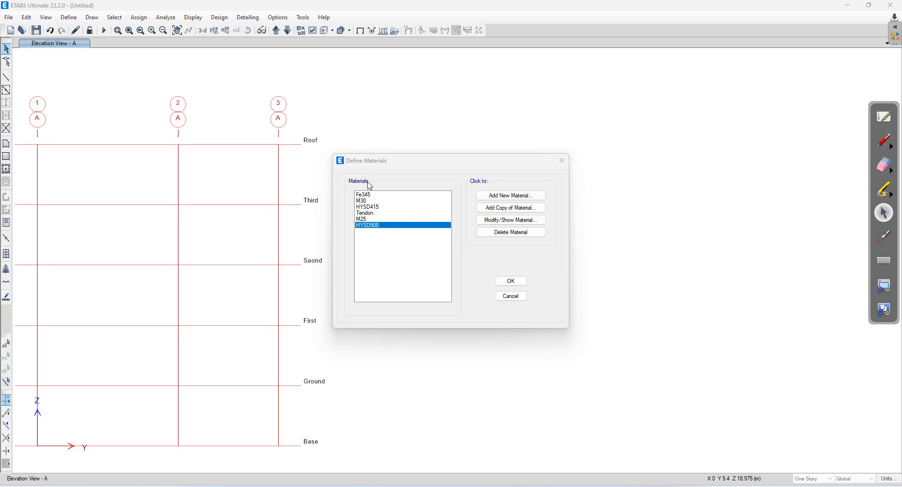
click(510, 283)
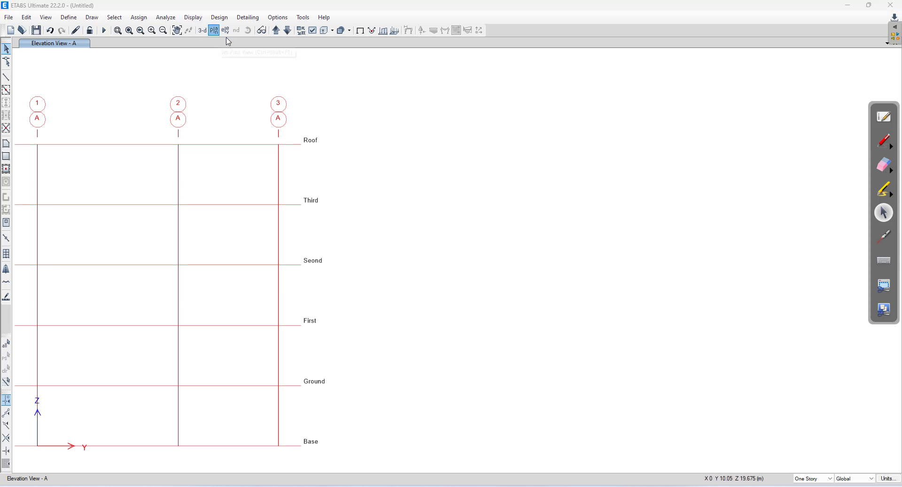
- Show the plan view of the Ground story with free space beside the grid for notes
click(406, 247)
click(487, 361)
click(459, 365)
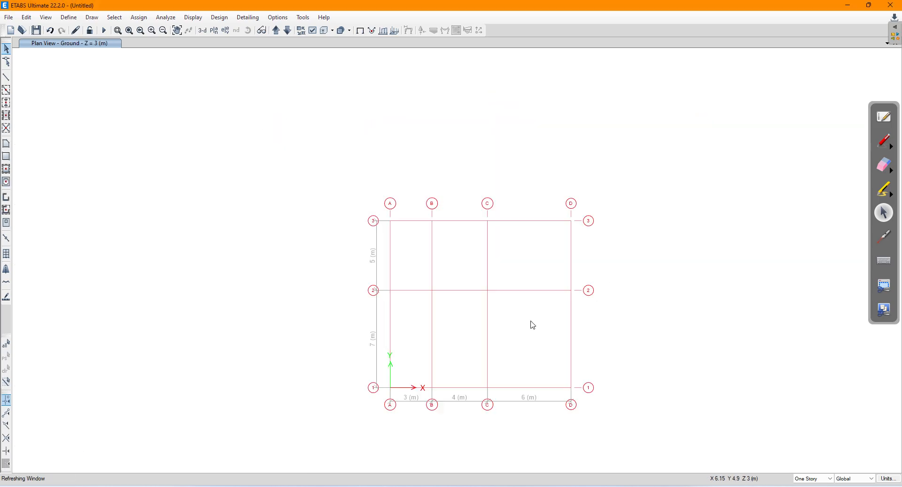
middle_drag(527, 284, 394, 234)
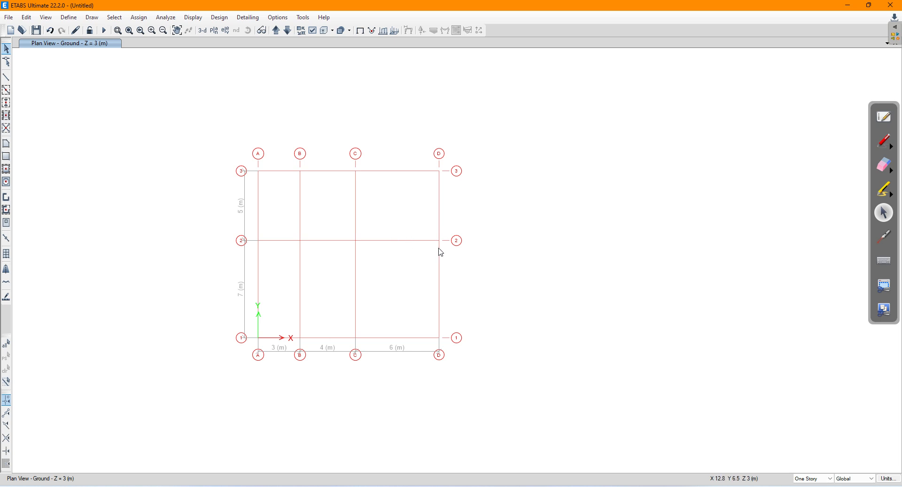
middle_drag(374, 236, 239, 197)
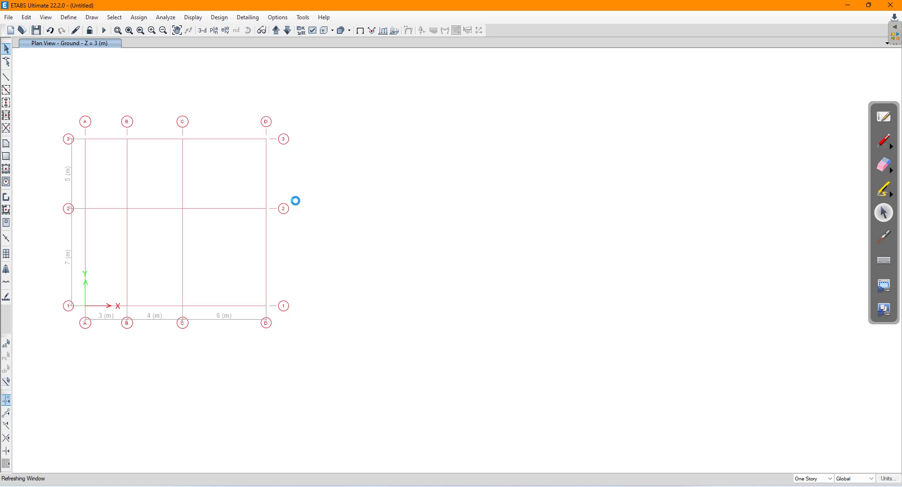
- Write the red pen heading "Defining Columns & Beams" and a starred, underlined subheading "Beams" beside the plan
click(887, 142)
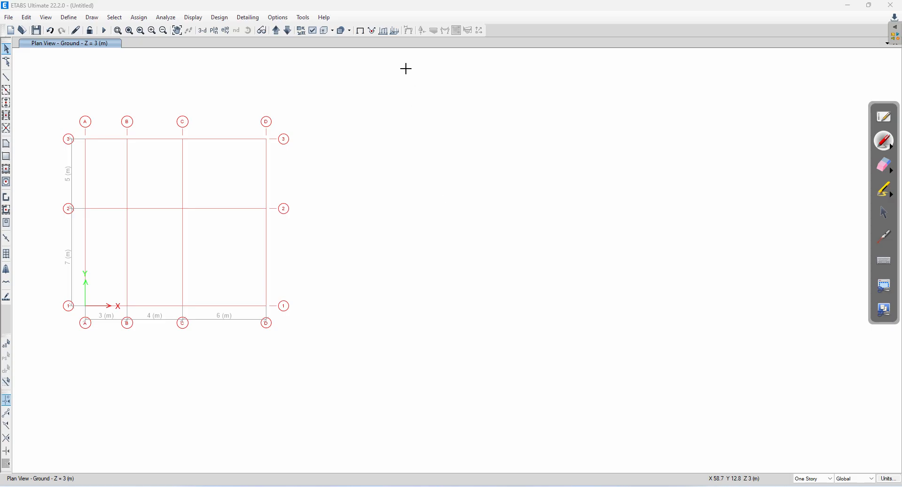
mouse_move(408, 70)
mouse_down()
mouse_move(425, 82)
mouse_move(433, 67)
mouse_move(465, 84)
mouse_move(583, 60)
mouse_move(644, 67)
mouse_up()
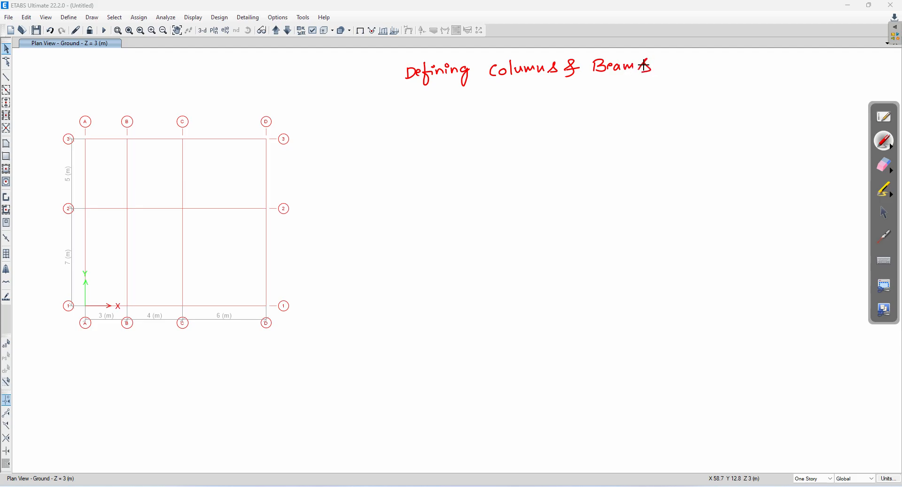
mouse_move(357, 104)
mouse_down()
mouse_move(366, 112)
mouse_move(427, 109)
mouse_up()
mouse_move(436, 99)
mouse_down()
mouse_move(430, 113)
mouse_move(440, 116)
mouse_up()
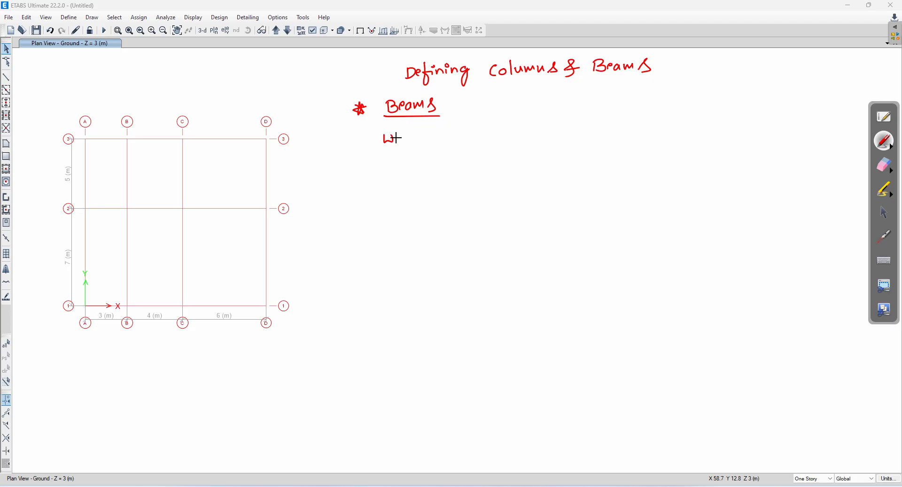
- Write note 1 under the Beams subheading as "Width of Beam = 200mm | 230mm | 300mm" and number the line below 2
drag(407, 135, 421, 135)
mouse_move(420, 130)
mouse_down()
mouse_move(443, 138)
mouse_move(479, 128)
mouse_move(491, 136)
mouse_move(556, 134)
mouse_up()
mouse_move(561, 123)
mouse_down()
mouse_move(650, 128)
mouse_move(691, 116)
mouse_move(764, 123)
mouse_up()
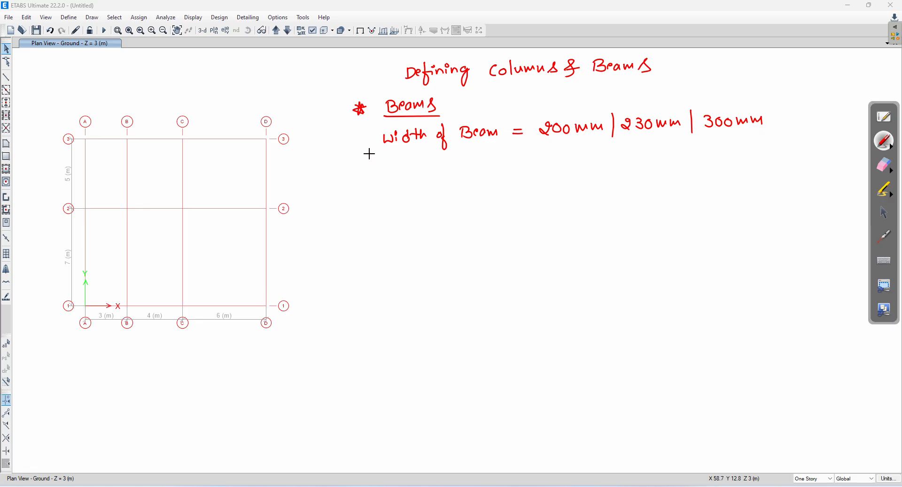
drag(361, 134, 367, 175)
- Write "10 to 12 (SS Beam & CB)" as note 2 of the beam notes
drag(399, 159, 400, 169)
mouse_move(410, 159)
mouse_down()
mouse_move(410, 168)
mouse_move(409, 161)
mouse_up()
mouse_move(419, 152)
mouse_down()
mouse_move(421, 168)
mouse_move(432, 159)
mouse_move(448, 168)
mouse_up()
mouse_move(451, 160)
mouse_down()
mouse_move(474, 171)
mouse_move(550, 158)
mouse_move(628, 163)
mouse_up()
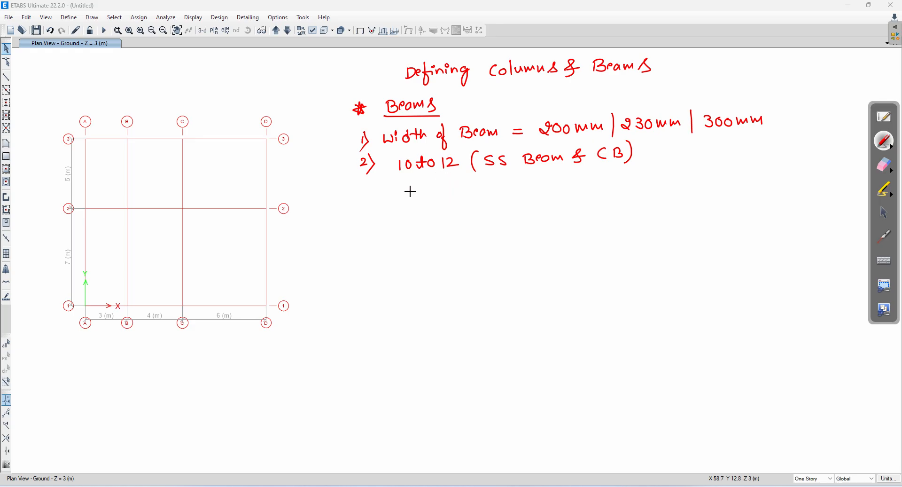
- Write the depth rule "D = l/10 to D = l/12" under note 2, mark it with a tick and star, and number note 3
mouse_move(413, 189)
mouse_down()
mouse_move(413, 200)
mouse_move(437, 192)
mouse_up()
mouse_move(426, 198)
mouse_down()
mouse_move(473, 193)
mouse_move(463, 203)
mouse_up()
mouse_move(505, 184)
mouse_down()
mouse_move(502, 197)
mouse_move(510, 188)
mouse_up()
drag(514, 189, 539, 195)
mouse_move(539, 185)
mouse_down()
mouse_move(540, 195)
mouse_move(569, 186)
mouse_up()
mouse_move(558, 192)
mouse_down()
mouse_move(609, 186)
mouse_move(586, 202)
mouse_up()
drag(593, 194, 606, 201)
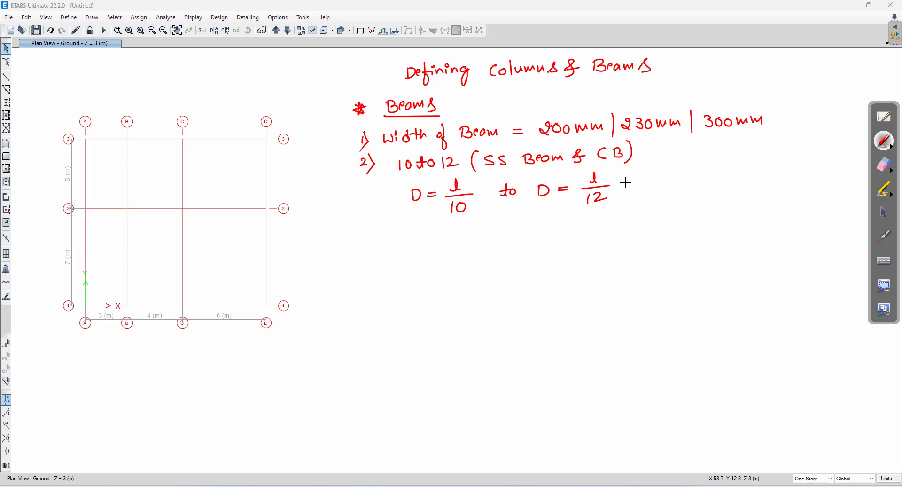
drag(625, 182, 656, 180)
drag(364, 228, 366, 245)
drag(654, 150, 668, 154)
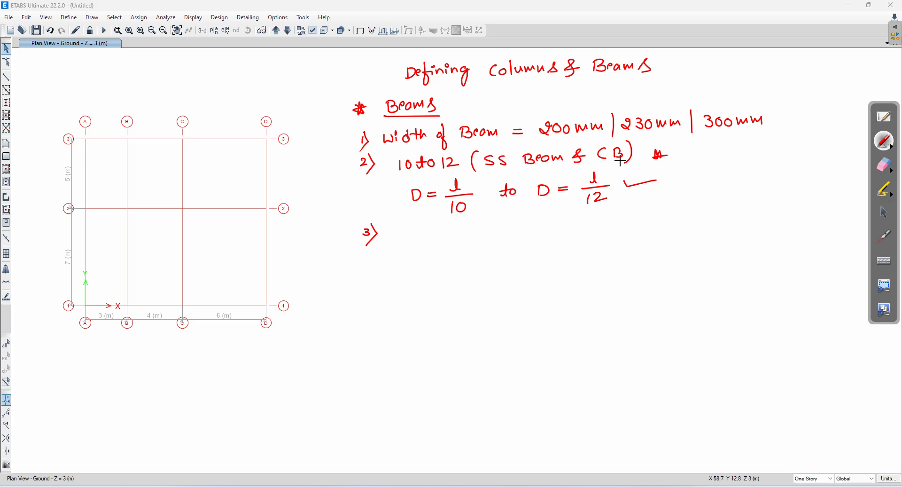
- Write "Cantilevers, lower Rations" as note 3 with the depth range "l/10 to l/8" below it
mouse_move(407, 227)
mouse_down()
mouse_move(414, 237)
mouse_move(448, 222)
mouse_move(454, 234)
mouse_move(482, 230)
mouse_move(476, 237)
mouse_up()
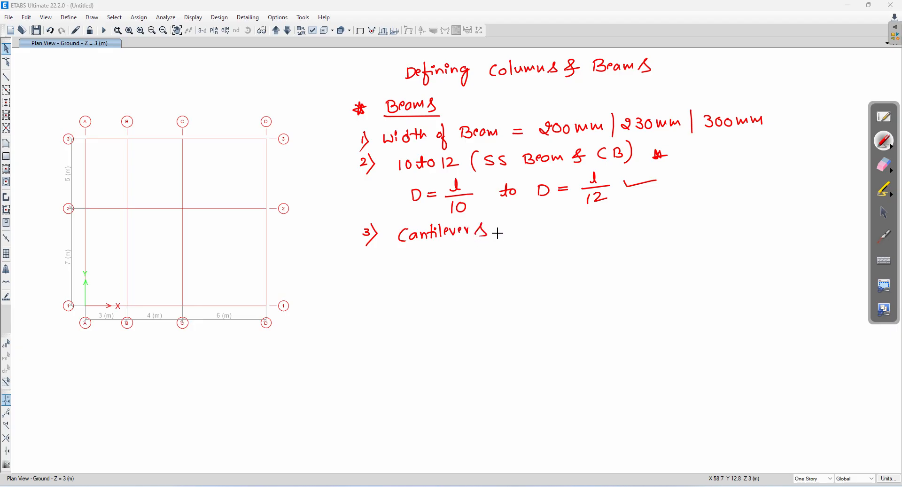
mouse_move(518, 220)
mouse_down()
mouse_move(520, 230)
mouse_move(591, 231)
mouse_up()
drag(586, 224, 620, 228)
drag(629, 215, 622, 228)
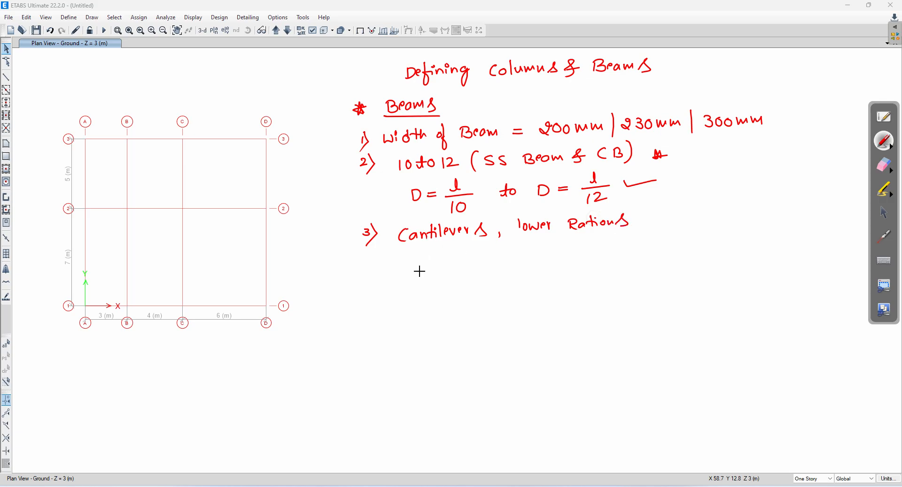
mouse_move(432, 261)
mouse_down()
mouse_move(446, 268)
mouse_move(428, 283)
mouse_up()
drag(437, 272, 468, 272)
mouse_move(473, 266)
mouse_down()
mouse_move(514, 266)
mouse_move(500, 281)
mouse_move(492, 277)
mouse_up()
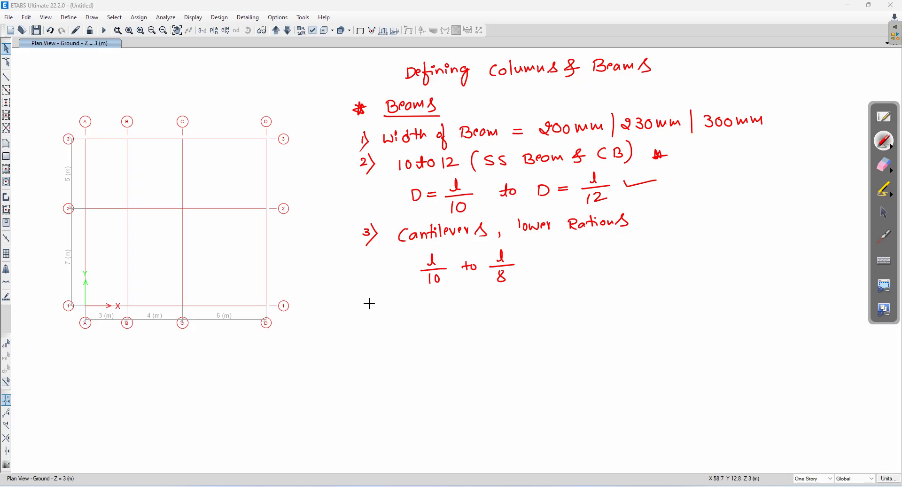
- Write note 4 with the code reference "IS 13920-2016", "Page No 4" and "Clause 6.1.1"
mouse_move(369, 297)
mouse_down()
mouse_move(369, 319)
mouse_move(543, 302)
mouse_up()
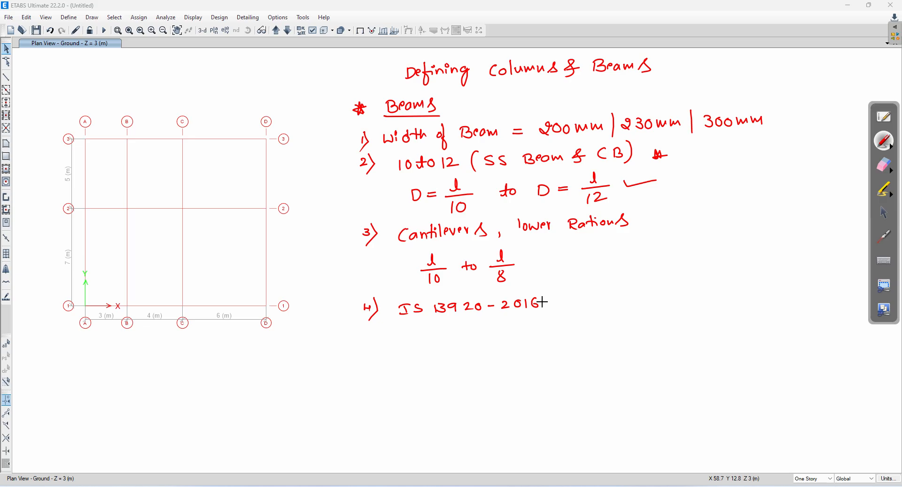
mouse_move(421, 310)
mouse_down()
mouse_move(450, 323)
mouse_move(474, 314)
mouse_move(506, 323)
mouse_up()
drag(503, 317, 503, 329)
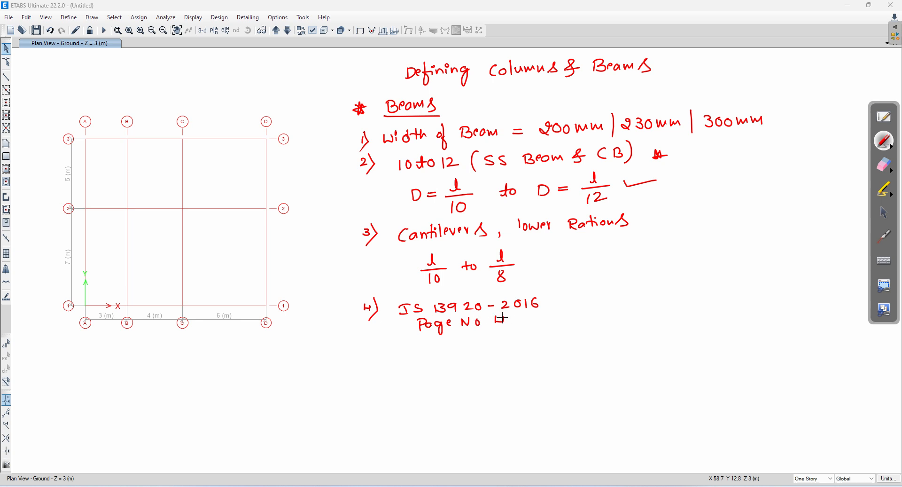
drag(430, 335, 434, 350)
mouse_move(445, 342)
mouse_down()
mouse_move(447, 351)
mouse_move(463, 342)
mouse_move(459, 348)
mouse_up()
drag(468, 341, 521, 340)
click(500, 340)
click(515, 340)
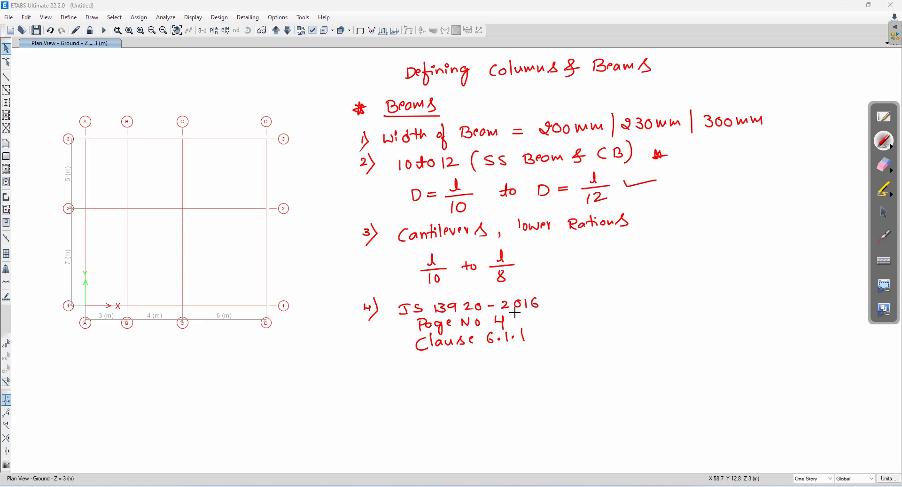
- Add "0.3" with an arrow to note 4, and write the ticked ratio rule "b/D > 0.3" beside it
drag(577, 305, 597, 314)
click(585, 311)
mouse_move(661, 293)
mouse_down()
mouse_move(663, 309)
mouse_move(683, 308)
mouse_move(663, 326)
mouse_up()
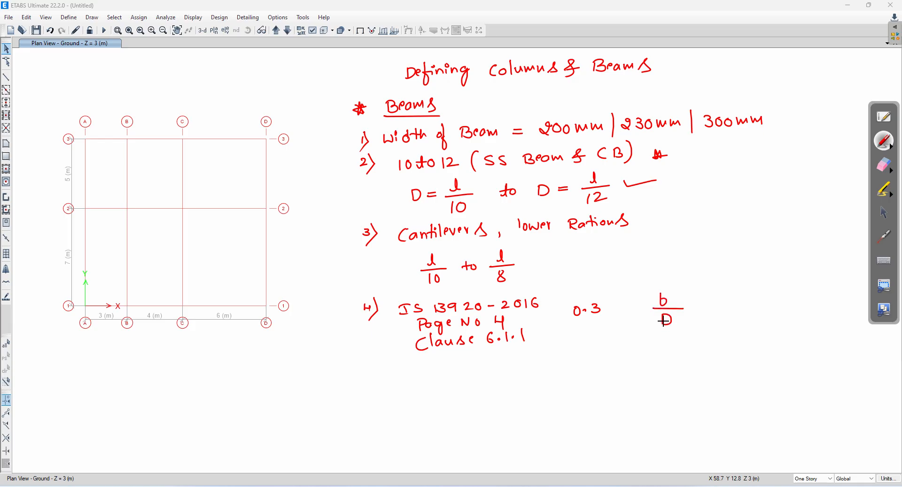
mouse_move(693, 301)
mouse_down()
mouse_move(703, 305)
mouse_move(694, 311)
mouse_move(728, 310)
mouse_up()
click(723, 306)
mouse_move(562, 331)
mouse_down()
mouse_move(608, 327)
mouse_move(559, 331)
mouse_move(572, 335)
mouse_up()
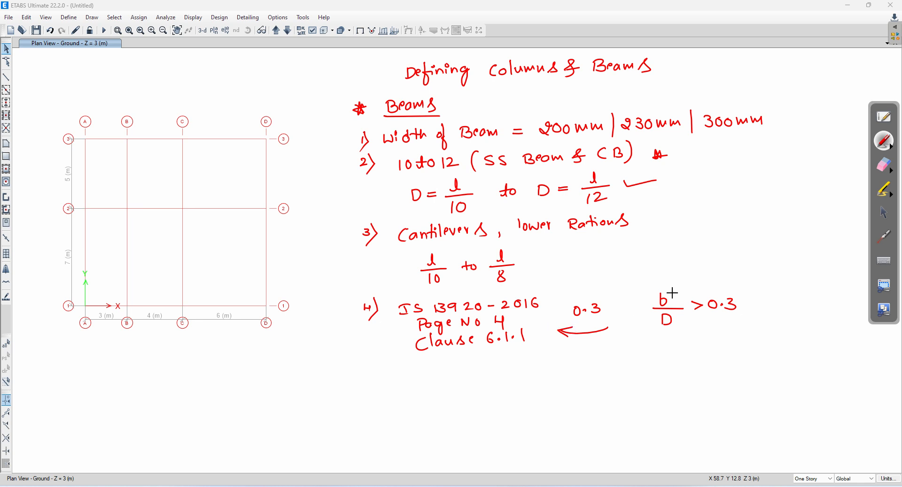
drag(677, 277, 704, 272)
- Write note 5 "Width of Beam < 200mm" with a star, the examples "b = 150" and "b = 180", and the reference "IS 13920-2016"
drag(365, 376, 370, 391)
mouse_move(403, 376)
mouse_down()
mouse_move(465, 371)
mouse_move(470, 390)
mouse_move(492, 371)
mouse_move(634, 361)
mouse_up()
mouse_move(688, 347)
mouse_down()
mouse_move(694, 357)
mouse_move(740, 348)
mouse_up()
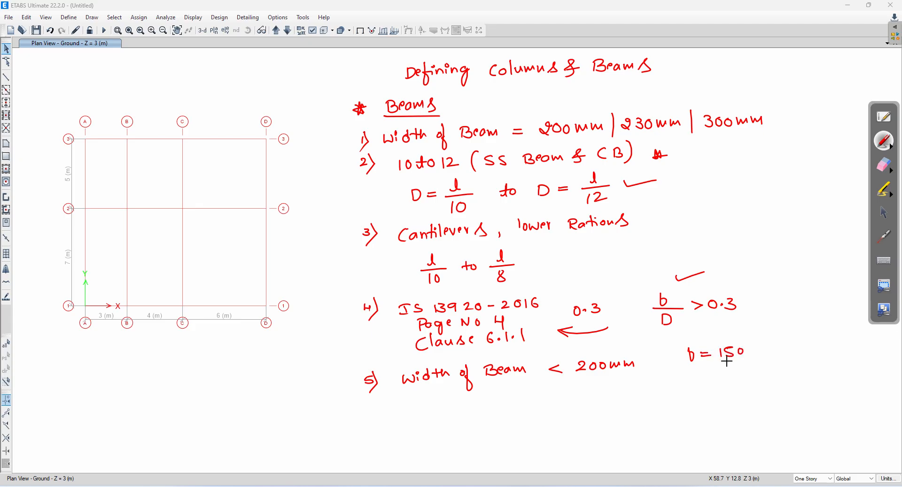
mouse_move(690, 366)
mouse_down()
mouse_move(695, 379)
mouse_move(709, 368)
mouse_up()
drag(701, 375, 718, 374)
mouse_move(729, 362)
mouse_down()
mouse_move(728, 375)
mouse_move(741, 363)
mouse_up()
drag(595, 378, 601, 377)
drag(402, 404, 521, 398)
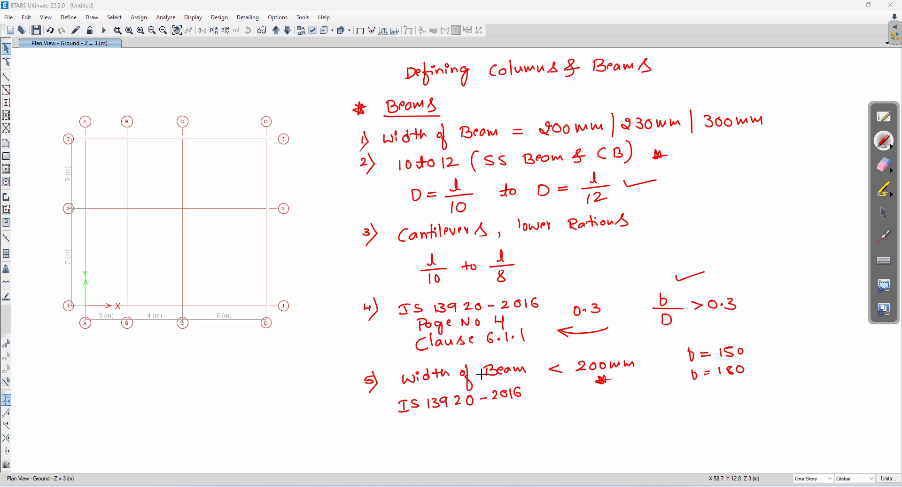
- Add the references "Page No 4" and "Clause 6.1.2" below the IS 13920-2016 line of note 5
mouse_move(426, 418)
mouse_down()
mouse_move(423, 425)
mouse_move(453, 415)
mouse_move(499, 417)
mouse_up()
drag(497, 408, 497, 423)
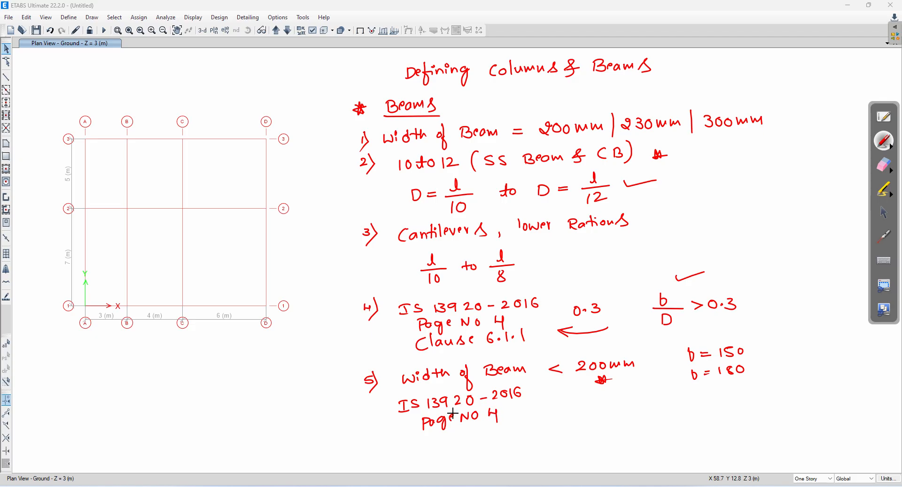
drag(434, 437, 542, 424)
click(507, 429)
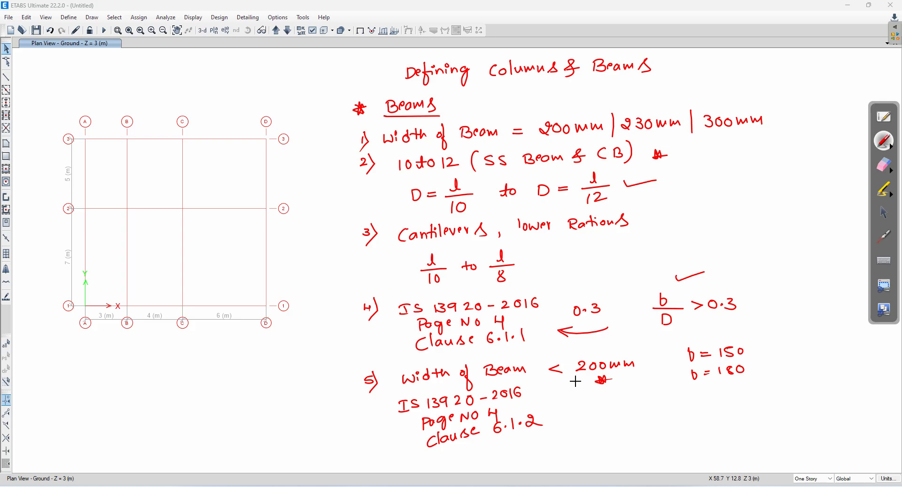
click(885, 216)
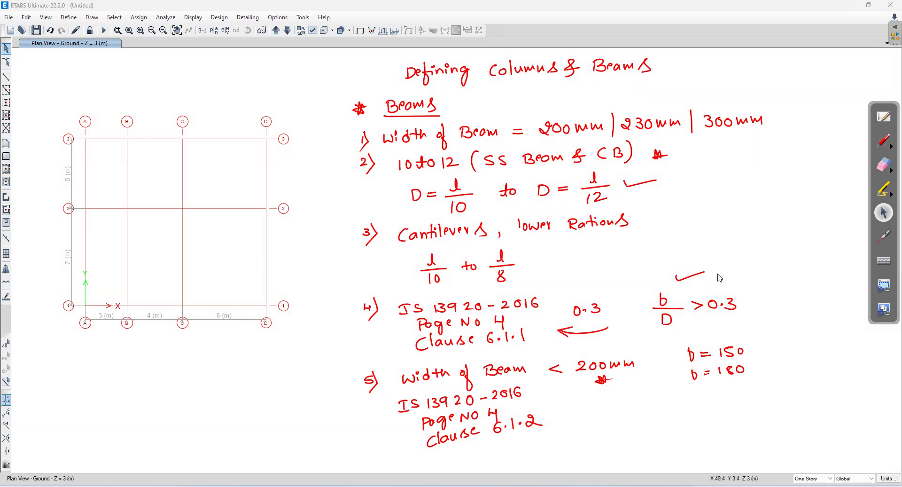
- Switch to IS_13920_2016.pdf in Acrobat Reader and browse its pages for the beam width clauses
mouse_move(272, 486)
click(374, 453)
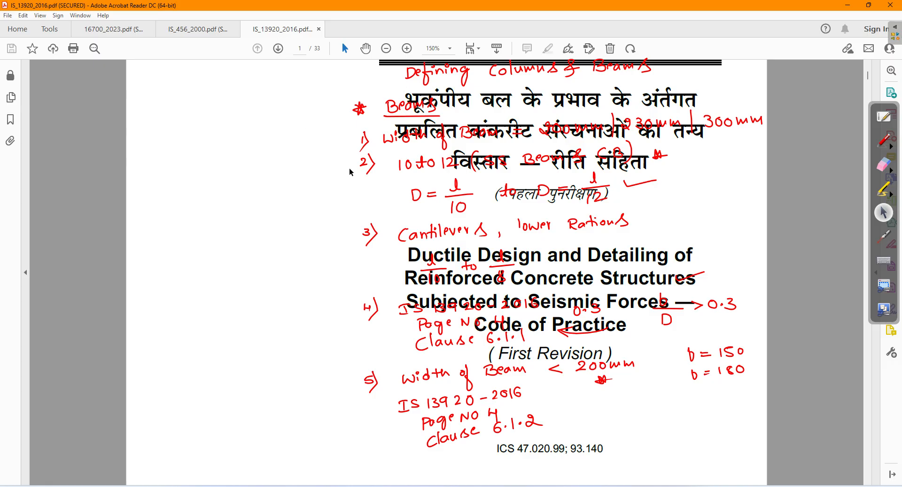
scroll(491, 326, down, 20)
scroll(567, 330, down, 15)
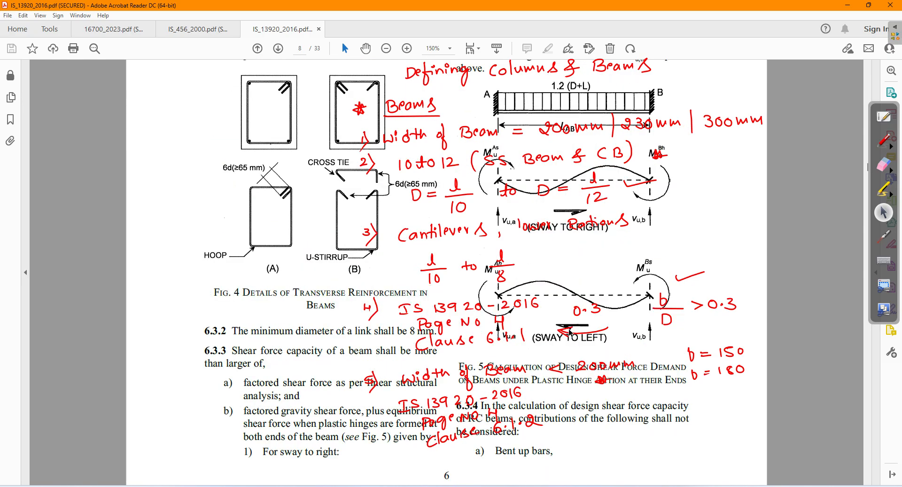
scroll(569, 331, up, 6)
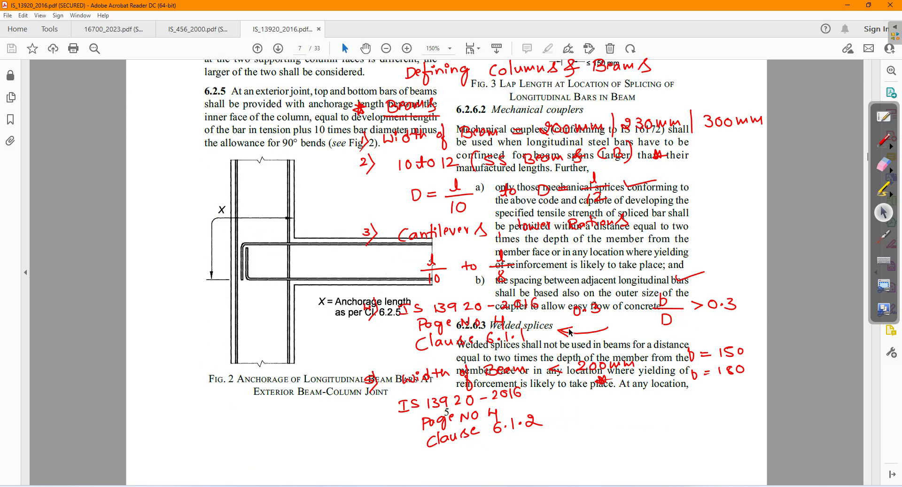
ctrl+scroll(569, 331, down, 1)
scroll(570, 331, down, 5)
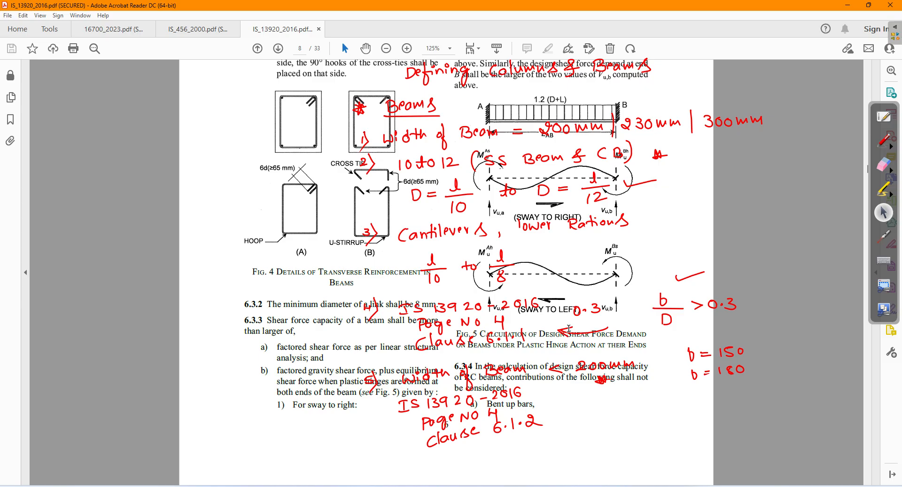
scroll(569, 328, down, 5)
ctrl+scroll(569, 329, down, 1)
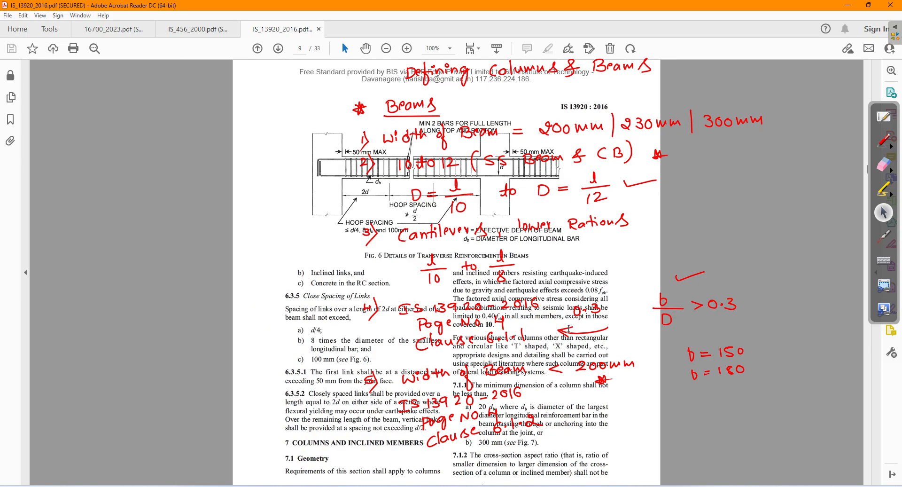
scroll(570, 329, up, 5)
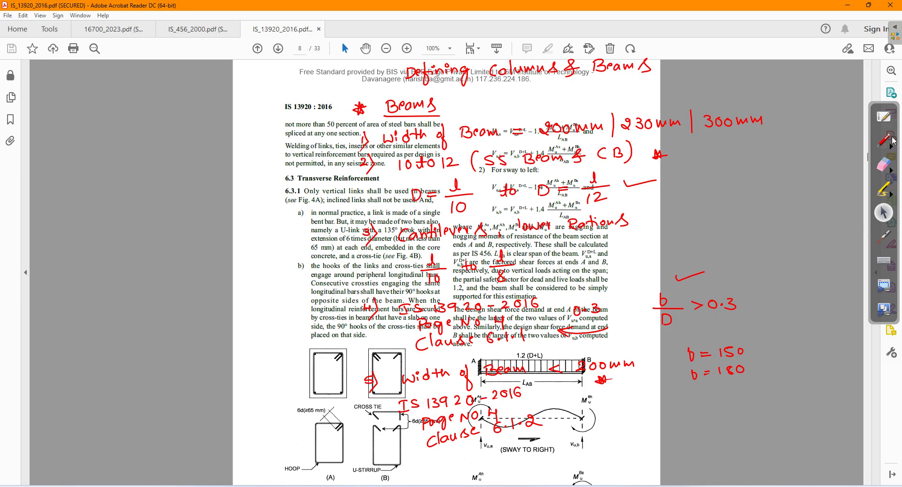
- Erase all the handwritten beam notes covering the PDF page
click(883, 164)
mouse_move(748, 65)
mouse_down()
mouse_move(319, 85)
mouse_move(514, 164)
mouse_move(323, 164)
mouse_move(382, 216)
mouse_move(625, 201)
mouse_move(408, 318)
mouse_move(408, 350)
mouse_move(490, 416)
mouse_move(578, 401)
mouse_move(614, 282)
mouse_move(725, 262)
mouse_move(725, 383)
mouse_move(751, 379)
mouse_up()
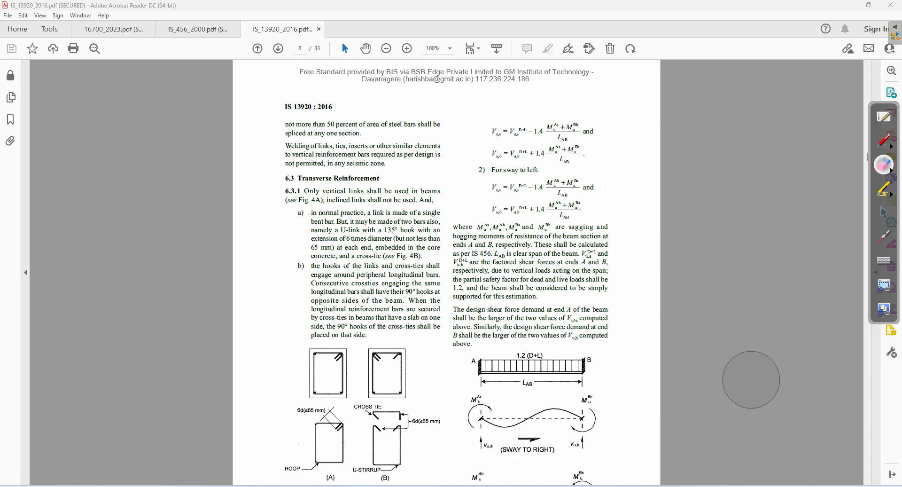
click(882, 213)
- Go to printed page 4 of IS 13920 and enlarge section 6.1 on beams to read clauses 6.1.1 and 6.1.2
scroll(660, 234, down, 10)
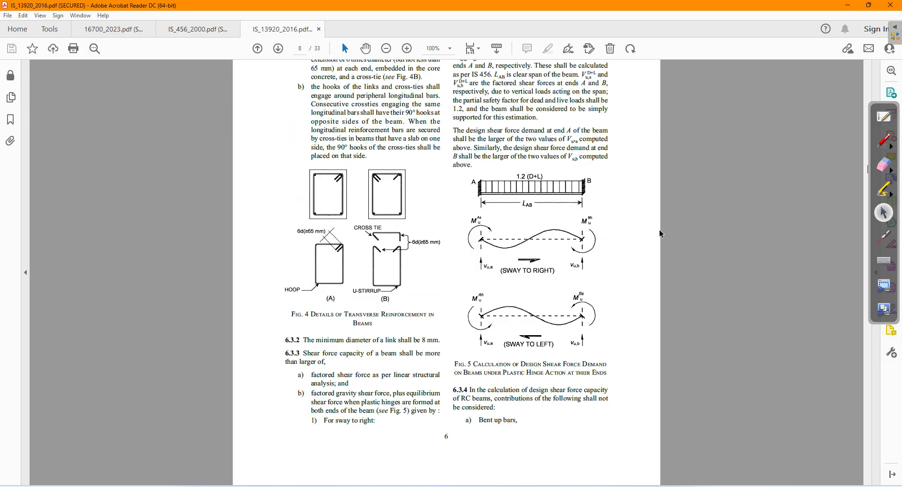
scroll(389, 111, up, 10)
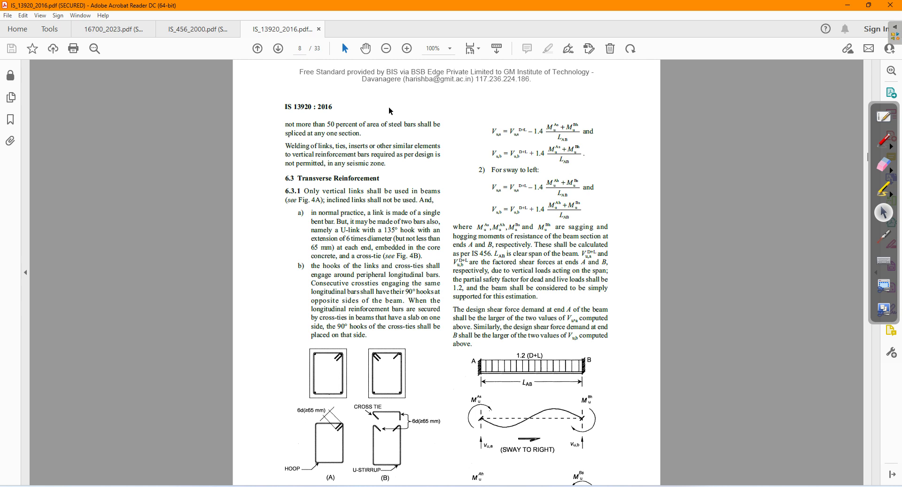
key(ctrl+0)
scroll(389, 111, up, 4)
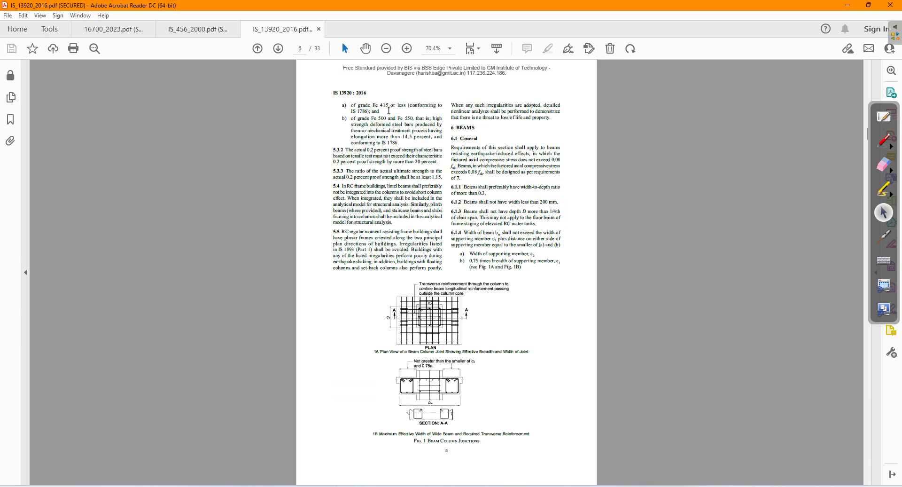
ctrl+scroll(462, 258, up, 5)
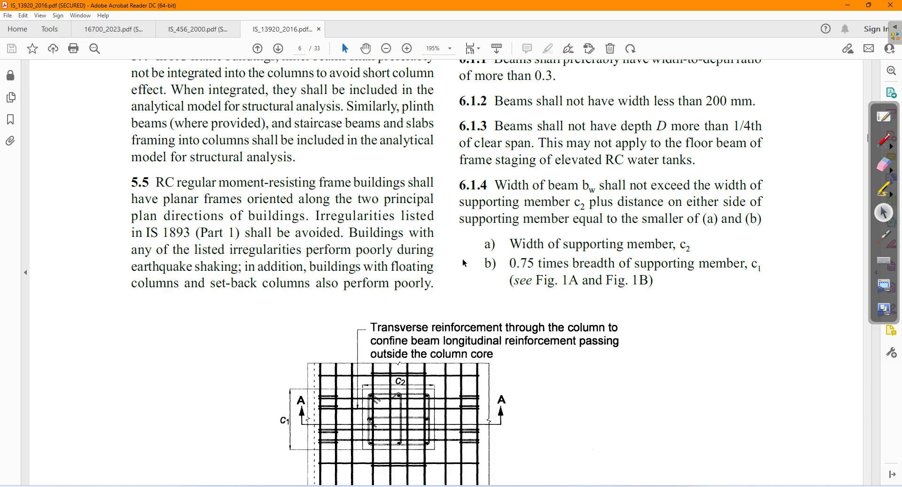
scroll(783, 205, up, 7)
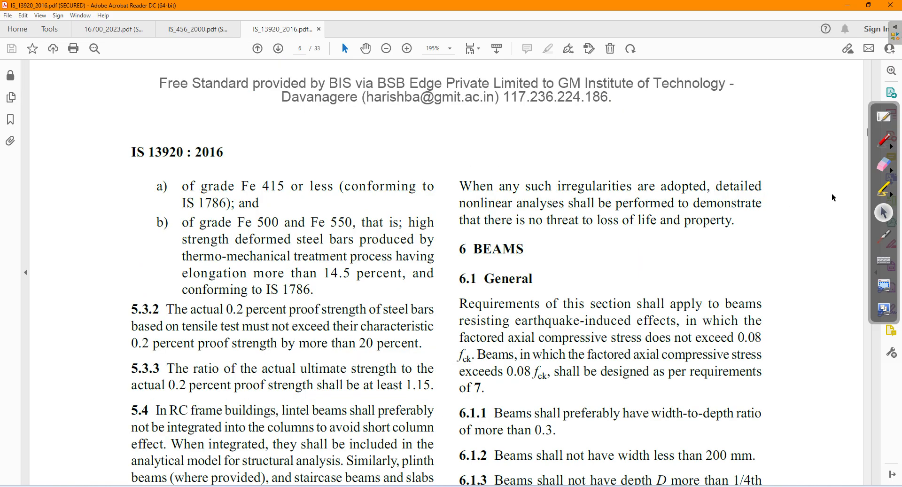
click(867, 481)
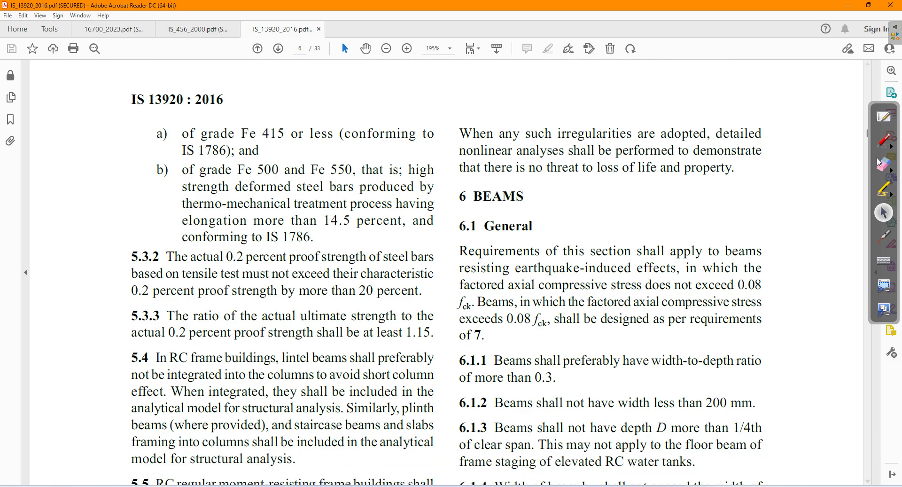
- Underline the width-to-depth requirement in clause 6.1.1 in red and write "b/D > 0.3" beside it
click(882, 141)
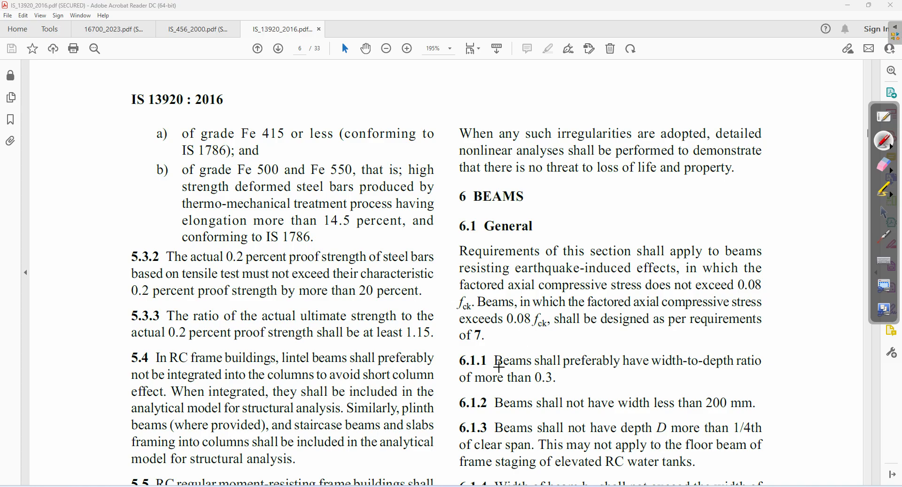
drag(495, 369, 741, 370)
drag(462, 384, 529, 384)
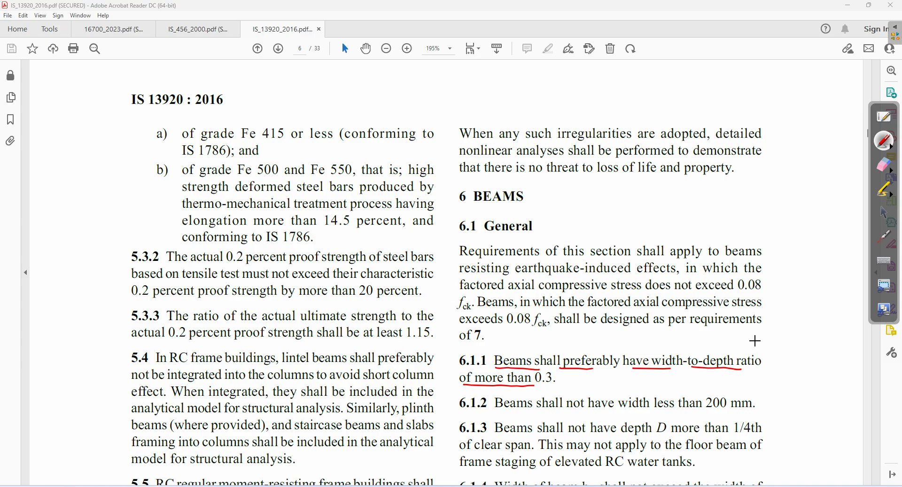
mouse_move(772, 330)
mouse_down()
mouse_move(780, 346)
mouse_move(830, 333)
mouse_up()
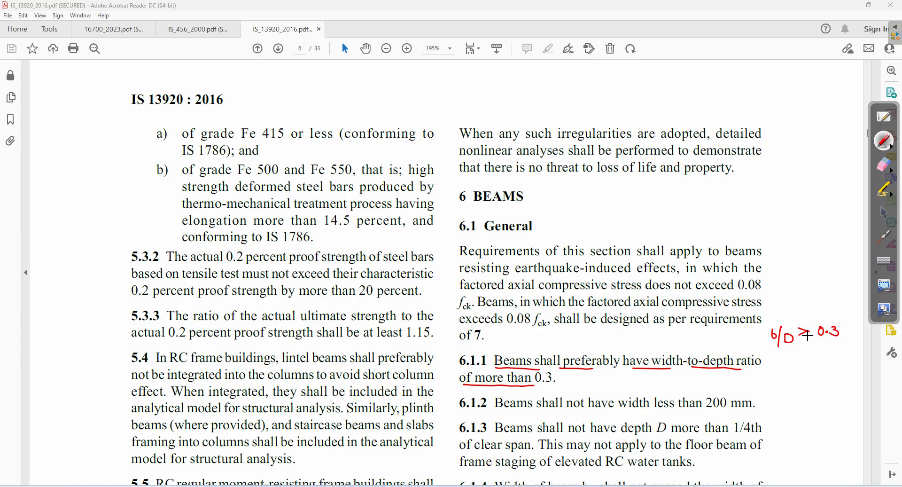
- Underline the minimum beam width requirement in clause 6.1.2 and write "b = 200mm" beside it
drag(496, 410, 711, 411)
drag(769, 382, 790, 383)
mouse_move(781, 389)
mouse_down()
mouse_move(844, 376)
mouse_move(846, 386)
mouse_up()
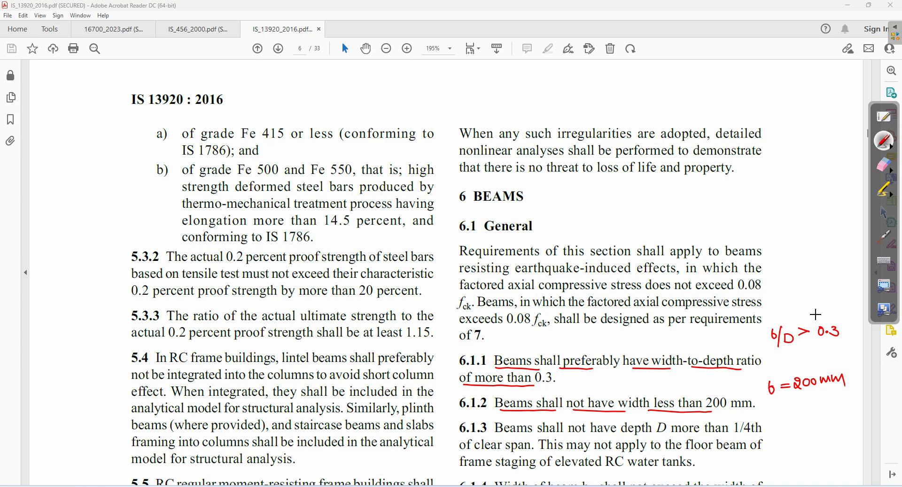
- Erase the red annotations from the code page and switch back to the ETABS plan view
click(884, 165)
mouse_move(771, 328)
mouse_down()
mouse_move(836, 339)
mouse_move(727, 382)
mouse_move(513, 390)
mouse_move(671, 372)
mouse_move(730, 338)
mouse_up()
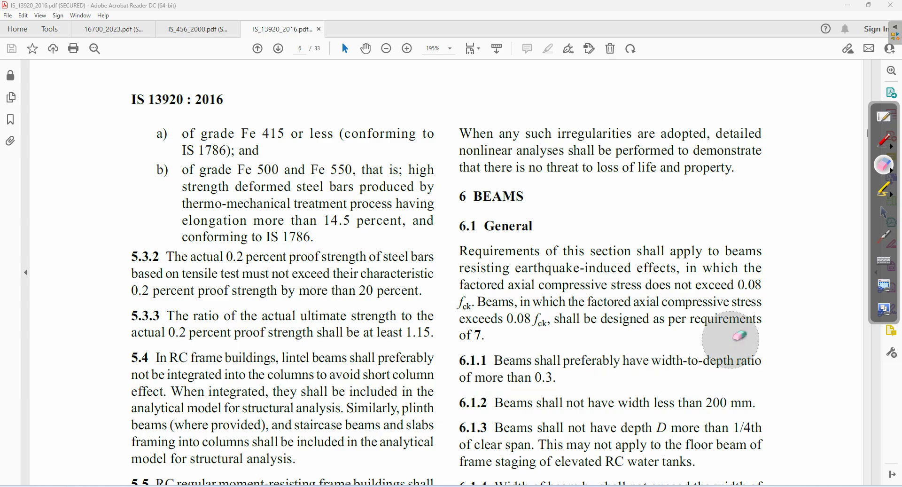
click(885, 213)
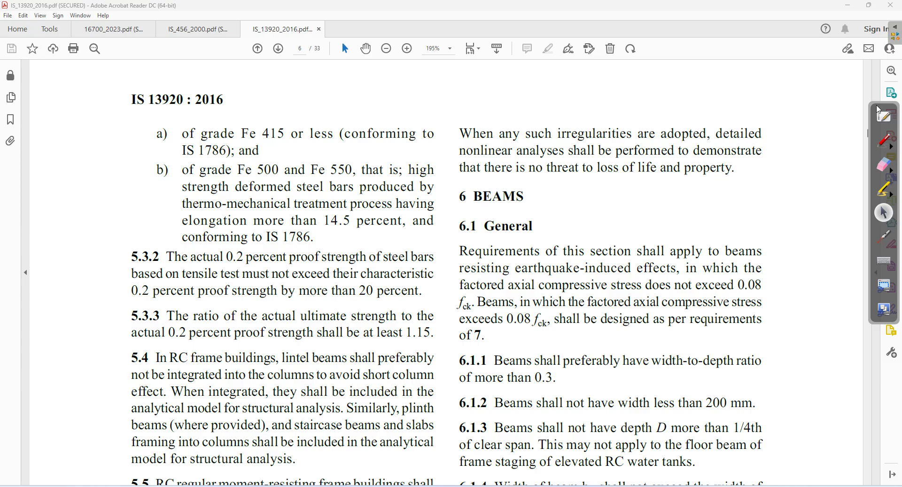
click(847, 5)
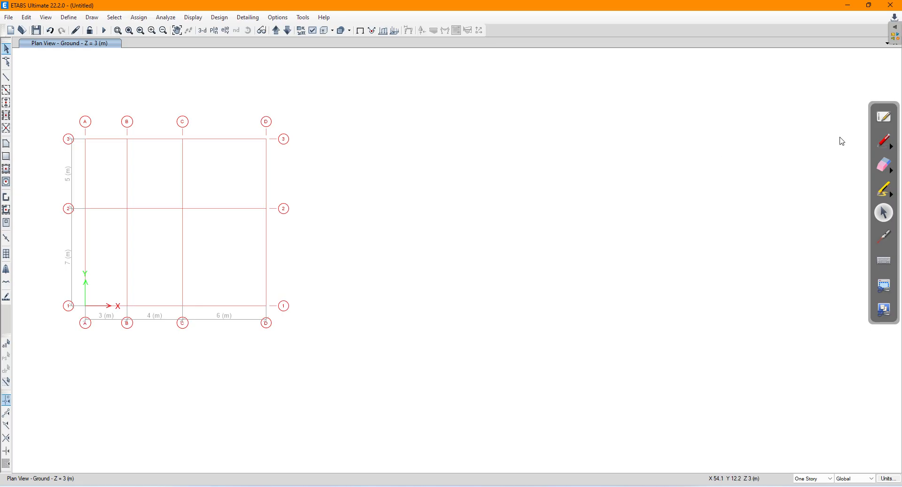
- Write the underlined red heading "Columns" beside the grid plan and start note number 1 below it
click(882, 140)
drag(397, 74, 406, 78)
drag(416, 74, 452, 84)
drag(378, 94, 475, 84)
drag(373, 115, 375, 121)
drag(376, 111, 370, 133)
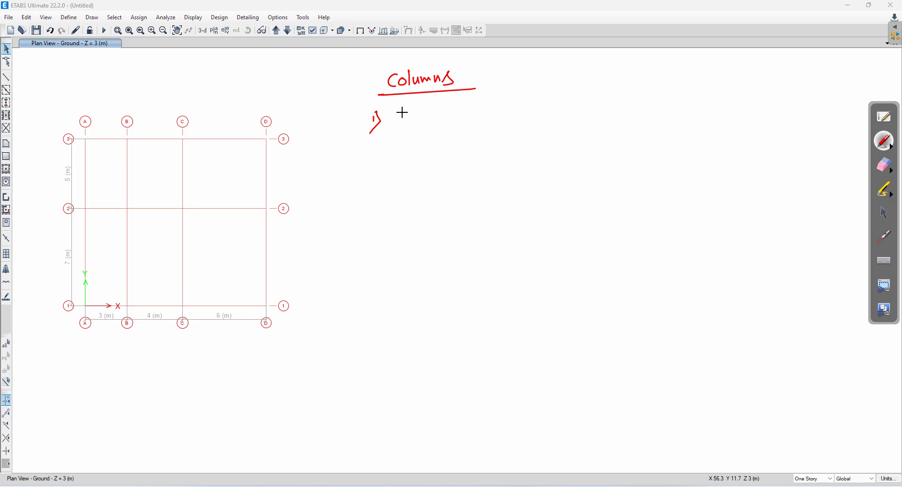
- Write "0.4" in column note 1 with the references "IS 13920-2016", "Page No 7 & 8" and "Clause 7.1.2"
mouse_move(414, 114)
mouse_down()
mouse_move(407, 123)
mouse_move(413, 115)
mouse_move(435, 123)
mouse_up()
click(418, 121)
mouse_move(431, 115)
mouse_down()
mouse_move(431, 127)
mouse_move(396, 153)
mouse_move(407, 142)
mouse_up()
drag(391, 153, 433, 153)
drag(438, 140, 483, 146)
drag(487, 136, 502, 139)
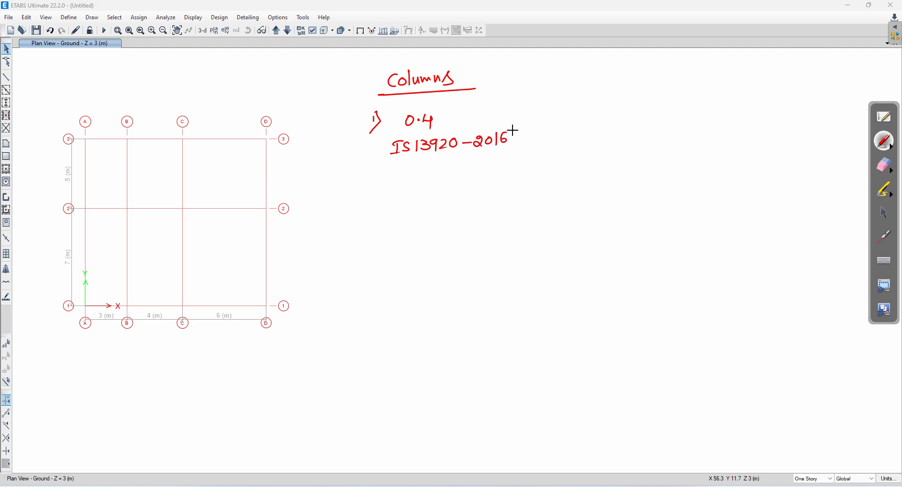
mouse_move(395, 162)
mouse_down()
mouse_move(411, 180)
mouse_move(447, 159)
mouse_move(472, 162)
mouse_up()
drag(482, 160, 501, 155)
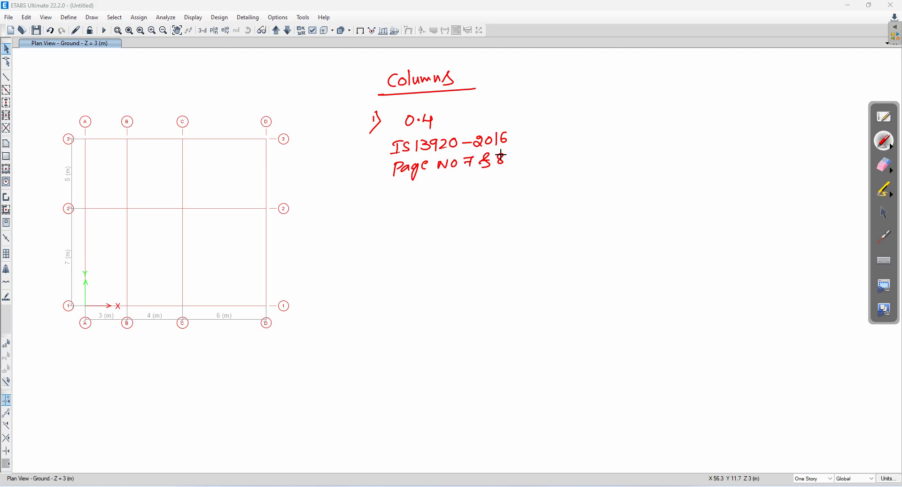
mouse_move(407, 185)
mouse_down()
mouse_move(404, 197)
mouse_move(512, 185)
mouse_up()
click(490, 182)
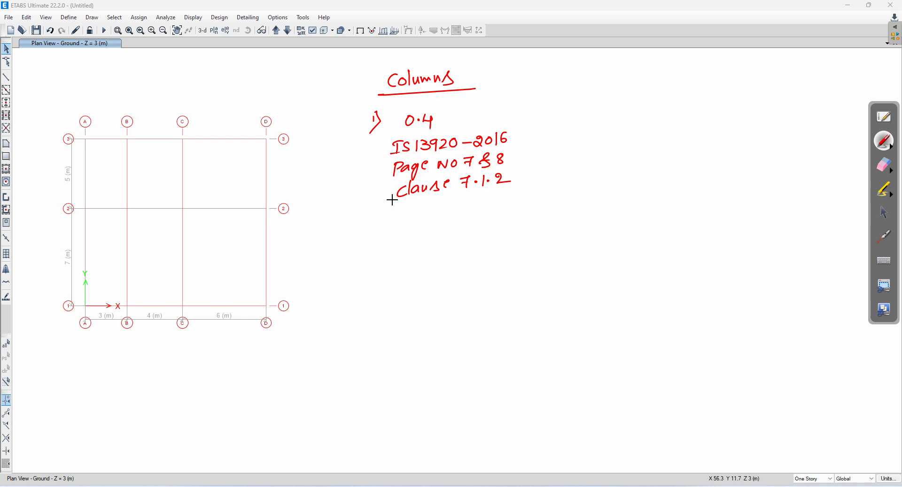
- Write the fraction "Small Dimension" over "Large dimension" below the Clause 7.1.2 reference
mouse_move(411, 211)
mouse_down()
mouse_move(400, 223)
mouse_move(442, 222)
mouse_up()
mouse_move(448, 206)
mouse_down()
mouse_move(446, 221)
mouse_move(537, 213)
mouse_up()
click(473, 209)
drag(539, 214, 548, 210)
drag(390, 230, 559, 220)
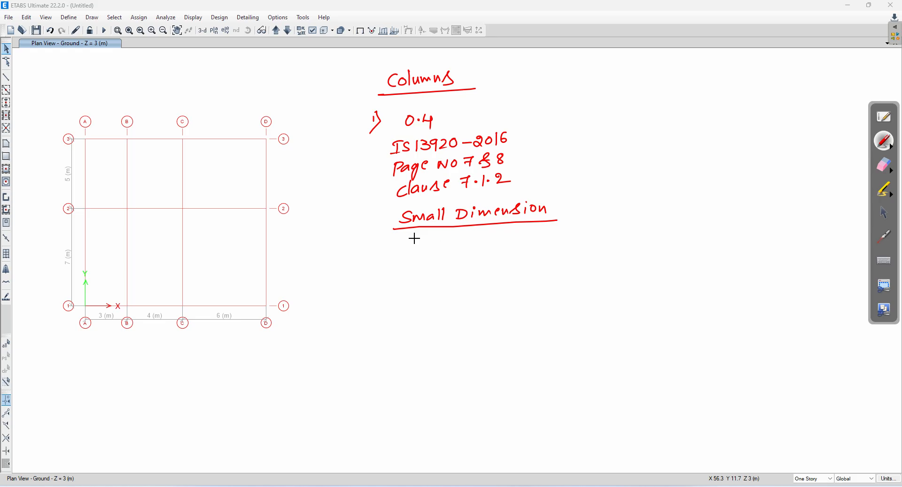
drag(400, 234, 480, 241)
drag(484, 234, 557, 230)
- Circle the dimension fraction and write the rule "c/s aspect Ratio ≮ 0.4" beside it
mouse_move(561, 197)
mouse_down()
mouse_move(420, 204)
mouse_move(461, 251)
mouse_move(563, 232)
mouse_move(554, 199)
mouse_move(659, 169)
mouse_move(667, 151)
mouse_move(676, 158)
mouse_up()
mouse_move(623, 188)
mouse_down()
mouse_move(619, 205)
mouse_move(651, 194)
mouse_up()
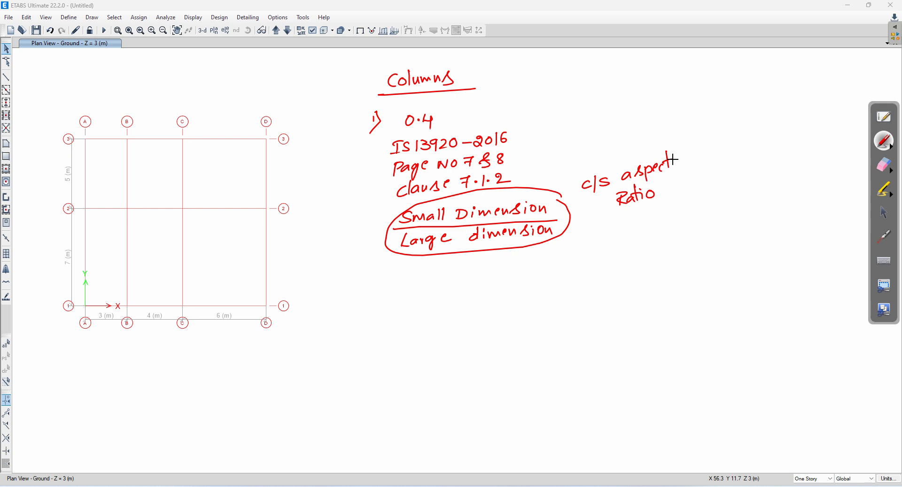
mouse_move(703, 163)
mouse_down()
mouse_move(690, 170)
mouse_move(704, 174)
mouse_move(691, 179)
mouse_move(718, 162)
mouse_move(740, 163)
mouse_move(738, 178)
mouse_up()
click(725, 166)
click(886, 215)
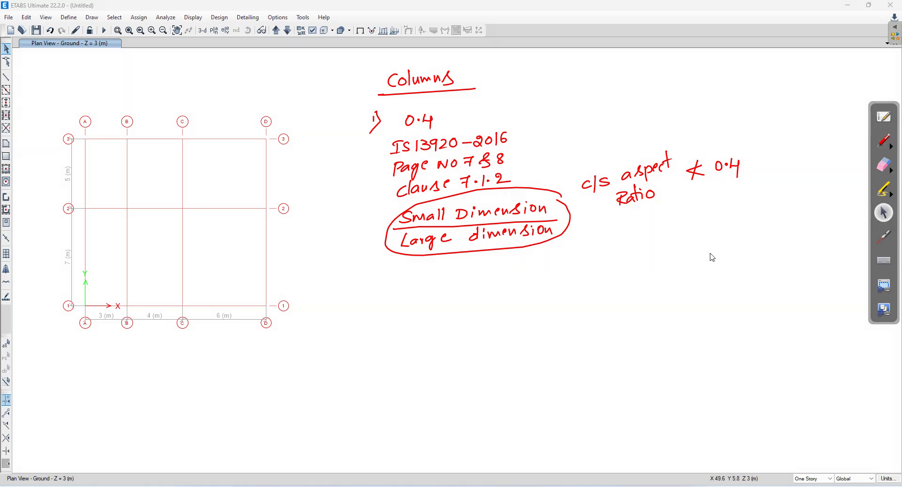
- Switch to the IS 13920 PDF and find clause 7.1.2 on column aspect ratio on printed page 7
click(219, 486)
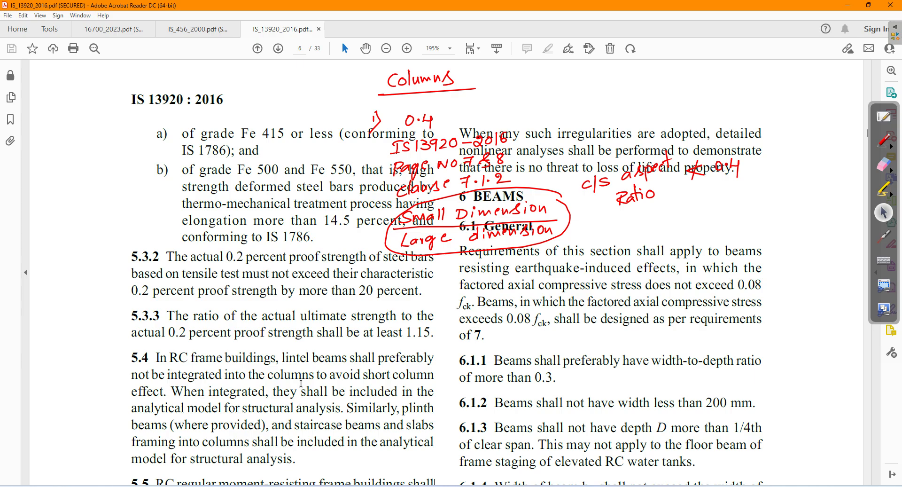
scroll(334, 342, down, 10)
scroll(360, 340, down, 20)
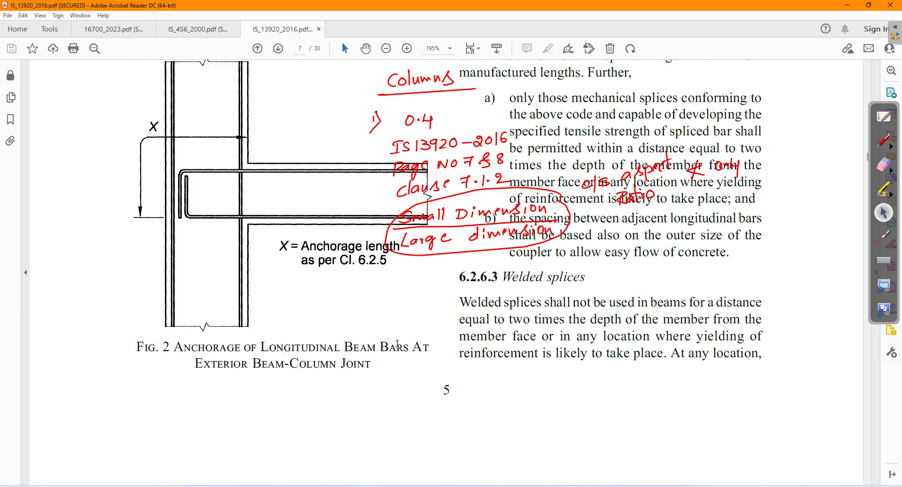
scroll(397, 343, down, 12)
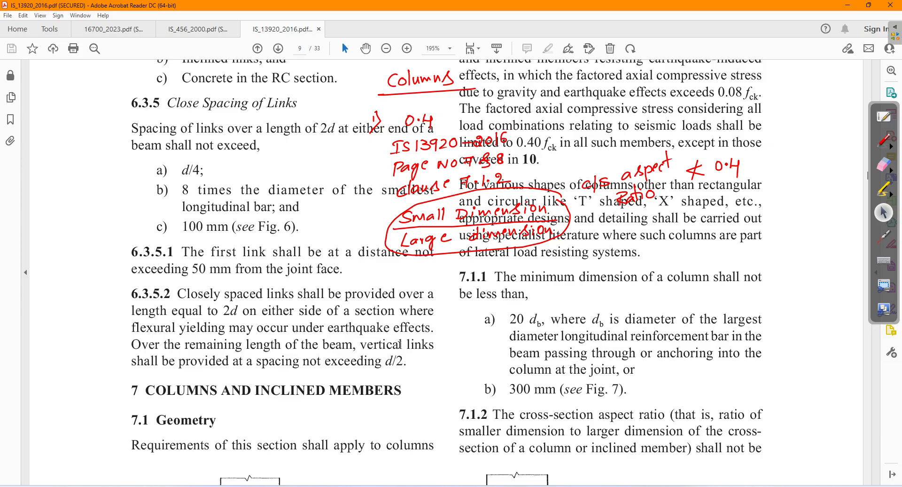
ctrl+scroll(399, 344, down, 1)
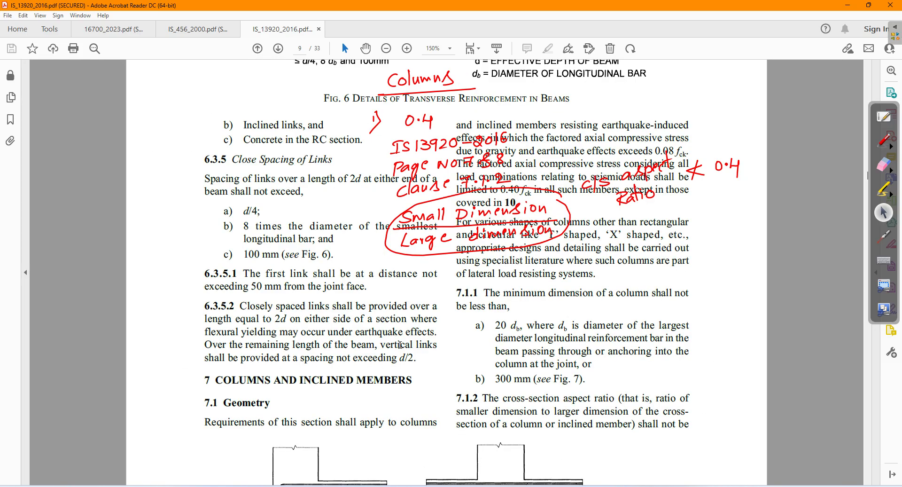
scroll(399, 344, down, 5)
scroll(408, 341, up, 11)
scroll(421, 336, down, 11)
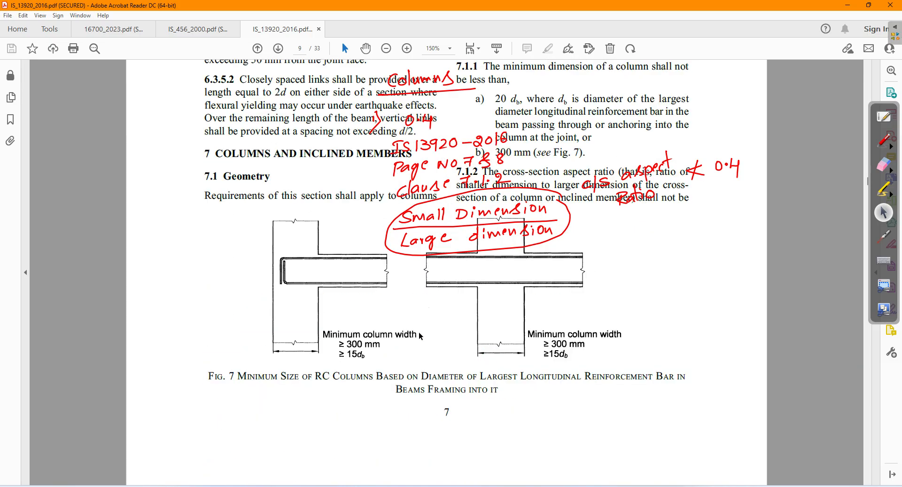
- Erase the handwritten column notes covering clause 7.1 on the IS 13920 page
click(883, 164)
mouse_move(726, 173)
mouse_down()
mouse_move(582, 185)
mouse_move(541, 236)
mouse_move(385, 217)
mouse_move(407, 127)
mouse_move(346, 91)
mouse_move(281, 126)
mouse_move(306, 192)
mouse_up()
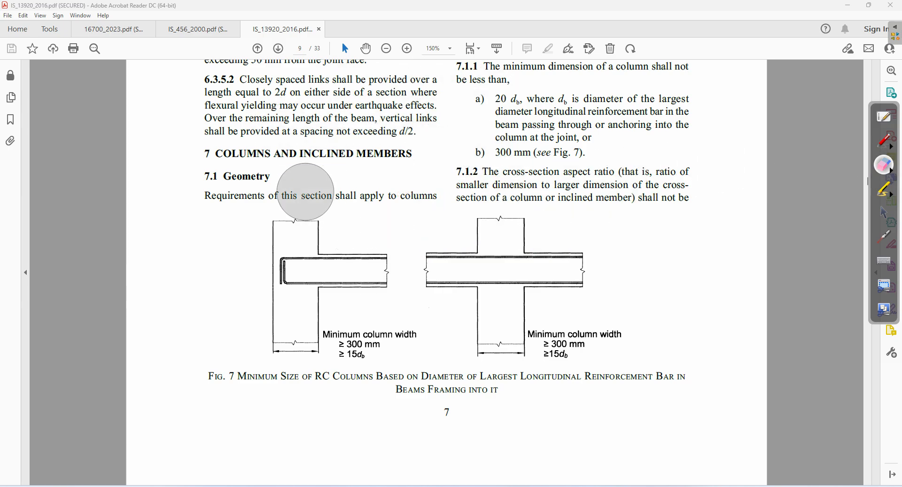
- Circle the start of item a) under clause 7.1.1 and erase the mark
click(885, 146)
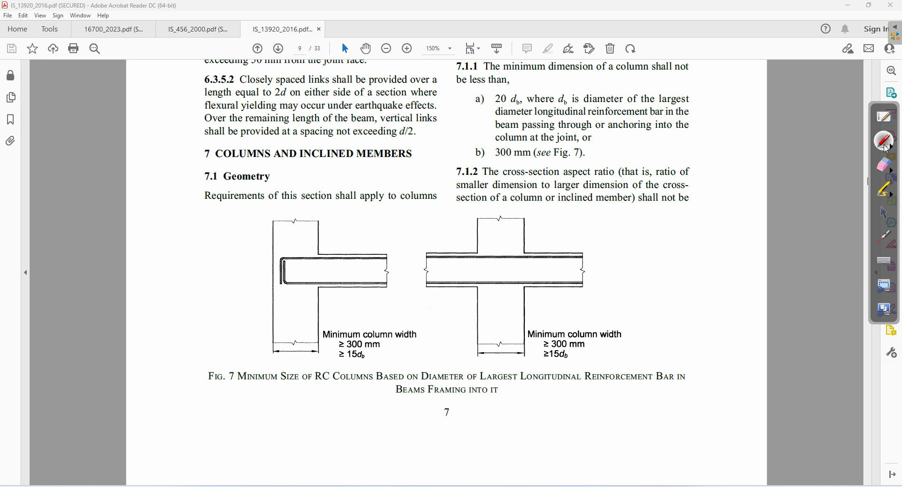
mouse_move(468, 154)
mouse_down()
mouse_move(469, 178)
mouse_move(465, 155)
mouse_up()
click(883, 213)
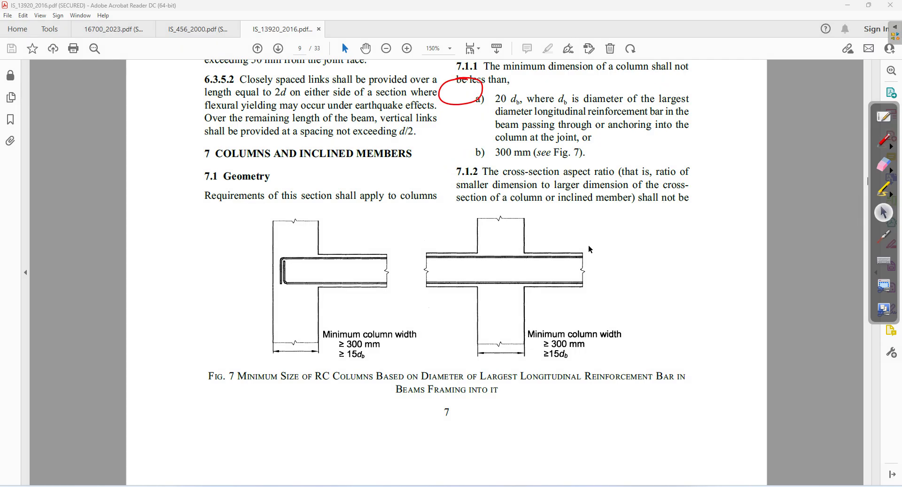
click(883, 164)
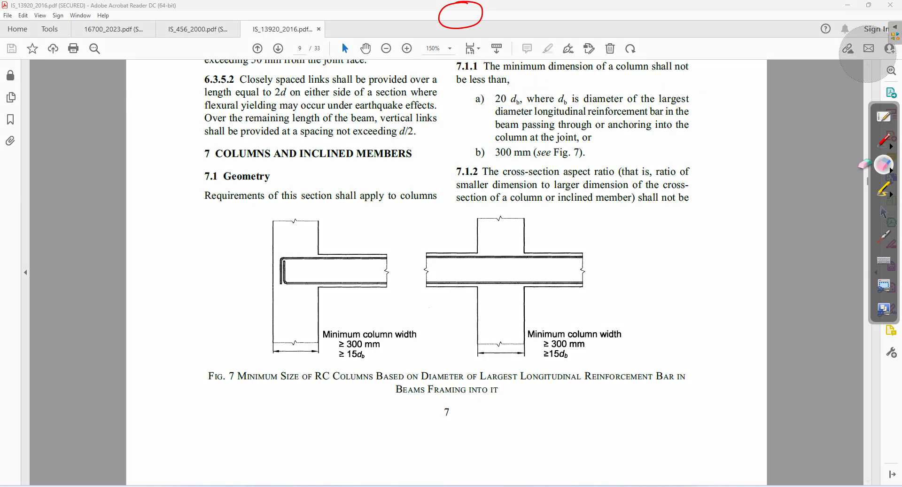
drag(490, 16, 447, 16)
- Read the rest of clause 7.1.2 on the following page and return to the ETABS model
click(884, 212)
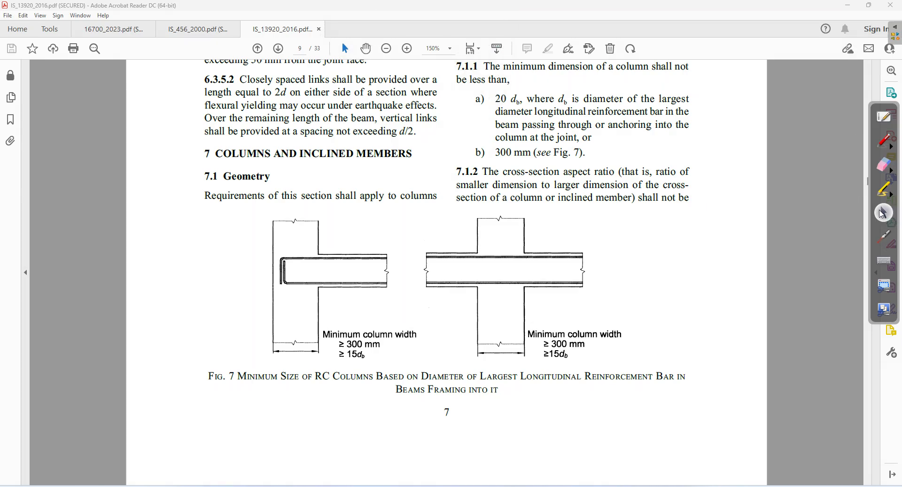
scroll(706, 245, down, 2)
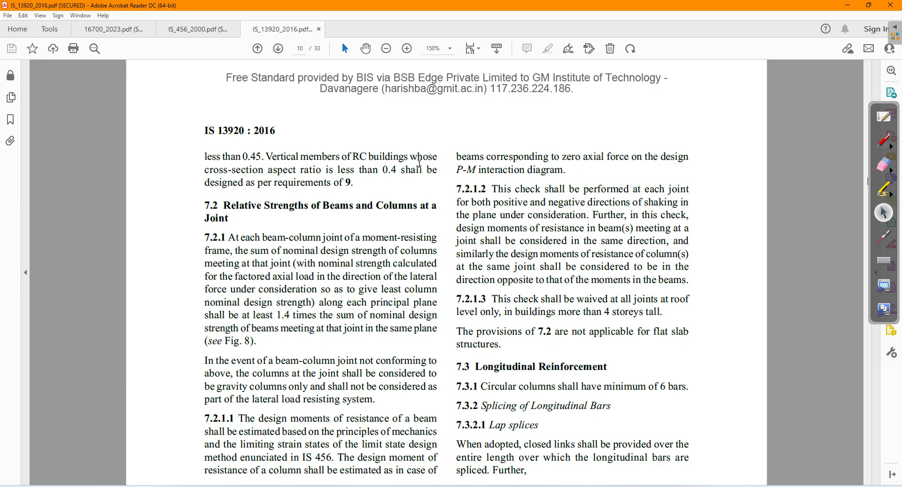
click(848, 6)
- Write the column rule "b/D > 0.4" beside the grid plan and erase it
click(883, 140)
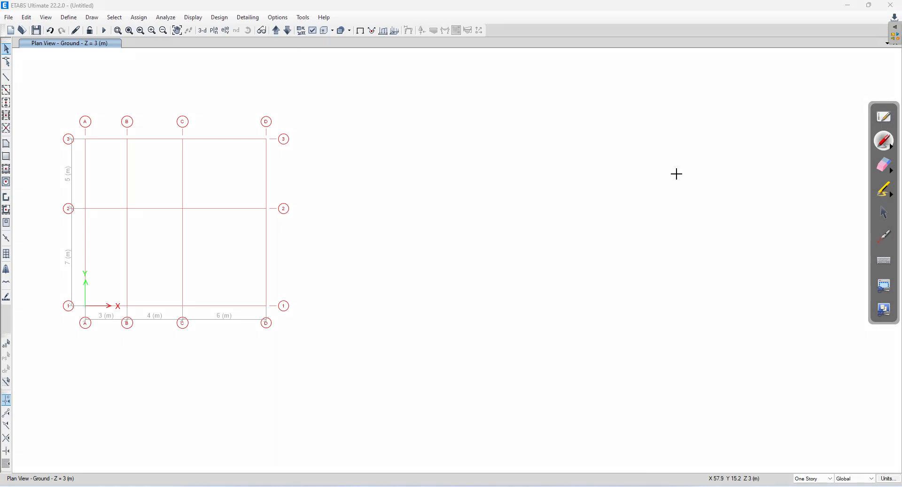
drag(434, 104, 450, 113)
mouse_move(499, 100)
mouse_down()
mouse_move(506, 126)
mouse_move(561, 100)
mouse_move(582, 107)
mouse_up()
click(567, 106)
mouse_move(582, 99)
mouse_down()
mouse_move(580, 120)
mouse_move(546, 115)
mouse_up()
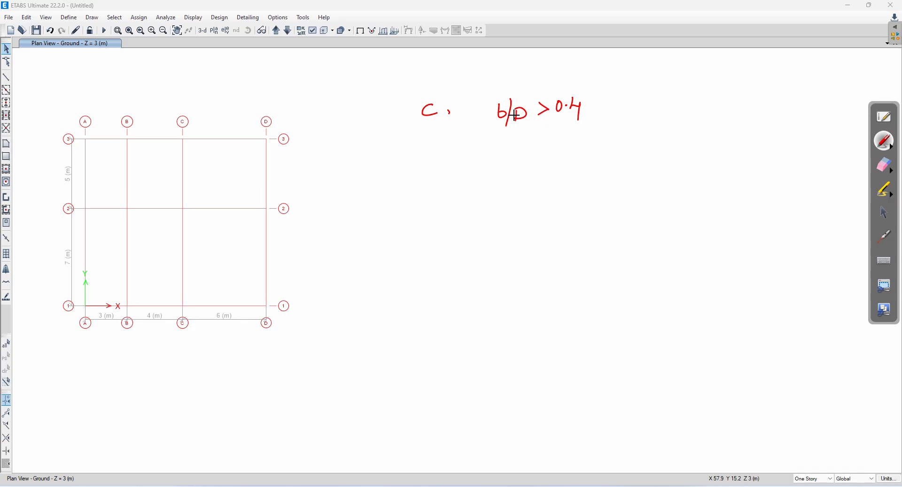
click(888, 166)
mouse_move(711, 145)
mouse_down()
mouse_move(459, 101)
mouse_move(395, 103)
mouse_up()
click(887, 214)
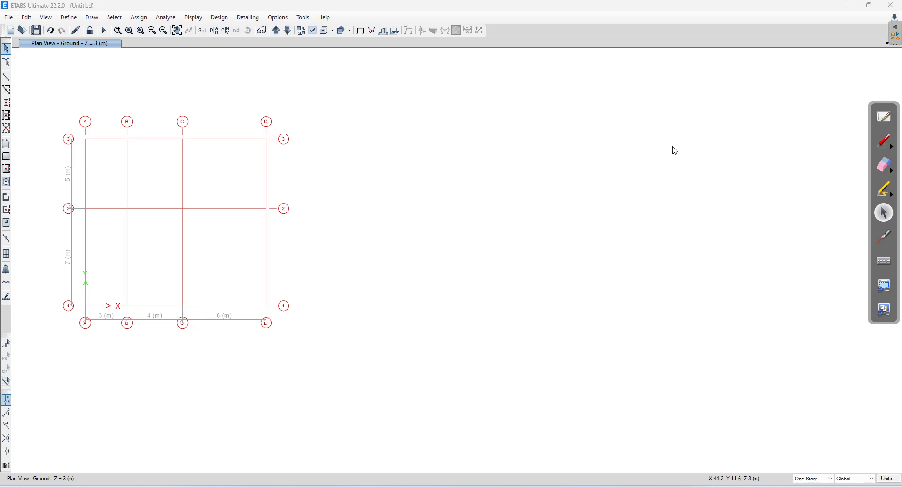
- Switch to AutoCAD and check the column sizes labelled on the framing plan
middle_drag(423, 223, 582, 241)
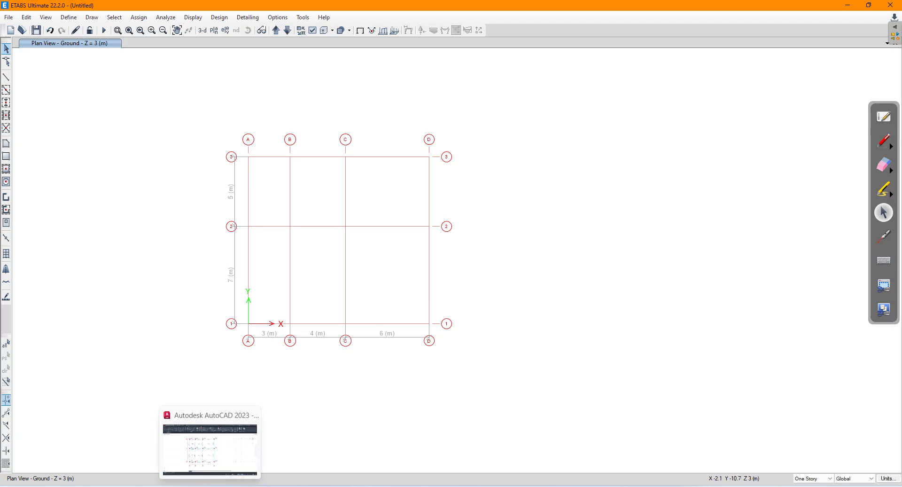
click(212, 484)
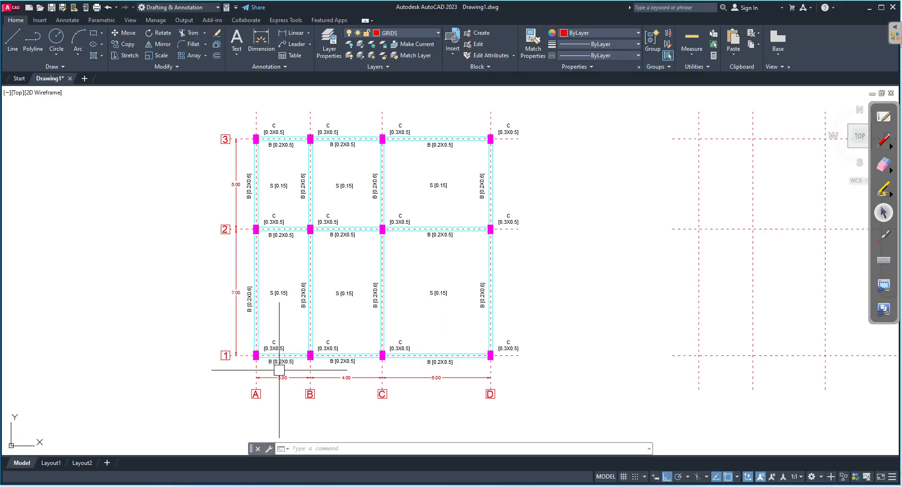
scroll(263, 360, up, 2)
scroll(403, 371, down, 2)
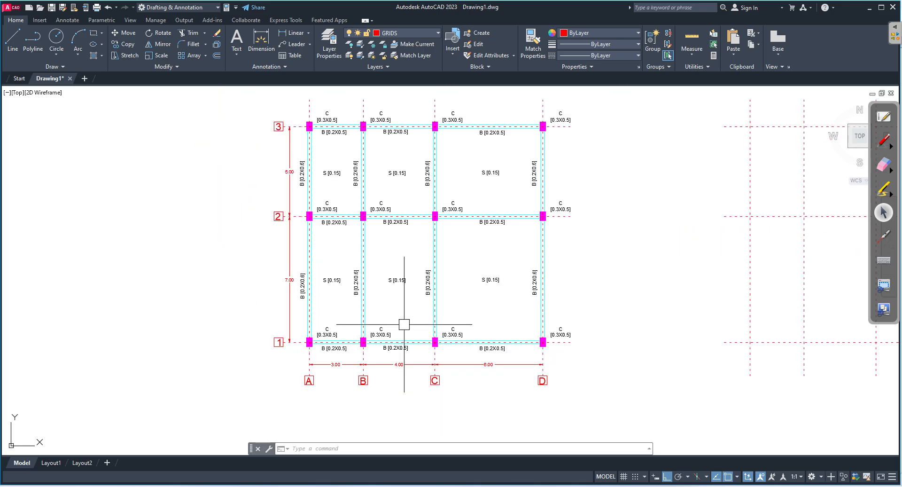
scroll(582, 340, up, 6)
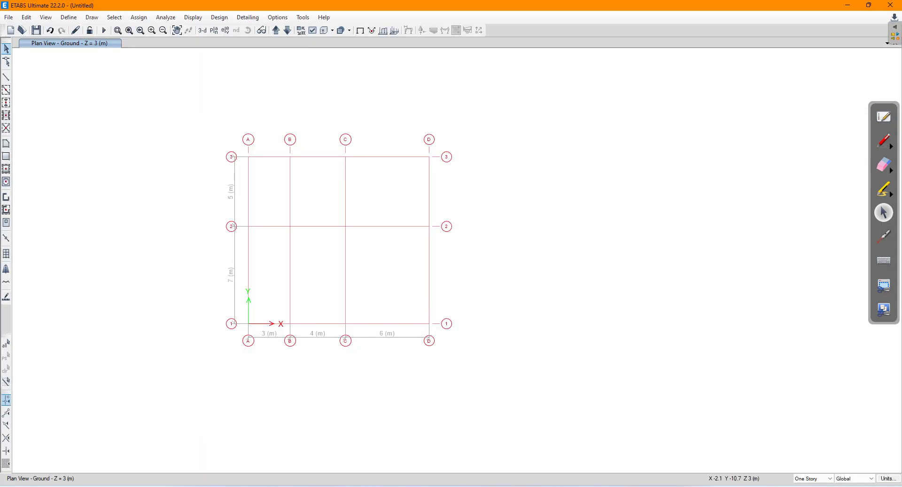
- Add a concrete rectangular frame section named "C 200X500" with material M25
click(70, 18)
mouse_move(104, 50)
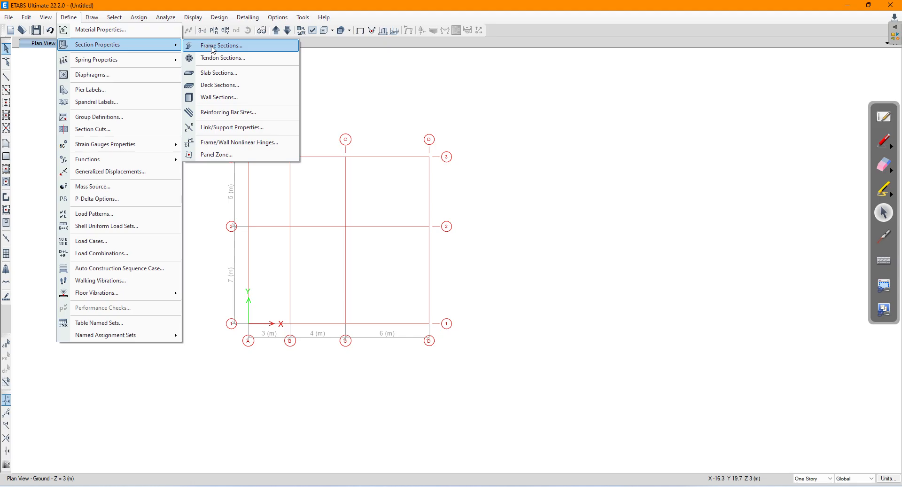
click(240, 47)
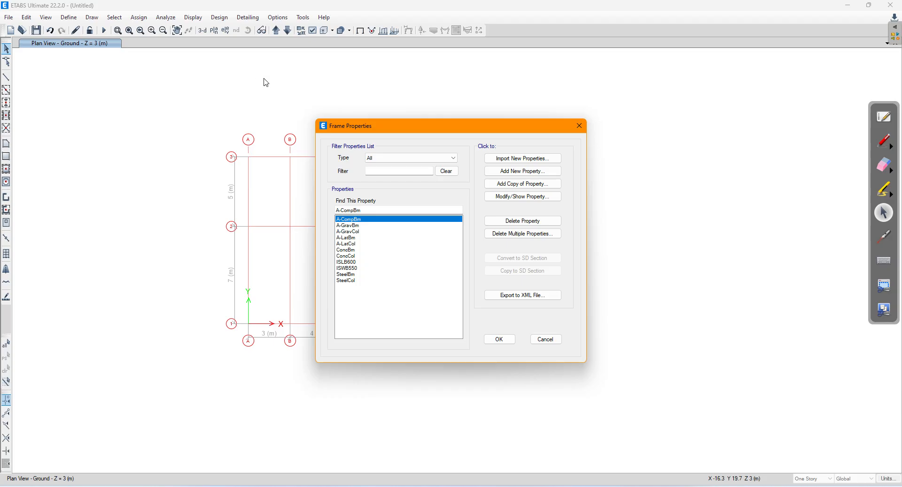
click(506, 176)
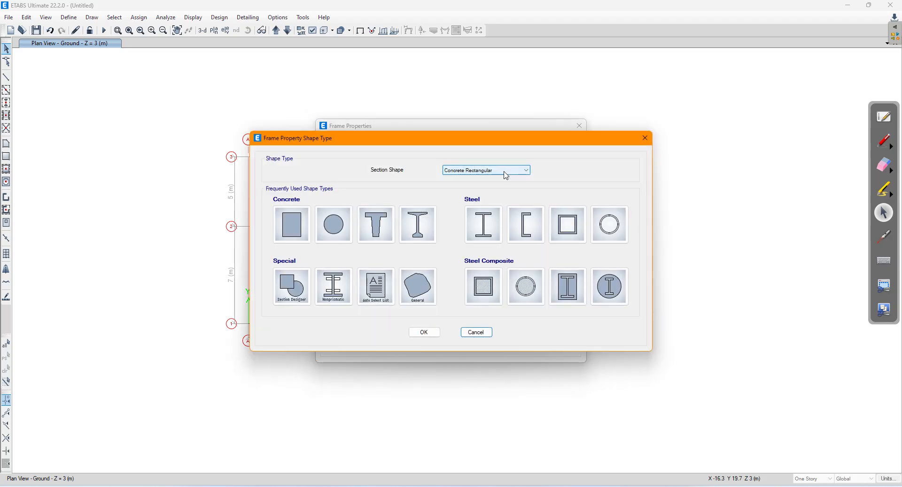
click(291, 224)
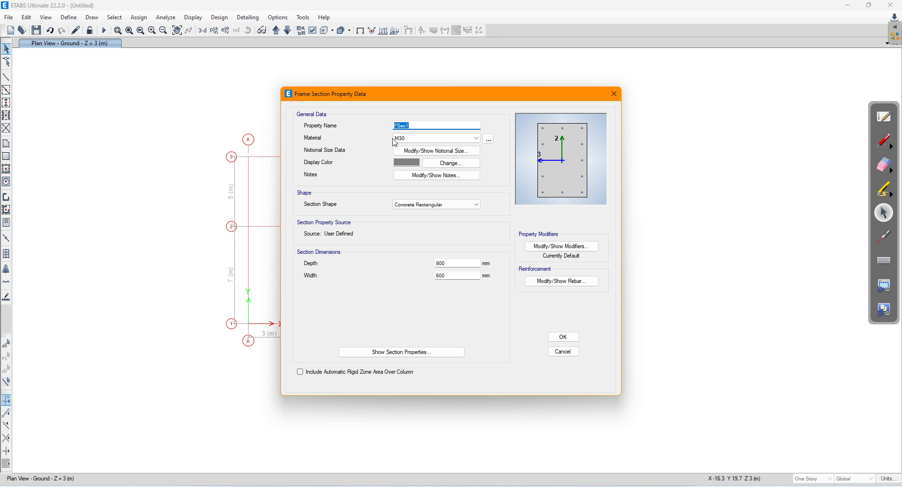
text(C 200X500)
click(437, 138)
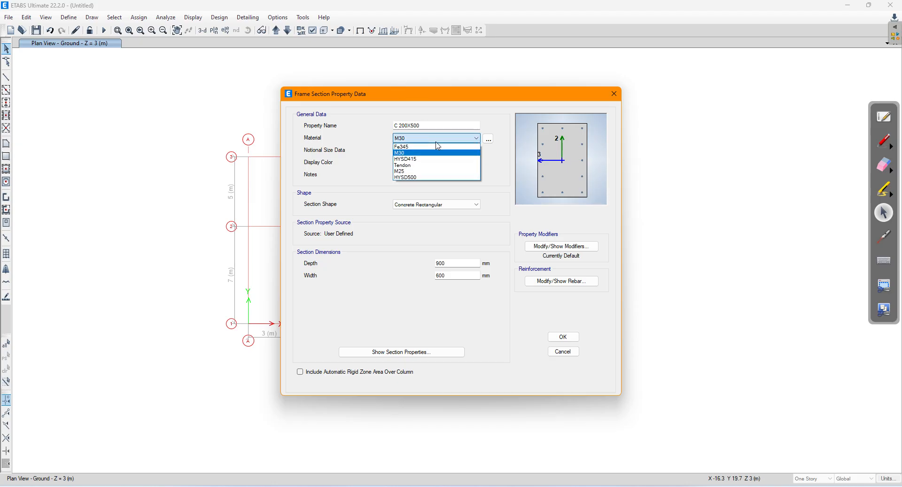
click(407, 172)
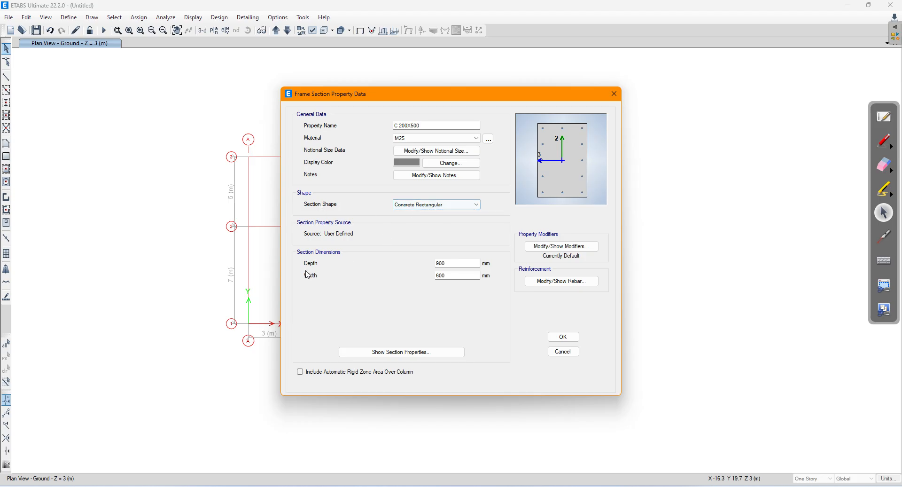
- Set the C 200X500 section's depth to 500 mm and width to 200 mm
double_click(448, 264)
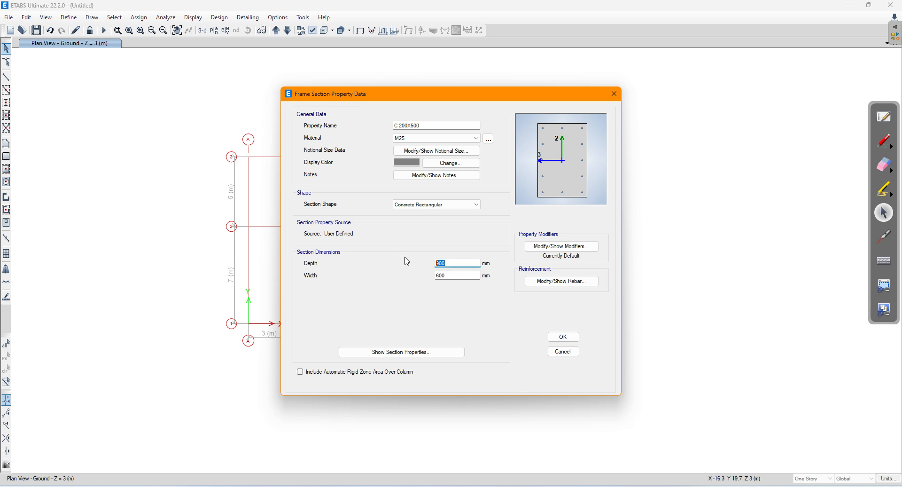
text(5)
key(Return)
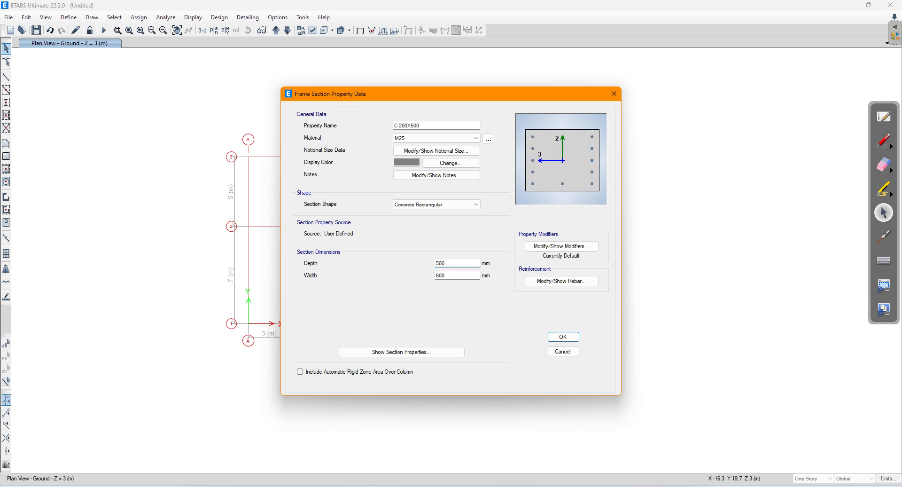
drag(446, 275, 408, 287)
text(2)
key(Return)
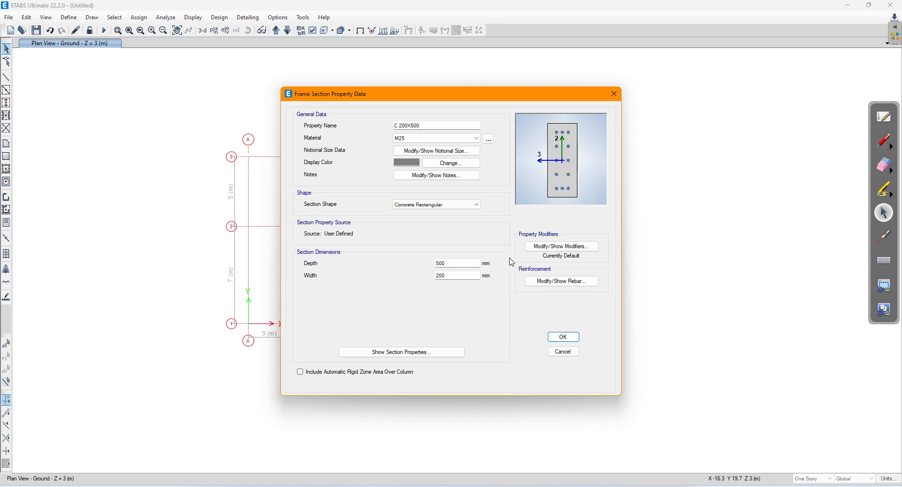
- Open the section's reinforcement data and annotate the P-M2-M3 column design type with "axial force" and "biaxial bending"
click(545, 284)
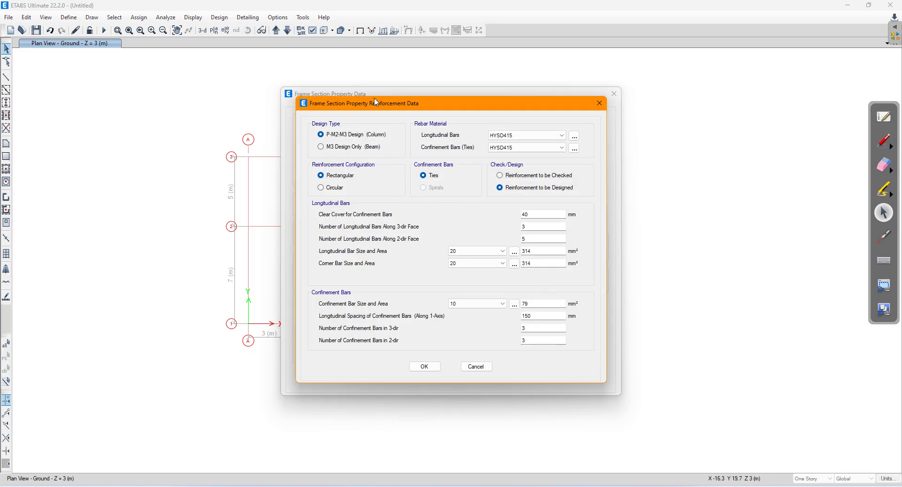
drag(371, 109, 469, 102)
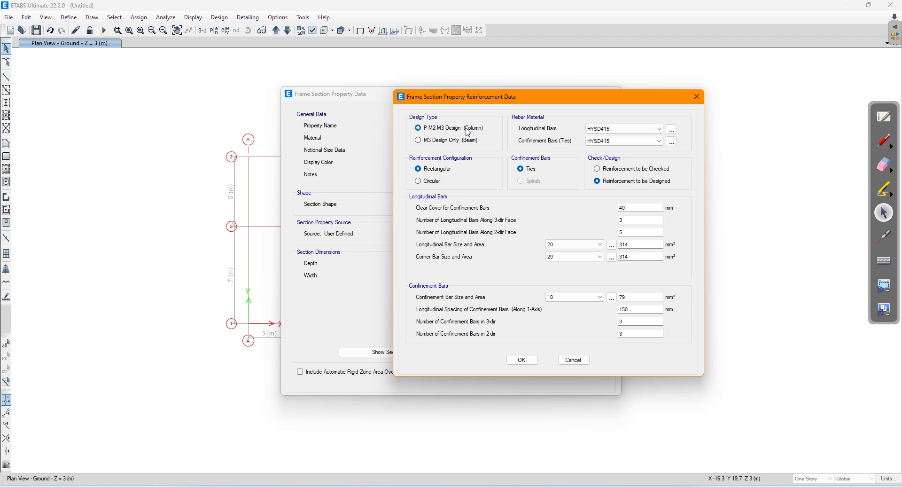
click(882, 145)
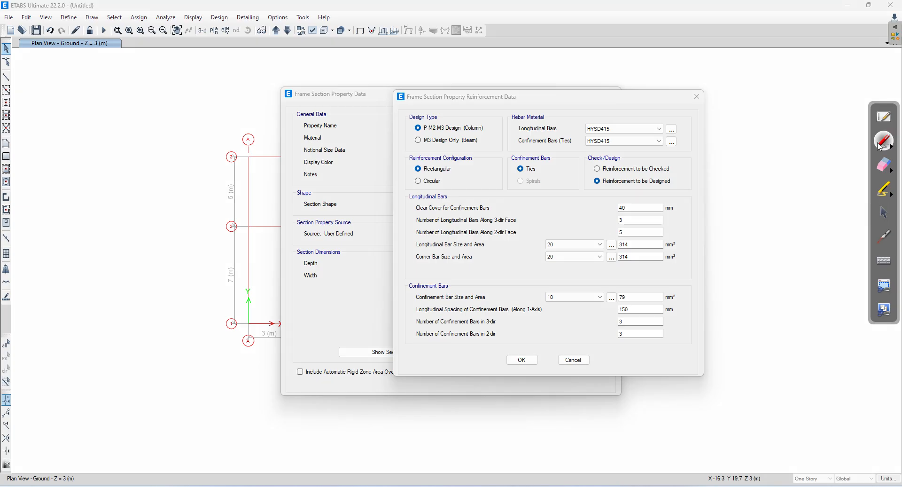
mouse_move(424, 124)
mouse_down()
mouse_move(459, 93)
mouse_move(535, 63)
mouse_up()
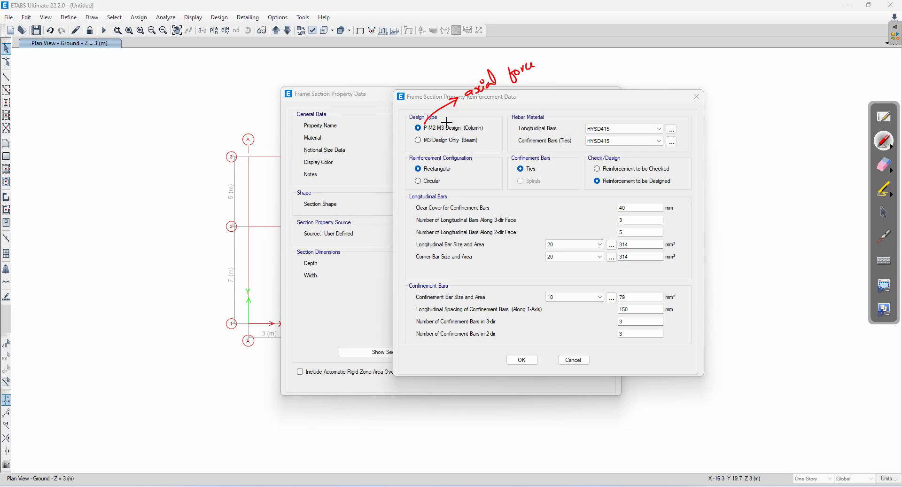
mouse_move(445, 121)
mouse_down()
mouse_move(485, 105)
mouse_move(479, 112)
mouse_up()
mouse_move(496, 96)
mouse_down()
mouse_move(522, 94)
mouse_move(564, 64)
mouse_move(569, 75)
mouse_move(581, 49)
mouse_move(613, 45)
mouse_up()
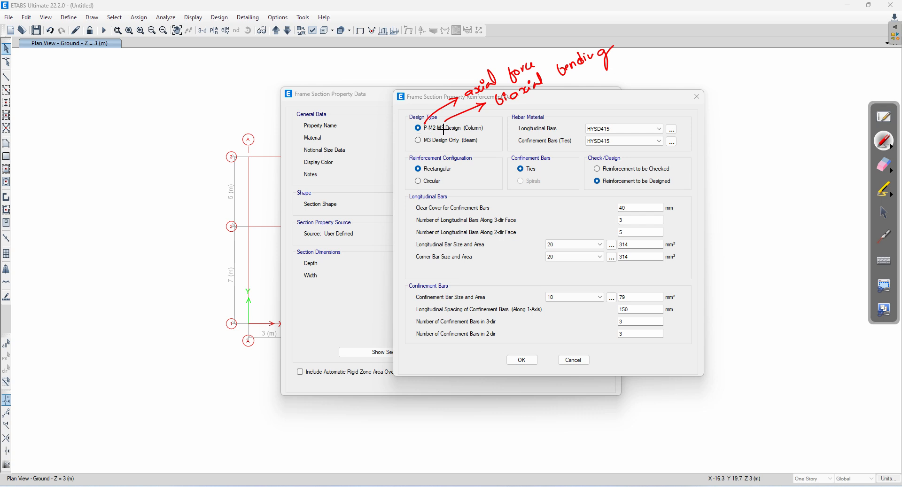
- Draw an arrow beside the Longitudinal Bars rebar material
click(884, 164)
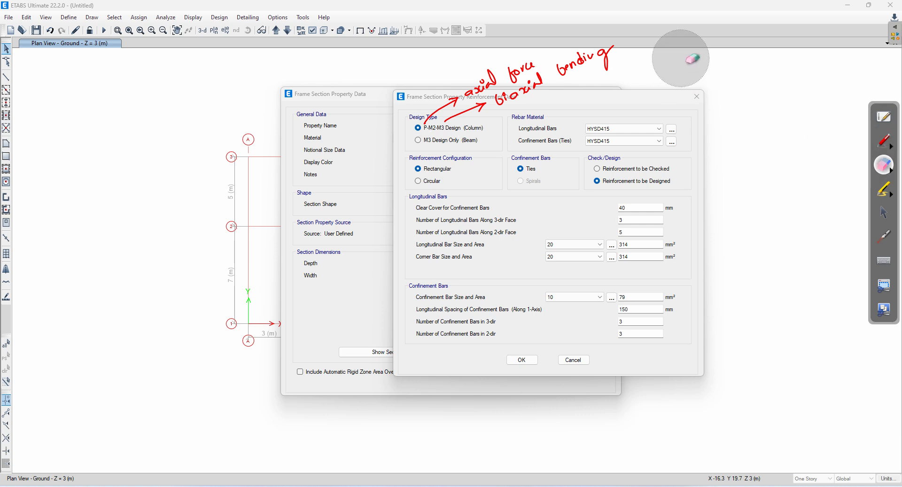
click(884, 140)
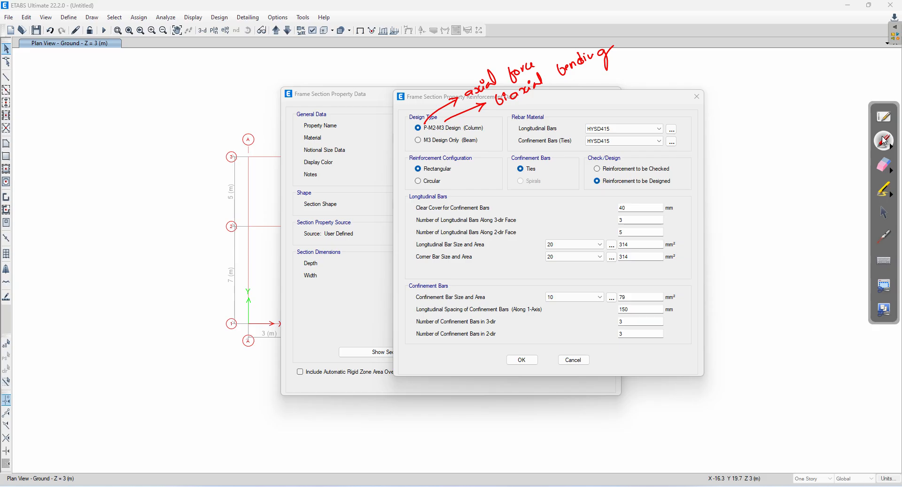
mouse_move(563, 123)
mouse_down()
mouse_move(595, 104)
mouse_move(603, 112)
mouse_up()
click(884, 212)
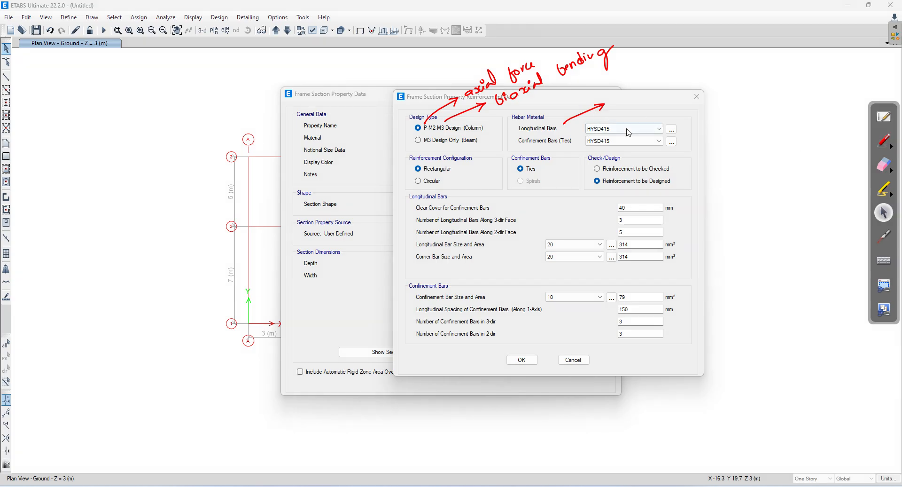
- Set the rebar material to HYSD500 for both the longitudinal bars and the confinement bars (ties)
click(628, 129)
click(617, 143)
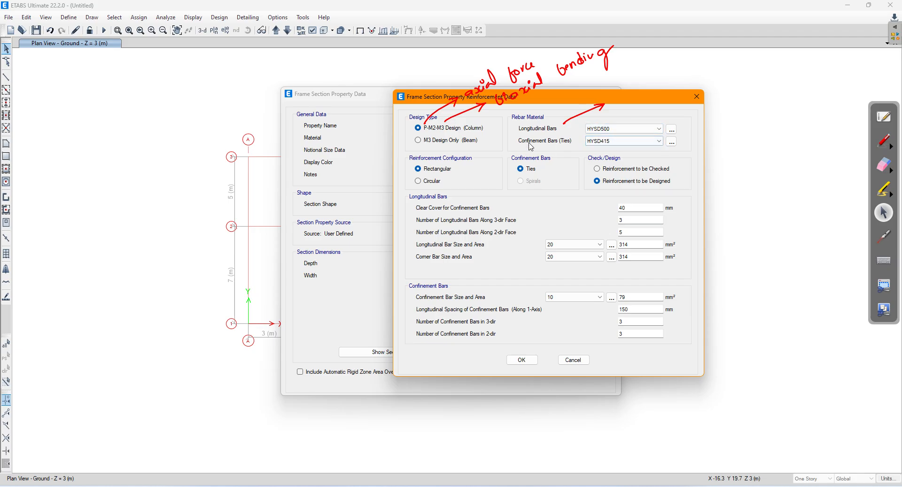
click(610, 141)
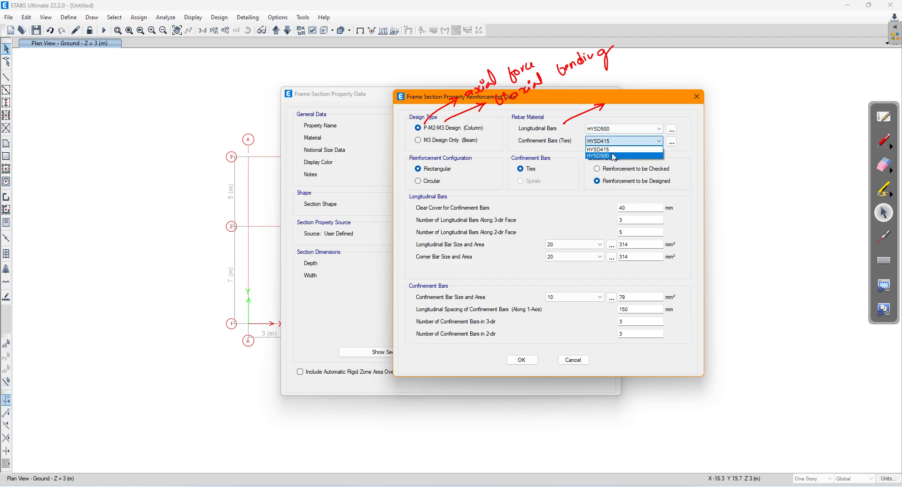
click(613, 156)
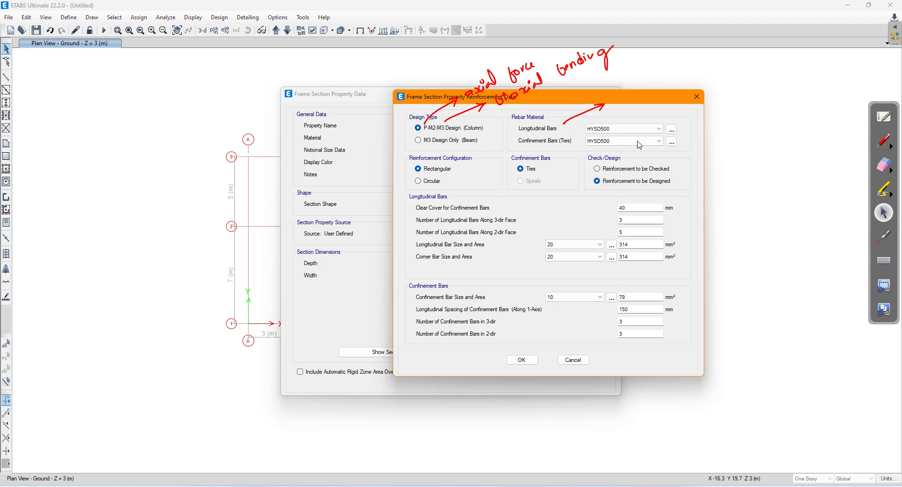
- Underline Confinement Bars (Ties), note "stirrups" below it and add an arrow labelled "shear reinforcement"
click(884, 140)
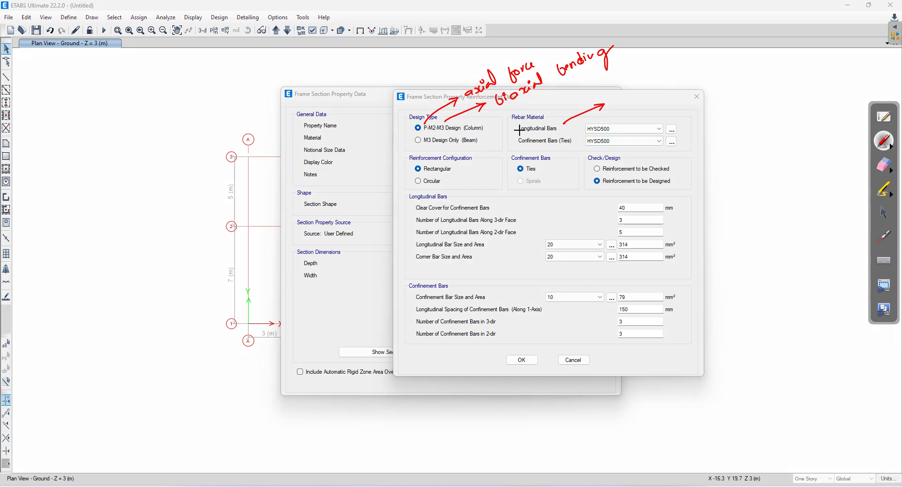
mouse_move(519, 148)
mouse_down()
mouse_move(574, 145)
mouse_move(553, 159)
mouse_move(590, 148)
mouse_up()
mouse_move(685, 140)
mouse_down()
mouse_move(832, 126)
mouse_move(859, 114)
mouse_up()
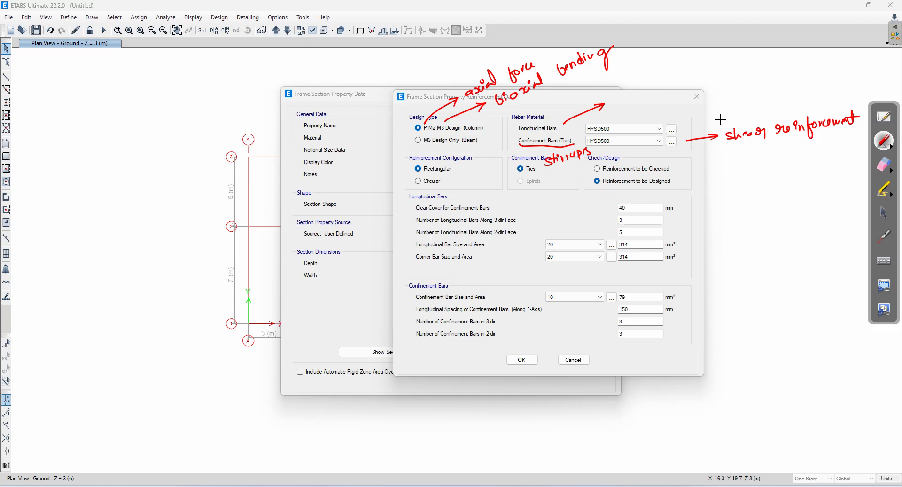
- Draw an arrow from the Confinement Bars (Ties) material labelled "HYSD 500" and write "HYSD 415" below the shear reinforcement note
mouse_move(654, 141)
mouse_down()
mouse_move(766, 79)
mouse_move(791, 77)
mouse_up()
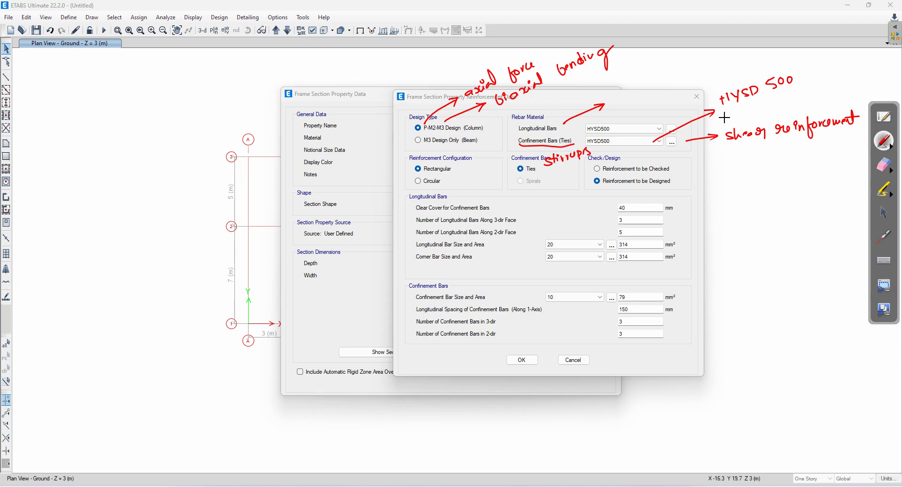
mouse_move(724, 166)
mouse_down()
mouse_move(723, 177)
mouse_move(733, 171)
mouse_up()
mouse_move(732, 165)
mouse_down()
mouse_move(731, 178)
mouse_move(757, 171)
mouse_up()
mouse_move(775, 164)
mouse_down()
mouse_move(778, 174)
mouse_move(792, 170)
mouse_up()
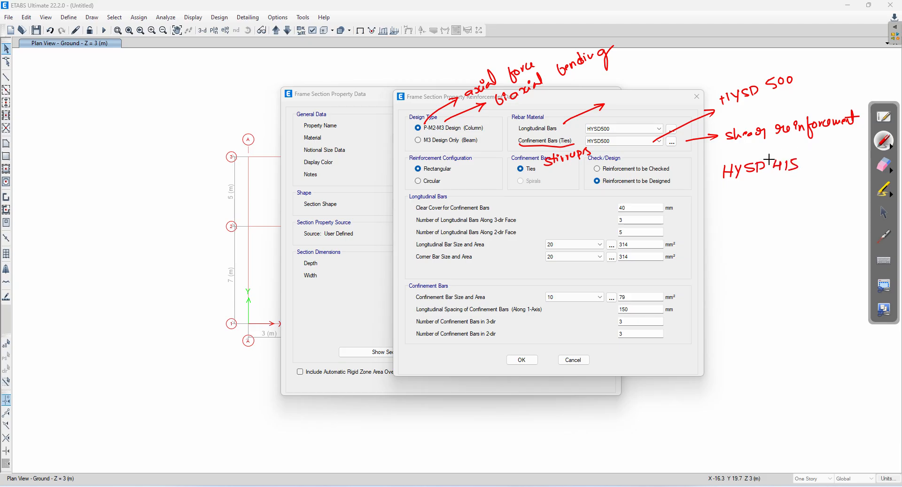
- Write "IS 456:2000" and "shear" below the HYSD 415 note and draw a curved arrow from the code reference to HYSD 415
mouse_move(726, 192)
mouse_down()
mouse_move(722, 202)
mouse_move(730, 191)
mouse_up()
drag(718, 203, 754, 195)
mouse_move(753, 190)
mouse_down()
mouse_move(752, 199)
mouse_move(765, 188)
mouse_up()
drag(774, 187, 798, 193)
click(782, 187)
click(782, 192)
drag(803, 184, 818, 187)
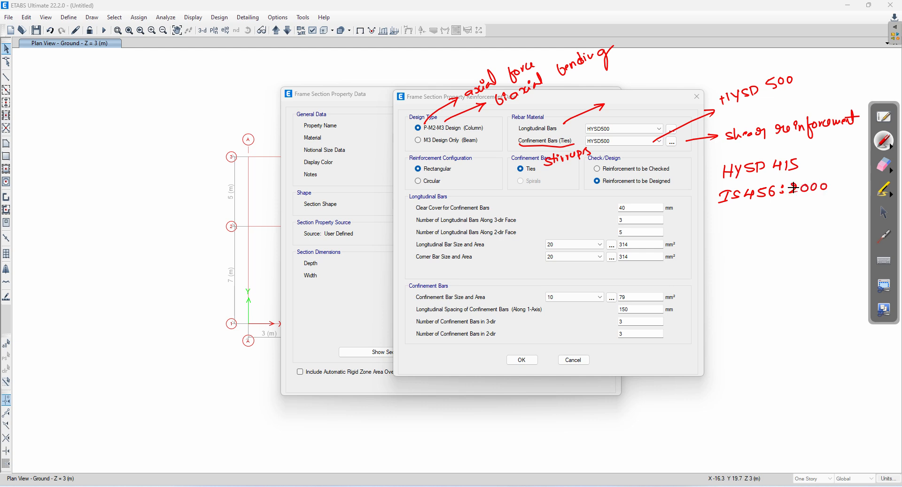
mouse_move(737, 211)
mouse_down()
mouse_move(727, 215)
mouse_move(769, 209)
mouse_up()
mouse_move(803, 200)
mouse_down()
mouse_move(840, 187)
mouse_move(813, 160)
mouse_up()
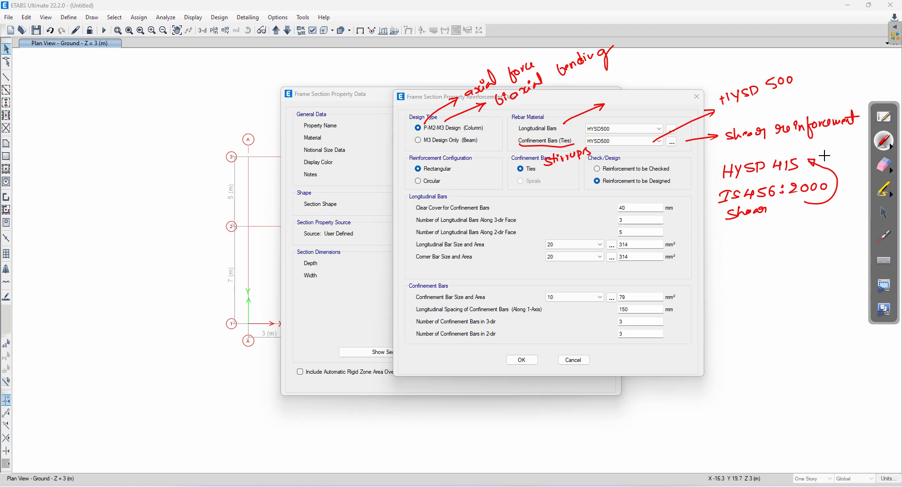
- Erase all handwritten annotations over the reinforcement data and return to the normal pointer
click(881, 169)
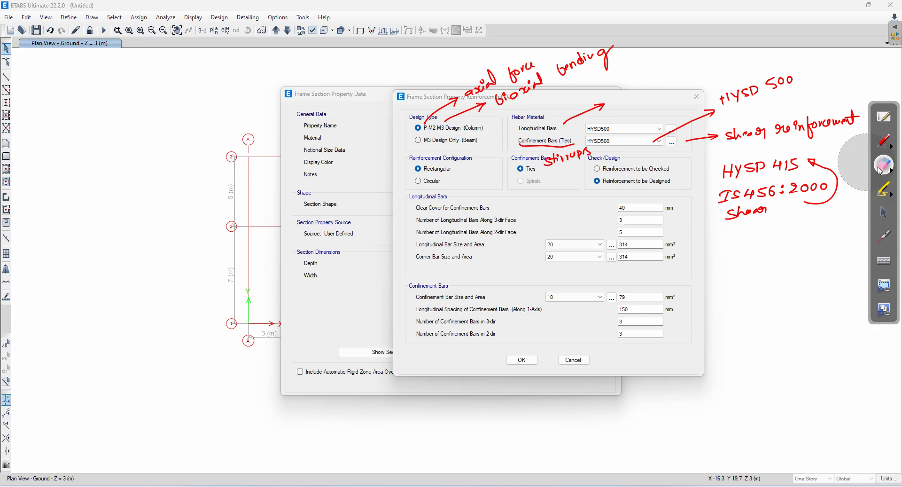
click(884, 140)
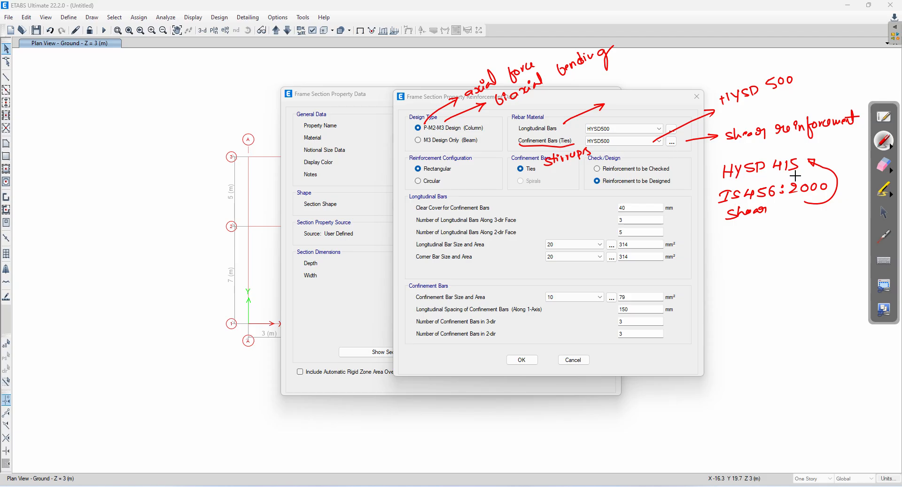
click(885, 164)
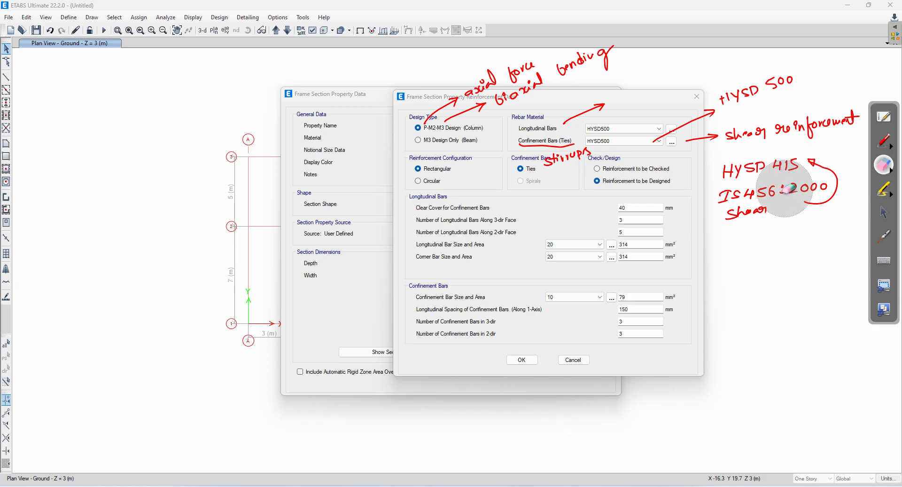
mouse_move(738, 212)
mouse_down()
mouse_move(823, 150)
mouse_move(740, 66)
mouse_move(517, 142)
mouse_move(477, 98)
mouse_move(574, 110)
mouse_move(562, 122)
mouse_up()
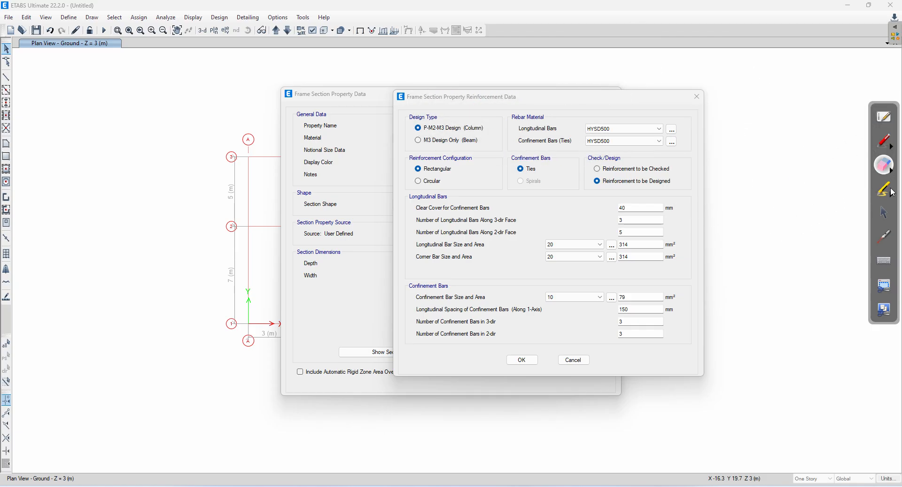
click(884, 214)
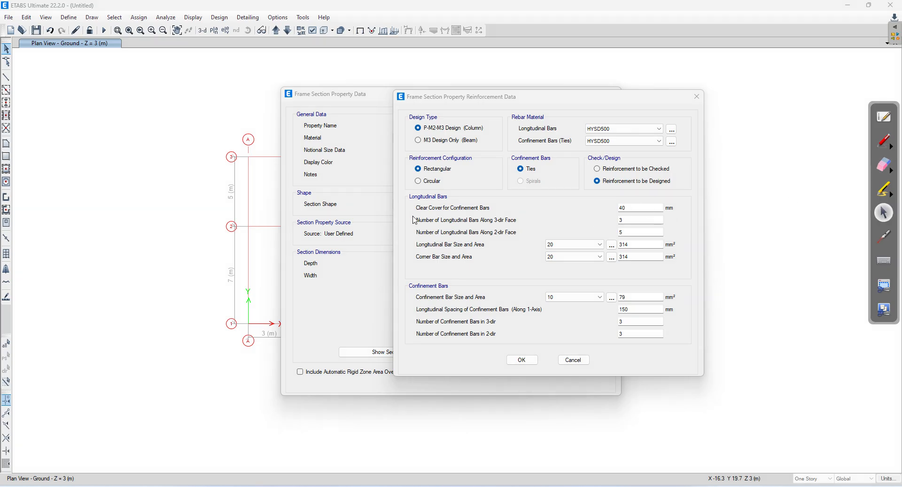
- Handwrite the clear covers in red: slabs and walls 15 mm, beams 25 mm, columns 40 mm, footings 50 mm, raft foundations 75 mm
click(634, 211)
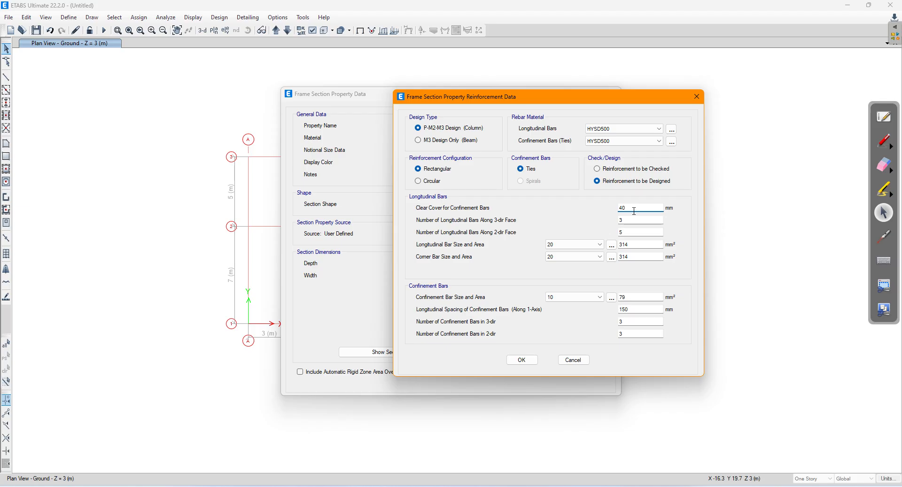
click(883, 142)
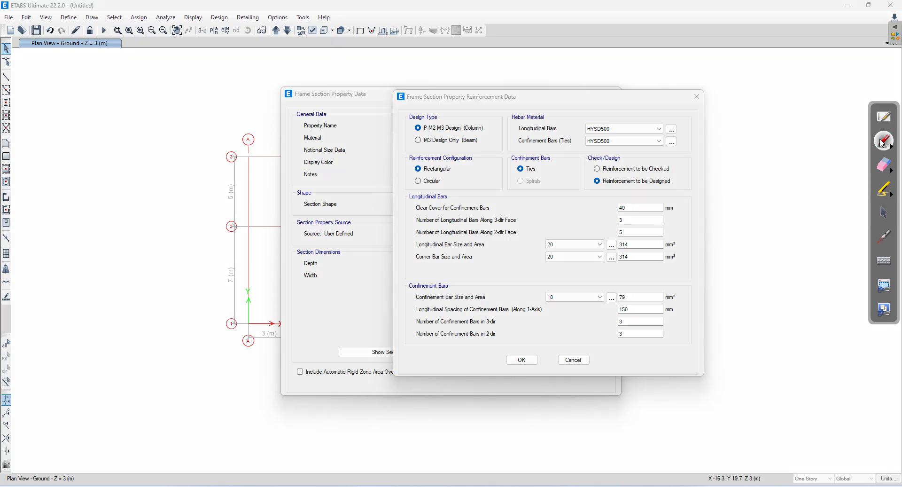
mouse_move(36, 125)
mouse_down()
mouse_move(67, 111)
mouse_move(47, 143)
mouse_move(47, 162)
mouse_move(69, 150)
mouse_up()
drag(88, 117, 141, 91)
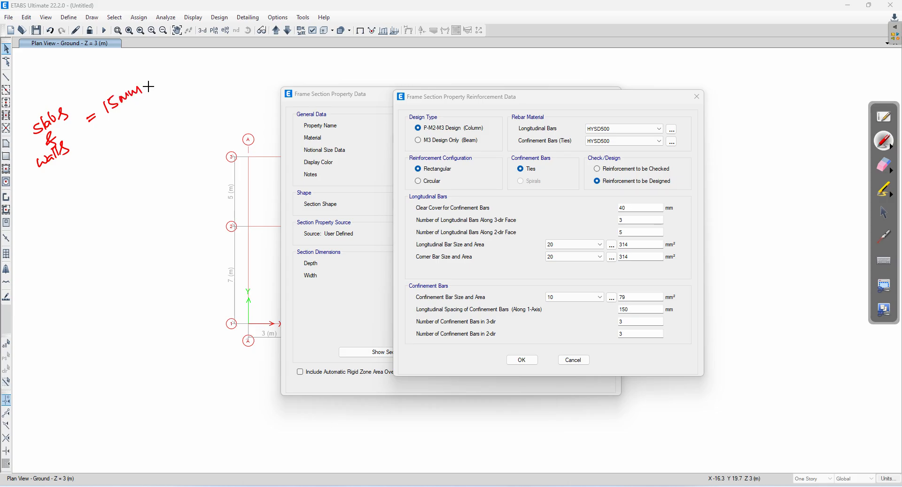
mouse_move(48, 180)
mouse_down()
mouse_move(50, 191)
mouse_move(142, 123)
mouse_move(159, 124)
mouse_up()
mouse_move(64, 209)
mouse_down()
mouse_move(59, 219)
mouse_move(183, 143)
mouse_up()
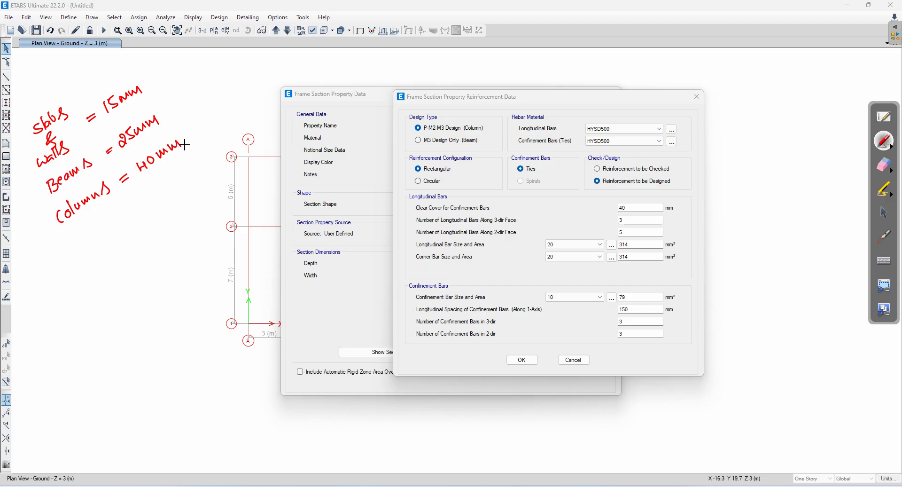
mouse_move(68, 245)
mouse_down()
mouse_move(94, 239)
mouse_move(88, 235)
mouse_move(182, 173)
mouse_up()
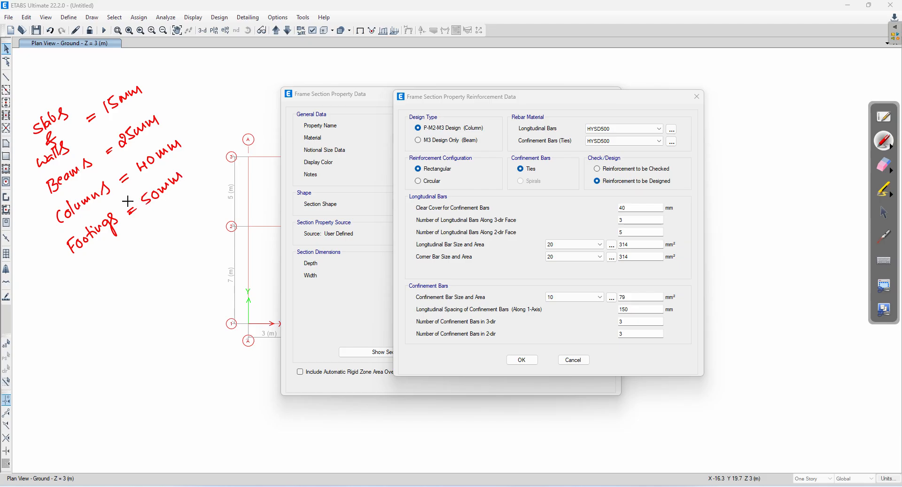
mouse_move(71, 281)
mouse_down()
mouse_move(62, 283)
mouse_move(89, 270)
mouse_move(84, 315)
mouse_move(81, 303)
mouse_move(93, 303)
mouse_move(117, 268)
mouse_move(207, 209)
mouse_up()
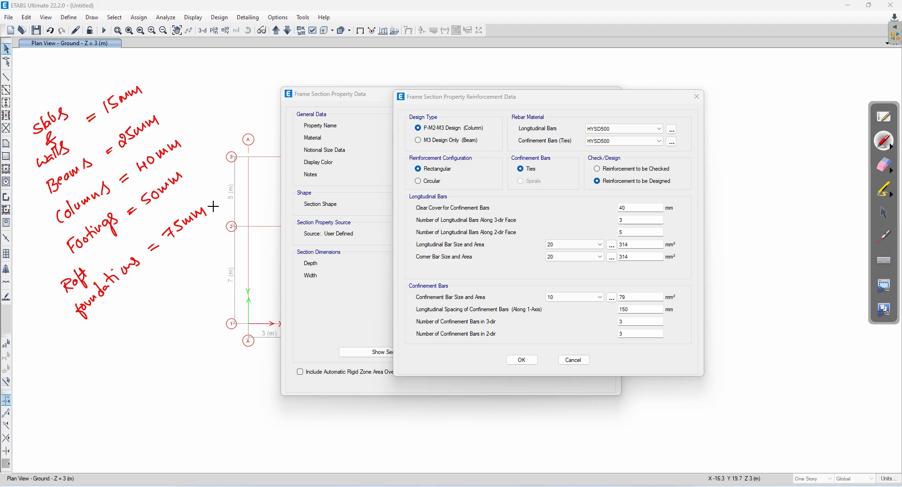
drag(155, 81, 210, 175)
mouse_move(203, 100)
mouse_down()
mouse_move(197, 111)
mouse_move(259, 59)
mouse_up()
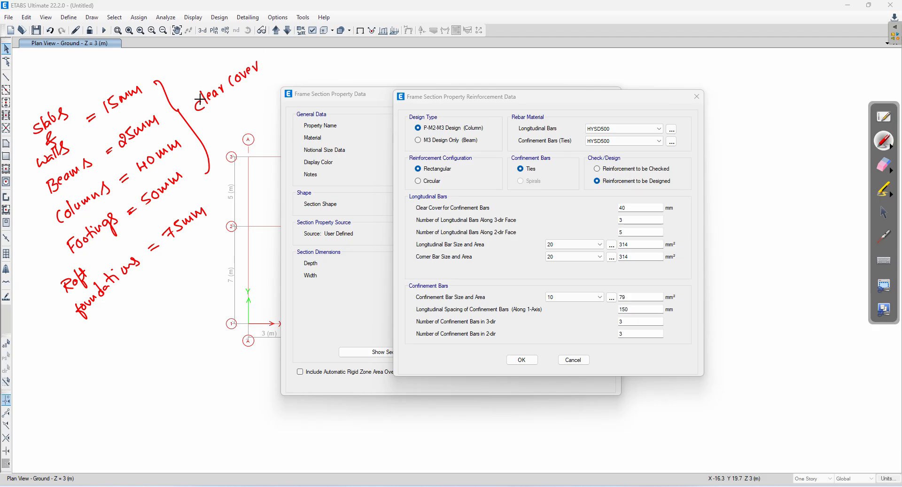
- Add the code references SP 34 and IS 456:2000 below the cover notes and erase all the handwriting
mouse_move(83, 330)
mouse_down()
mouse_move(76, 345)
mouse_move(91, 343)
mouse_up()
drag(83, 335, 109, 330)
drag(109, 324, 118, 318)
mouse_move(85, 356)
mouse_down()
mouse_move(93, 353)
mouse_move(91, 365)
mouse_move(118, 347)
mouse_up()
mouse_move(114, 337)
mouse_down()
mouse_move(118, 353)
mouse_move(115, 335)
mouse_up()
drag(115, 335, 119, 343)
mouse_move(127, 329)
mouse_down()
mouse_move(129, 337)
mouse_move(147, 324)
mouse_up()
click(135, 326)
click(136, 331)
drag(148, 314, 167, 308)
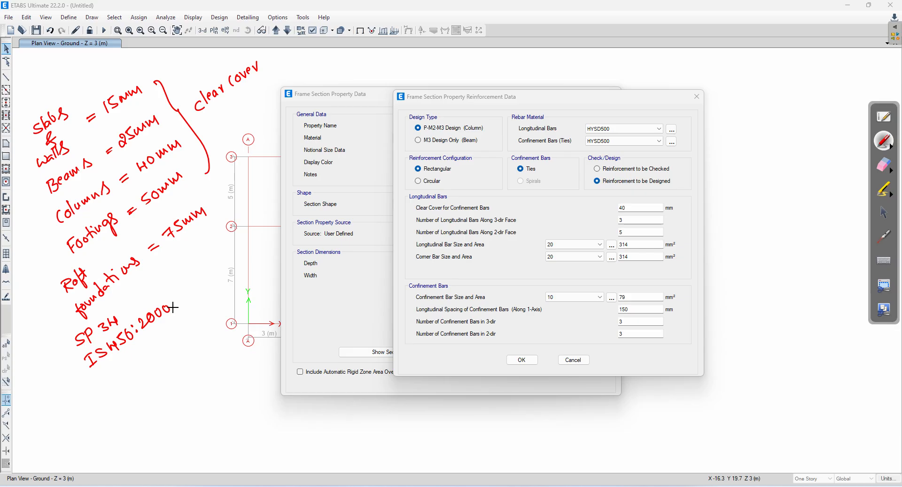
click(886, 167)
mouse_move(164, 328)
mouse_down()
mouse_move(104, 333)
mouse_move(120, 253)
mouse_move(19, 258)
mouse_move(44, 108)
mouse_move(151, 109)
mouse_move(191, 150)
mouse_up()
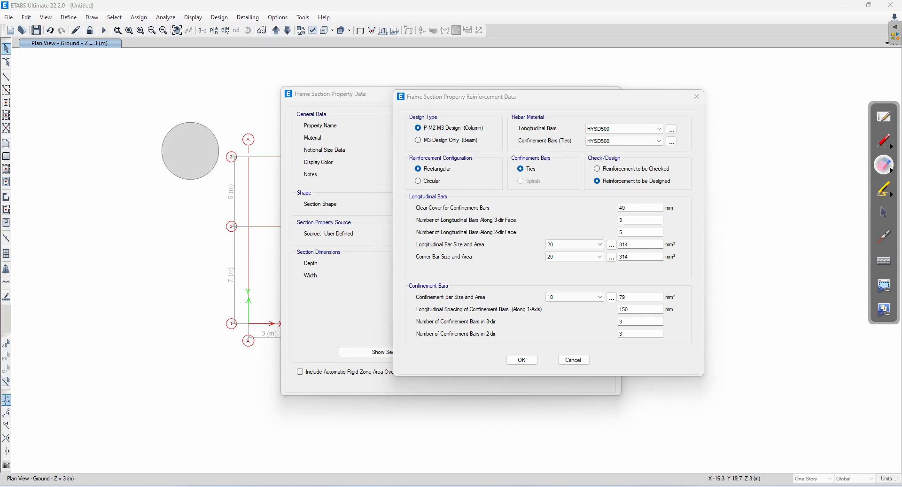
- Tick the clear cover for confinement bars with the red pen, erase the mark and return to the pointer
click(884, 142)
drag(663, 205, 700, 194)
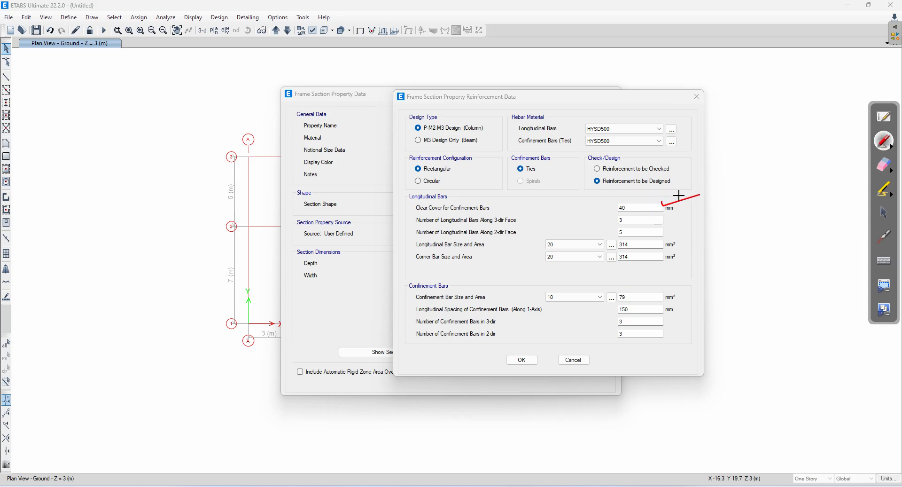
click(883, 166)
click(682, 203)
click(884, 213)
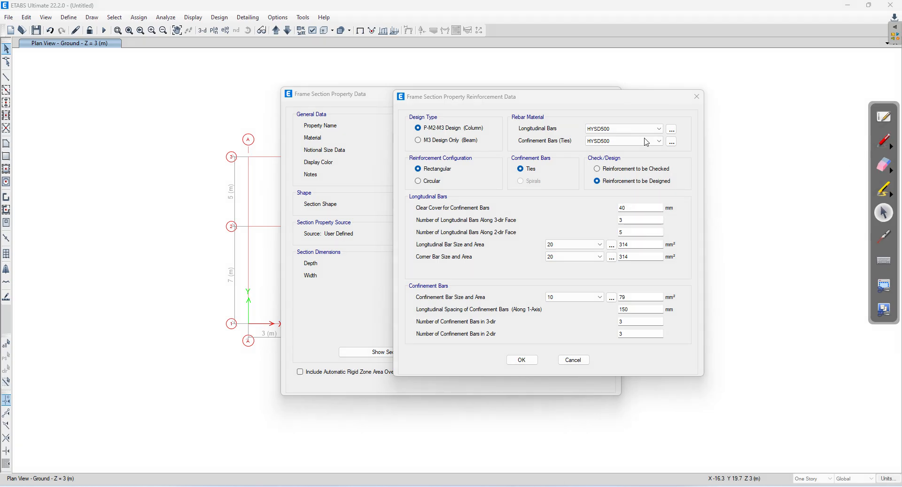
- Move the reinforcement dialog clear of the section preview and tick the 3-dir and 2-dir longitudinal bar rows in red
click(585, 105)
drag(530, 103, 289, 100)
click(878, 146)
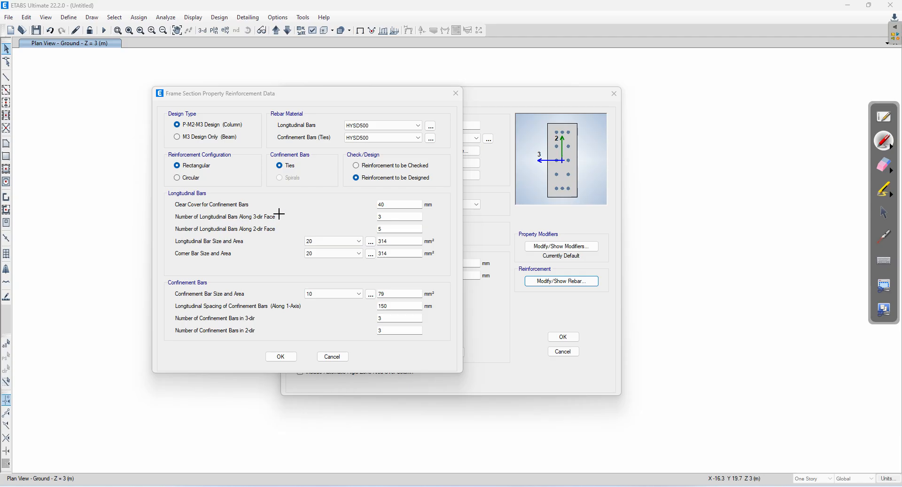
drag(298, 206, 279, 217)
drag(280, 229, 302, 218)
- Mark the section preview and sketch a rectangular column outline in red in the empty area beside the dialogs
drag(597, 124, 620, 124)
mouse_move(701, 123)
mouse_down()
mouse_move(703, 226)
mouse_move(778, 232)
mouse_up()
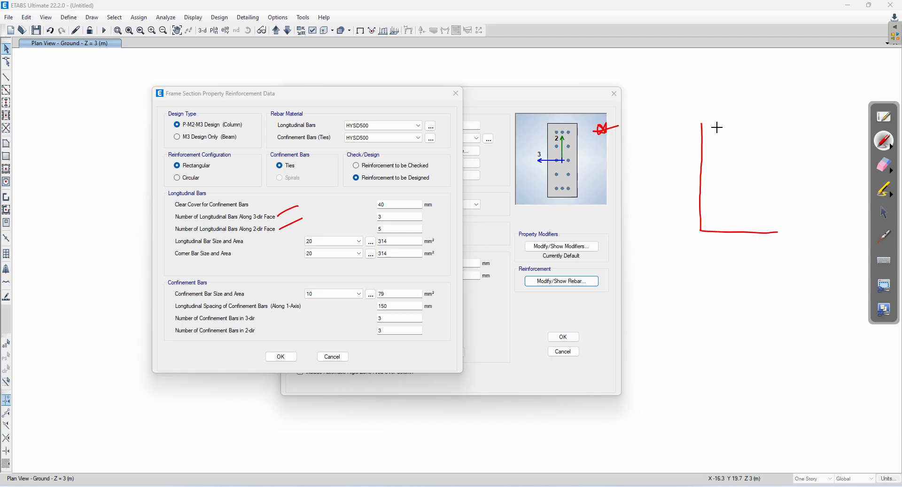
mouse_move(702, 120)
mouse_down()
mouse_move(776, 123)
mouse_move(772, 232)
mouse_up()
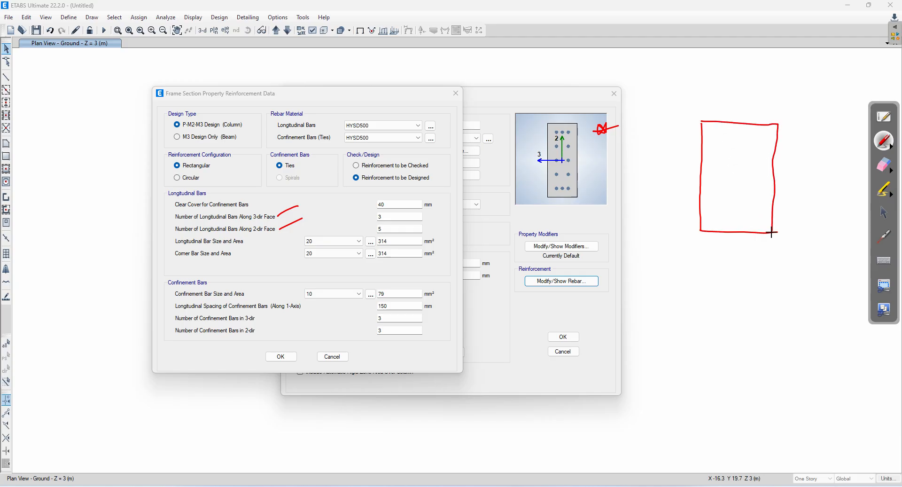
- Change the pen colour to black and draw labelled 3 and 2 axes from the centre of the column sketch
click(889, 149)
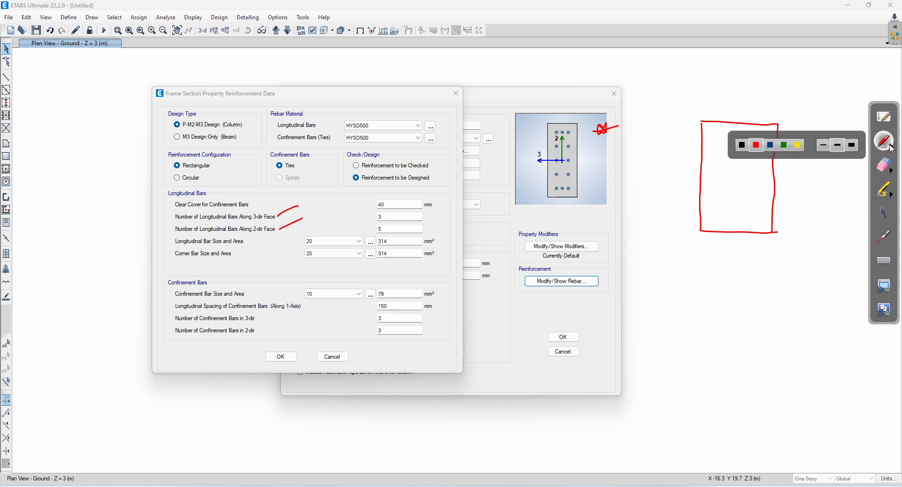
click(742, 145)
drag(734, 171, 795, 179)
drag(808, 174, 803, 183)
mouse_move(736, 170)
mouse_down()
mouse_move(740, 100)
mouse_move(769, 96)
mouse_up()
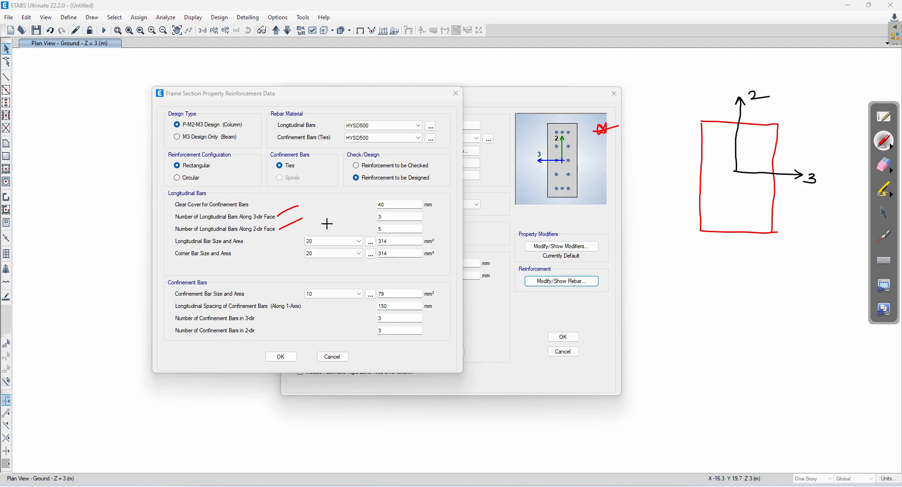
- Tick the 3-dir bar count, extend the 3 axis with dashes and draw four corner bars in the column sketch
drag(417, 216, 439, 212)
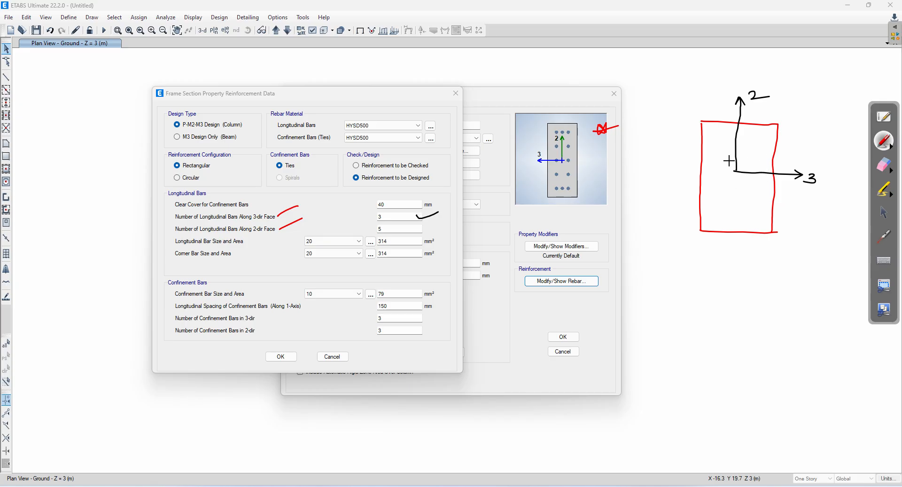
drag(684, 168, 772, 175)
drag(714, 220, 760, 222)
drag(713, 128, 763, 133)
- Set the number of longitudinal bars along the 3-dir face to 2
click(885, 215)
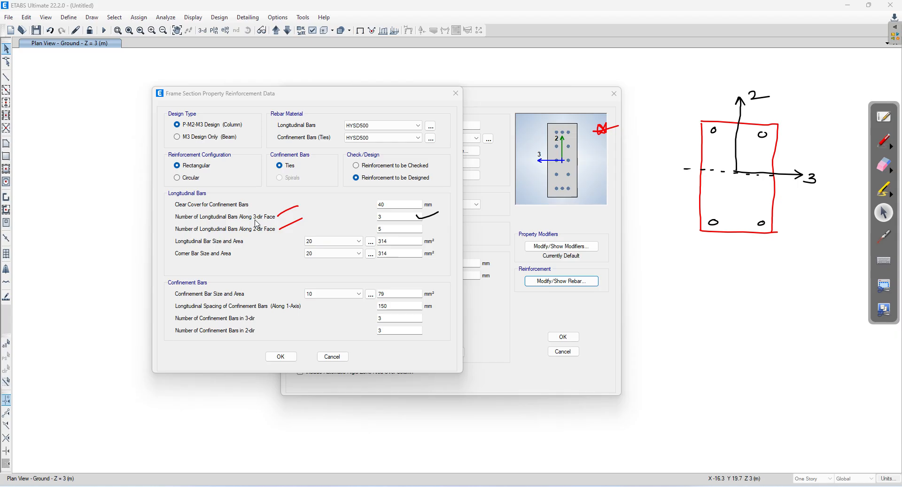
double_click(380, 217)
click(280, 356)
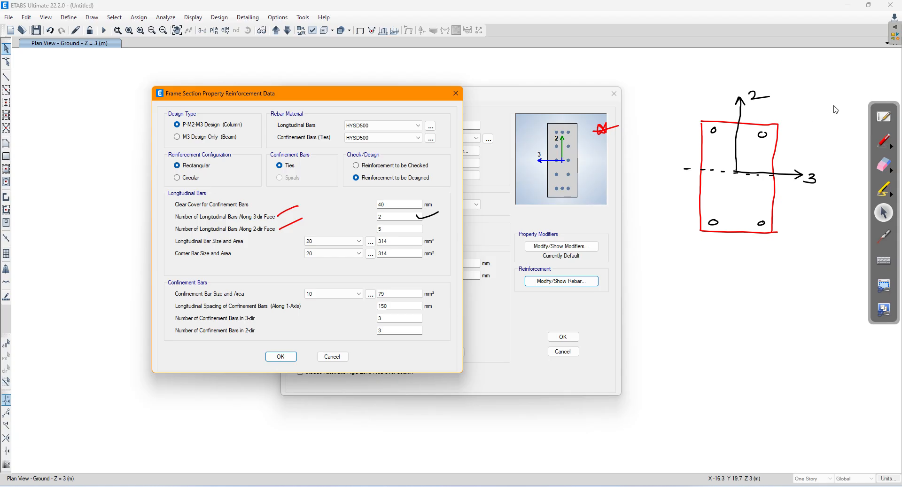
- Extend the 2 axis of the column sketch downward with a dashed black line past its lower edge
click(883, 143)
drag(737, 177, 737, 181)
drag(738, 187, 738, 202)
drag(737, 207, 735, 221)
drag(734, 227, 733, 244)
drag(733, 247, 732, 252)
drag(734, 258, 733, 262)
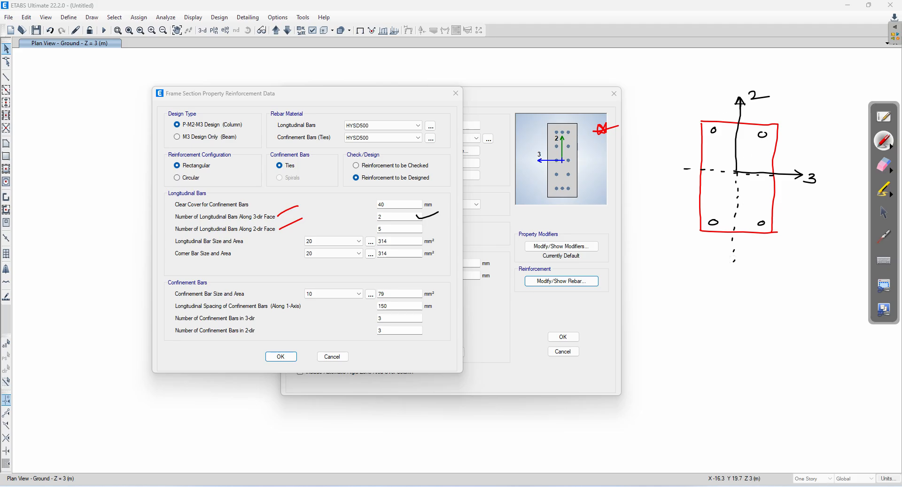
- Draw two intermediate bars along each 2-direction face of the column sketch, with a dashed line through one row
drag(737, 136, 738, 154)
mouse_move(737, 160)
mouse_down()
mouse_move(713, 145)
mouse_move(714, 155)
mouse_up()
drag(714, 161, 715, 176)
drag(715, 180, 715, 184)
drag(715, 148, 715, 148)
drag(712, 179, 713, 179)
drag(762, 152, 763, 154)
drag(763, 187, 761, 191)
- Set the longitudinal bars along the 2-dir face to 4 and both the longitudinal and corner bar sizes to 16
click(885, 212)
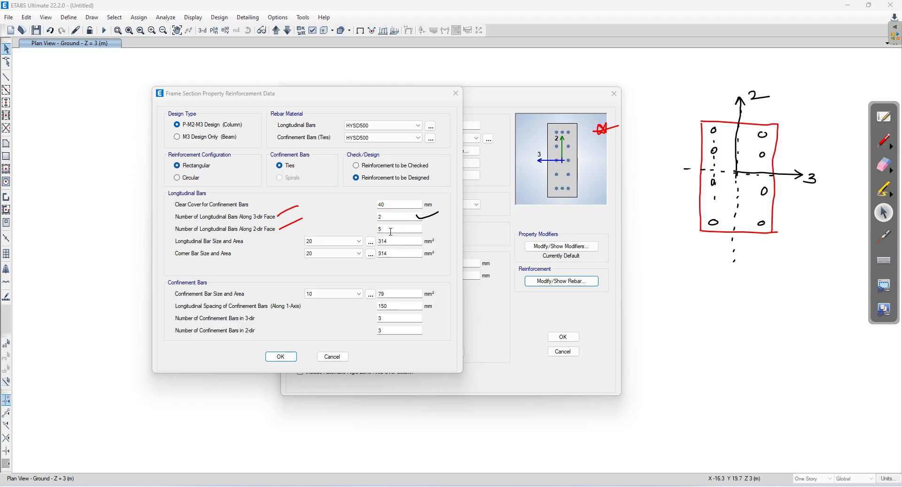
double_click(376, 229)
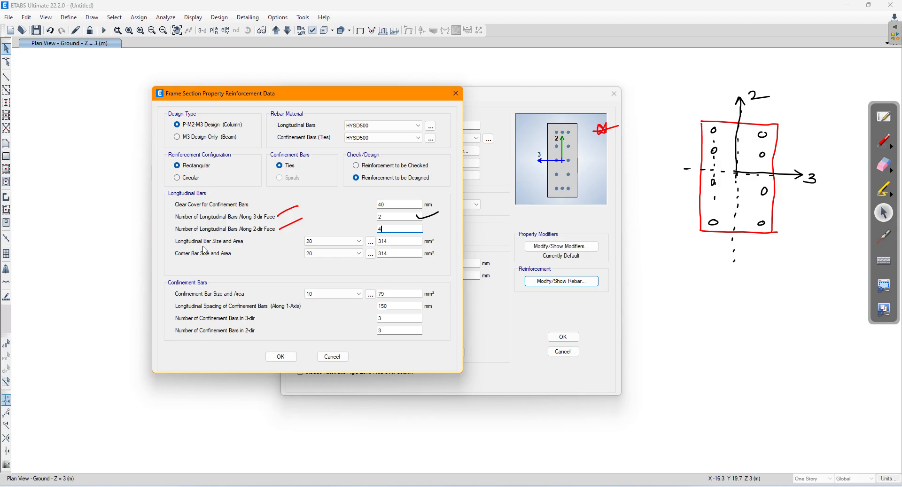
click(340, 241)
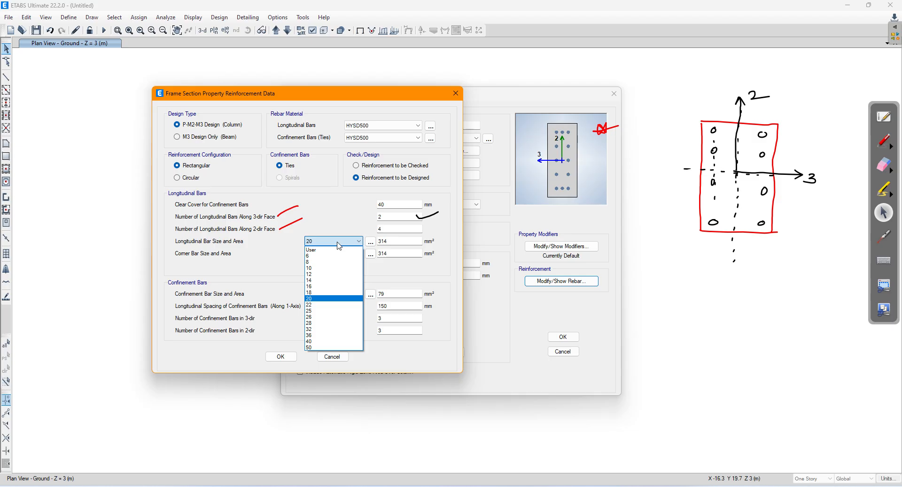
click(324, 287)
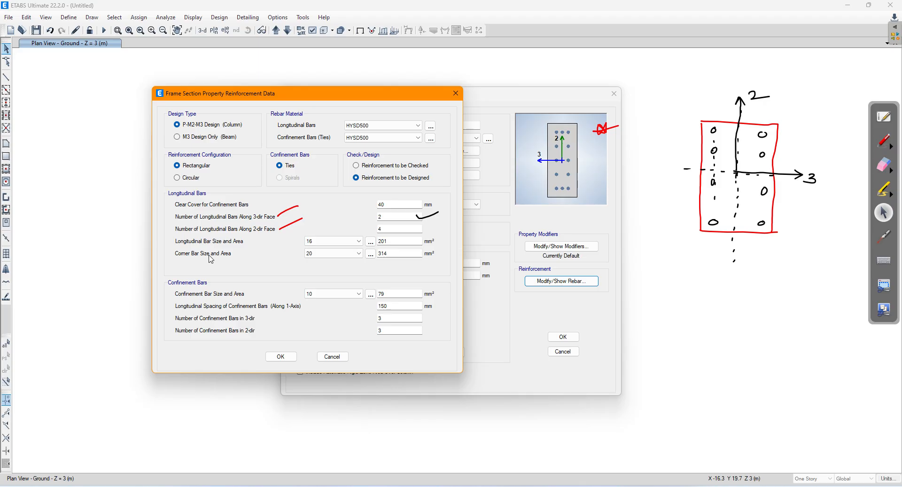
click(332, 253)
click(322, 299)
- Set the confinement bar size to 8 and accept the reinforcement data
click(337, 294)
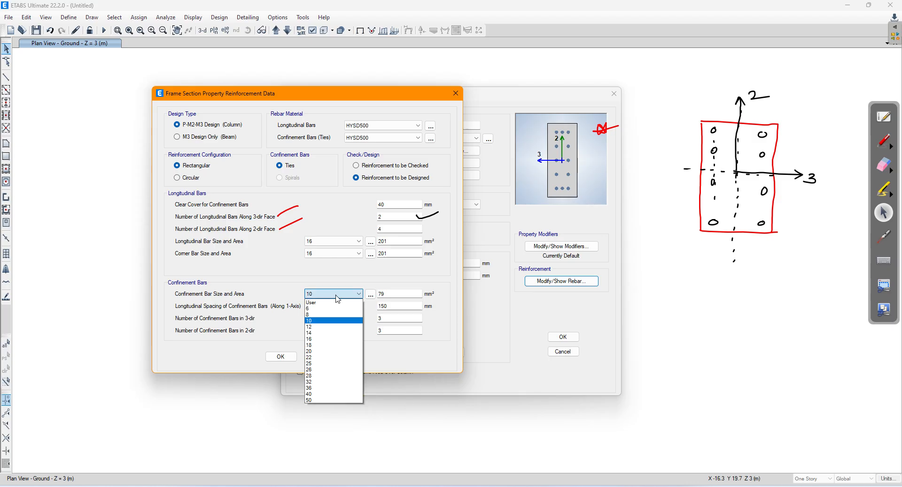
click(329, 314)
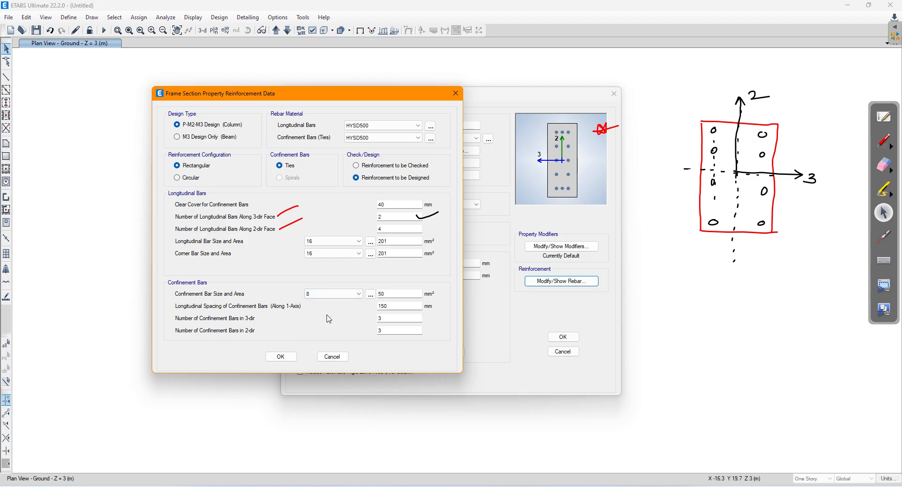
click(281, 356)
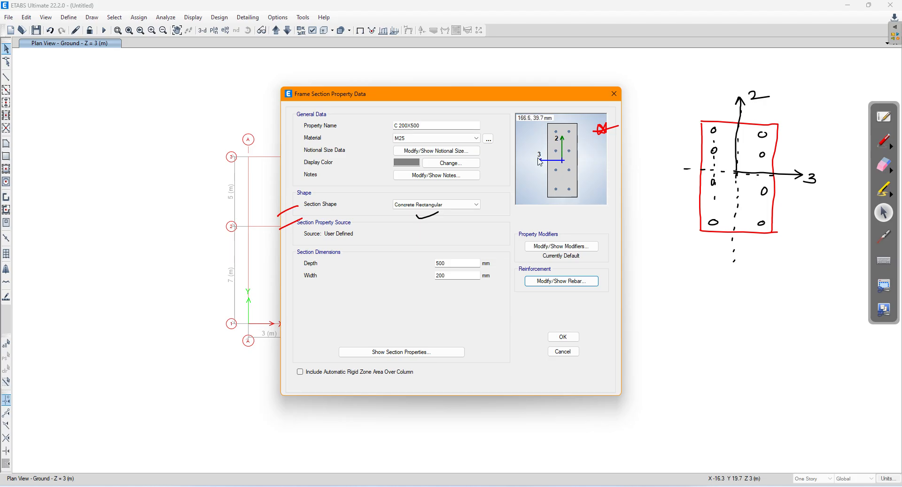
- Reopen the section's reinforcement data clear of the preview and erase all pen marks and the column sketch
click(543, 282)
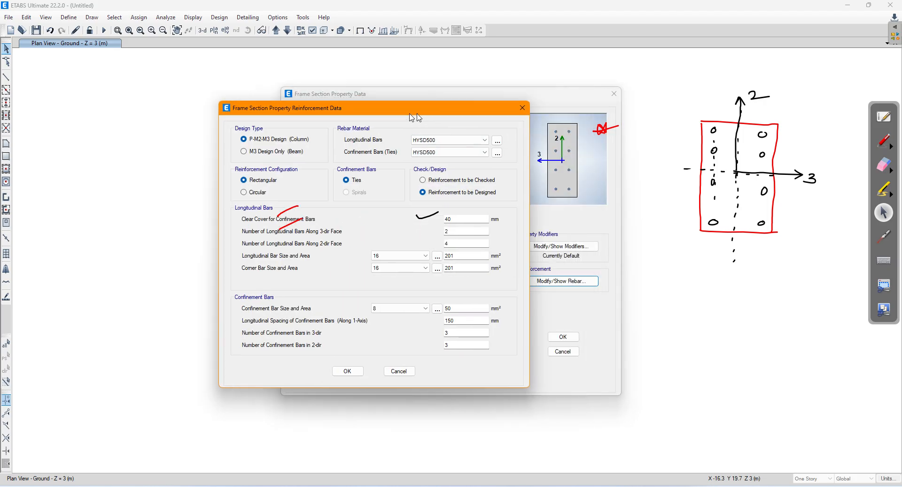
drag(412, 115, 346, 110)
click(881, 172)
mouse_move(741, 130)
mouse_down()
mouse_move(715, 207)
mouse_move(779, 292)
mouse_up()
mouse_move(311, 215)
mouse_down()
mouse_move(290, 224)
mouse_move(449, 224)
mouse_move(744, 258)
mouse_up()
- Tick the 3-dir bar row in black, dash the 3 axis across the preview and circle both end bar pairs, labelling each 2
click(886, 148)
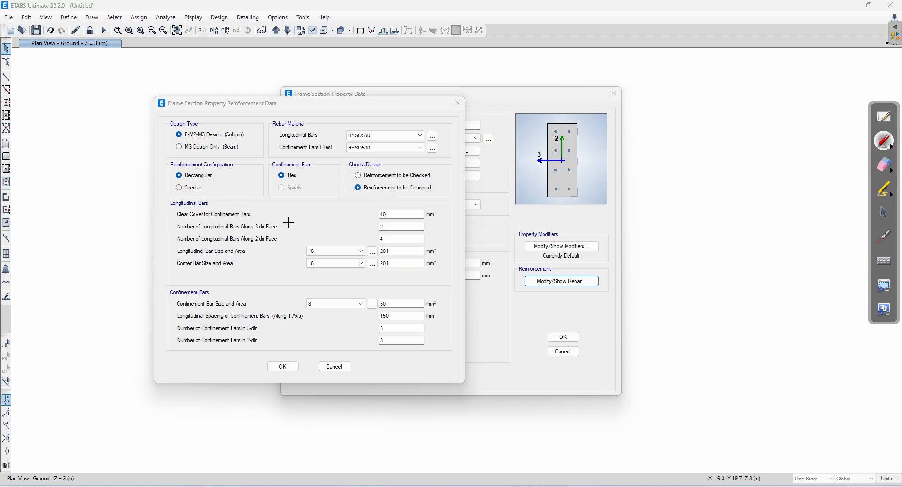
drag(281, 222, 306, 219)
drag(392, 226, 411, 224)
drag(517, 159, 638, 160)
drag(482, 161, 524, 160)
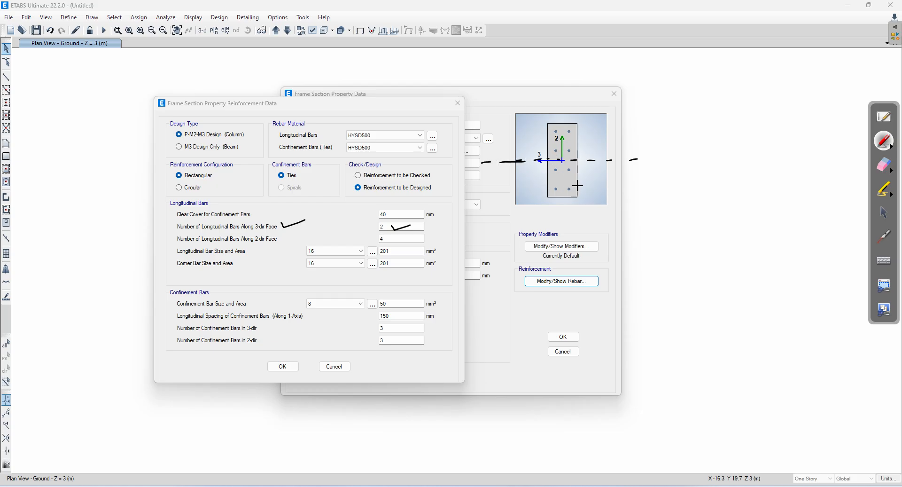
mouse_move(577, 184)
mouse_down()
mouse_move(549, 187)
mouse_move(564, 198)
mouse_move(582, 189)
mouse_move(578, 184)
mouse_move(616, 190)
mouse_up()
mouse_move(575, 123)
mouse_down()
mouse_move(546, 133)
mouse_move(621, 118)
mouse_up()
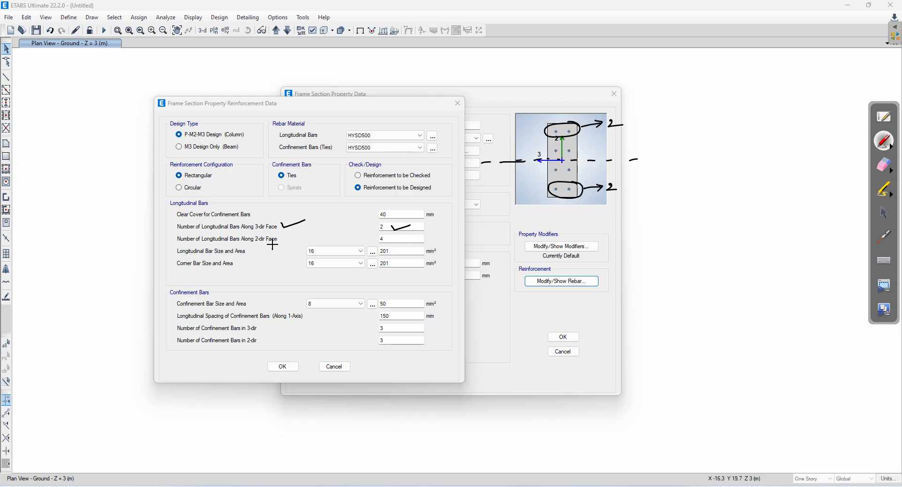
- Dash the 2 axis through the preview, tick the 2-dir bar count and circle the intermediate bars on each side
drag(563, 97, 560, 230)
drag(399, 238, 426, 234)
mouse_move(557, 145)
mouse_down()
mouse_move(549, 172)
mouse_move(558, 146)
mouse_up()
mouse_move(570, 143)
mouse_down()
mouse_move(571, 178)
mouse_move(567, 145)
mouse_up()
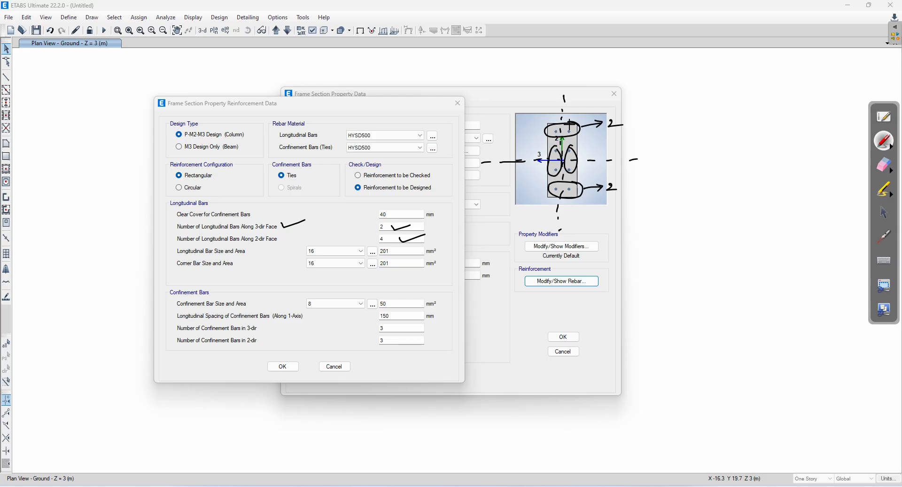
- Erase all black annotations from the preview and the reinforcement dialog and return to the pointer
click(884, 165)
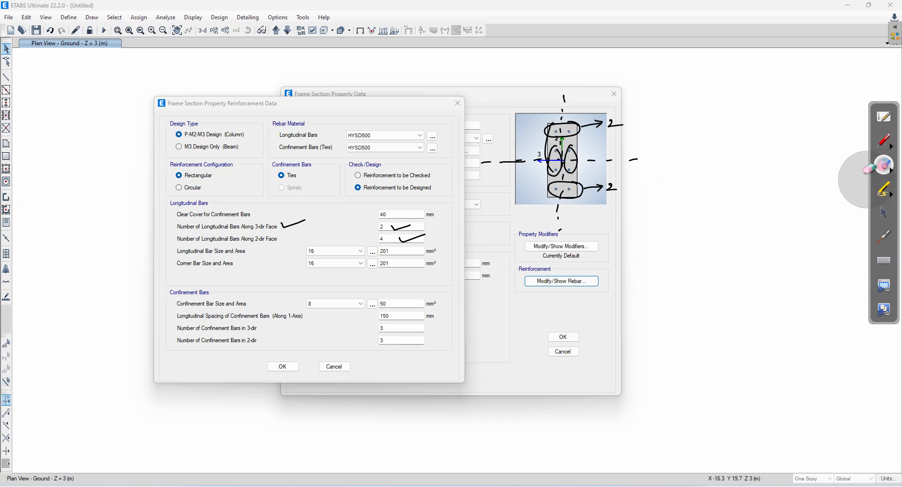
mouse_move(604, 151)
mouse_down()
mouse_move(503, 161)
mouse_move(543, 201)
mouse_move(516, 241)
mouse_move(272, 232)
mouse_up()
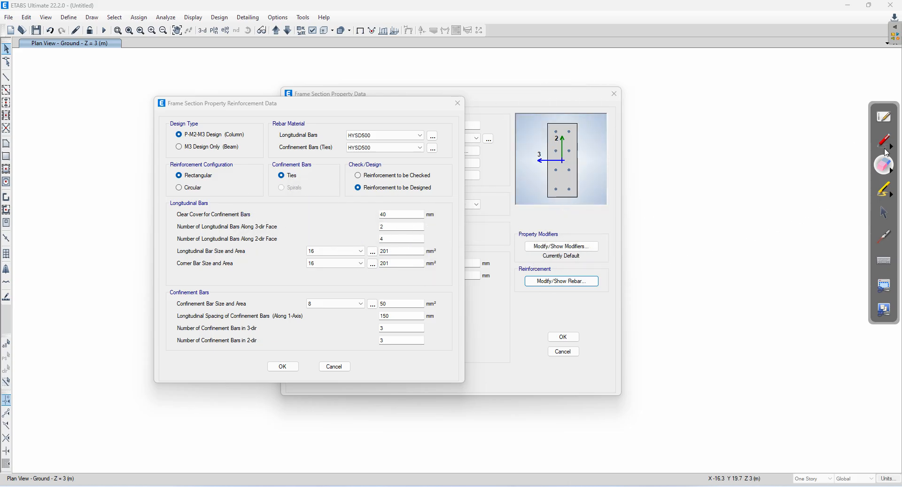
click(884, 141)
click(883, 210)
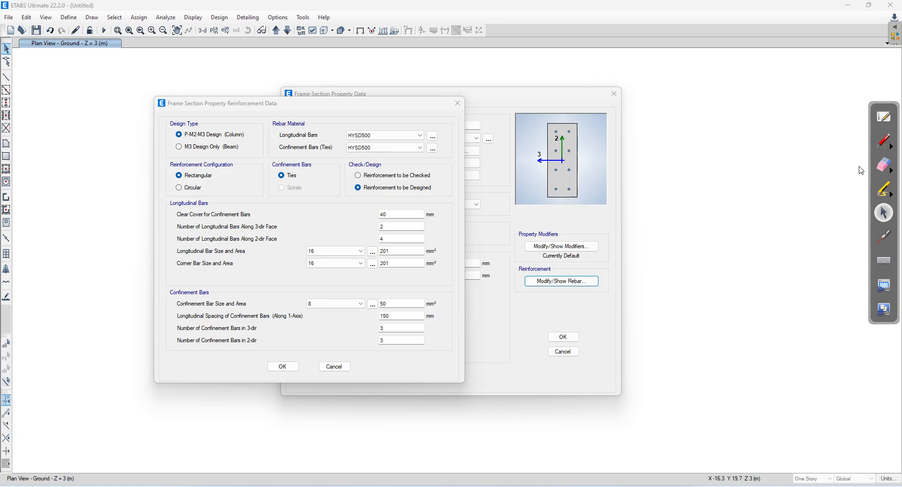
- Set 3 longitudinal bars along the 3-dir face and 5 along the 2-dir face, and apply the reinforcement
click(397, 225)
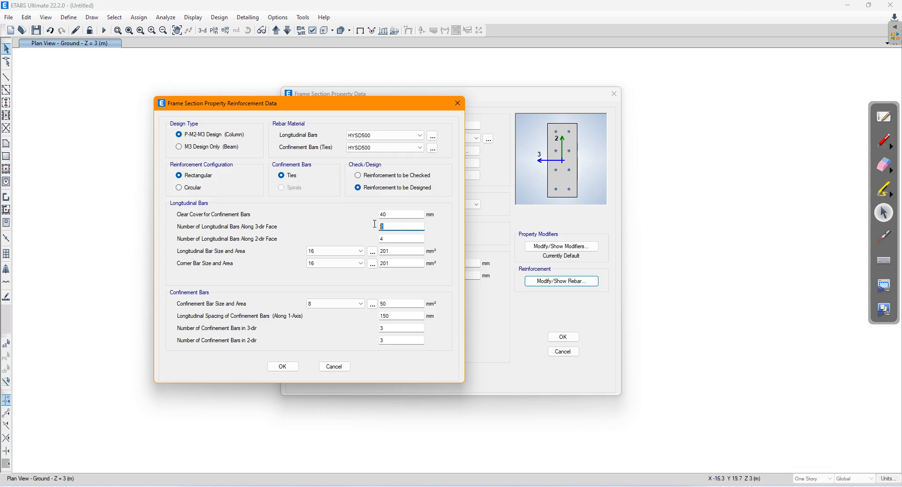
key(Tab)
text(5)
click(282, 367)
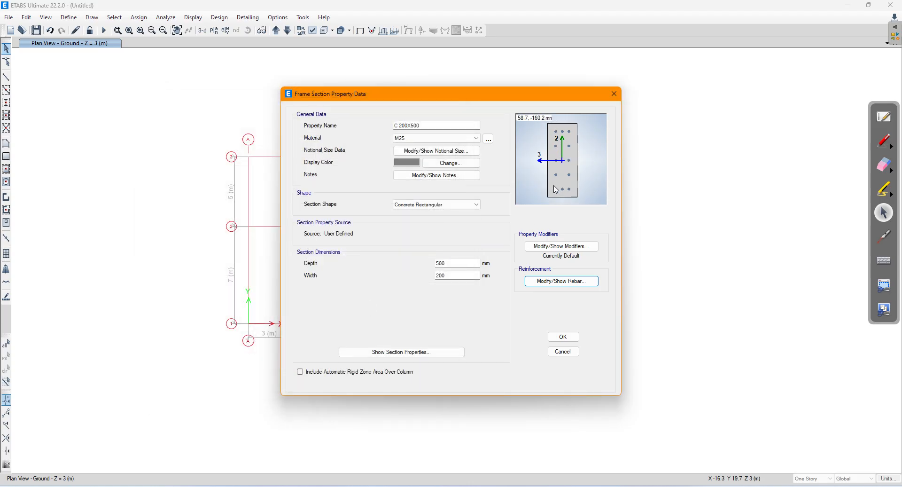
- Reopen the column's reinforcement data, uncover the section preview and try 1 longitudinal bar along the 3-dir face
click(552, 284)
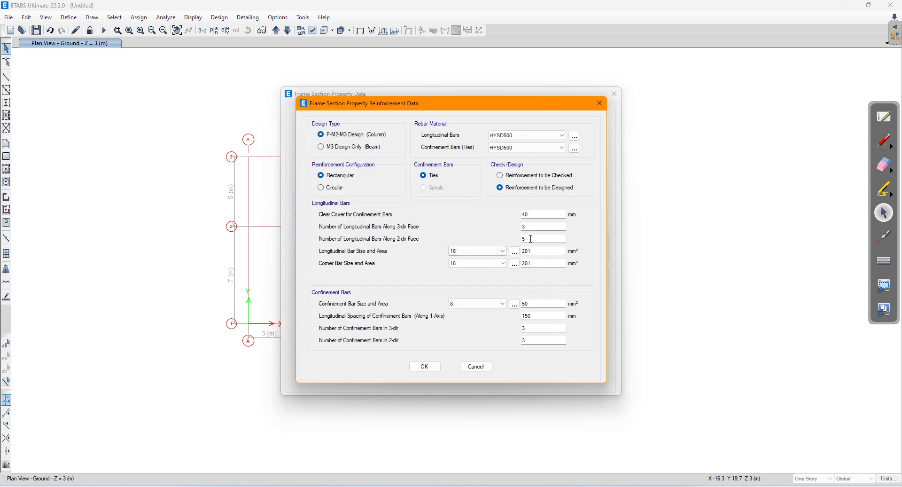
drag(537, 228, 520, 227)
text(1)
drag(502, 105, 439, 109)
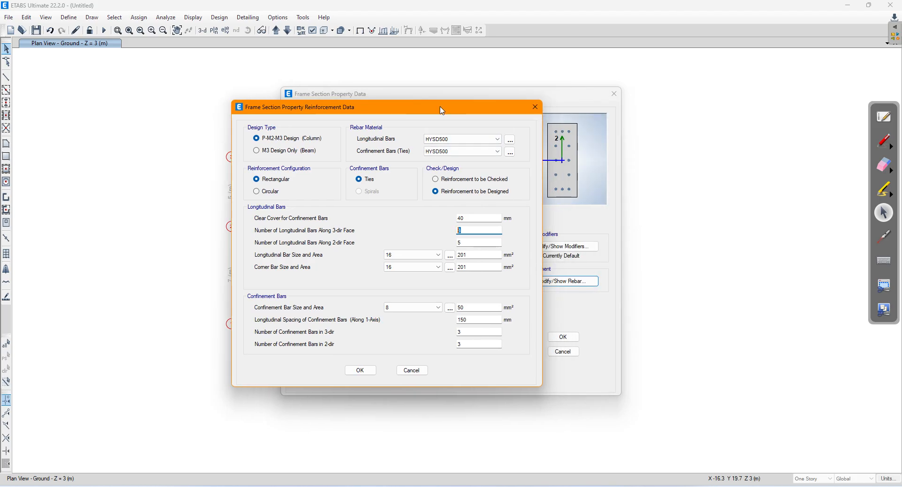
click(468, 244)
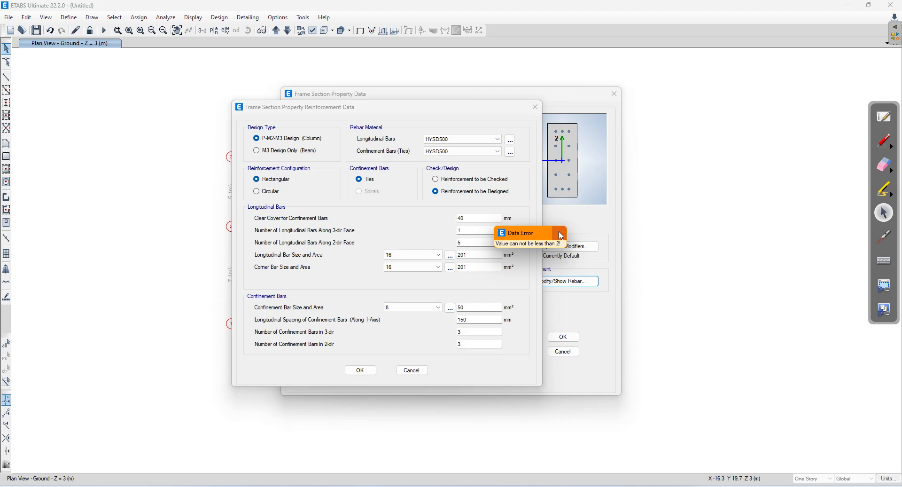
- Set 2 longitudinal bars along the 3-dir face and 4 along the 2-dir face, and apply the column reinforcement
click(493, 233)
key(Tab)
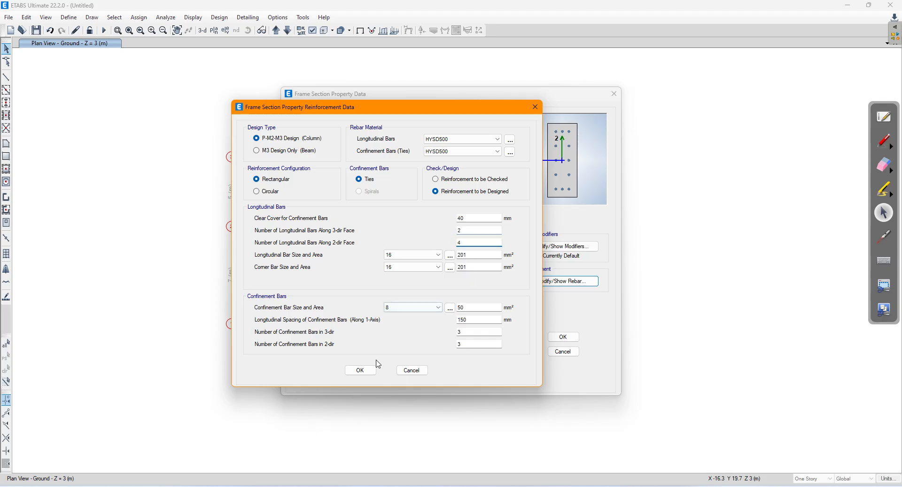
drag(428, 108, 381, 83)
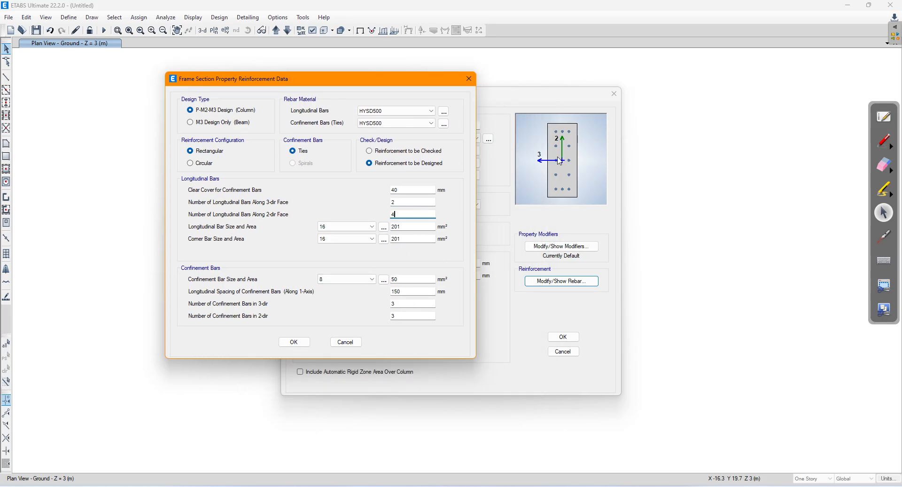
click(295, 342)
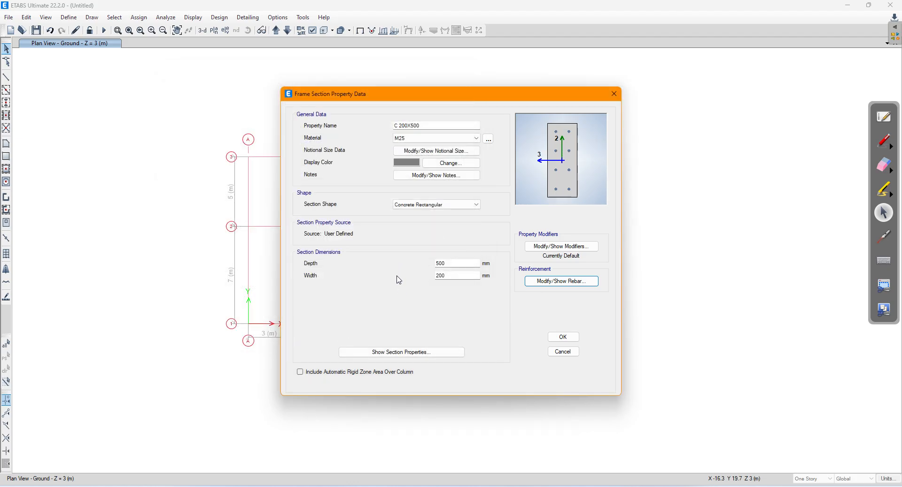
- Accept the default property modifiers and save the column section under the name C 200X500 mm
click(542, 247)
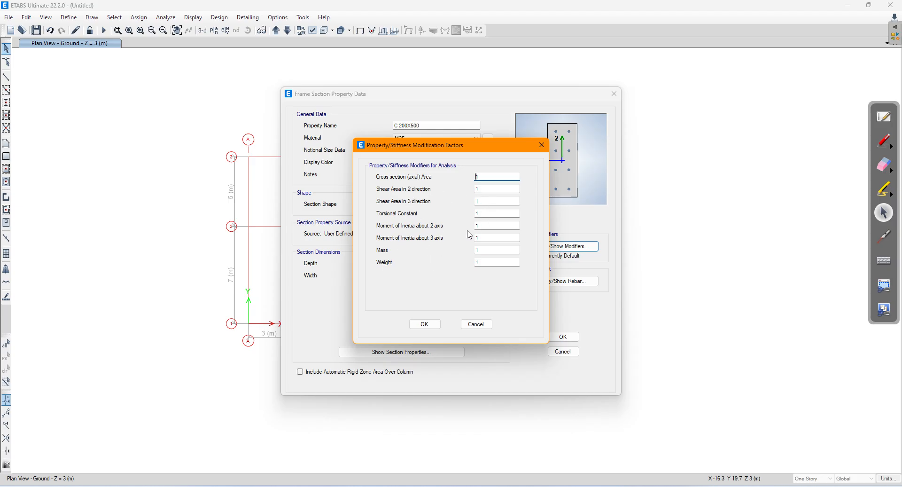
click(425, 324)
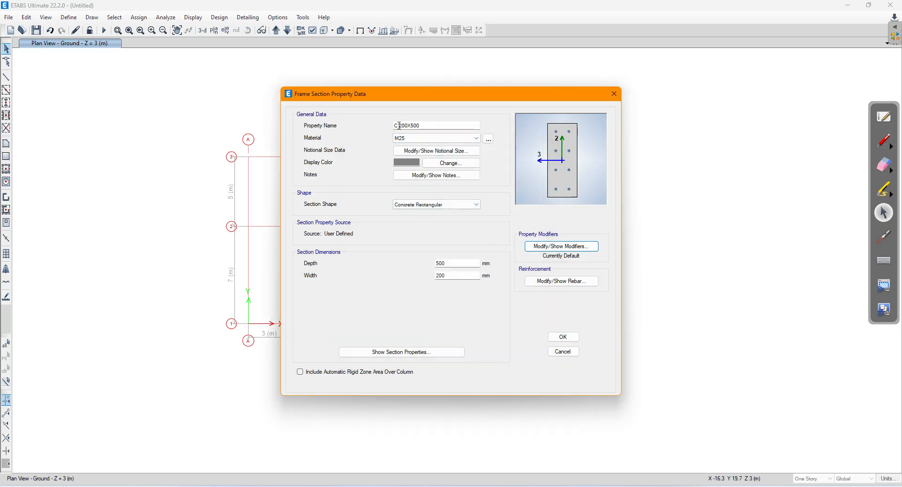
click(430, 126)
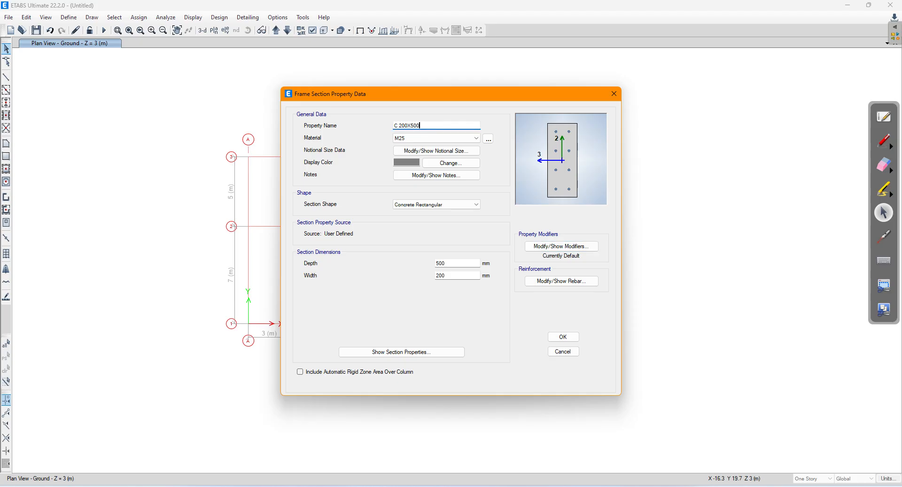
text(mm)
click(565, 337)
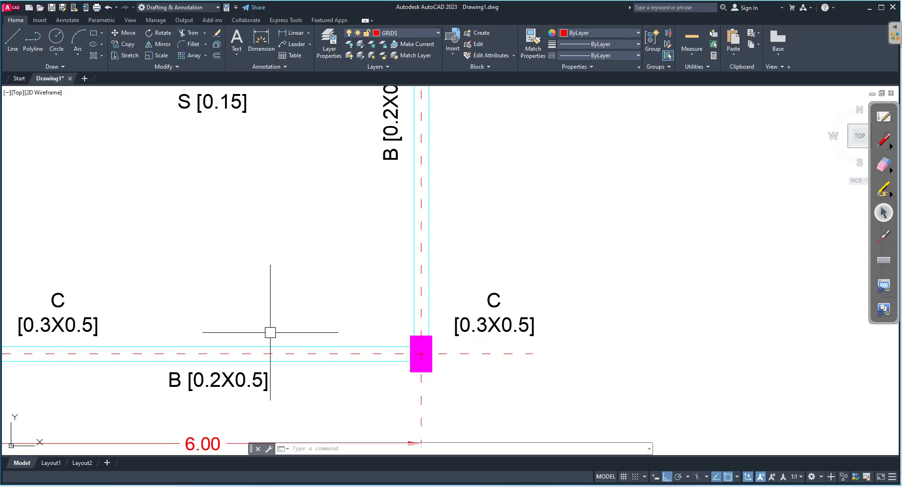
- Check the beam size on the AutoCAD plan, return to ETABS and add a concrete rectangular section named B 200X500 mm
mouse_move(267, 387)
middle_down()
mouse_move(350, 350)
mouse_move(446, 325)
mouse_move(503, 325)
middle_up()
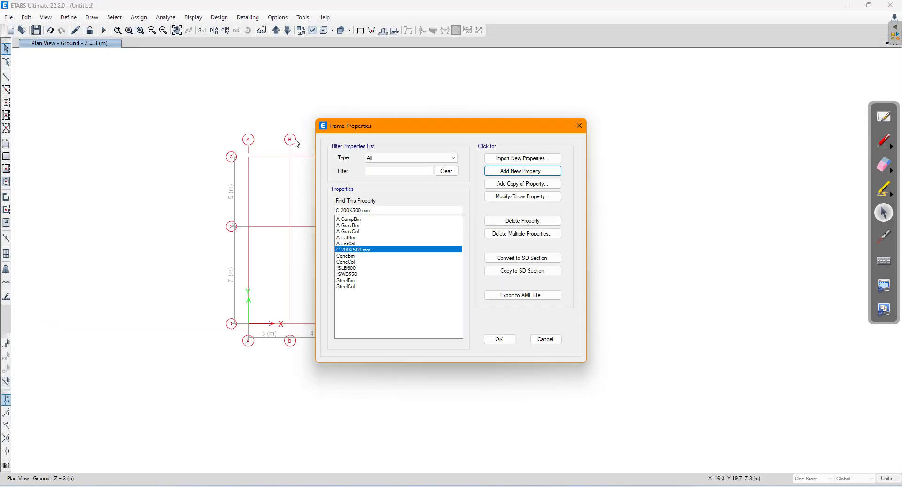
click(513, 171)
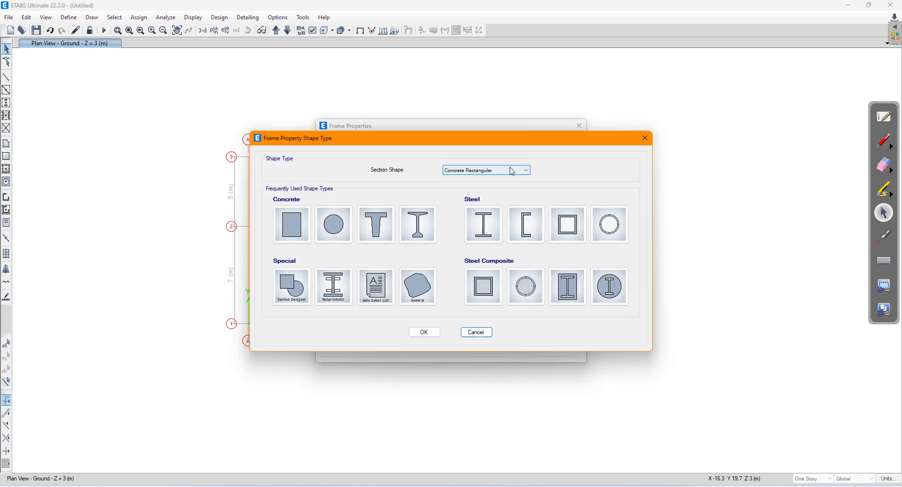
click(290, 224)
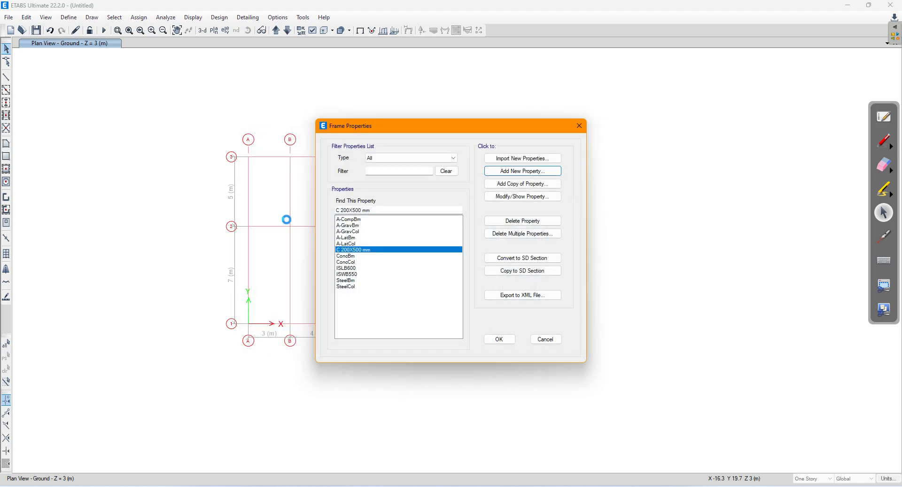
text(B)
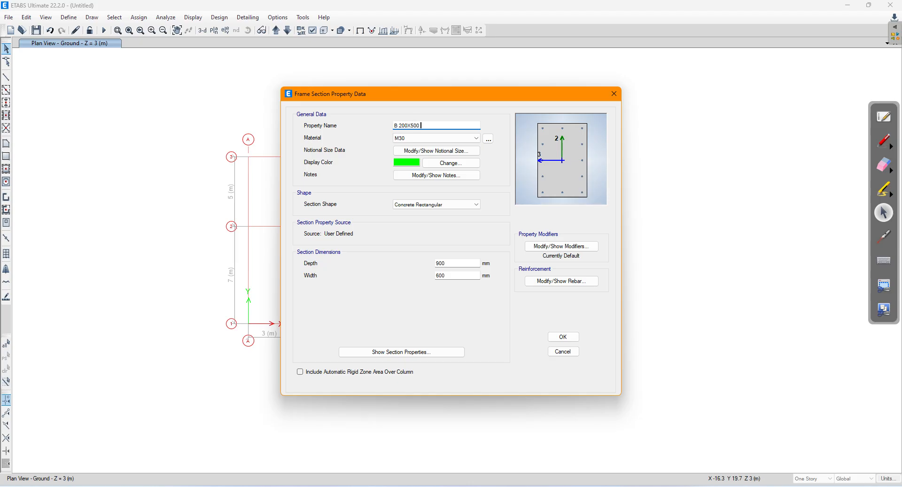
text(200X500 mm)
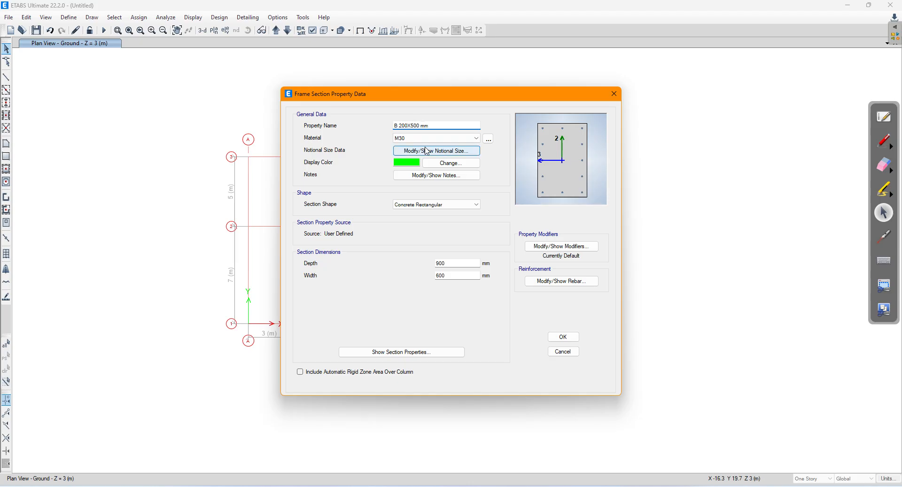
- Assign material M25 to the beam section and set its depth to 500 mm and width to 200 mm
click(433, 138)
click(410, 171)
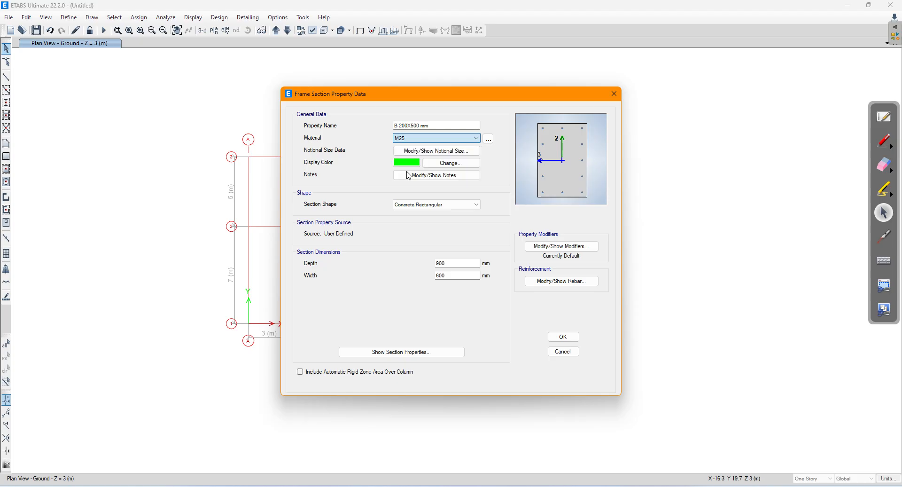
drag(454, 263, 420, 258)
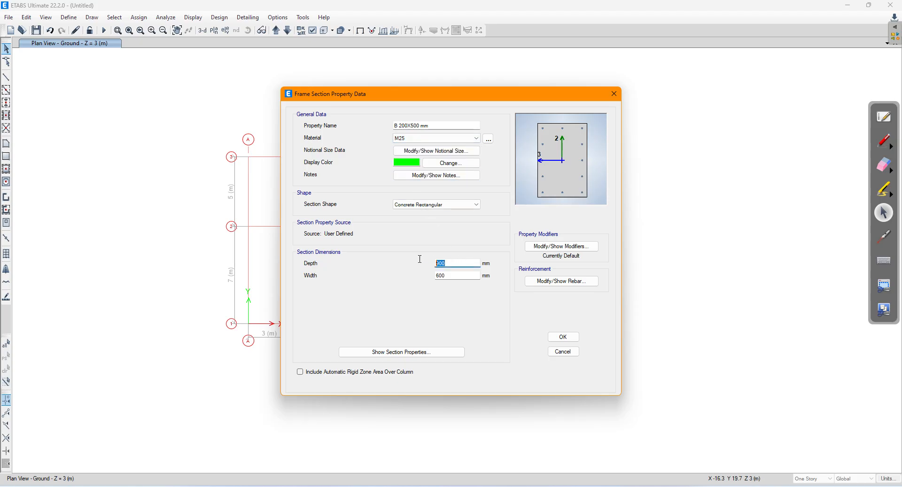
text(500)
key(Tab)
text(20)
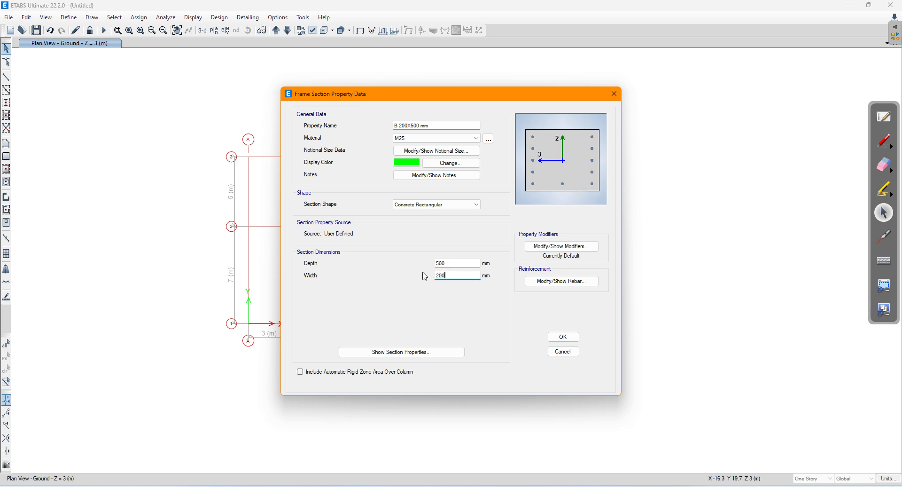
- Set the beam reinforcement to M3 Design Only (Beam) with HYSD500 for both longitudinal and confinement bars
click(552, 284)
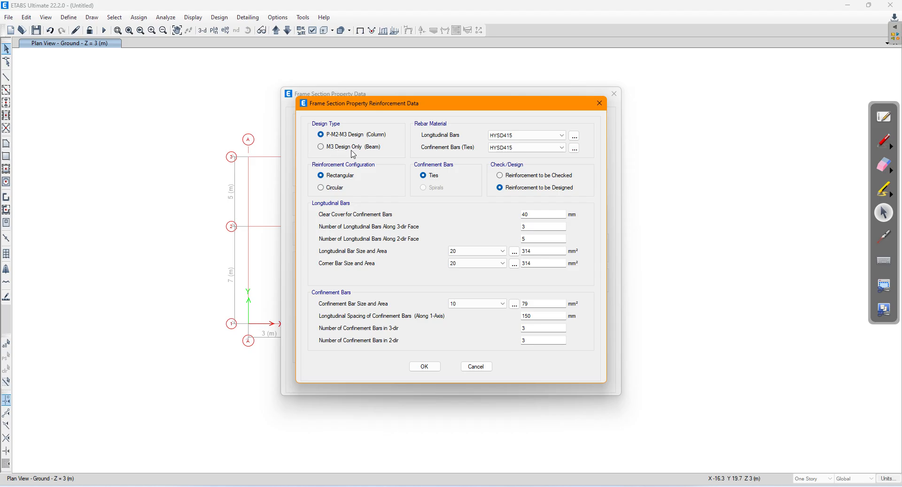
click(335, 149)
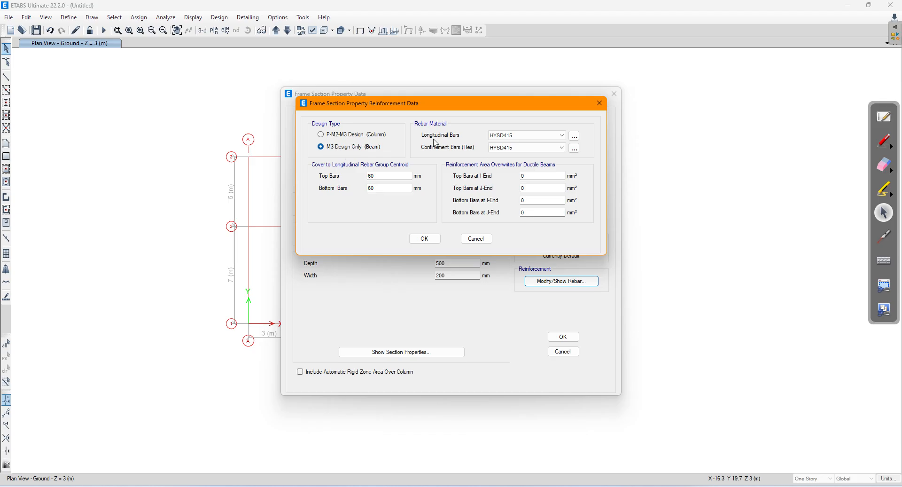
click(513, 136)
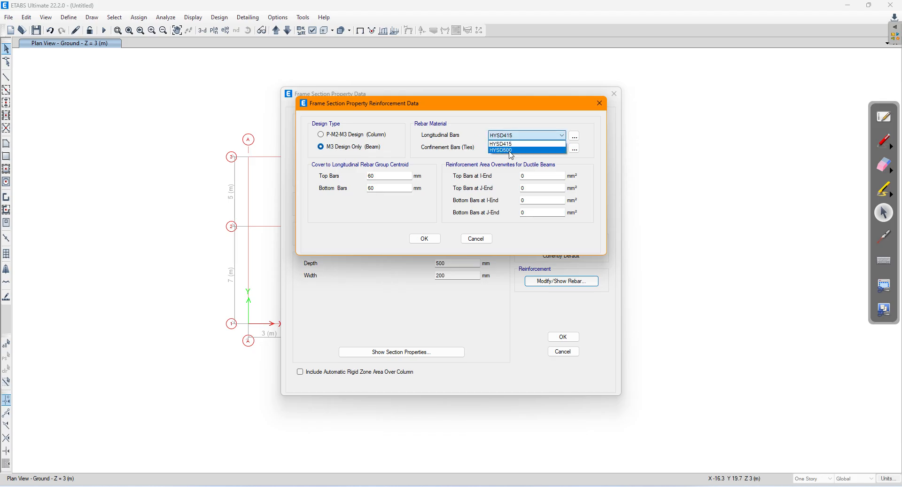
click(511, 150)
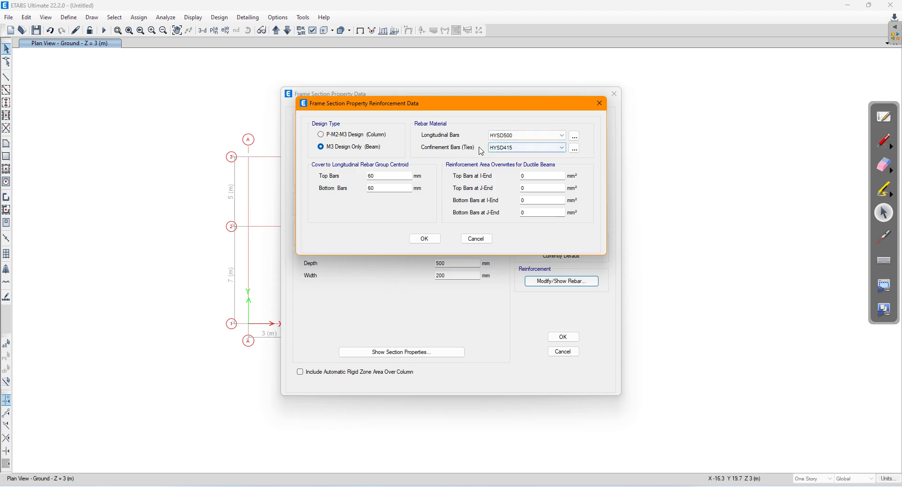
click(511, 149)
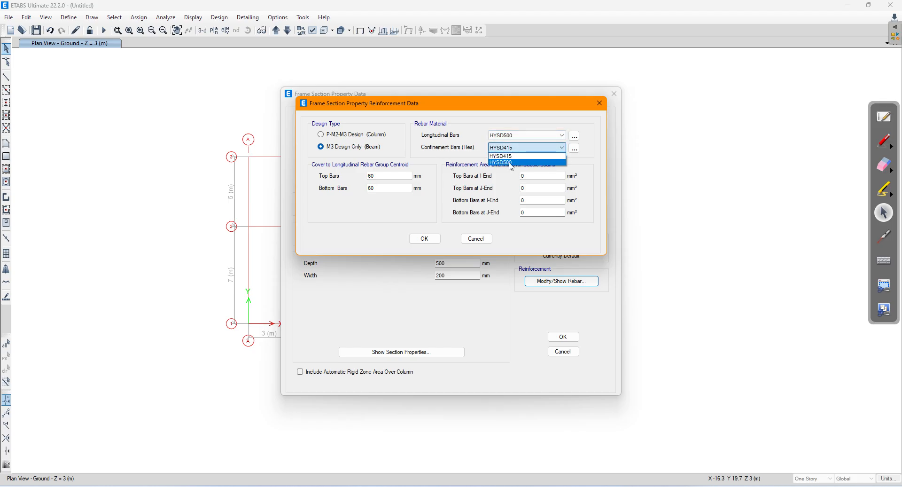
click(510, 163)
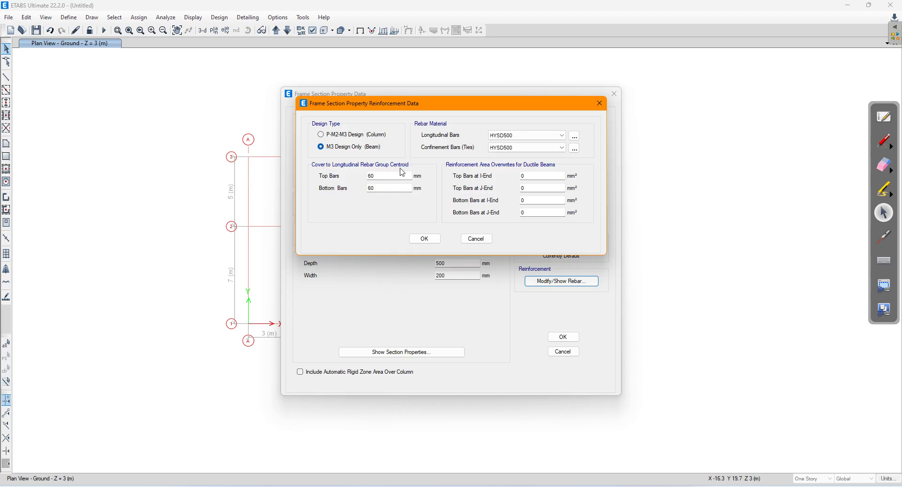
- Sketch the beam cross-section in black on the empty drawing area, with an inner stirrup and four corner bars
click(885, 141)
mouse_move(61, 112)
mouse_down()
mouse_move(64, 201)
mouse_move(155, 214)
mouse_up()
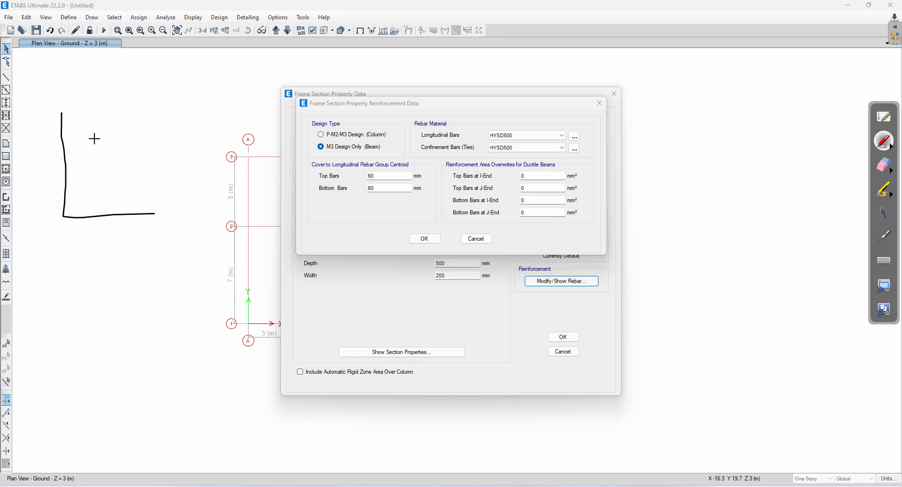
mouse_move(62, 113)
mouse_down()
mouse_move(146, 111)
mouse_move(158, 213)
mouse_up()
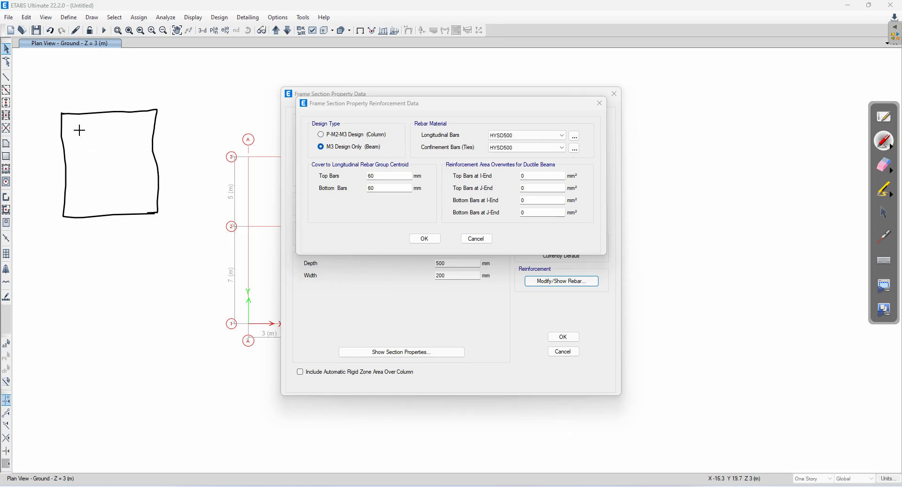
mouse_move(78, 128)
mouse_down()
mouse_move(79, 198)
mouse_move(141, 202)
mouse_move(141, 126)
mouse_move(78, 125)
mouse_up()
drag(80, 193, 84, 190)
mouse_move(137, 187)
mouse_down()
mouse_move(142, 200)
mouse_move(139, 188)
mouse_up()
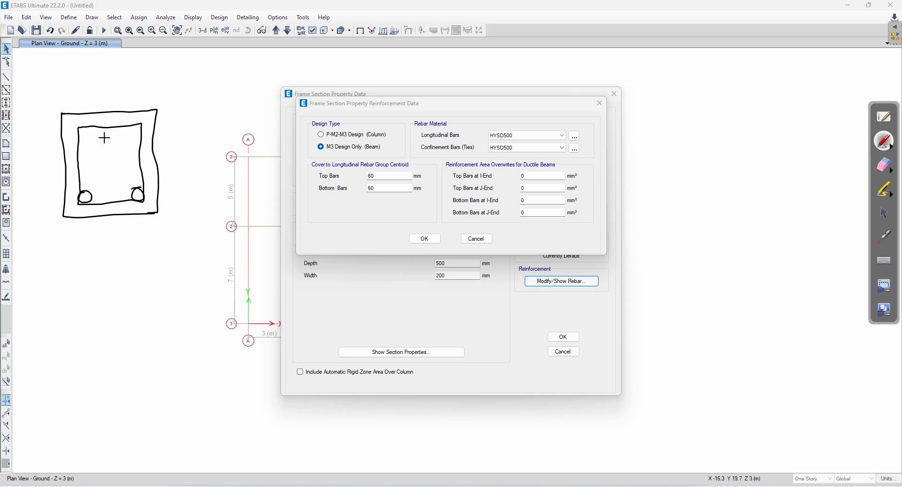
mouse_move(83, 129)
mouse_down()
mouse_move(142, 131)
mouse_move(133, 124)
mouse_up()
- In red, mark the rebar centroid cover heading, dimension from the lower bar's centre to the bottom face, and mark the clear cover
click(891, 149)
click(758, 146)
drag(293, 165, 314, 164)
mouse_move(140, 194)
mouse_down()
mouse_move(183, 192)
mouse_move(177, 214)
mouse_move(187, 210)
mouse_move(181, 189)
mouse_up()
drag(107, 207, 107, 214)
- Write 25+8+12/2 in red below the sketch, tick the stirrup and label the lower corner bar 12 mm
mouse_move(72, 267)
mouse_down()
mouse_move(80, 275)
mouse_move(103, 265)
mouse_up()
drag(100, 259, 98, 271)
drag(102, 203, 119, 191)
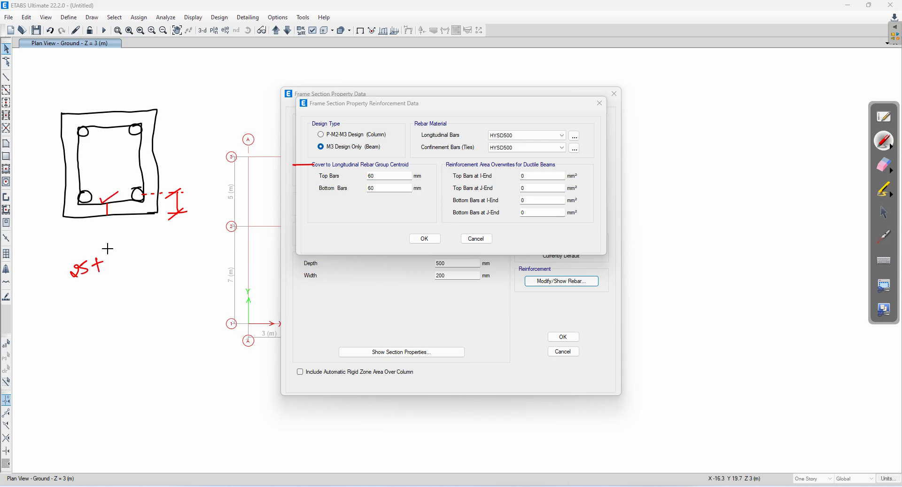
drag(112, 253, 129, 251)
drag(123, 247, 122, 260)
drag(139, 191, 180, 163)
drag(184, 155, 191, 158)
drag(195, 150, 219, 143)
mouse_move(135, 247)
mouse_down()
mouse_move(137, 239)
mouse_move(152, 245)
mouse_move(137, 266)
mouse_move(159, 257)
mouse_move(149, 252)
mouse_up()
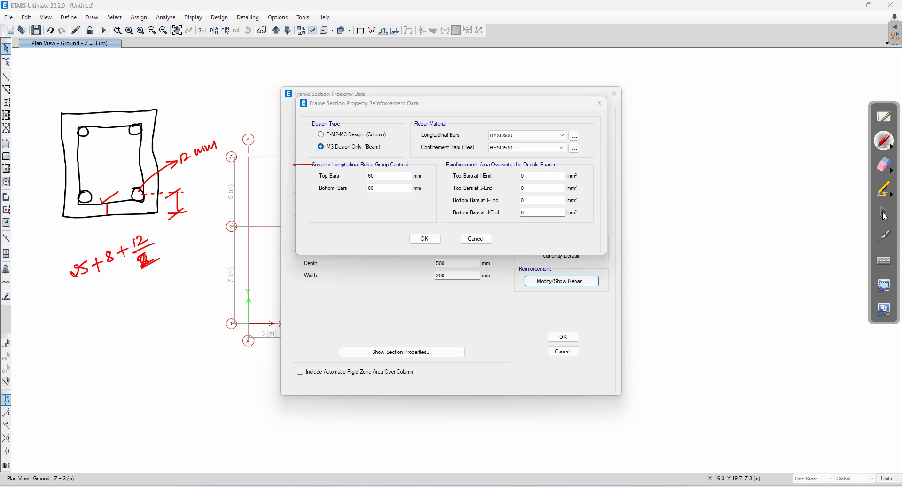
- Calculate 25+8+6 in the Casio calculator emulator, close it and set the top bars' centroid cover to 39 mm
click(885, 214)
click(301, 486)
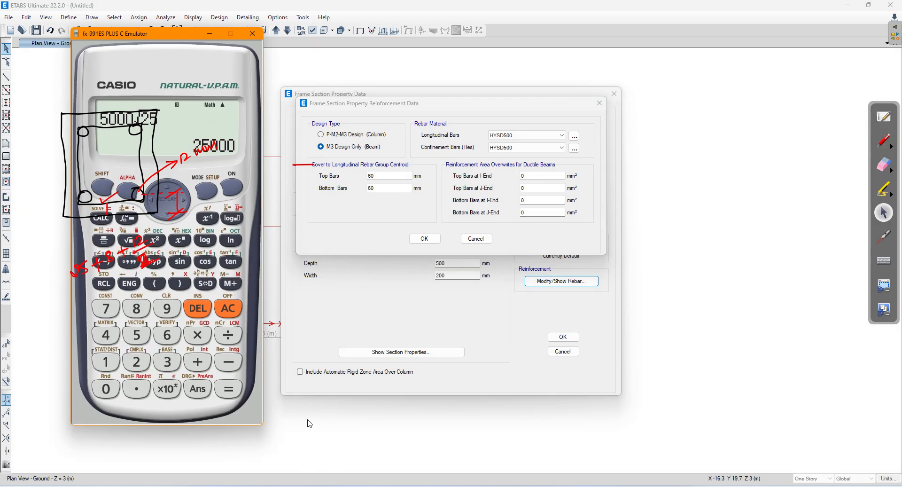
text(25+)
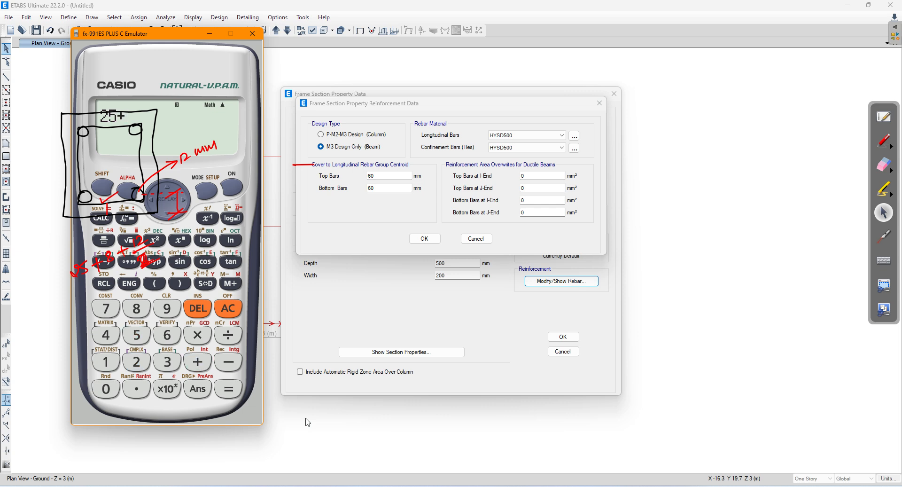
text(8+6)
key(Return)
click(253, 34)
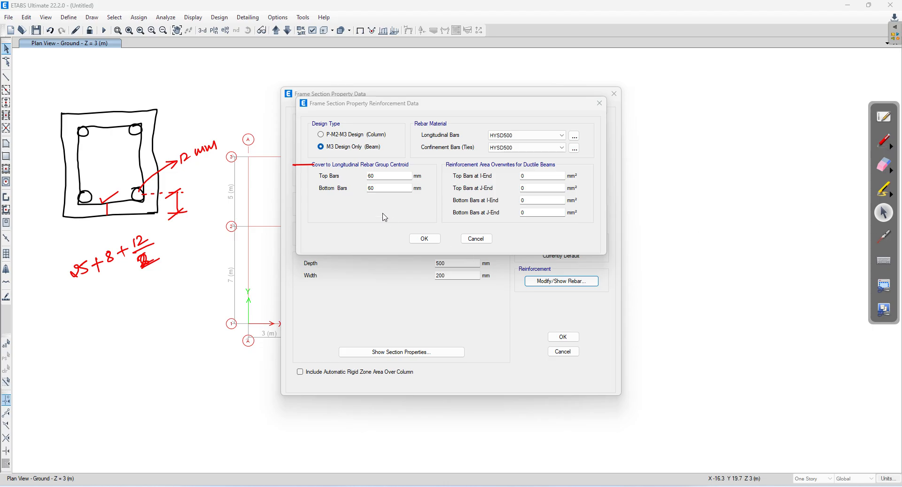
double_click(365, 175)
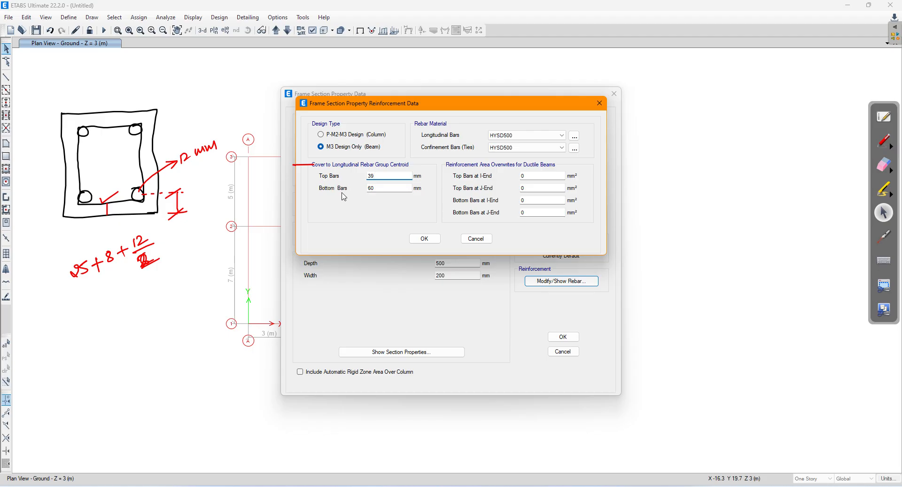
- Set the bottom bars' centroid cover to 39 mm, erasing the pen sketches before confirming the B 200X500 mm beam section
key(Tab)
click(885, 164)
mouse_move(169, 211)
mouse_down()
mouse_move(198, 177)
mouse_move(10, 258)
mouse_move(36, 309)
mouse_move(97, 320)
mouse_move(42, 271)
mouse_move(151, 137)
mouse_move(21, 155)
mouse_move(77, 192)
mouse_up()
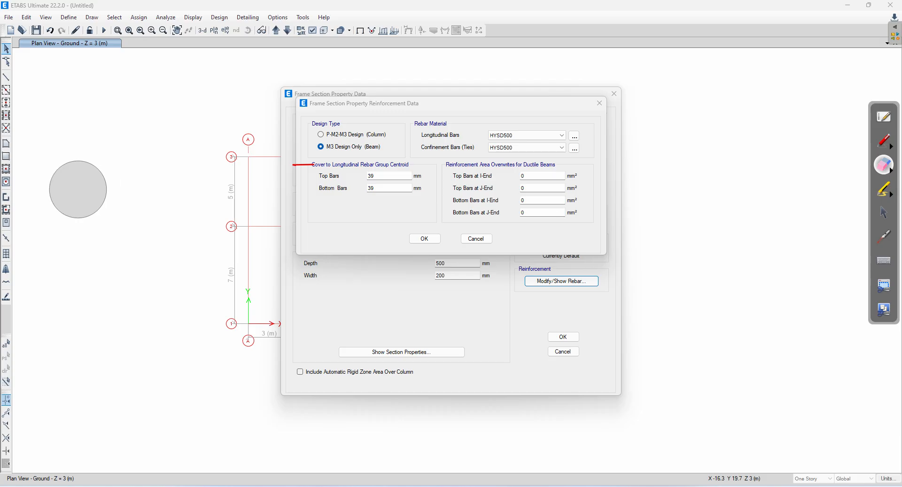
click(310, 164)
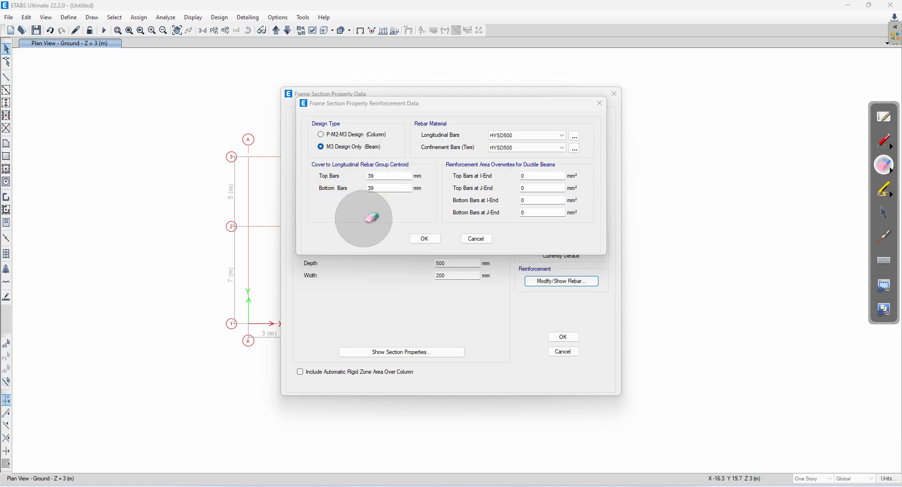
click(884, 212)
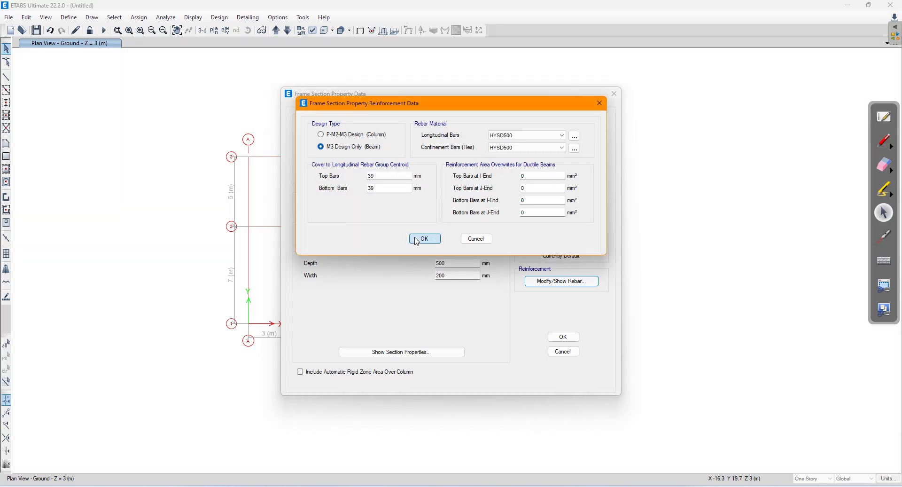
click(421, 238)
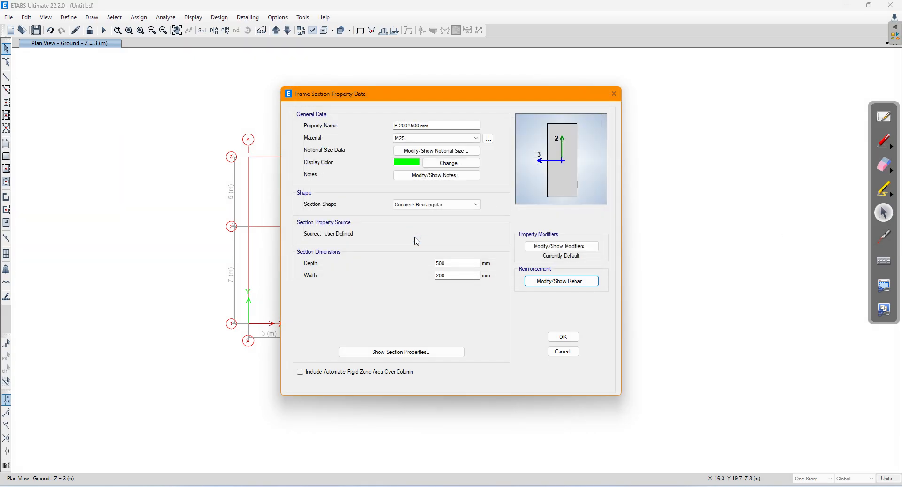
click(561, 336)
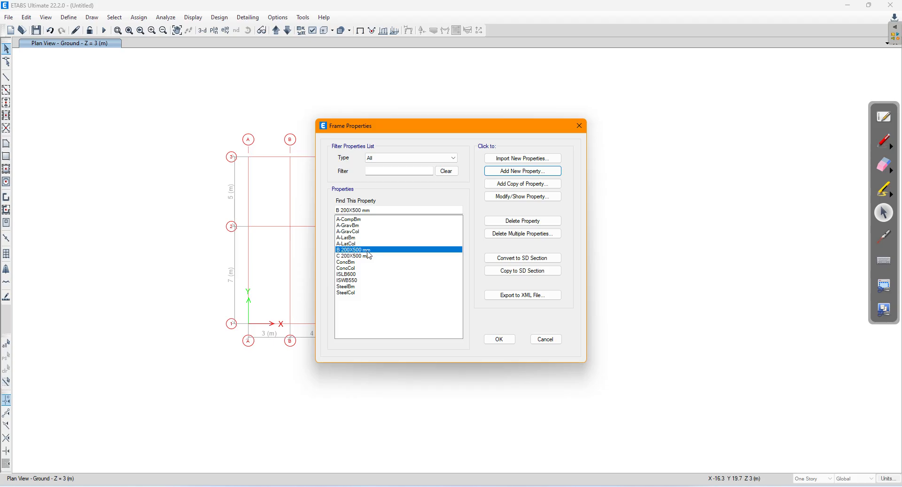
- Add a copy of the B 200X500 mm section named B 200X600 mm, with M25 concrete and a depth of 600 mm
click(504, 184)
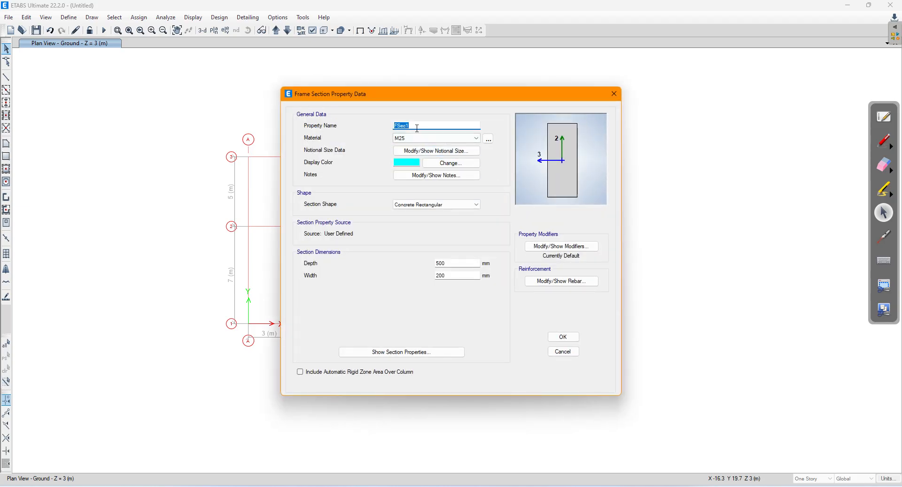
text(B 200X600 mm)
click(415, 138)
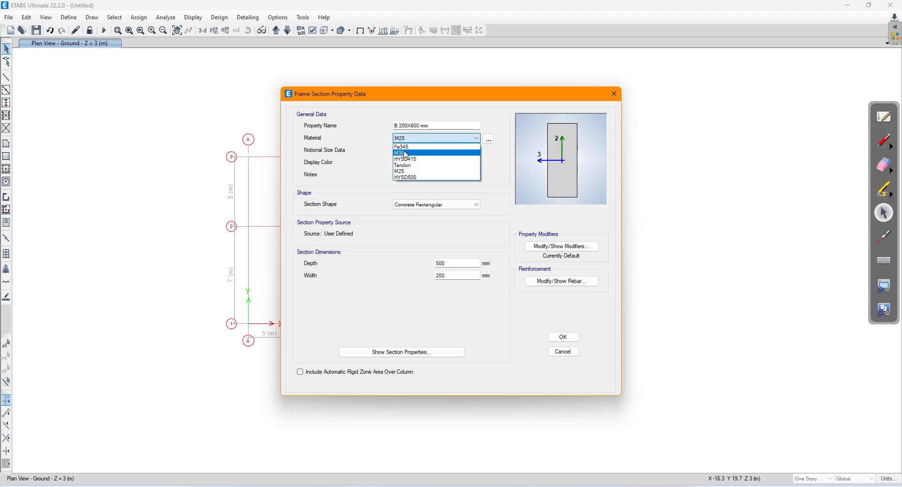
click(401, 171)
drag(461, 261, 416, 261)
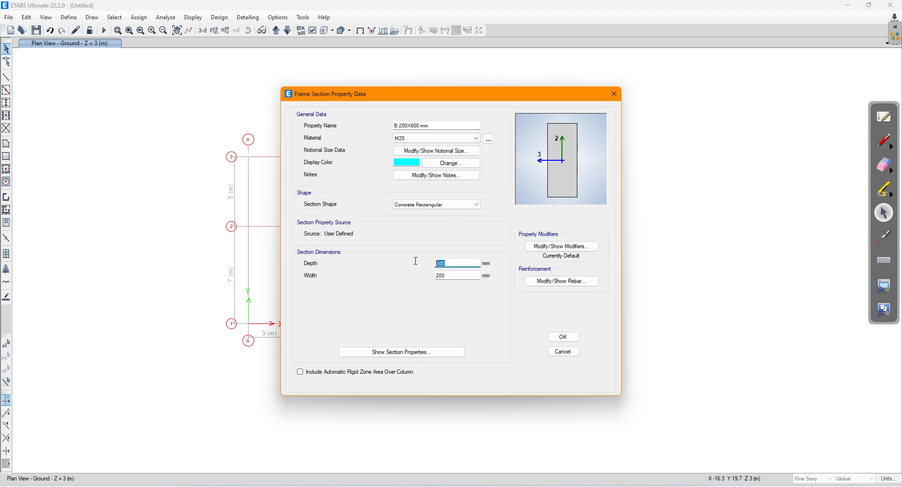
text(6)
- Check the B 200X600 mm section's stiffness modifiers and beam reinforcement settings, and save the section
click(555, 246)
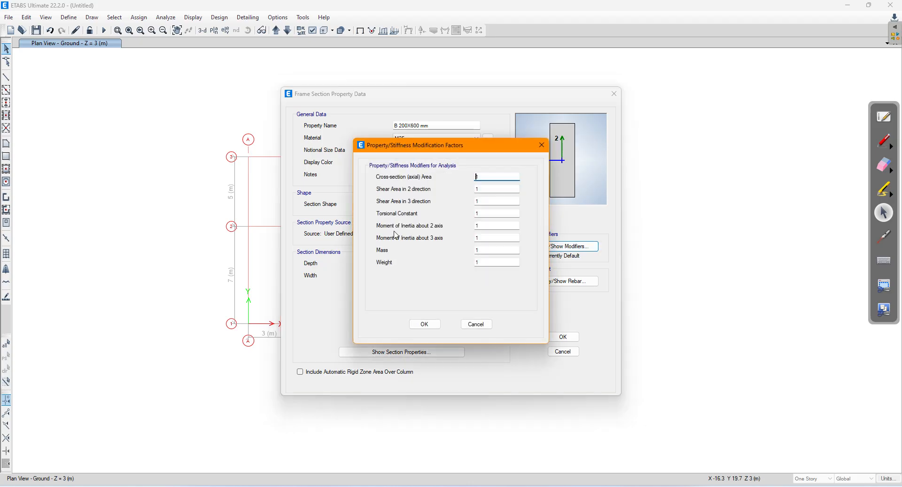
click(425, 323)
click(547, 281)
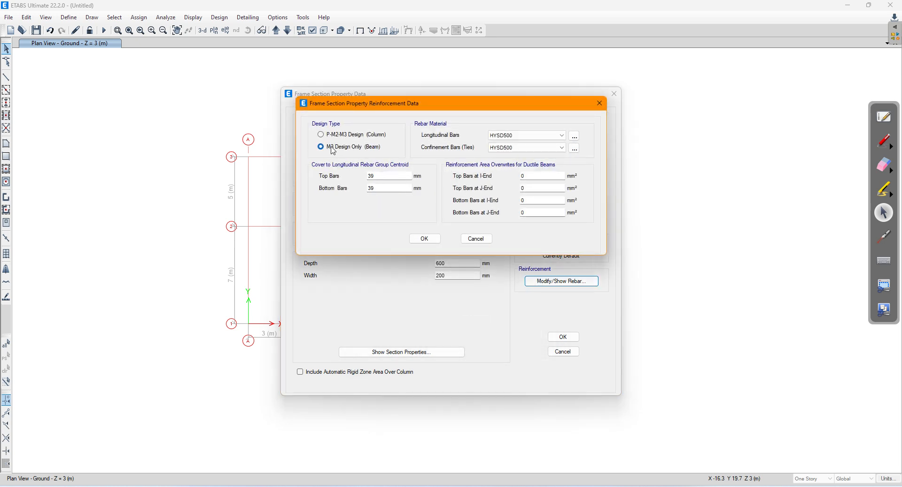
click(423, 239)
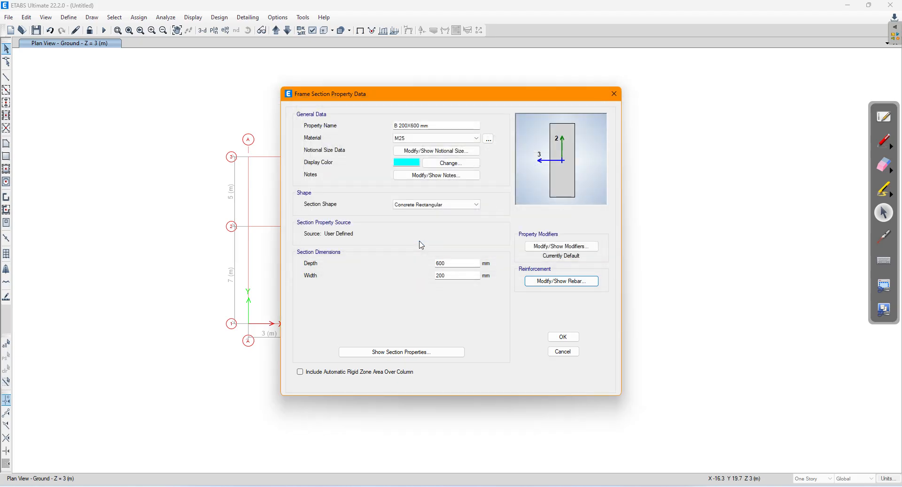
click(556, 245)
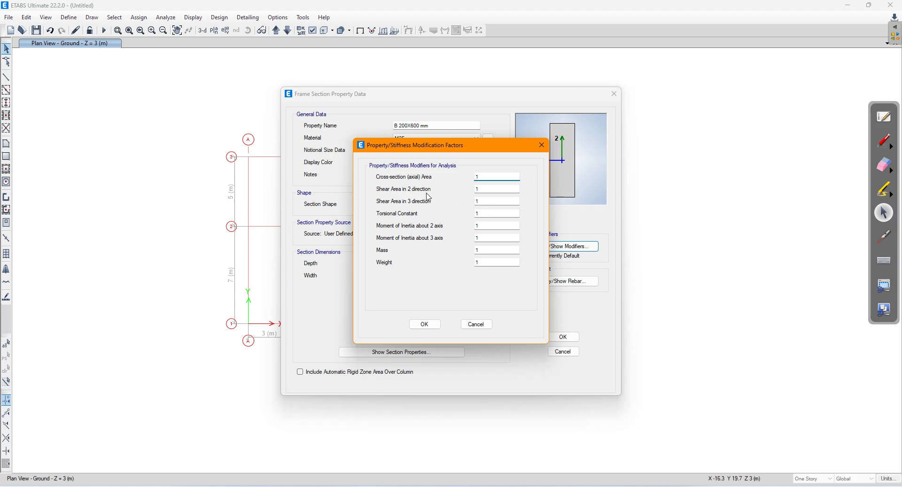
click(424, 324)
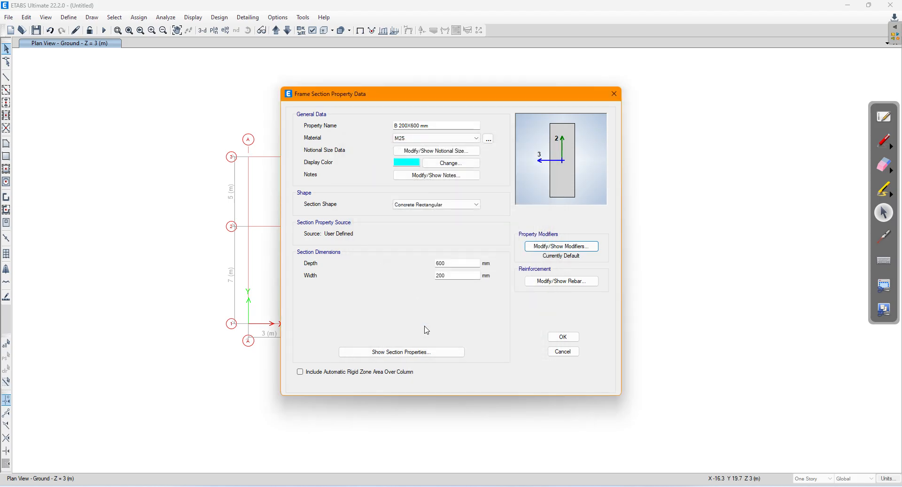
click(563, 336)
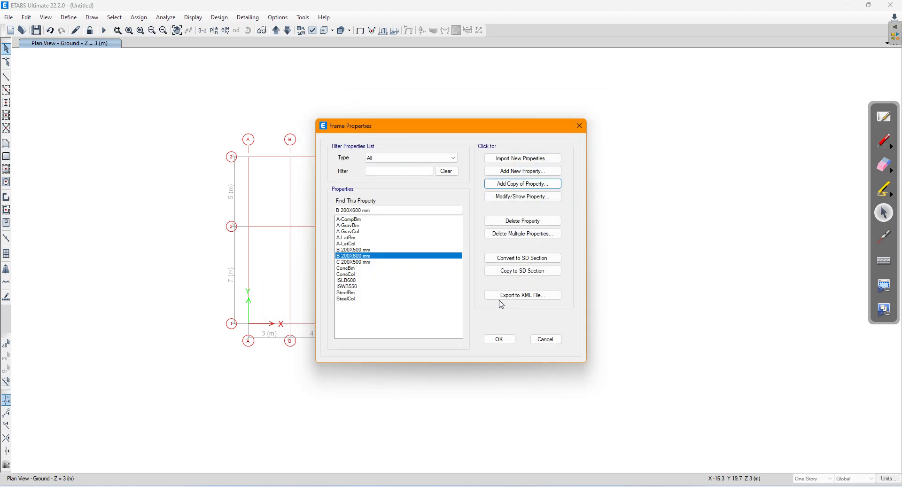
- Examine the frame property list, comparing the newly defined B and C sections with the default concrete and steel sections
click(345, 251)
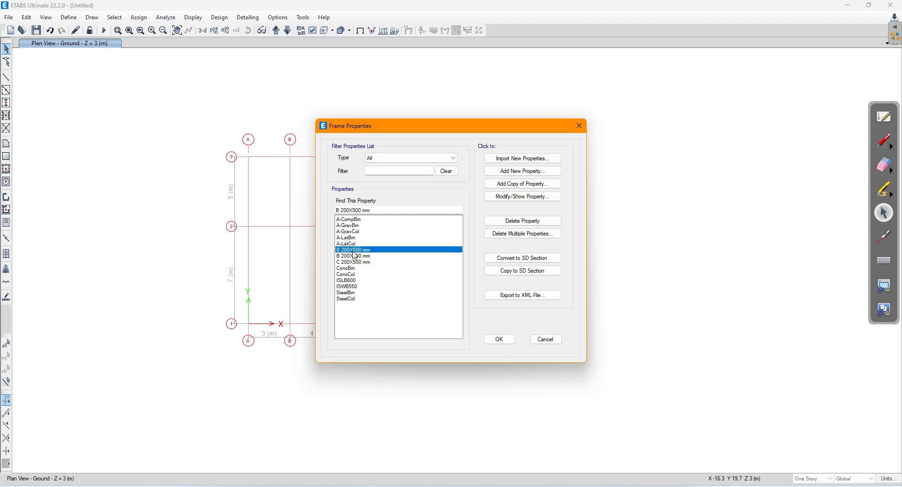
click(343, 257)
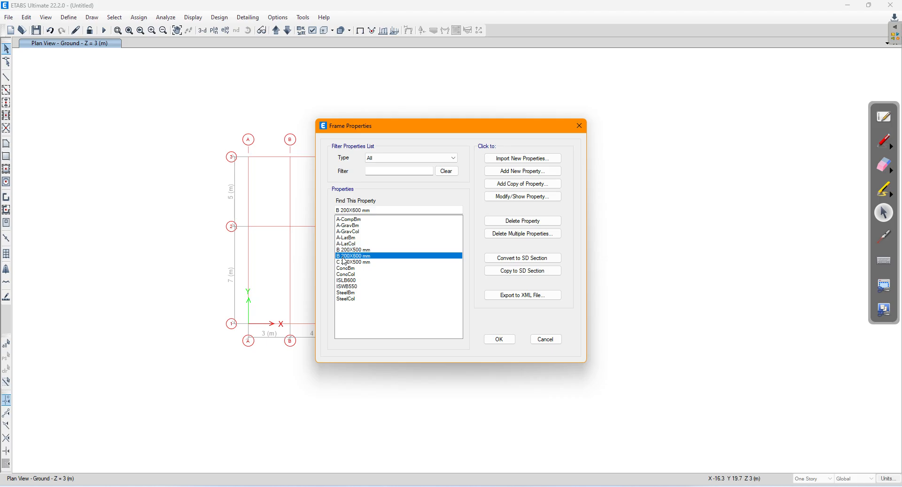
click(346, 262)
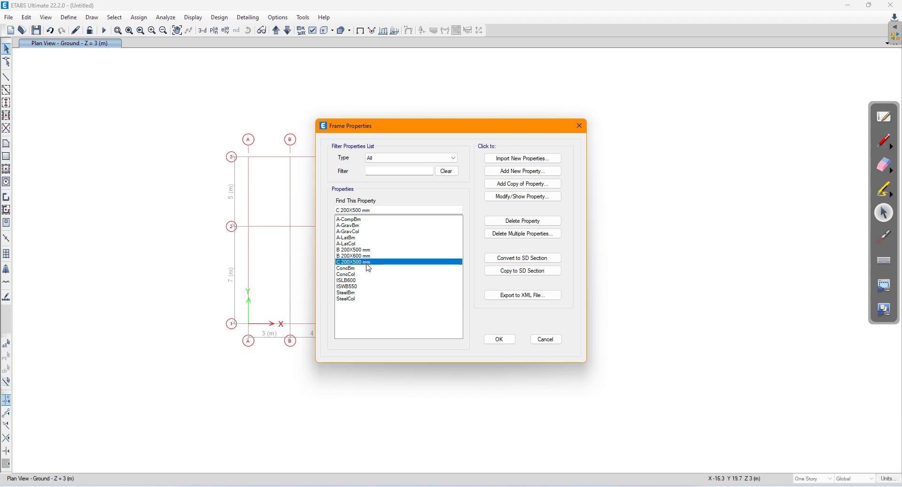
click(377, 286)
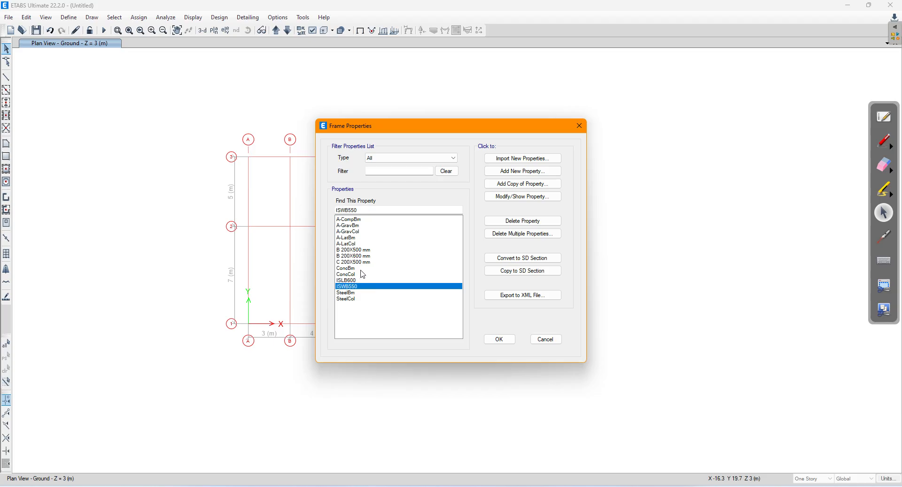
drag(362, 267, 360, 294)
click(348, 299)
click(351, 288)
click(350, 274)
click(360, 293)
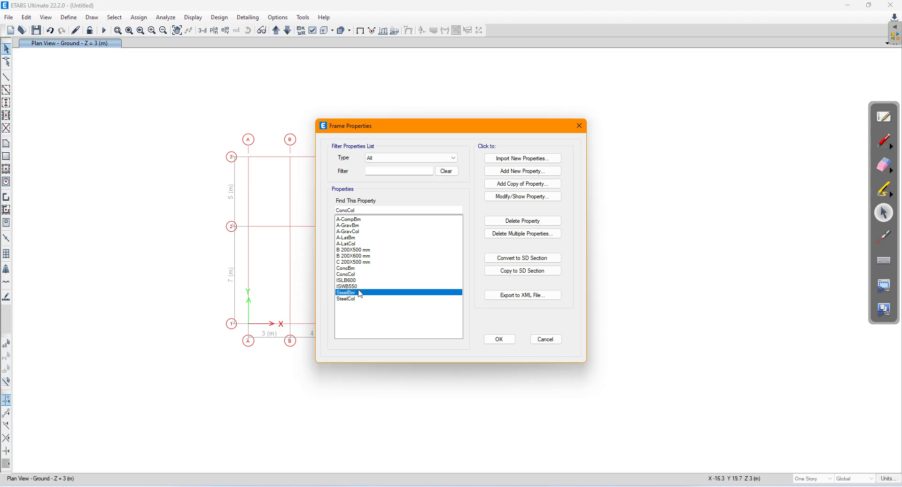
drag(364, 229, 359, 293)
- Delete the default A-, Conc and Steel frame sections together, and close the frame properties with the B and C sections kept
click(502, 235)
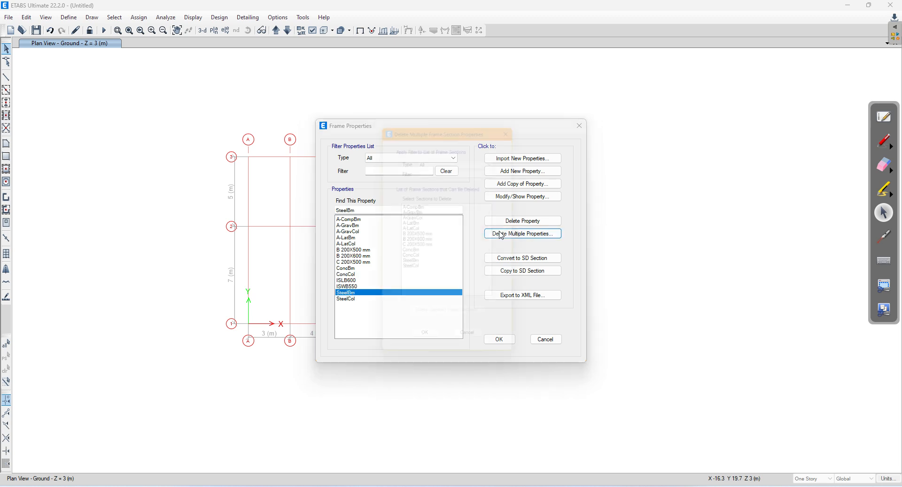
drag(418, 207, 413, 272)
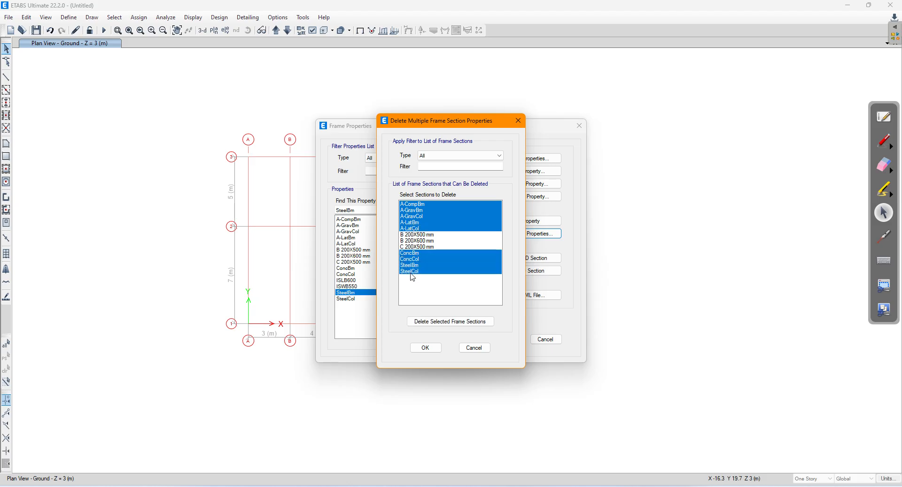
click(431, 321)
click(432, 350)
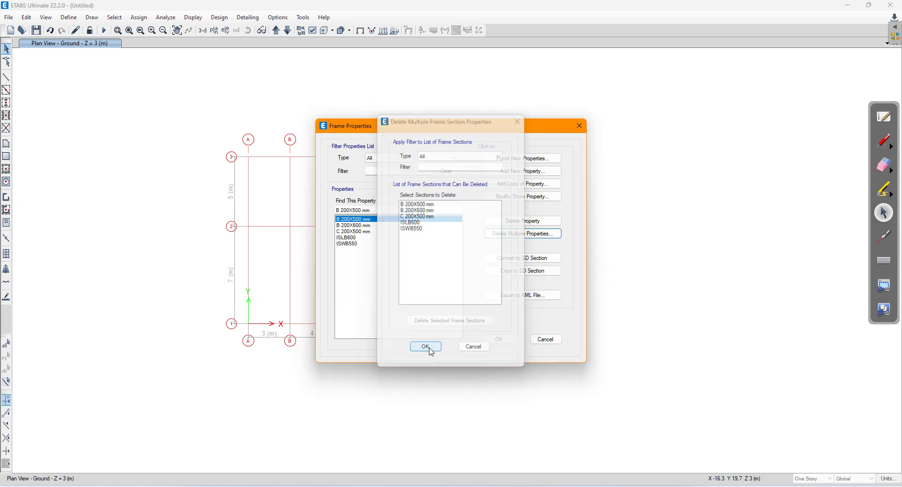
click(343, 232)
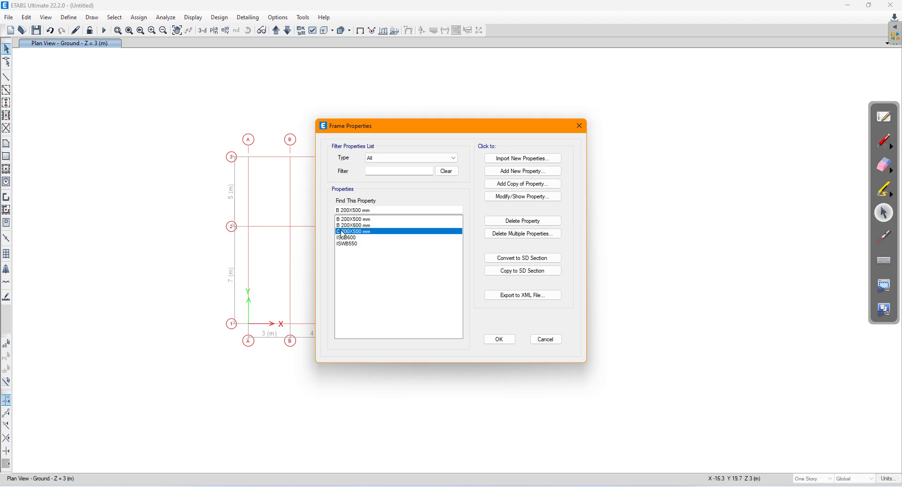
click(358, 220)
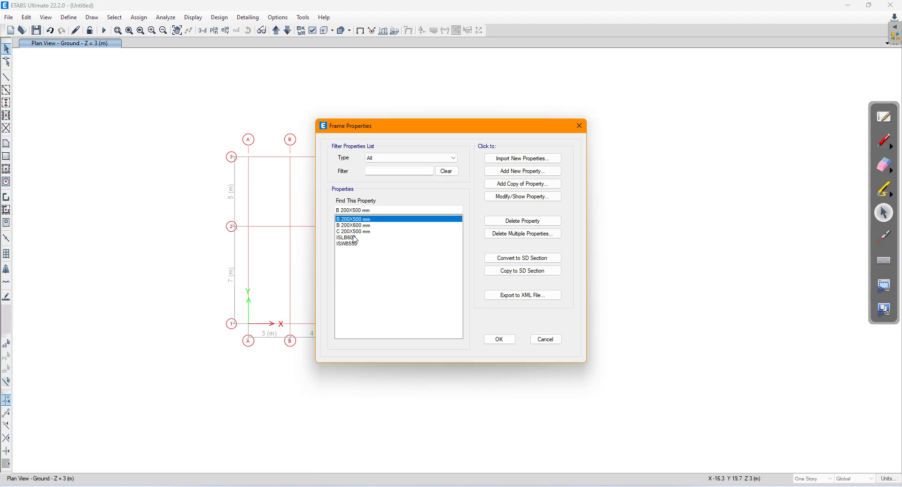
click(352, 232)
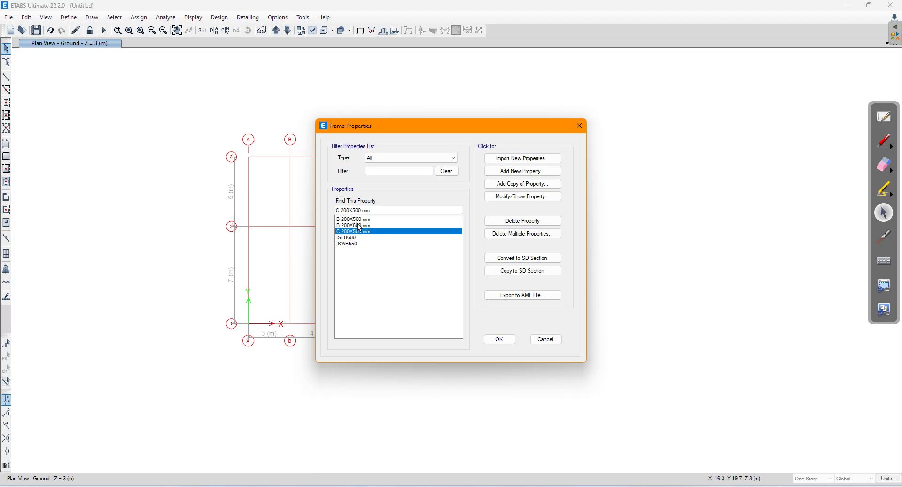
click(500, 339)
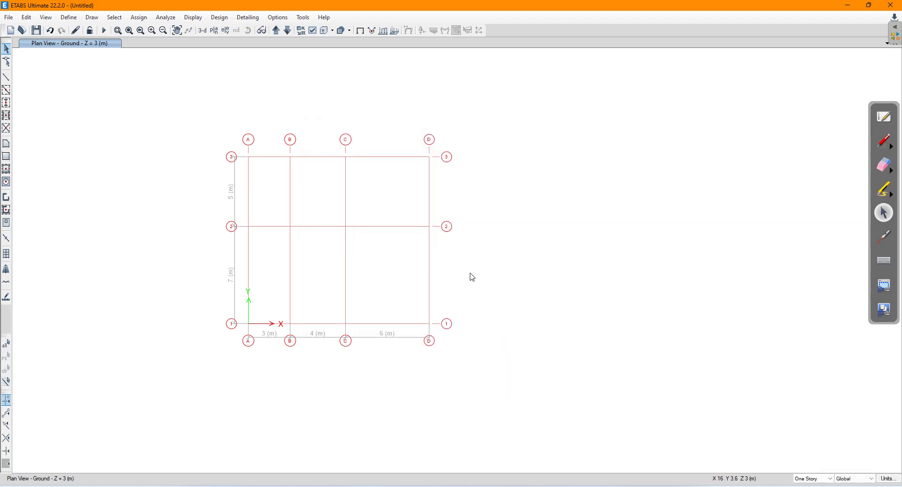
click(884, 140)
mouse_move(587, 97)
mouse_down()
mouse_move(586, 106)
mouse_move(608, 93)
mouse_move(662, 90)
mouse_move(669, 78)
mouse_move(679, 84)
mouse_move(733, 71)
mouse_up()
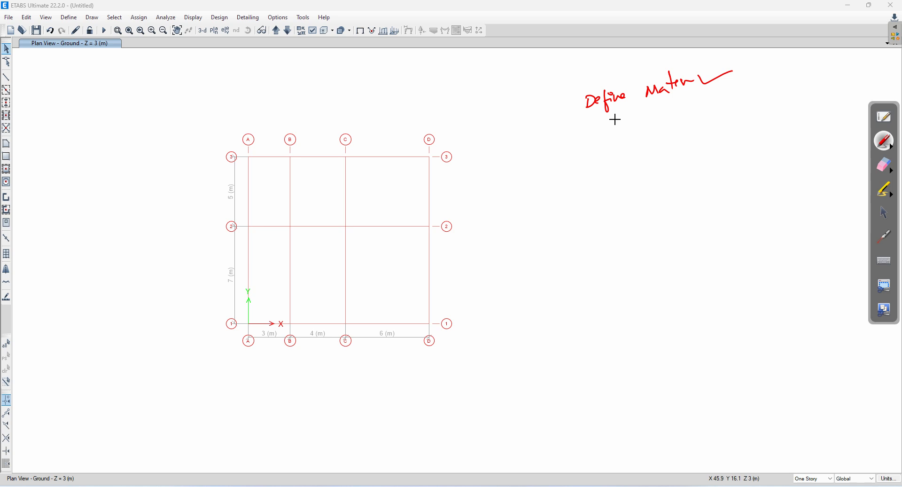
mouse_move(659, 114)
mouse_down()
mouse_move(653, 120)
mouse_move(736, 91)
mouse_move(666, 89)
mouse_move(697, 95)
mouse_up()
click(885, 165)
- Write an underlined red heading "Modeling" with arrowed entries Columns, Beams and Slabs beside the grid, and erase the notes
click(886, 140)
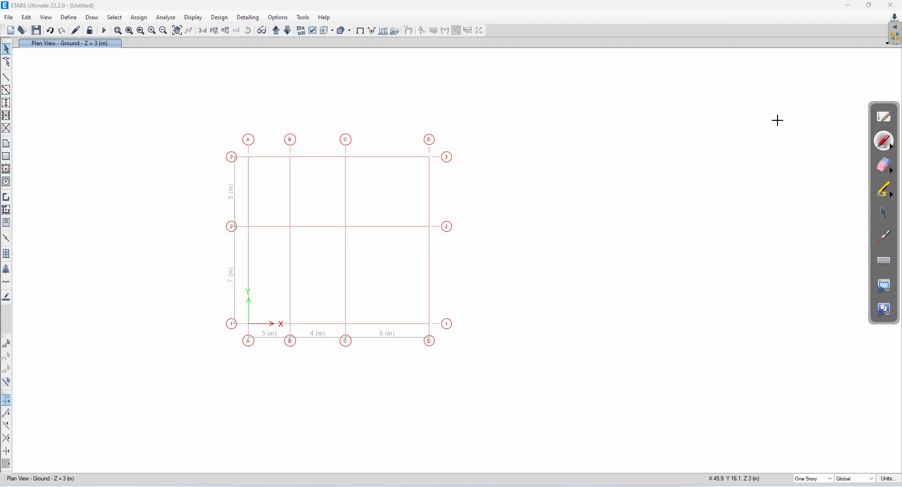
mouse_move(611, 105)
mouse_down()
mouse_move(651, 86)
mouse_move(681, 87)
mouse_move(685, 98)
mouse_move(667, 108)
mouse_move(694, 99)
mouse_up()
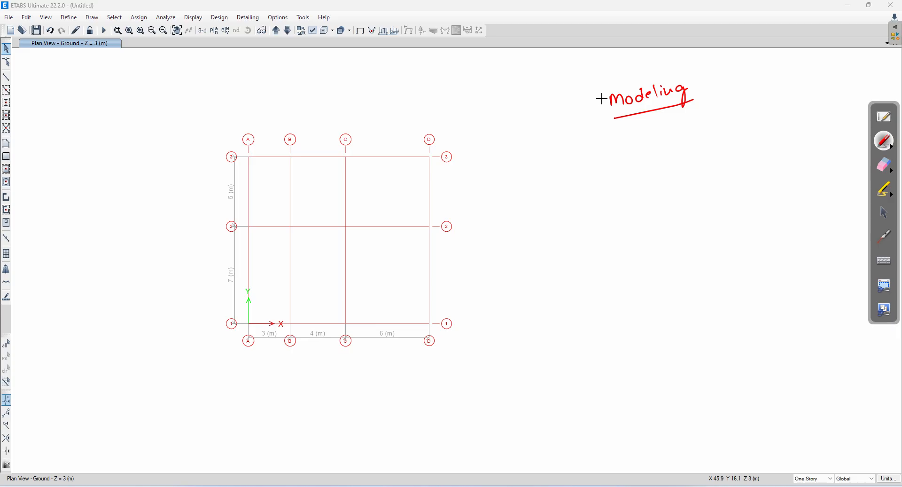
mouse_move(607, 146)
mouse_down()
mouse_move(651, 138)
mouse_move(657, 125)
mouse_move(667, 134)
mouse_move(700, 121)
mouse_move(699, 127)
mouse_up()
drag(614, 175, 691, 155)
mouse_move(618, 203)
mouse_down()
mouse_move(668, 181)
mouse_move(700, 182)
mouse_up()
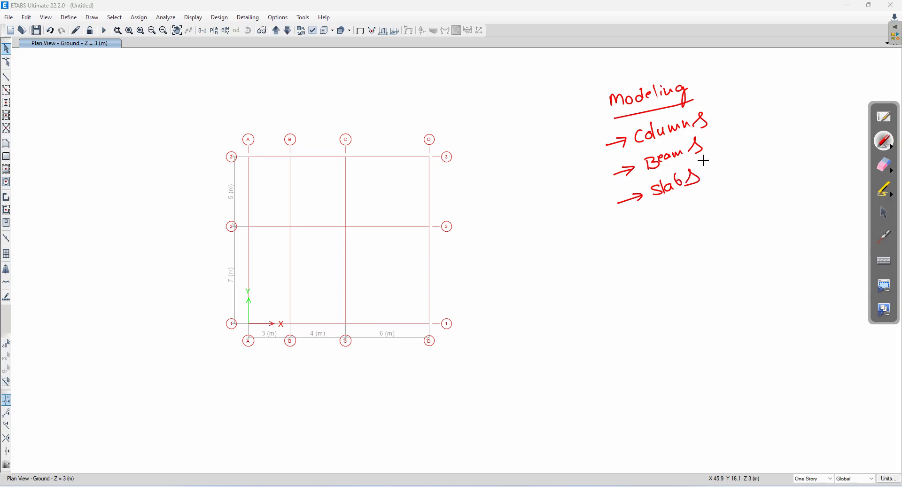
click(883, 174)
mouse_move(853, 159)
mouse_down()
mouse_move(612, 197)
mouse_move(665, 115)
mouse_move(691, 99)
mouse_up()
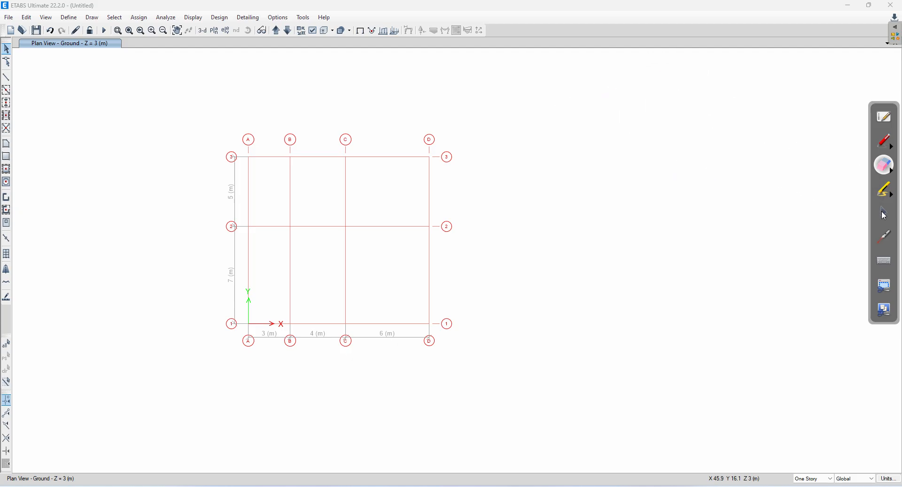
click(886, 212)
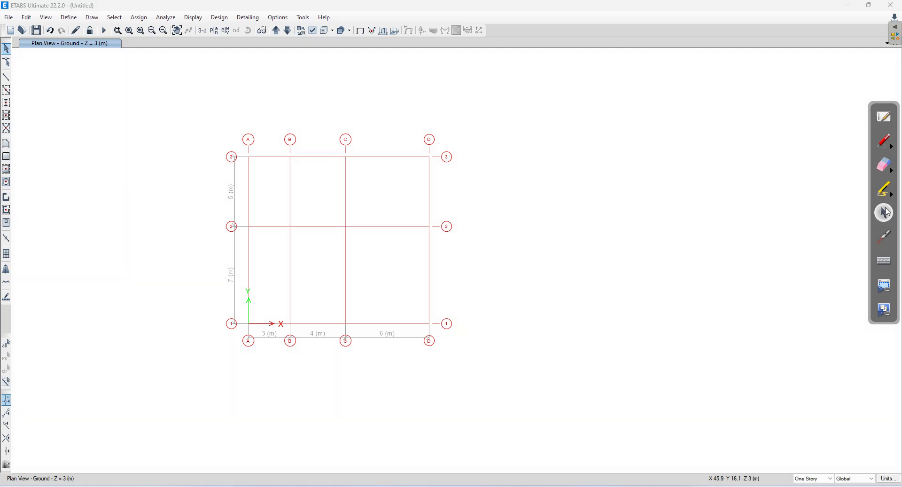
- Set the plan view to the Ground story level using the default plan from story level
click(492, 268)
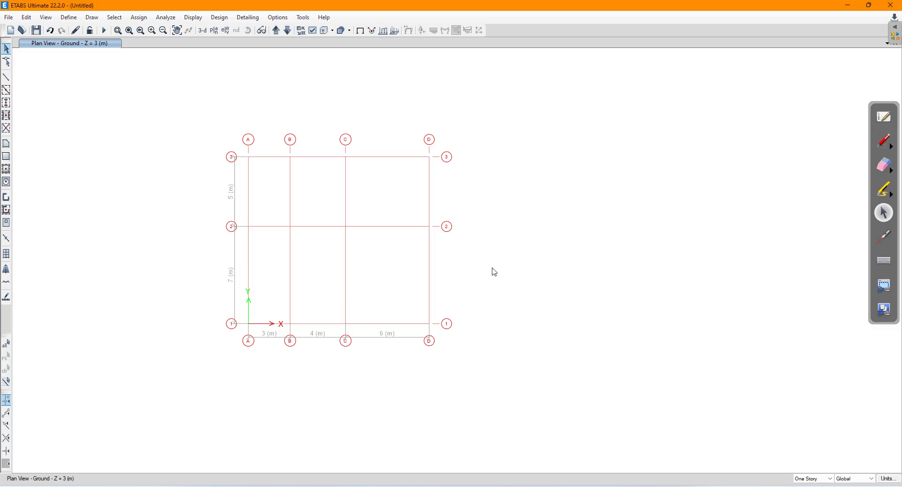
middle_drag(494, 272, 549, 297)
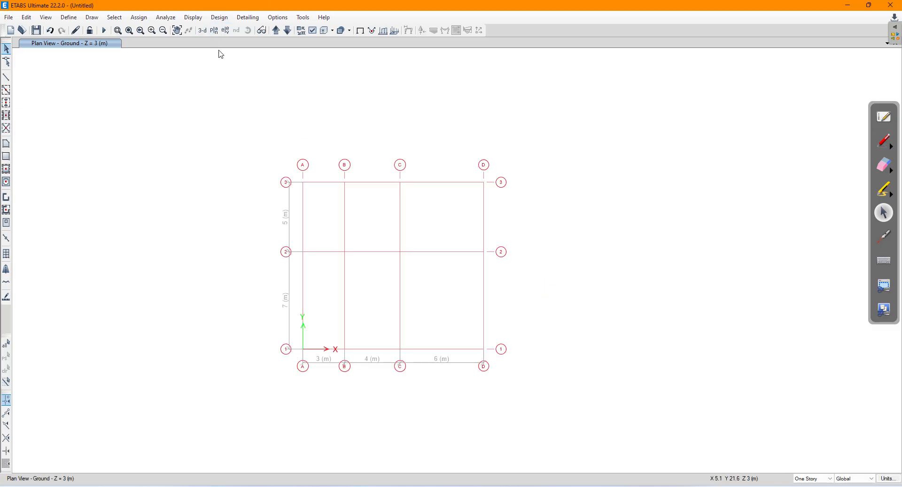
middle_drag(348, 185, 343, 161)
click(217, 33)
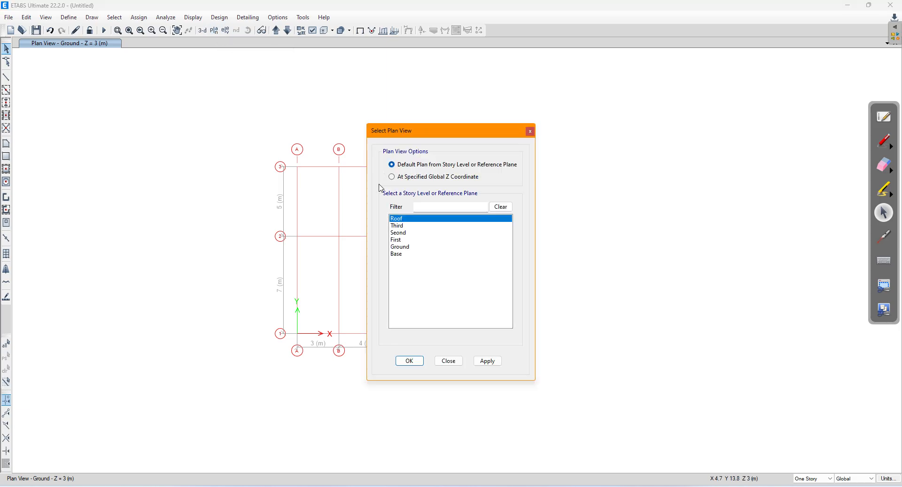
click(406, 247)
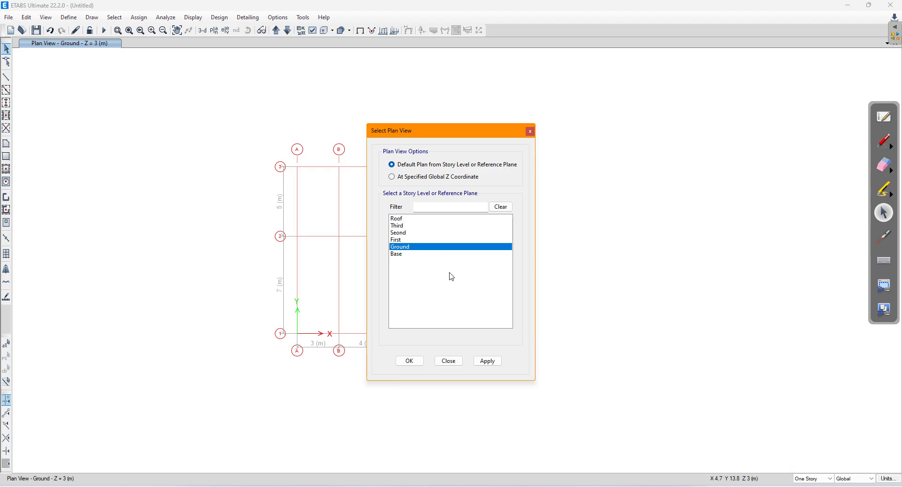
click(487, 362)
click(409, 361)
middle_drag(436, 325, 368, 248)
middle_drag(427, 270, 447, 328)
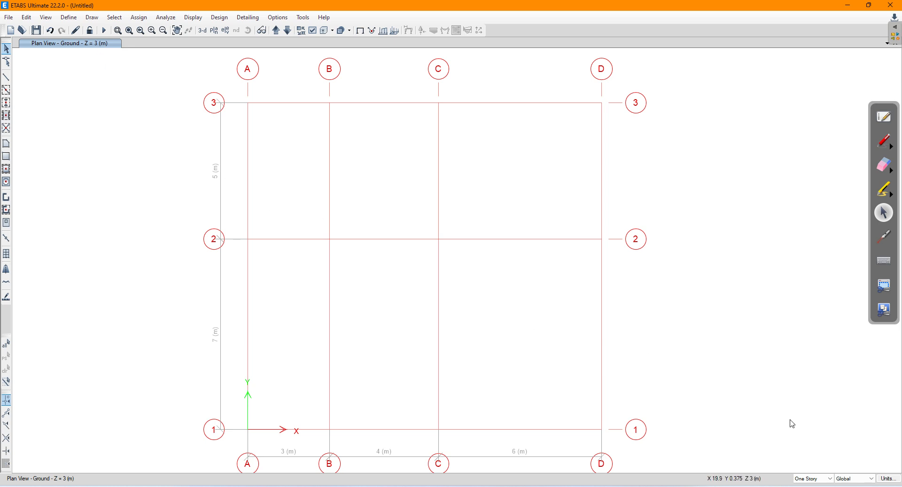
- Set the drawing scope to All Stories so objects are created on every story level
click(812, 478)
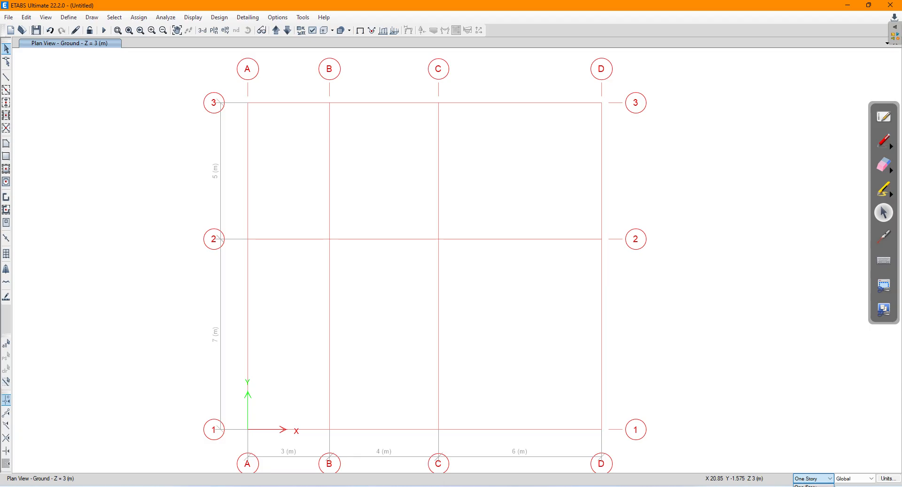
click(805, 486)
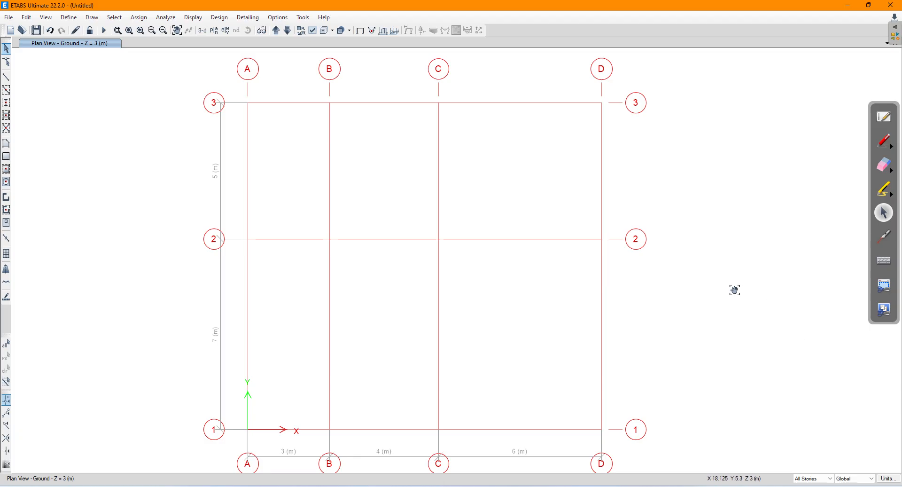
middle_drag(735, 290, 612, 271)
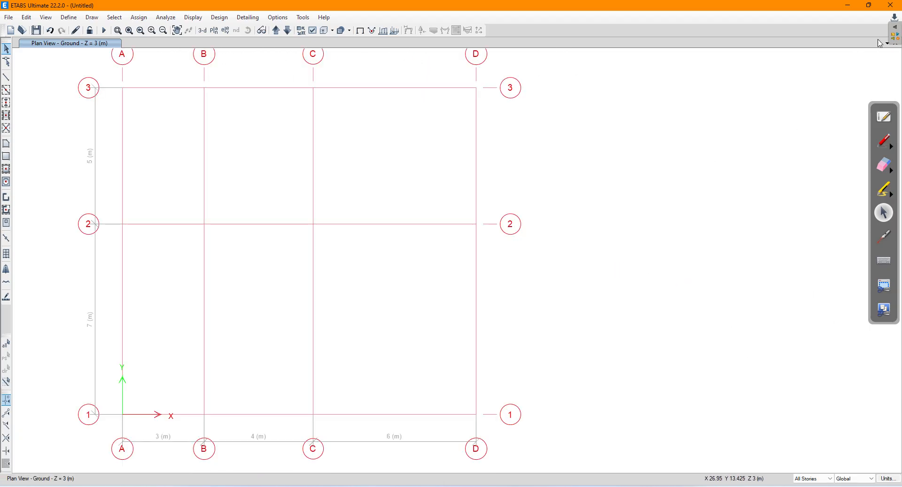
- Add a second model window beside the plan and set it to the elevation along grid A
drag(808, 7, 682, 21)
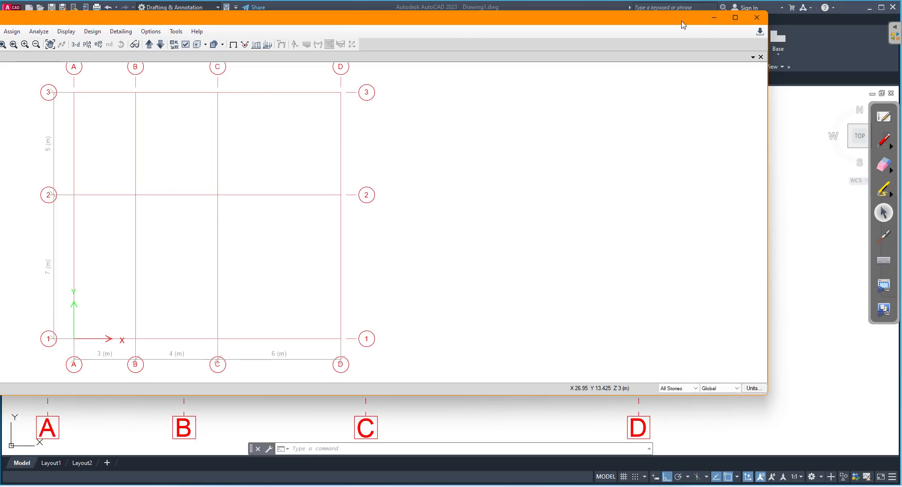
click(753, 57)
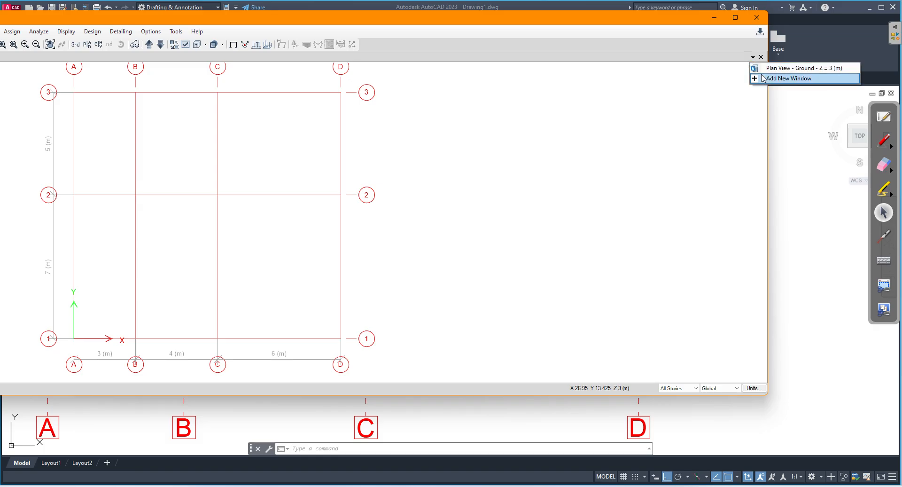
click(779, 79)
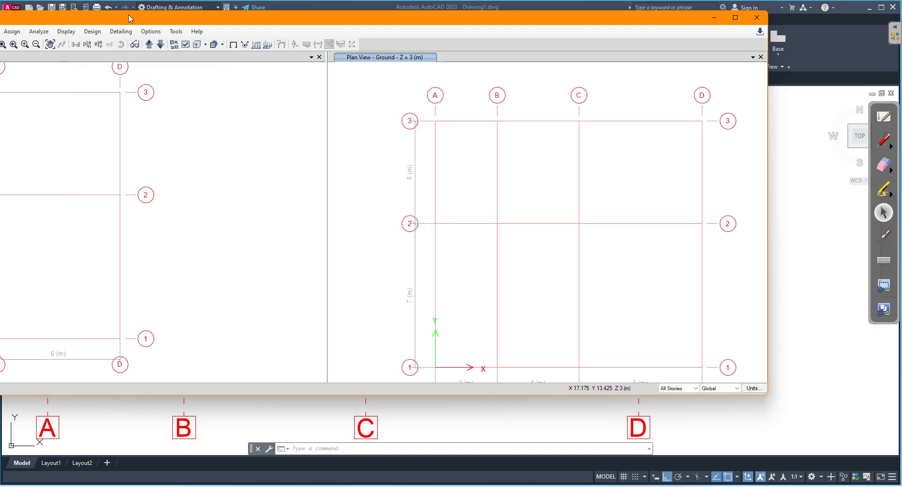
click(103, 46)
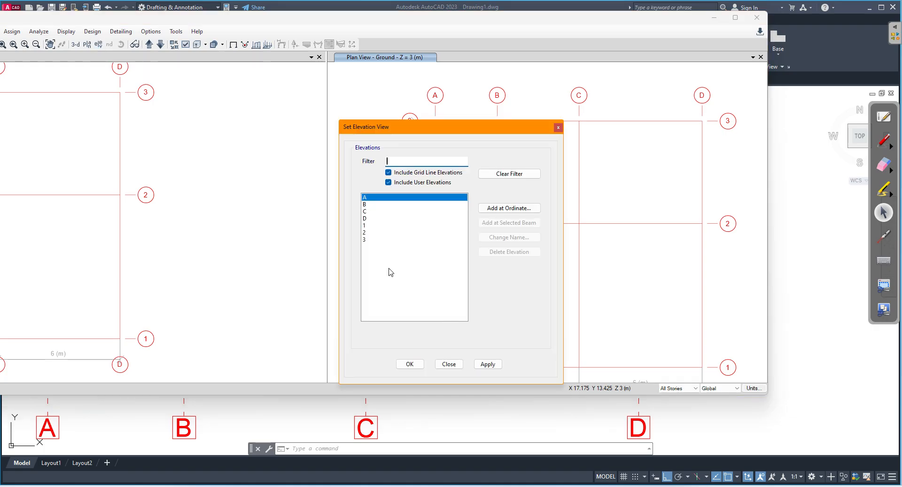
click(488, 364)
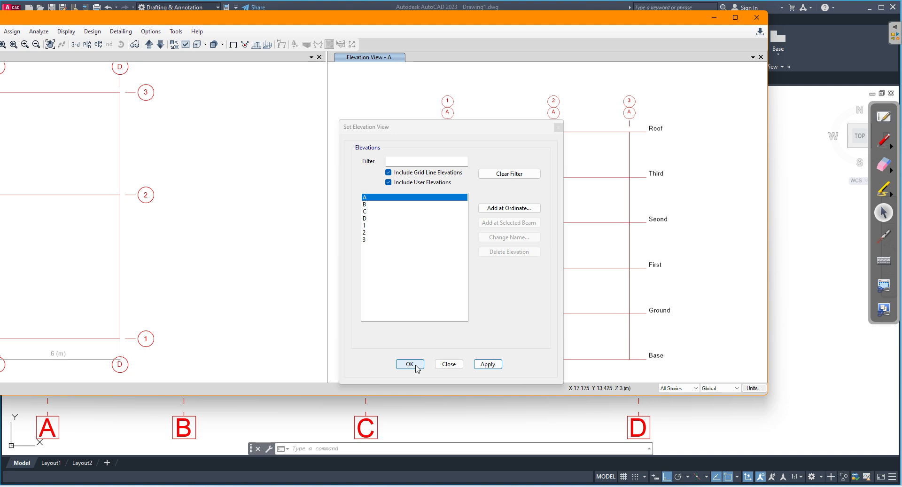
click(412, 364)
click(736, 18)
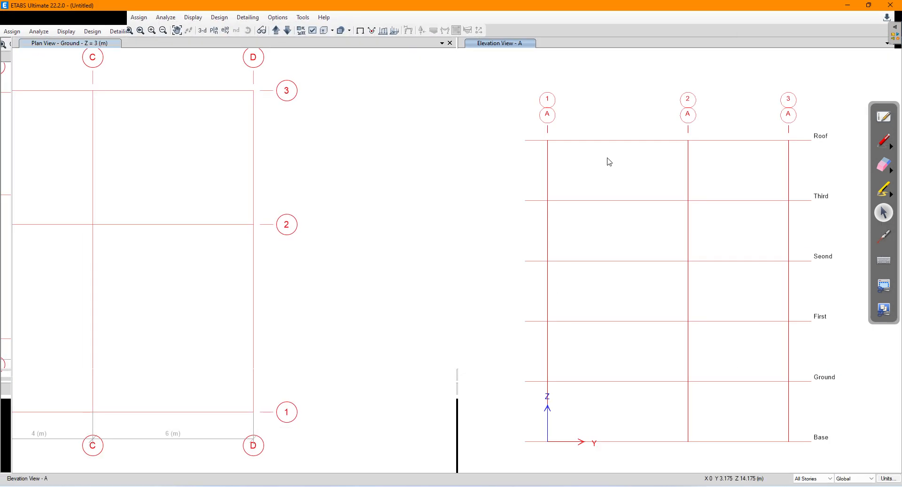
- Start Quick Draw Columns in the plan view with the section property C 200X500 mm
click(385, 250)
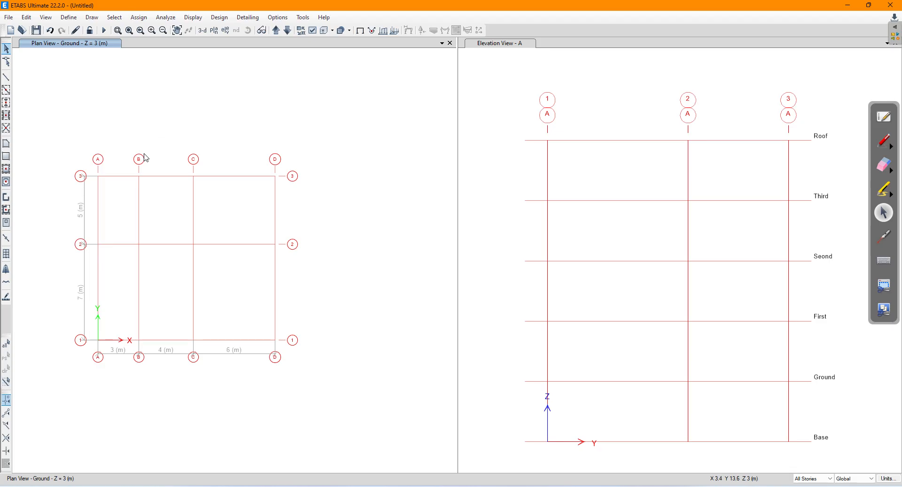
scroll(241, 154, up, 3)
scroll(198, 114, down, 3)
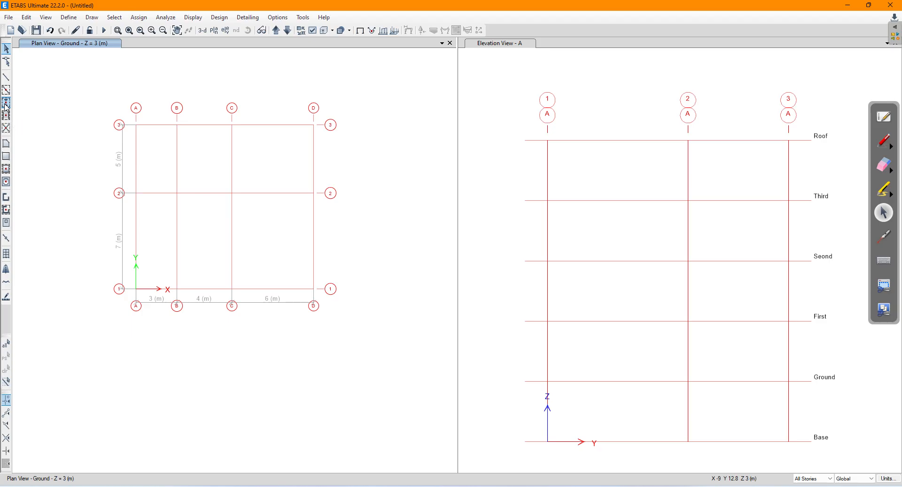
click(6, 102)
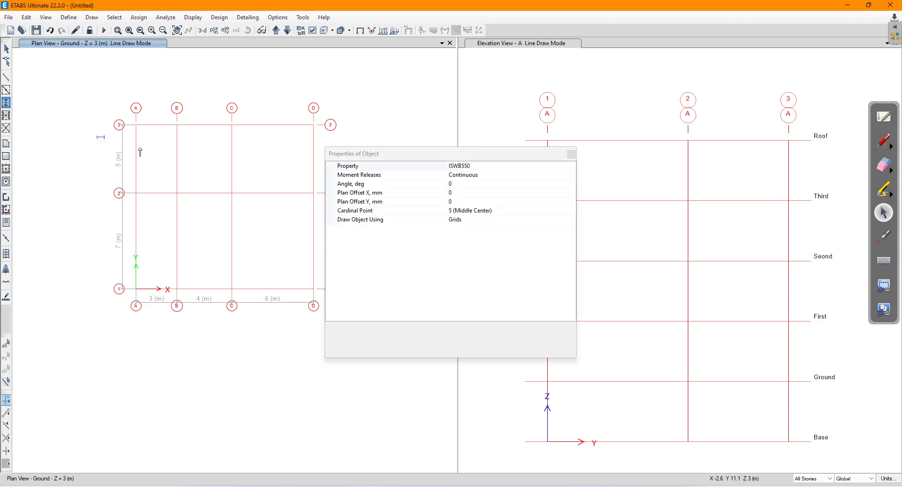
click(568, 169)
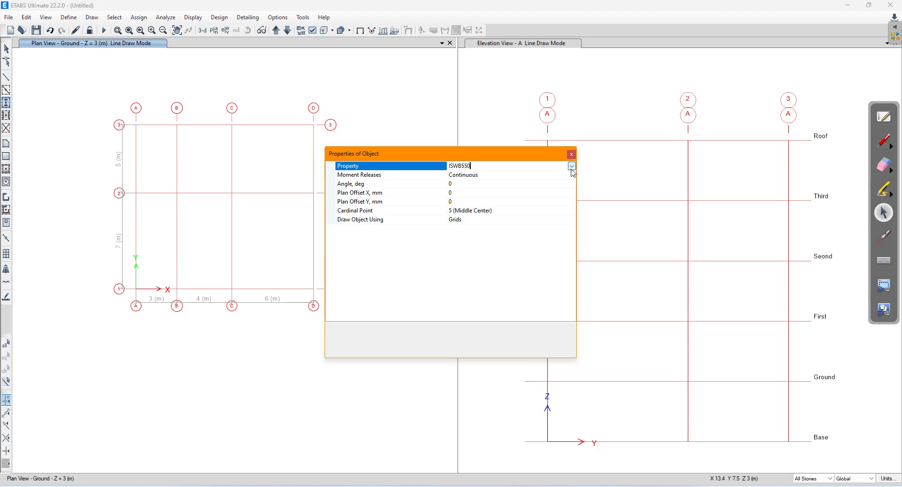
click(572, 165)
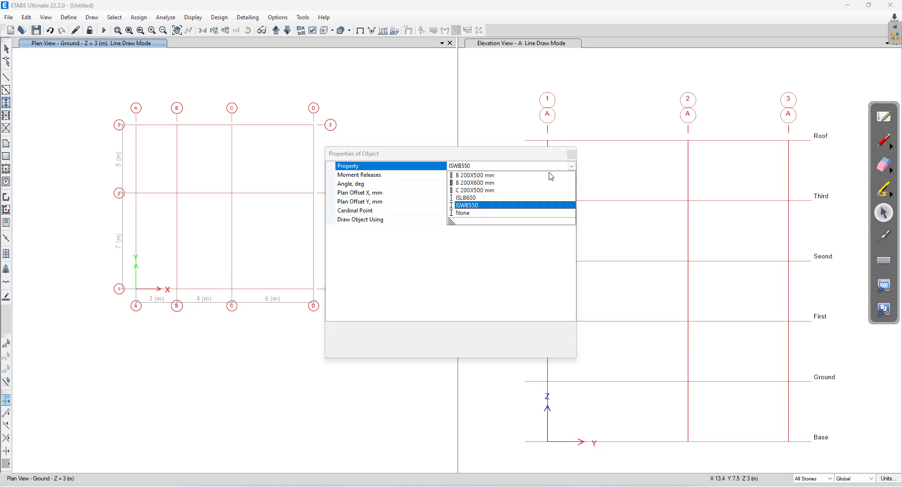
click(475, 189)
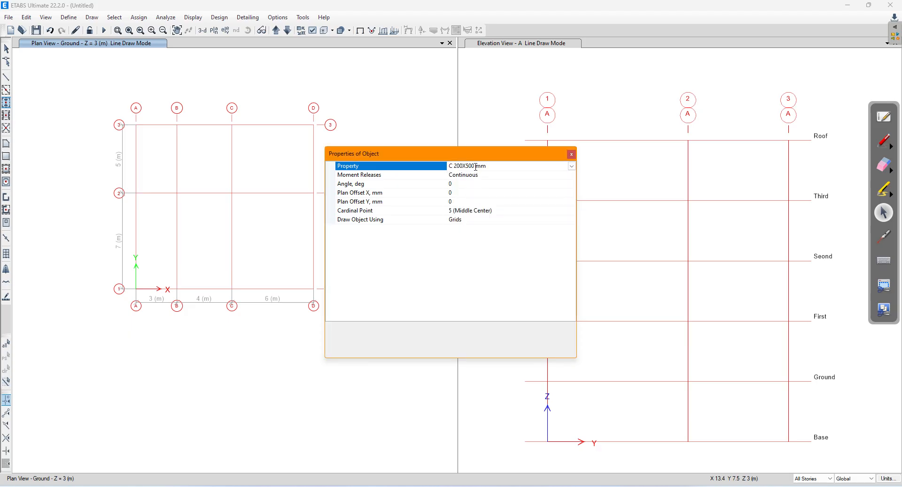
drag(483, 158, 537, 90)
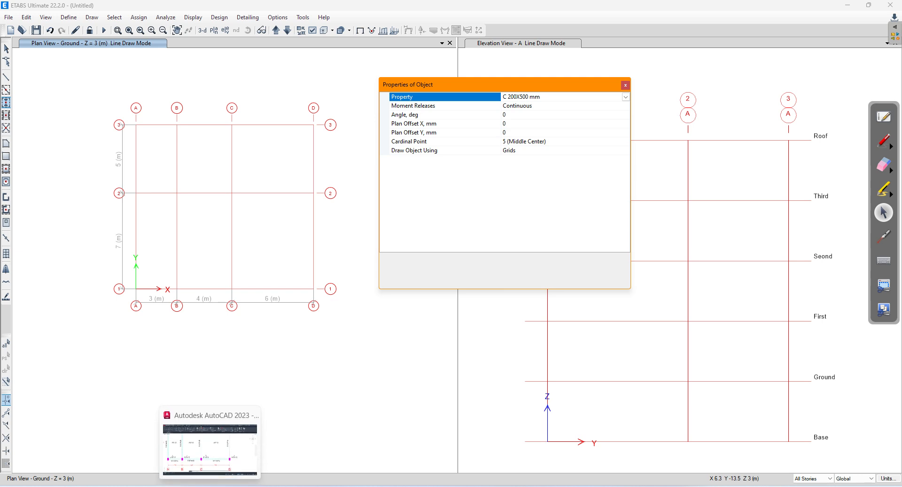
- Switch to the AutoCAD framing plan and examine the column orientation, sketching three small red rectangles beside it and erasing them
click(210, 441)
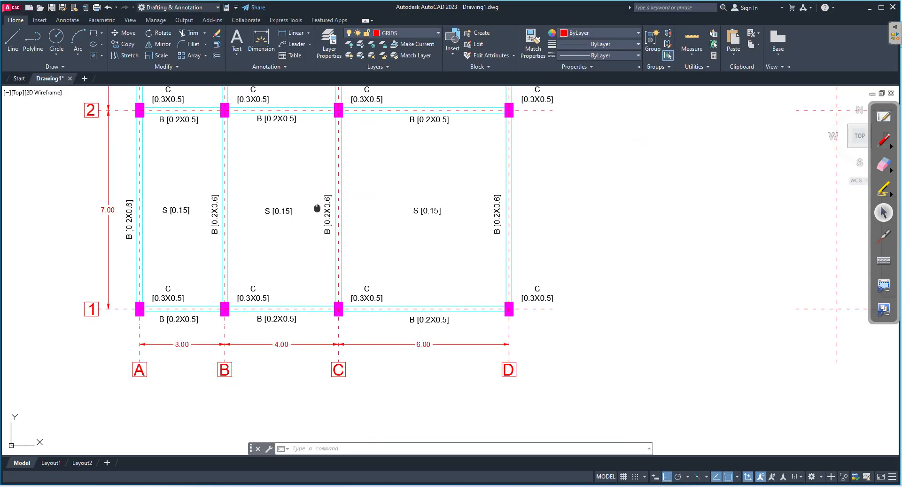
scroll(343, 268, down, 4)
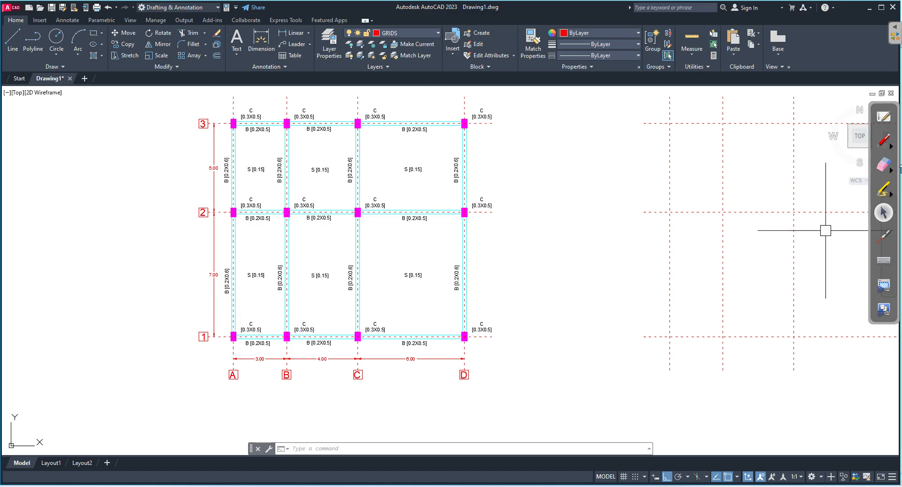
click(884, 136)
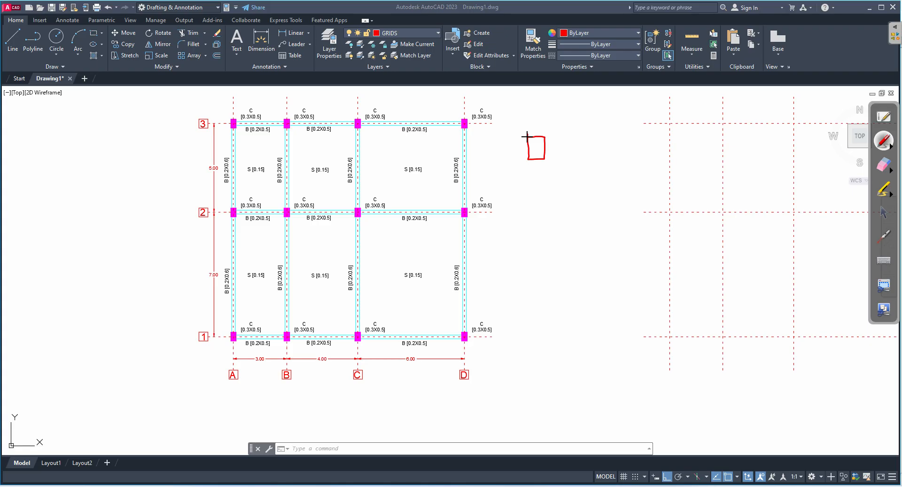
mouse_move(529, 179)
mouse_down()
mouse_move(548, 200)
mouse_move(532, 179)
mouse_up()
mouse_move(532, 243)
mouse_down()
mouse_move(550, 221)
mouse_move(531, 220)
mouse_up()
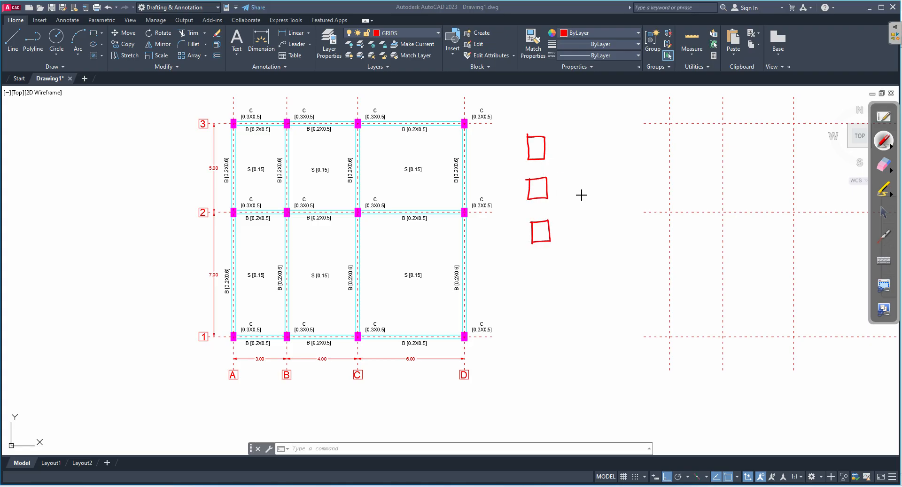
click(884, 165)
mouse_move(536, 178)
mouse_down()
mouse_move(554, 216)
mouse_move(555, 267)
mouse_up()
click(885, 142)
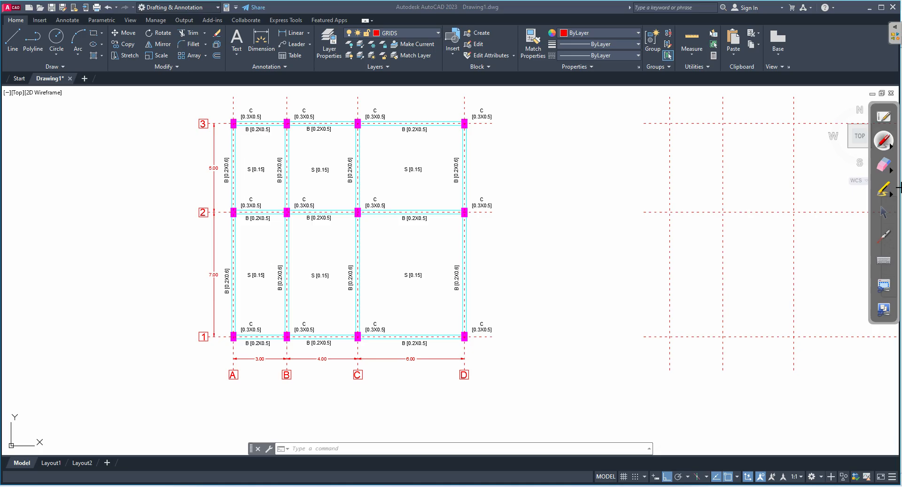
click(889, 217)
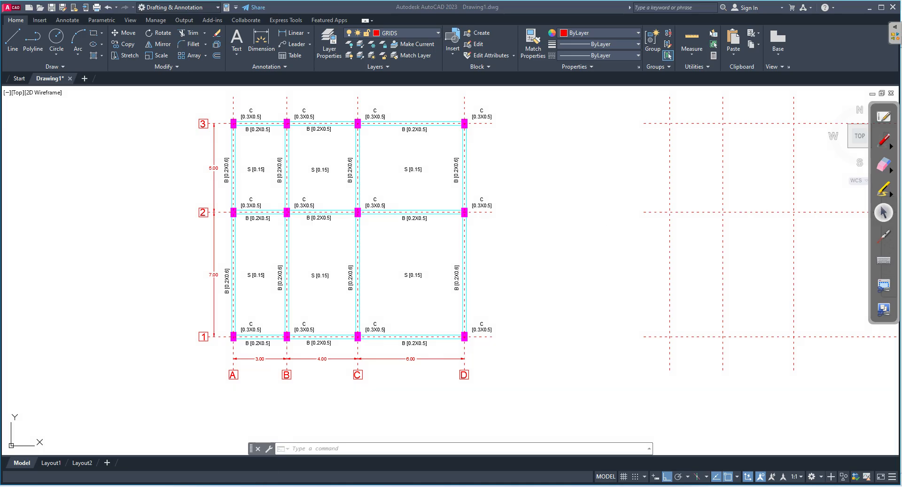
- Return to ETABS, set the column angle to 90 degrees, and check the orientation against the AutoCAD plan
mouse_move(188, 485)
click(189, 446)
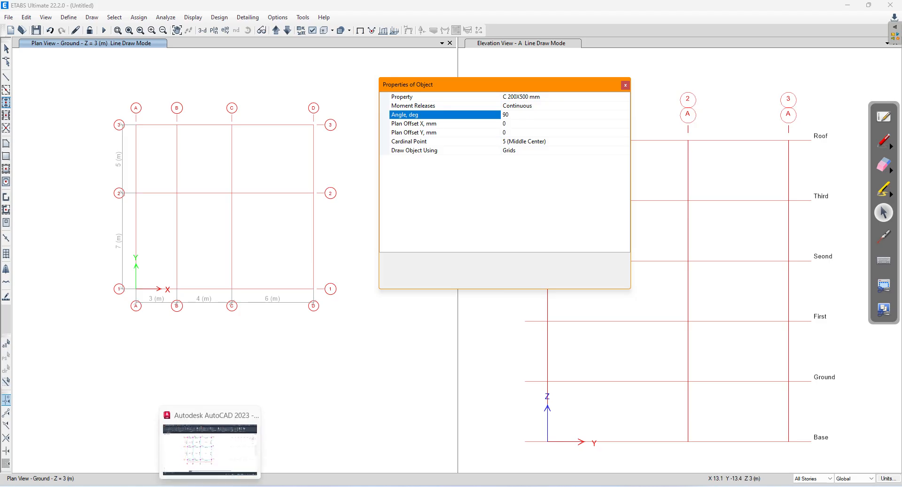
click(210, 486)
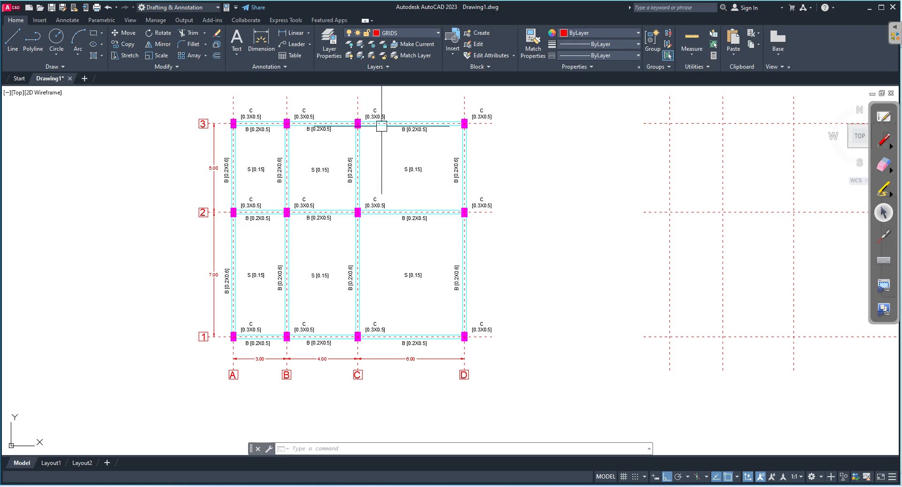
click(193, 484)
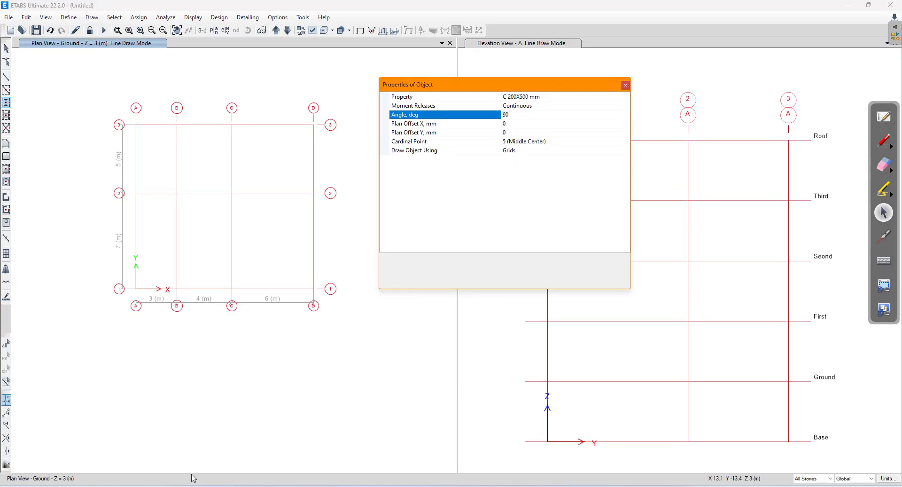
- Place C 200X500 mm columns at 90 degrees on grid line 1 at its intersections with grids A, B, C and D
click(136, 289)
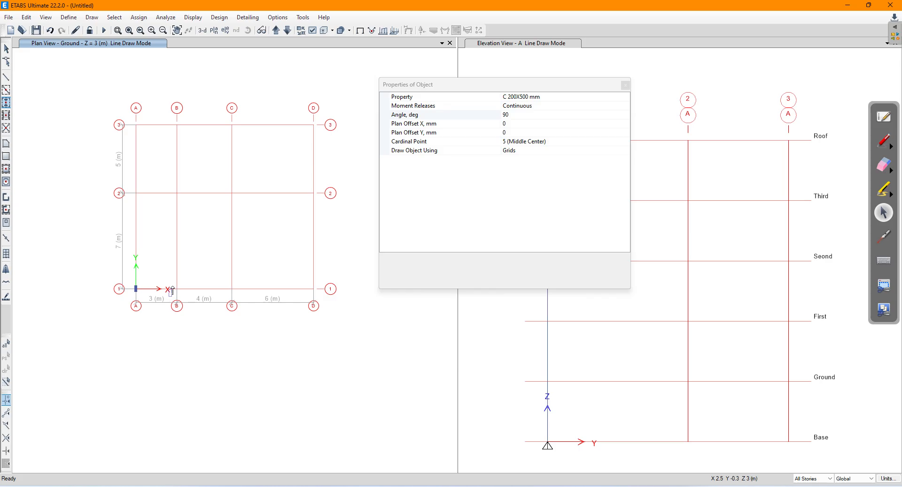
scroll(176, 278, up, 2)
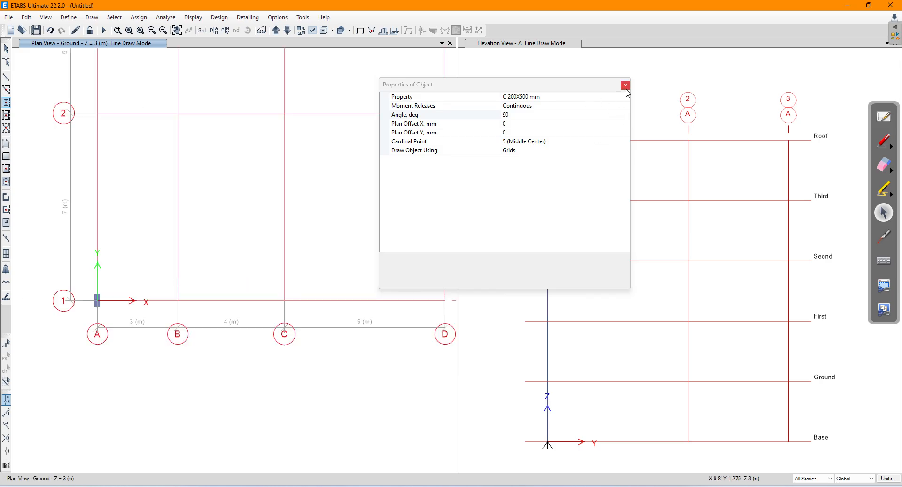
middle_drag(232, 250, 221, 323)
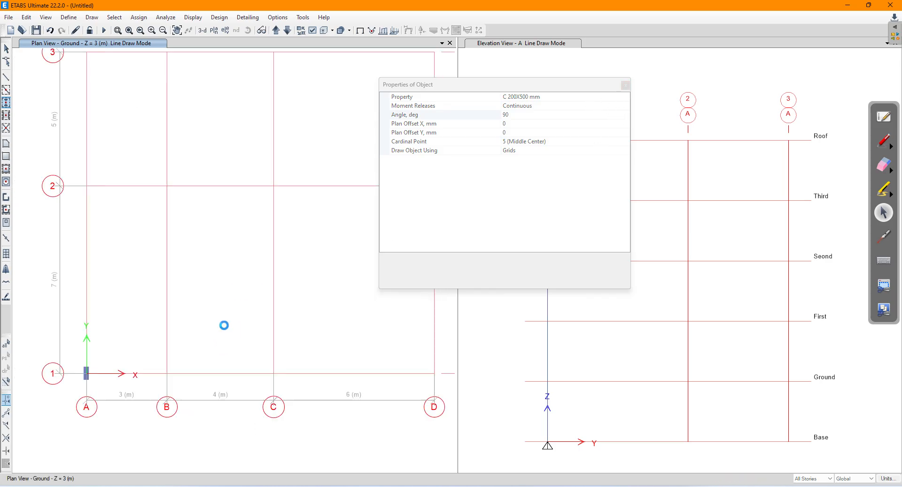
click(167, 373)
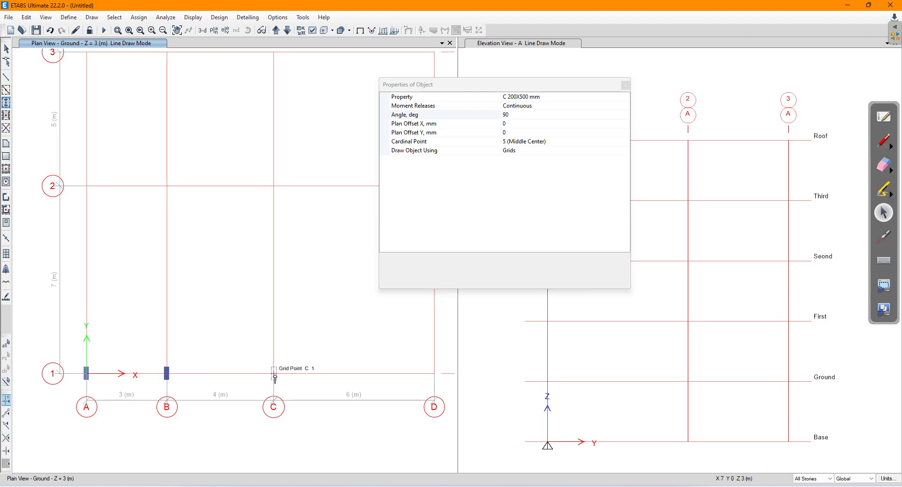
click(274, 374)
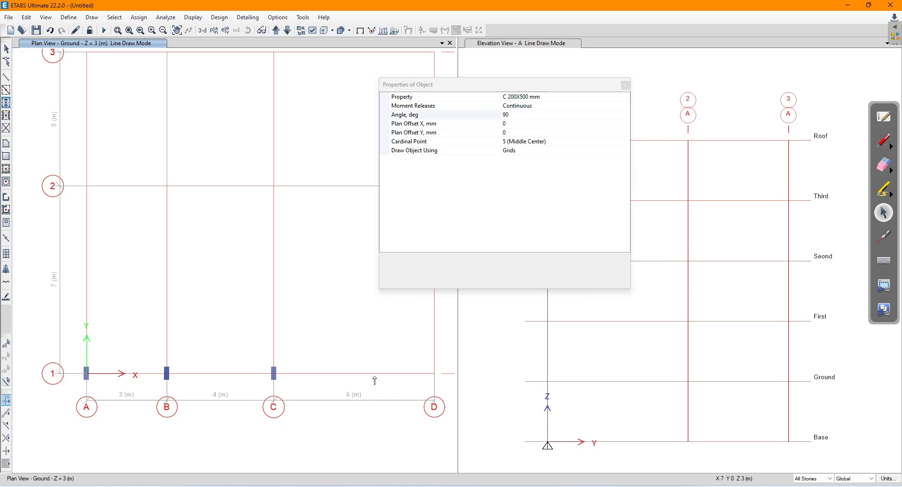
click(433, 375)
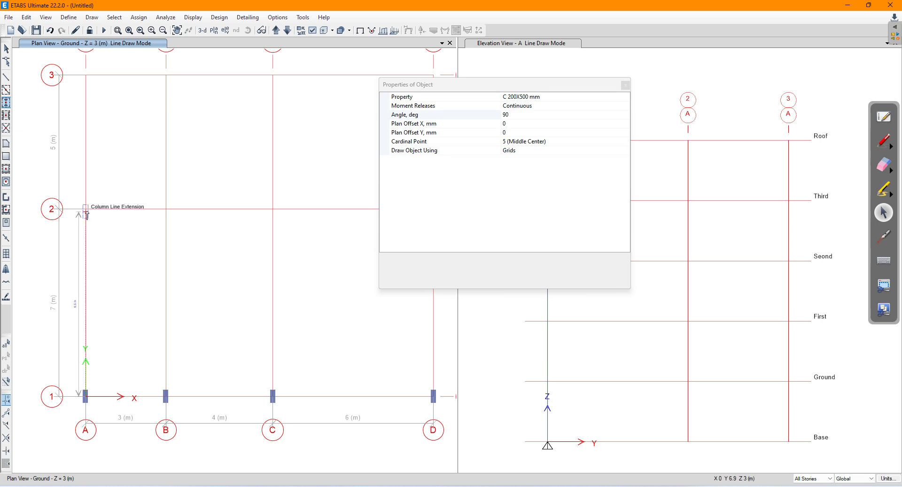
- Place the same columns along grid line 2 at its intersections with grids A, B, C and D
click(86, 210)
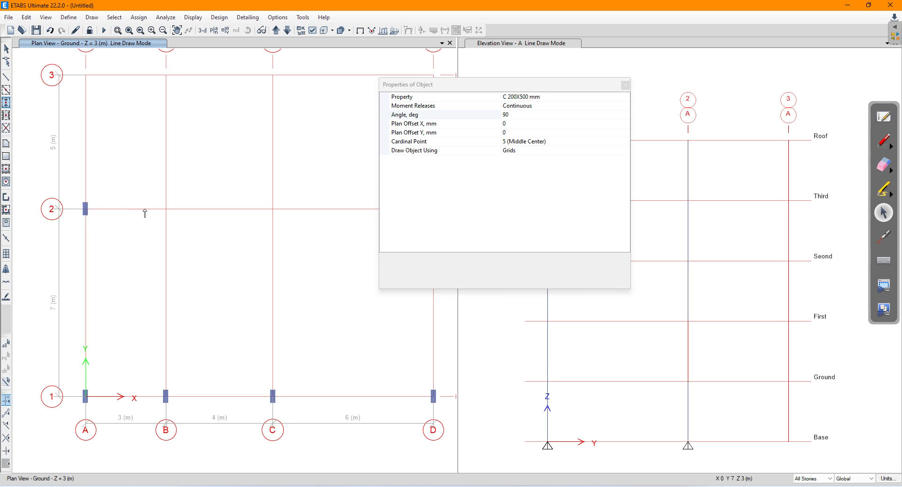
click(167, 211)
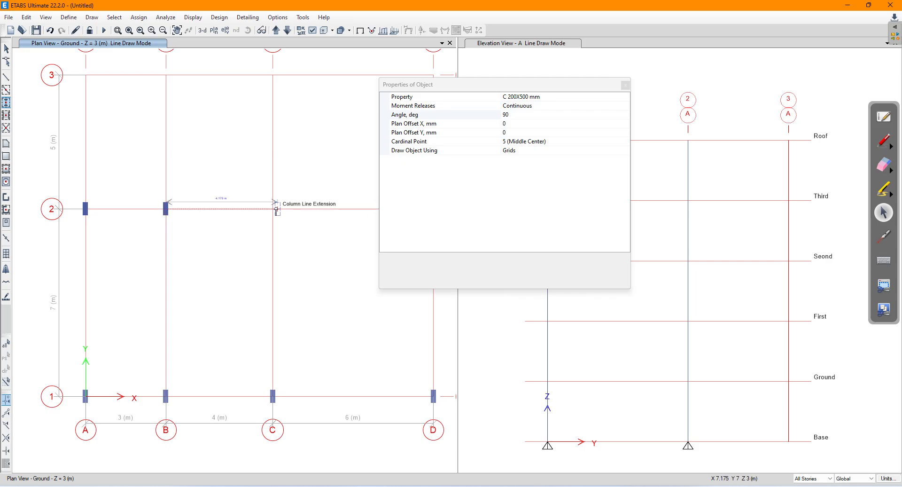
click(273, 209)
middle_drag(371, 241, 248, 278)
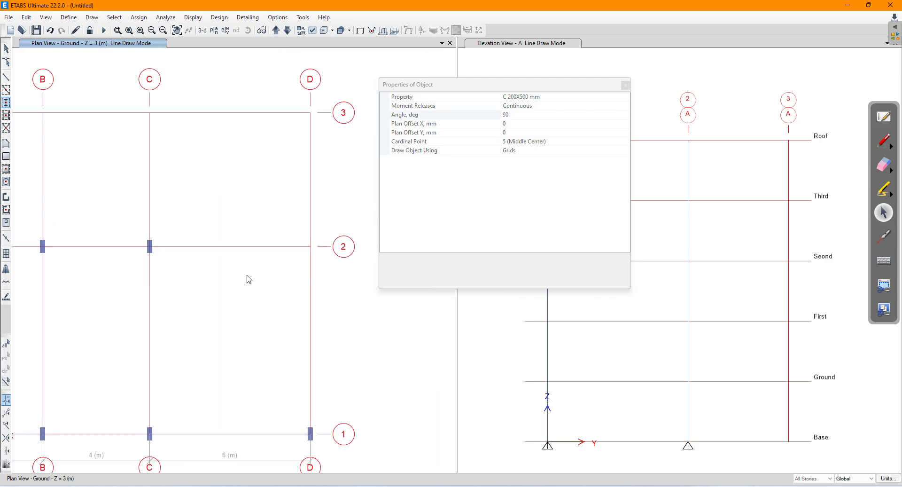
click(311, 249)
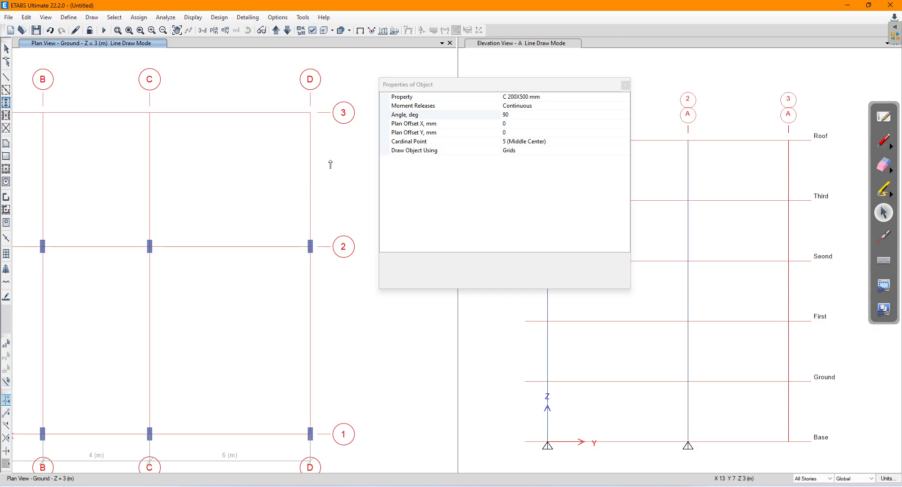
- Place columns along grid line 3 at grids D, C, B and A, and end the column drawing command
click(305, 114)
click(149, 113)
middle_drag(111, 143, 229, 155)
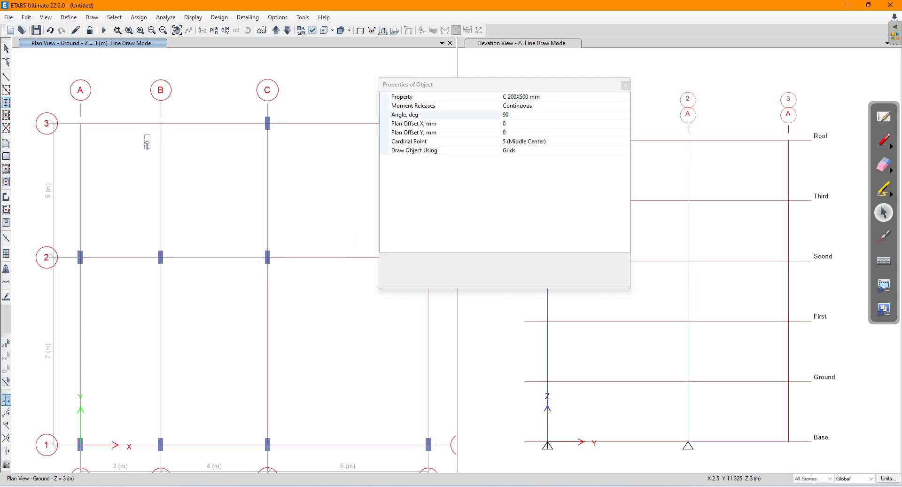
click(160, 124)
scroll(78, 132, up, 3)
scroll(75, 132, down, 2)
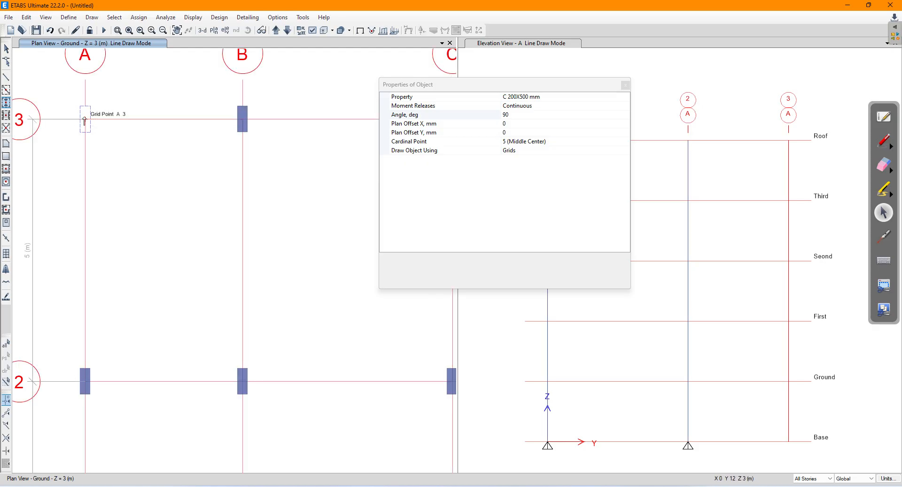
scroll(87, 122, up, 2)
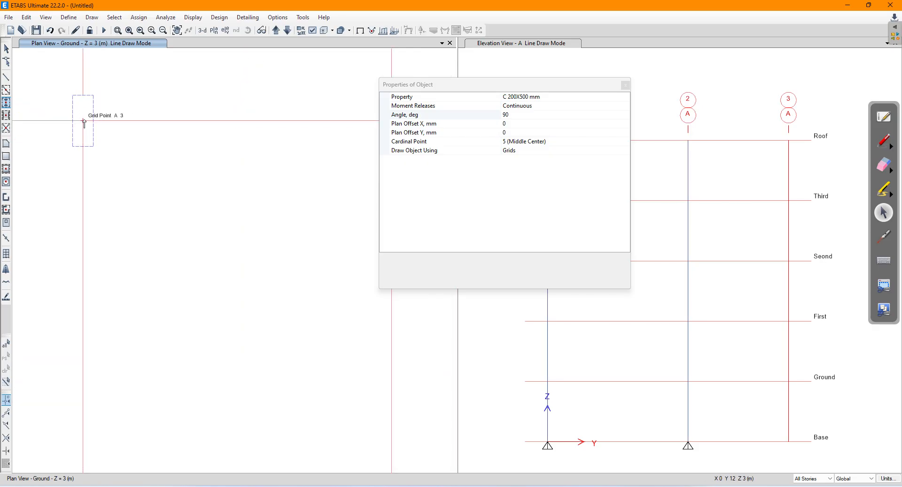
click(83, 124)
scroll(167, 212, down, 4)
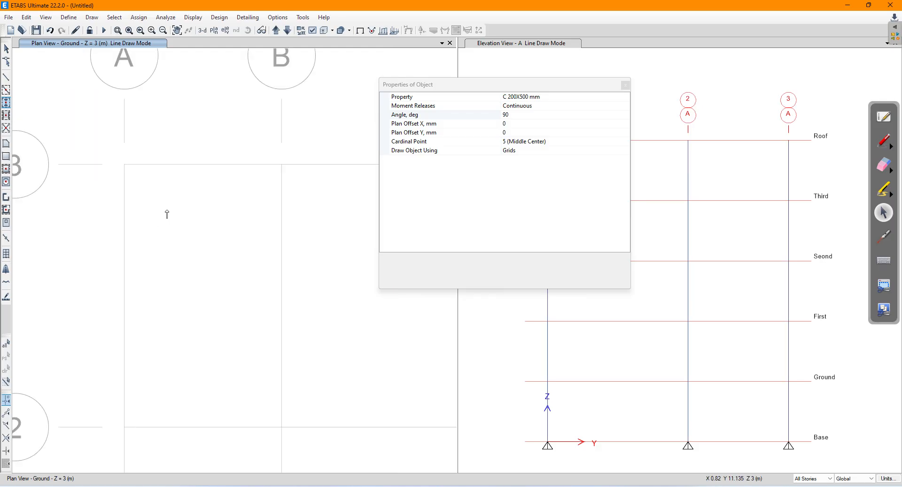
middle_drag(257, 268, 175, 167)
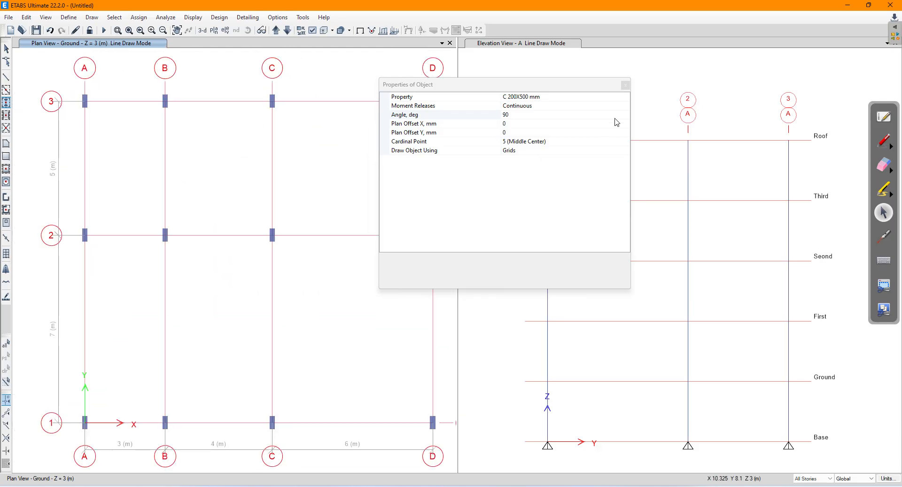
click(625, 85)
key(Escape)
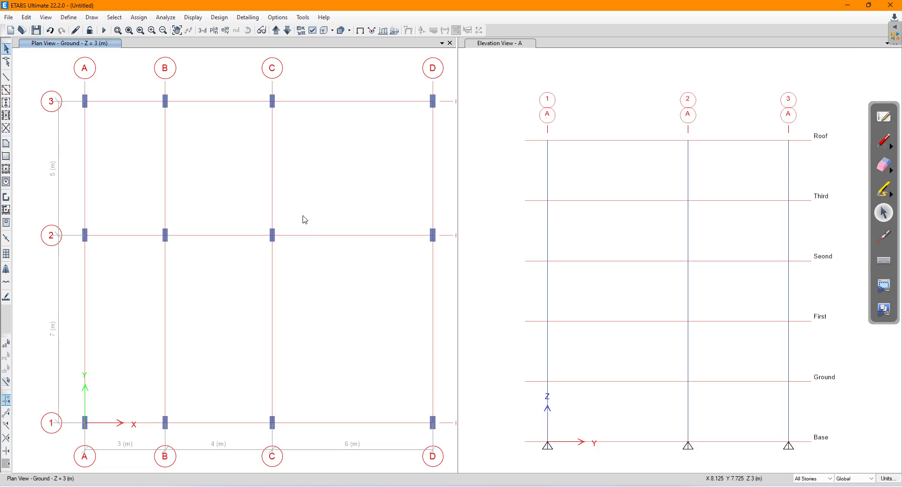
- Display the columns as extruded sections in the elevation view along grid A to examine them over all stories
scroll(307, 239, down, 3)
scroll(312, 240, up, 3)
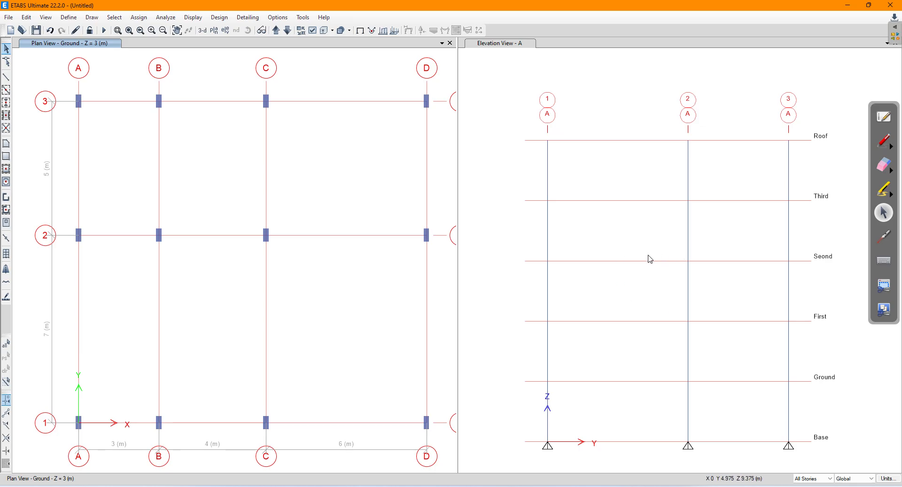
click(591, 79)
click(325, 30)
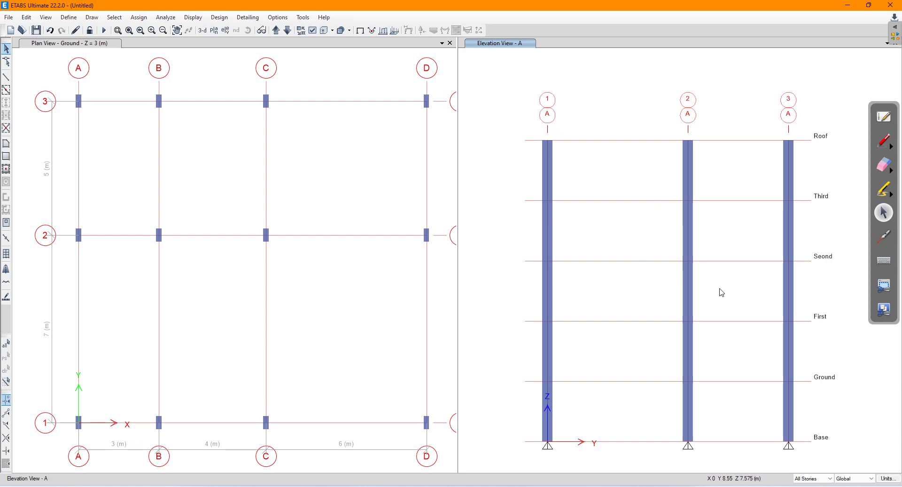
- Switch the story drawing scope to One Story and return it to All Stories
click(809, 479)
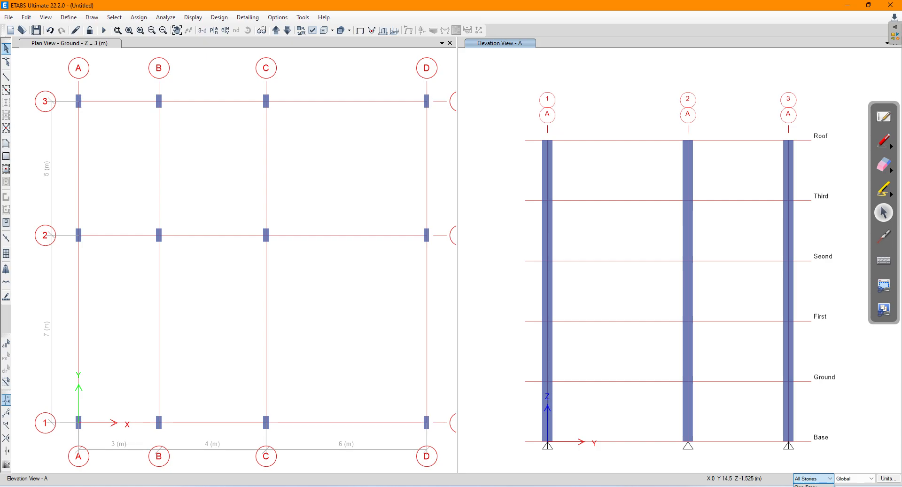
click(806, 485)
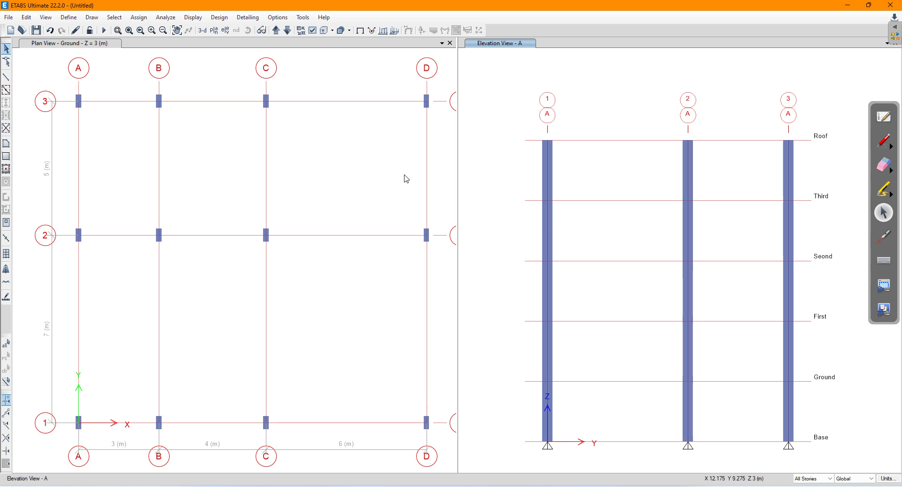
scroll(403, 187, down, 1)
click(812, 478)
click(813, 485)
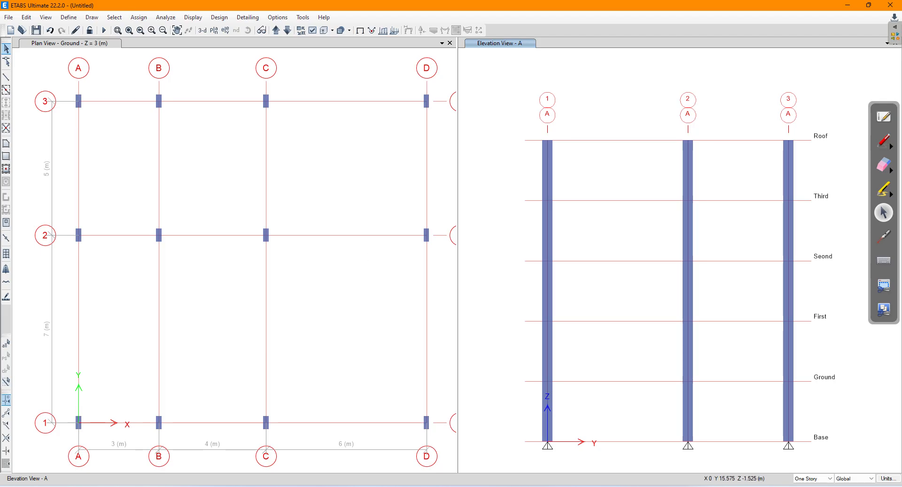
click(813, 478)
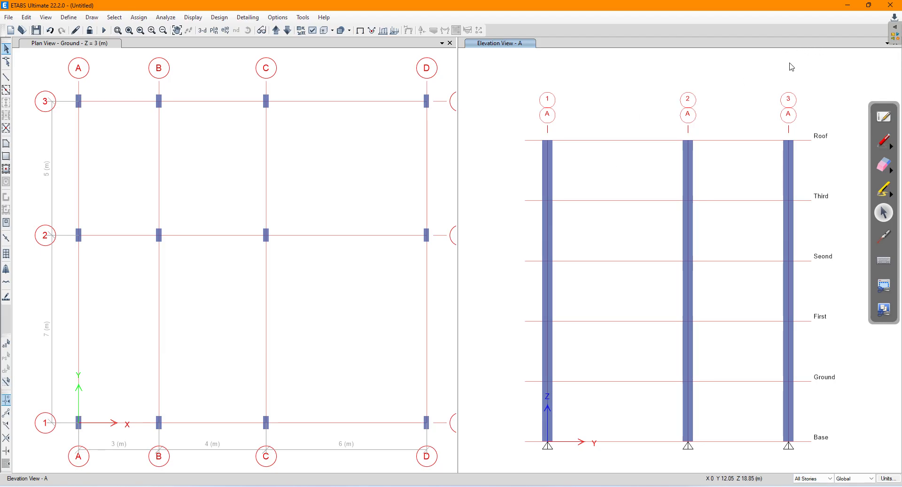
- Close the elevation window along grid A so that only the Ground plan view is left
scroll(792, 67, down, 3)
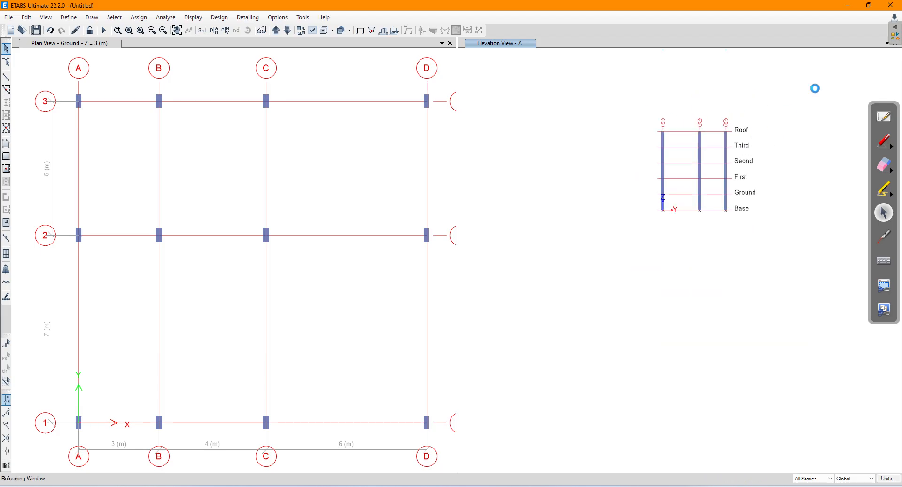
click(895, 45)
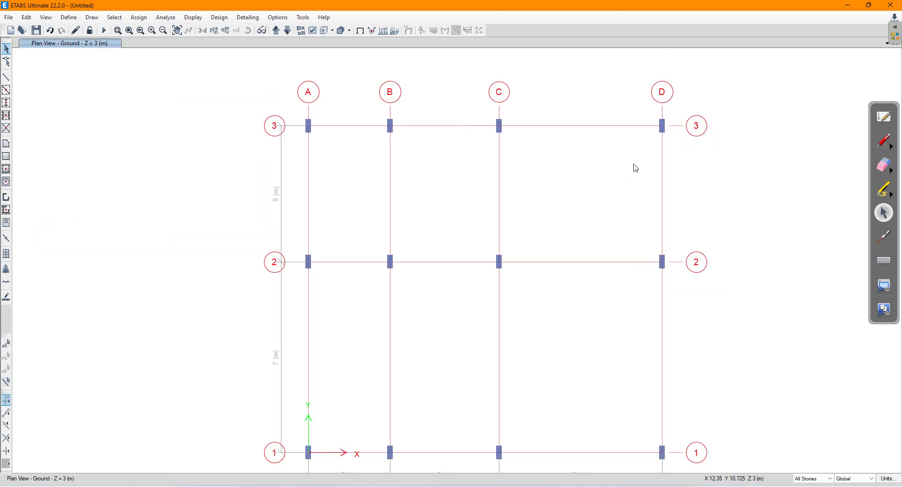
middle_drag(418, 210, 390, 219)
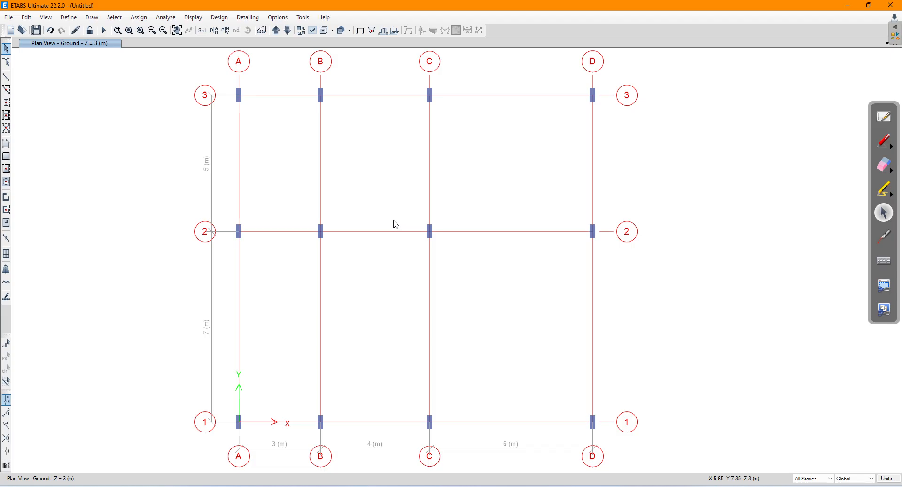
scroll(403, 193, down, 2)
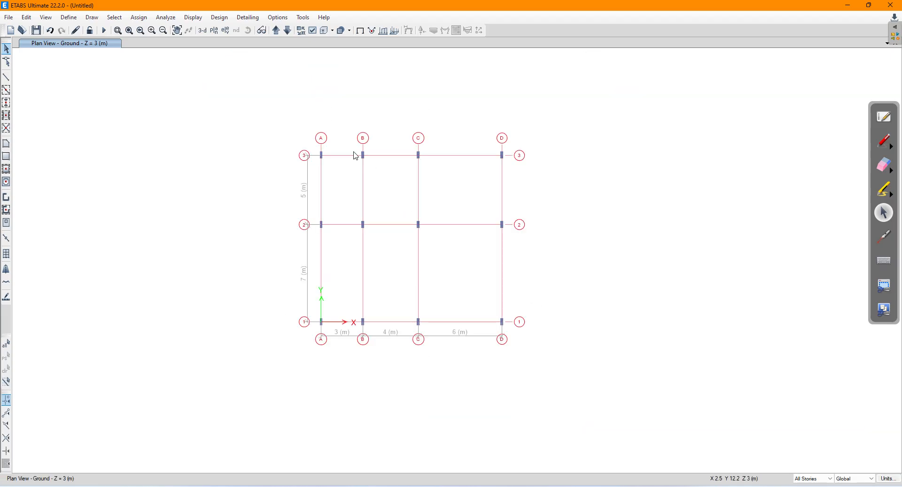
- Show the model in 3-D with extruded frames and examine the columns from another angle
click(202, 31)
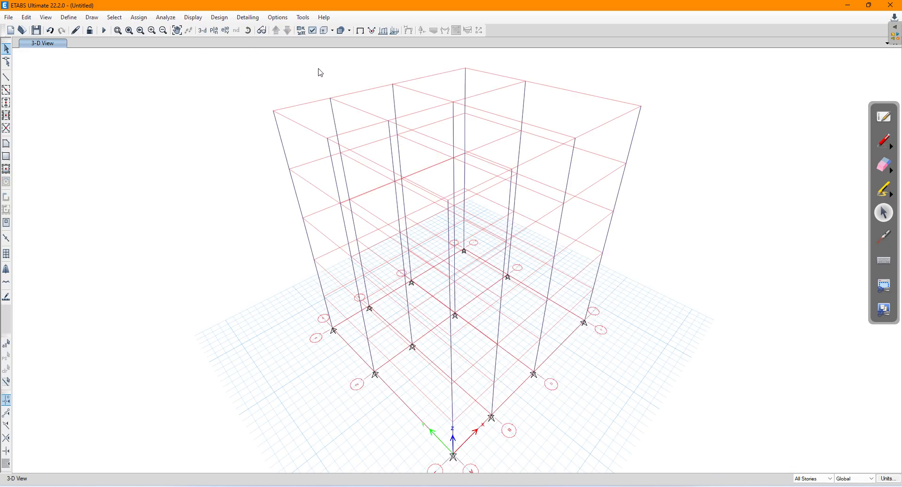
click(324, 31)
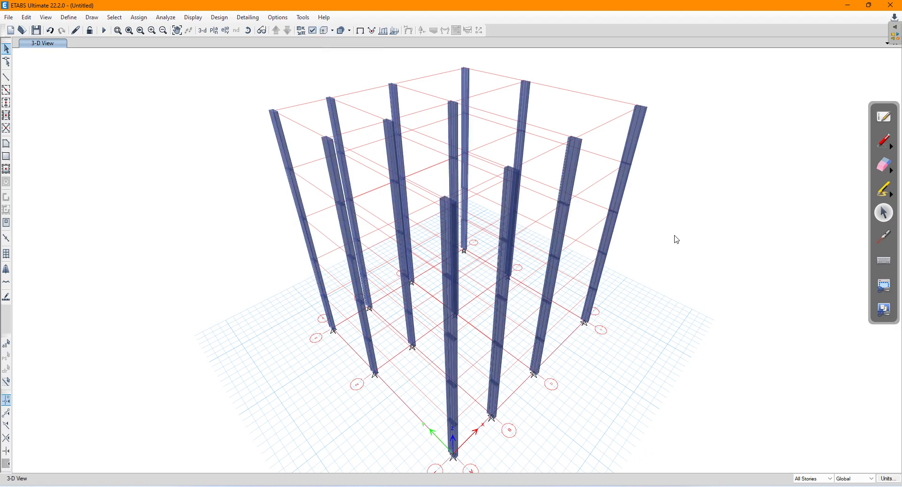
shift+middle_drag(708, 260, 648, 233)
scroll(649, 233, up, 3)
scroll(649, 234, down, 3)
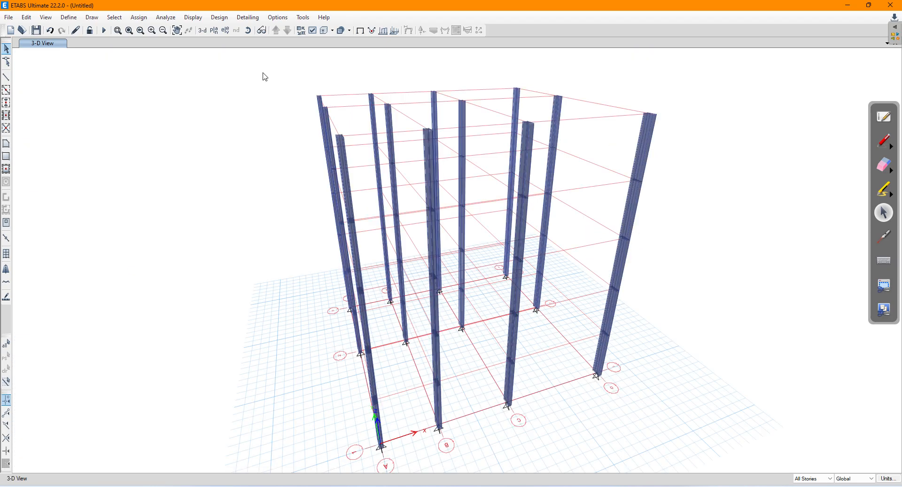
- Set the window back to the plan view of the Ground story
click(213, 31)
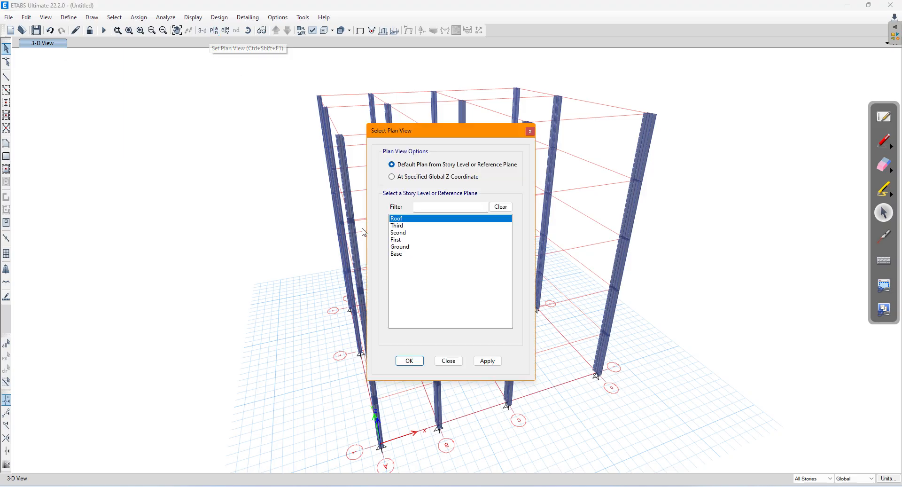
click(407, 246)
click(487, 361)
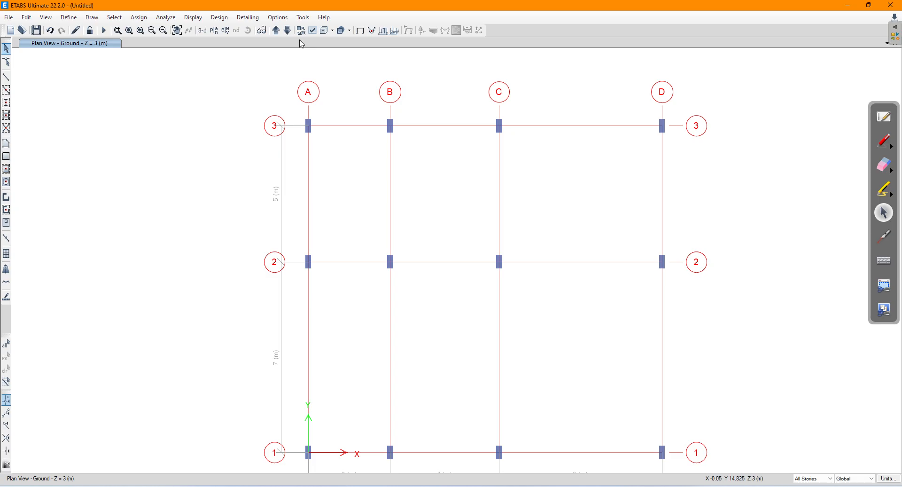
- Set the columns' fill display colour to red and show the model in 3-D
click(278, 17)
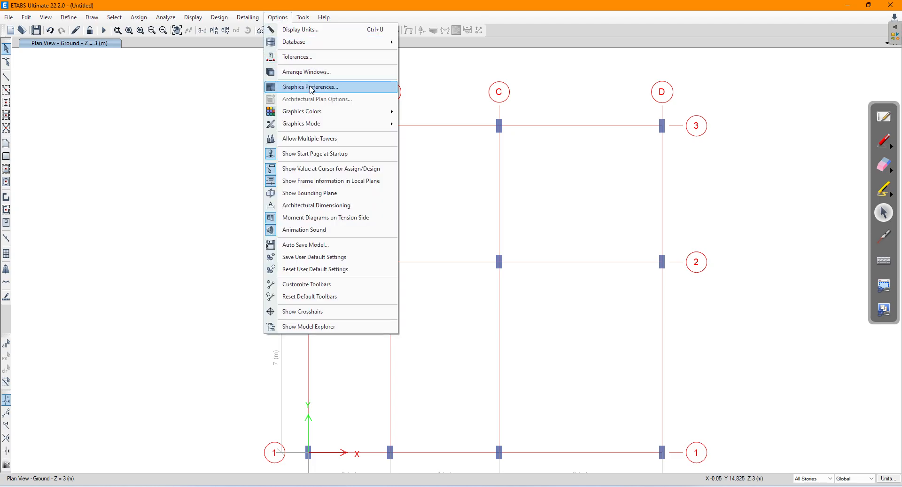
mouse_move(308, 116)
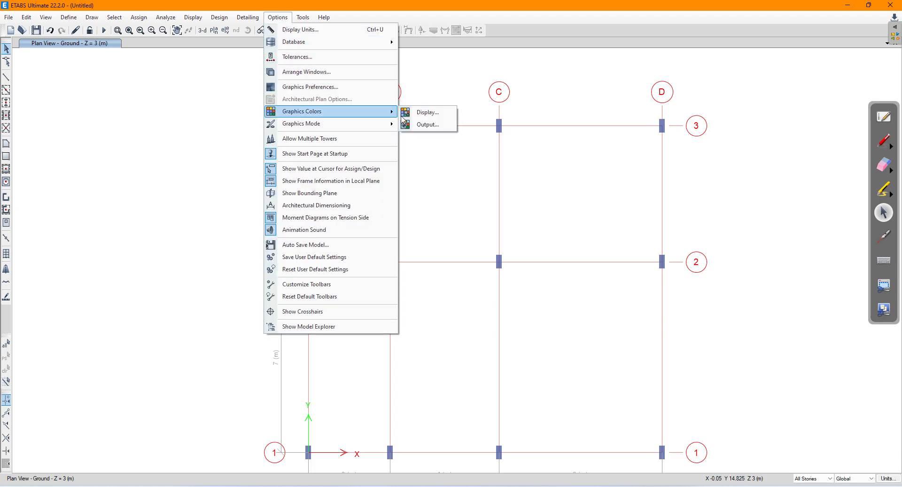
click(425, 112)
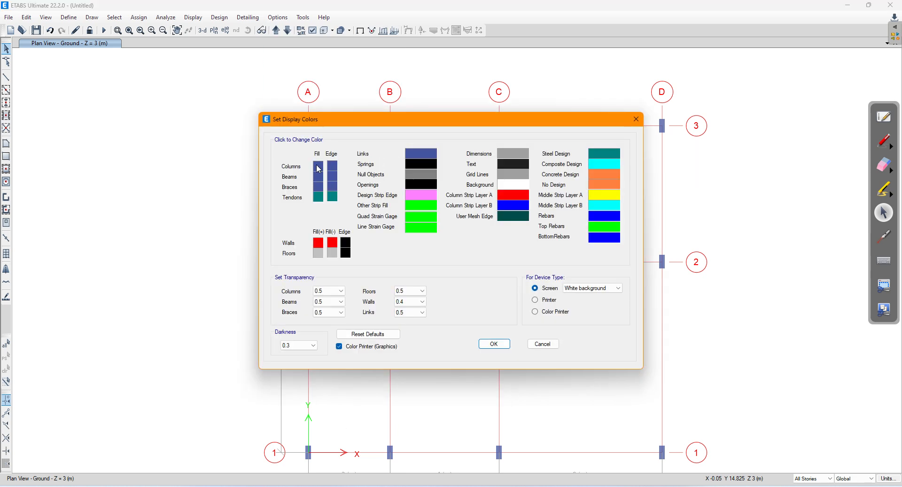
click(318, 169)
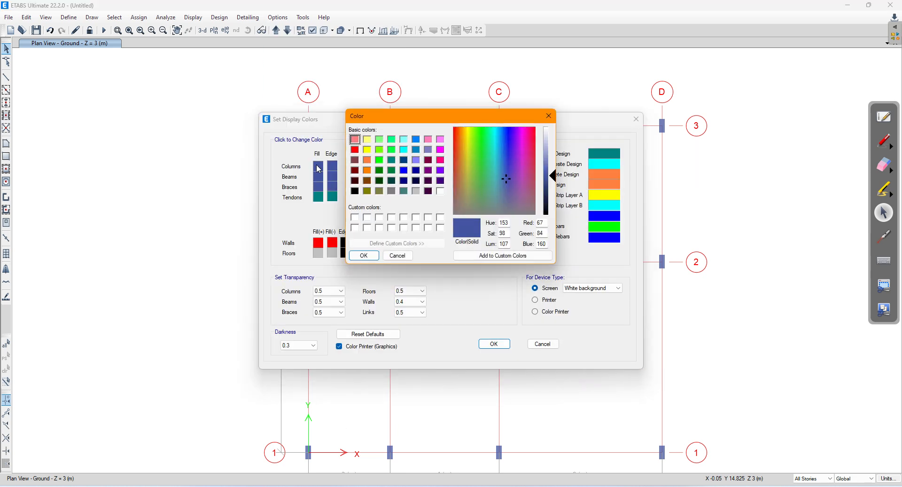
click(356, 150)
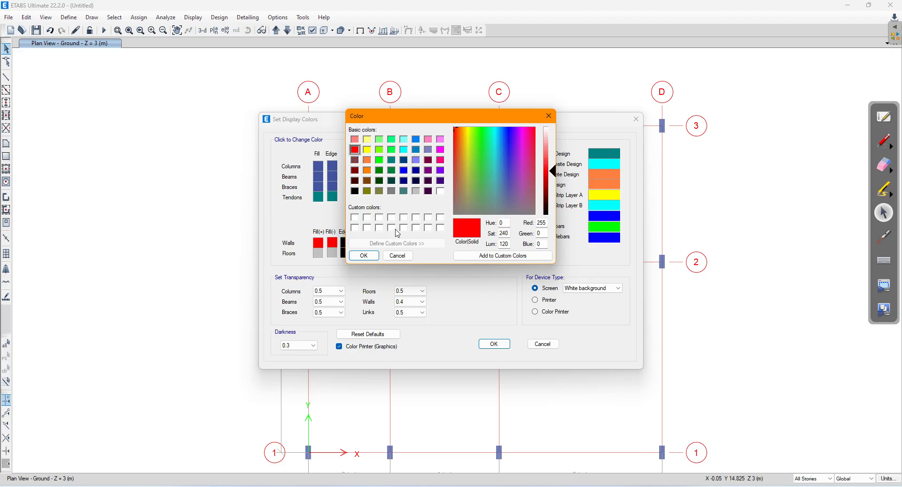
click(364, 255)
click(494, 343)
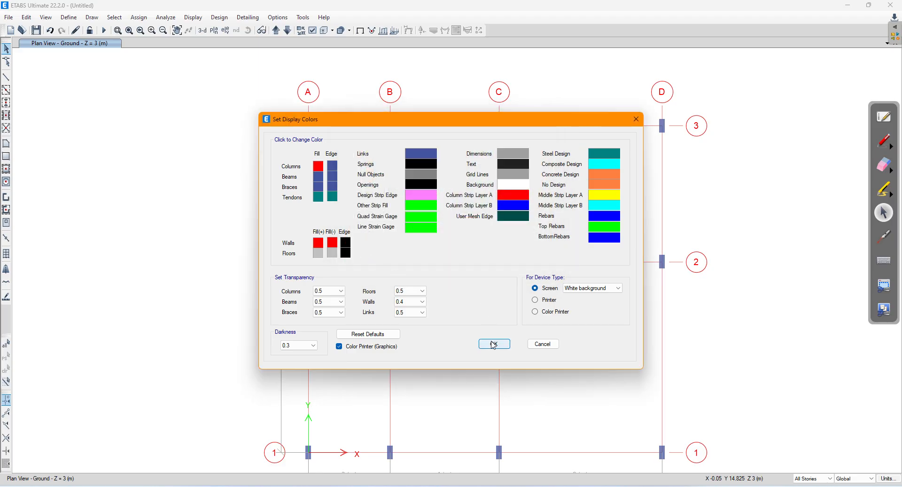
click(202, 30)
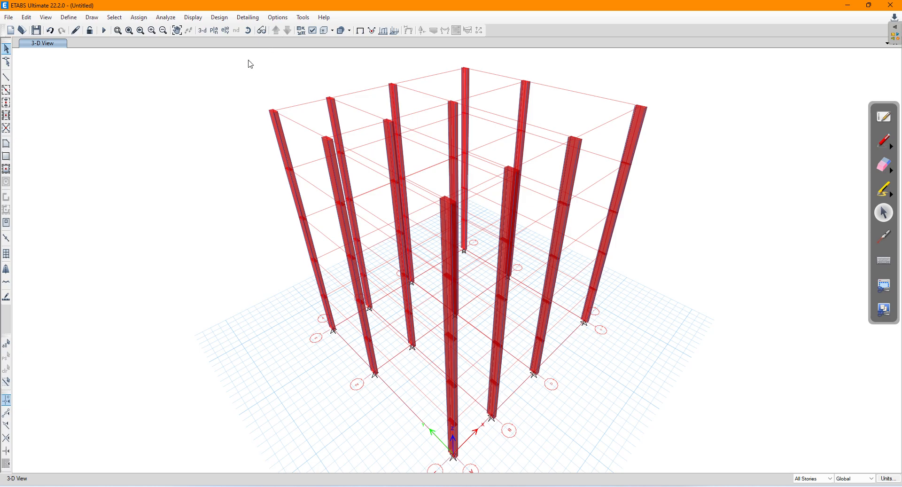
- Change the on-screen display colours to the Black Background scheme and examine the columns in the 3-D view
click(281, 18)
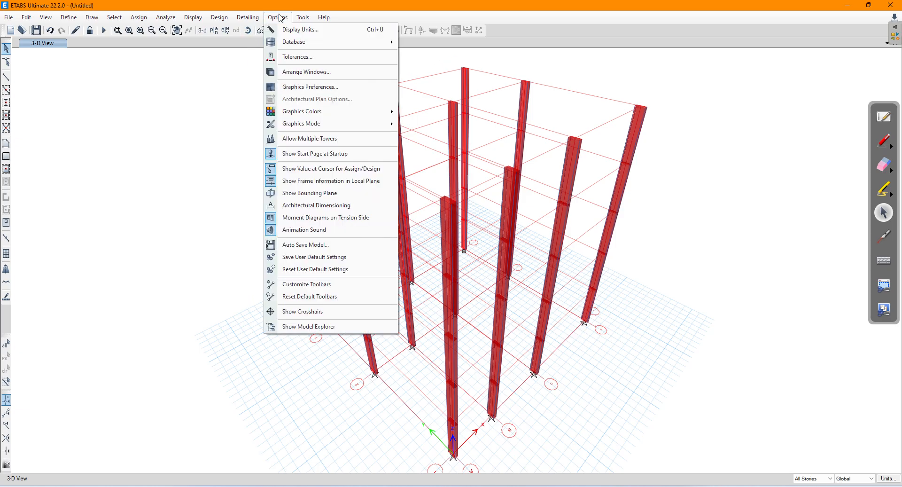
mouse_move(336, 113)
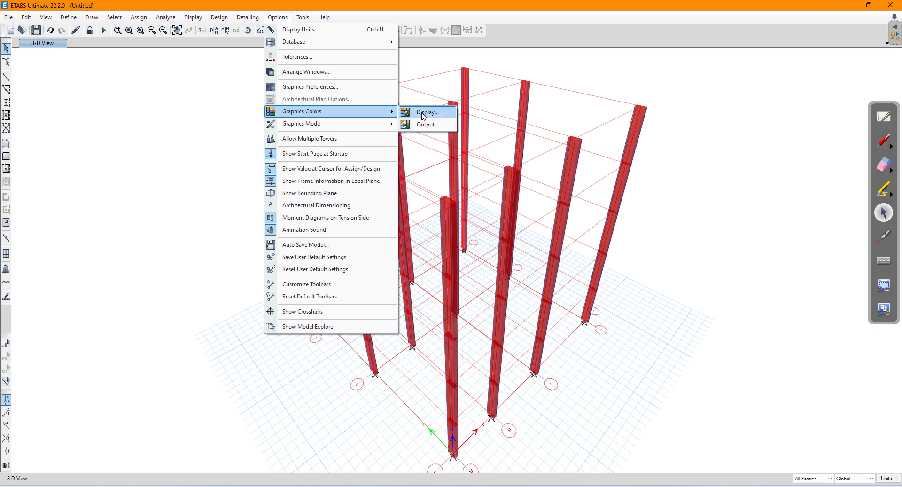
click(423, 114)
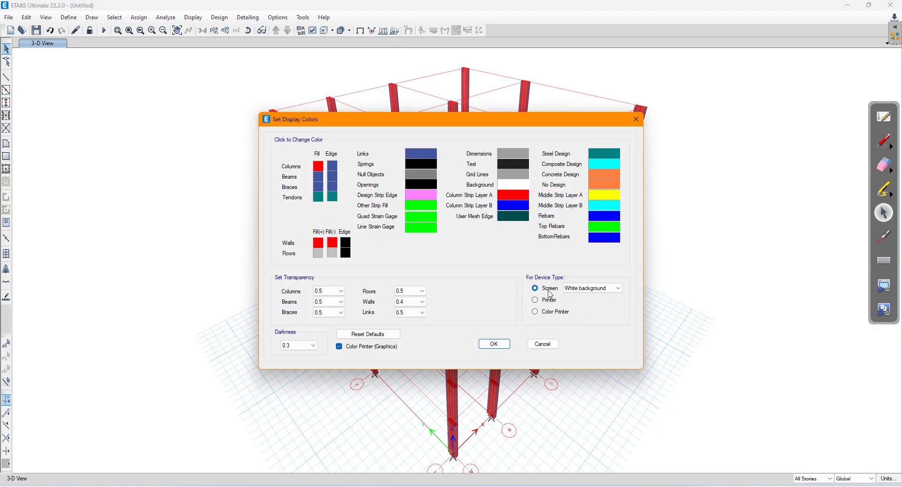
click(595, 290)
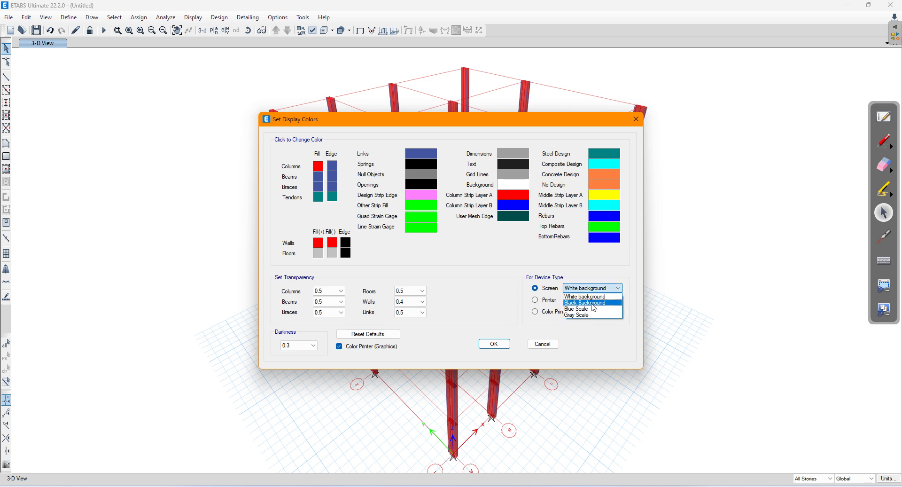
click(594, 303)
click(493, 344)
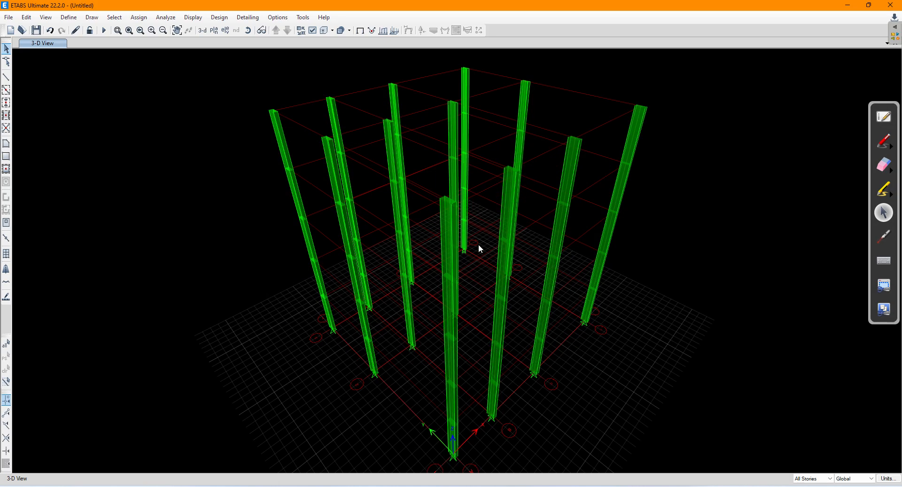
scroll(506, 220, down, 3)
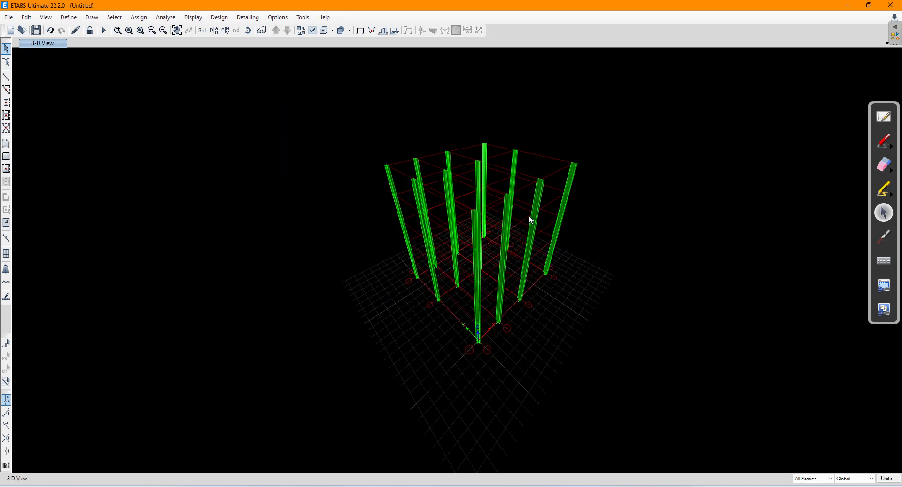
scroll(528, 215, up, 3)
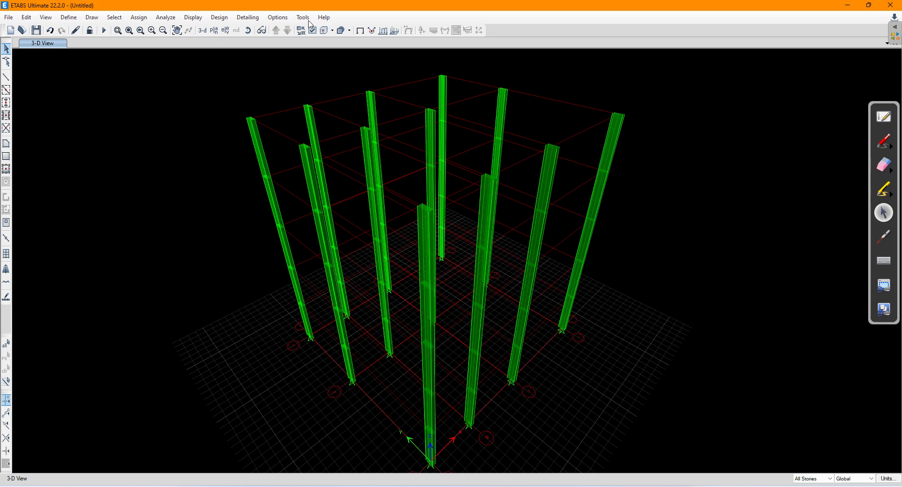
click(277, 17)
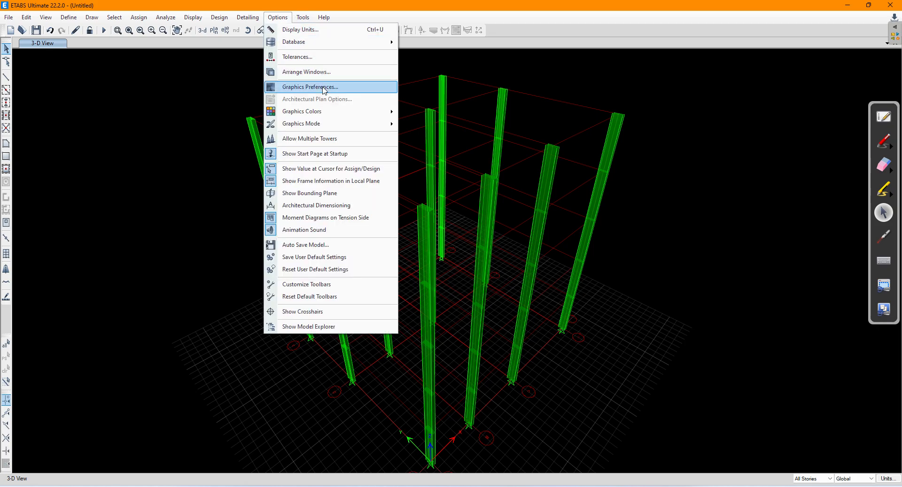
click(310, 87)
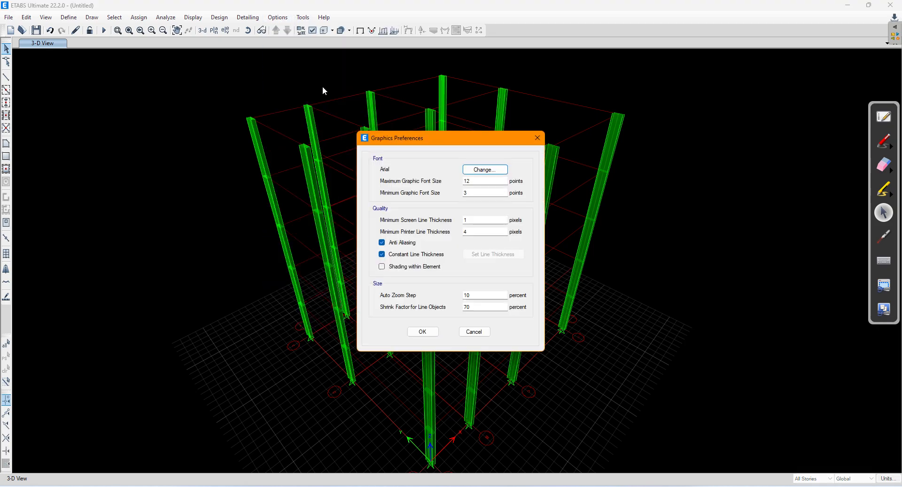
click(538, 138)
- Return the on-screen display colours to the White background scheme
click(278, 17)
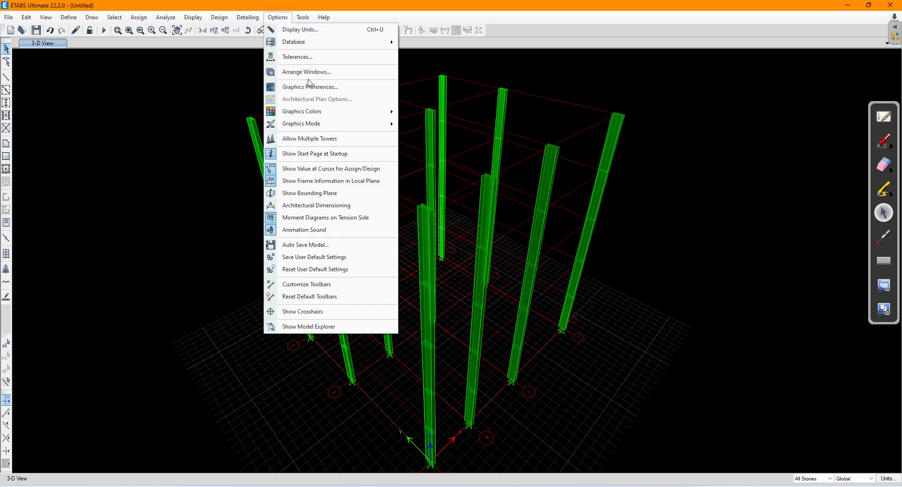
mouse_move(314, 113)
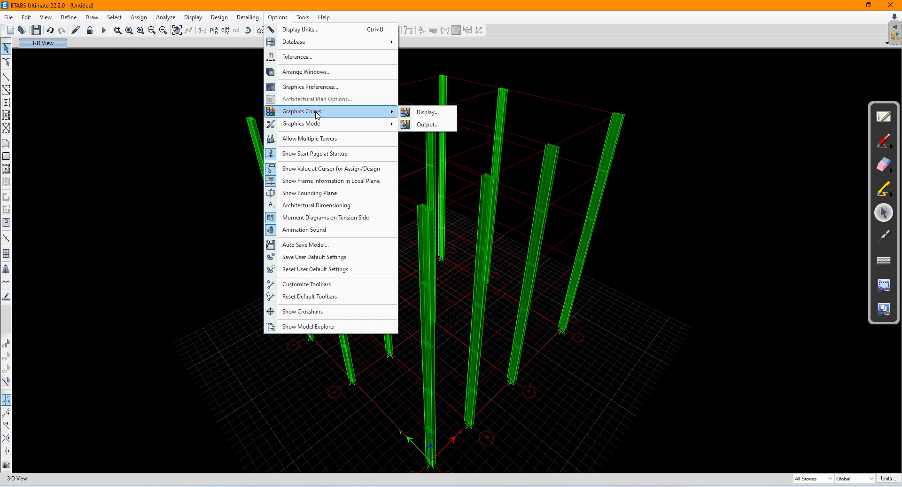
click(427, 112)
click(572, 288)
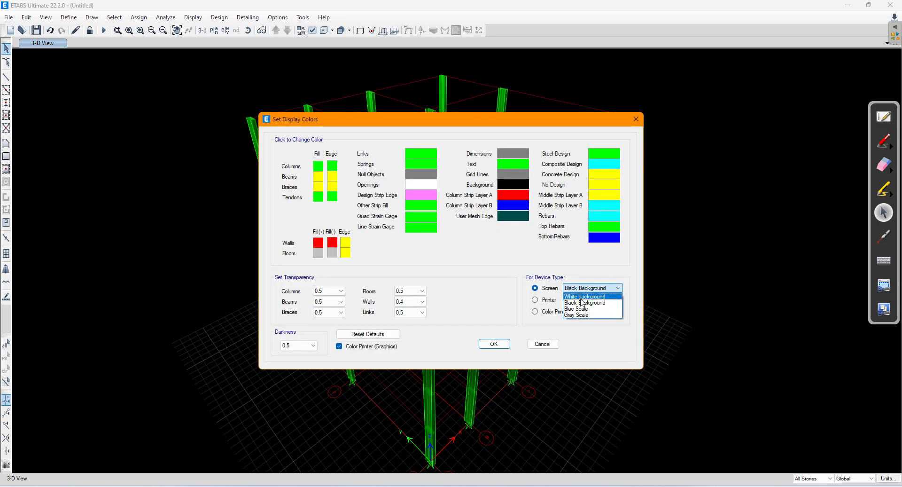
click(582, 297)
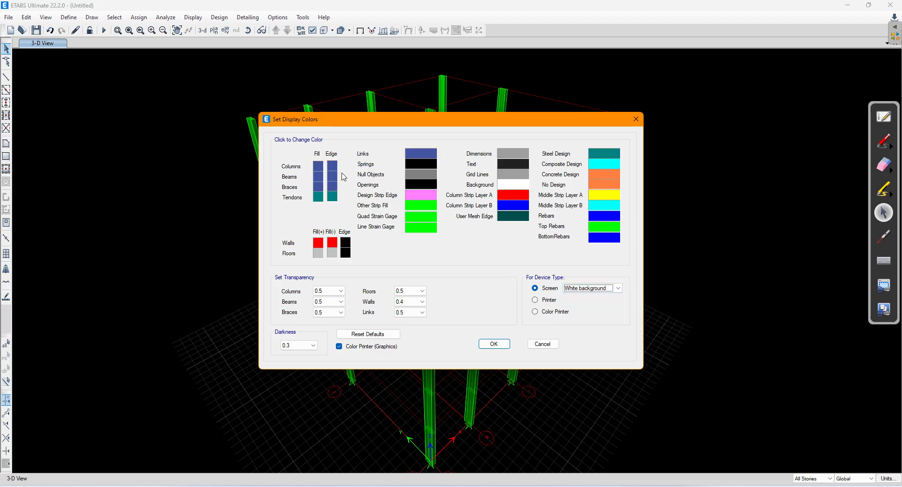
click(483, 343)
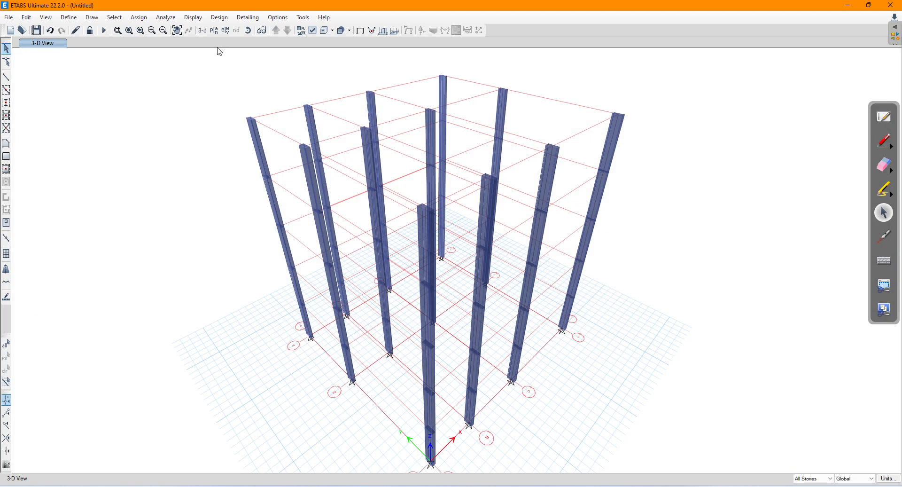
- Switch the window from 3-D to the plan view of the Ground story
click(214, 30)
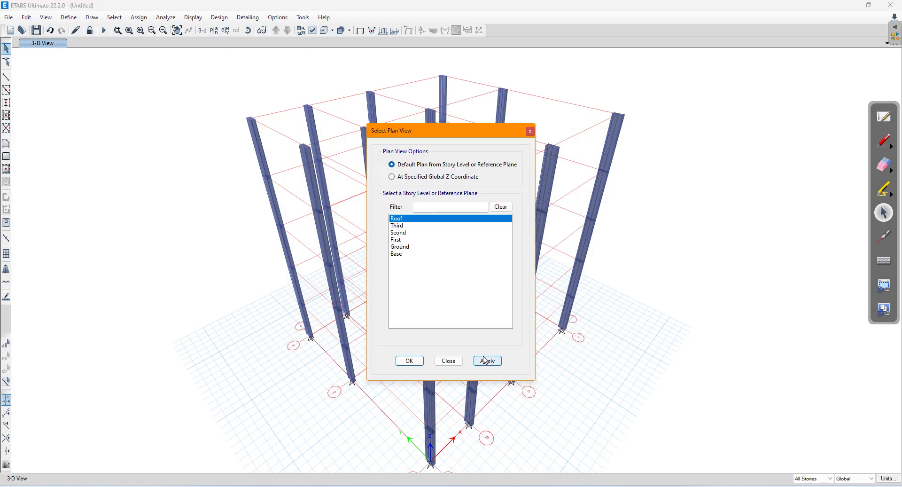
click(414, 246)
click(487, 361)
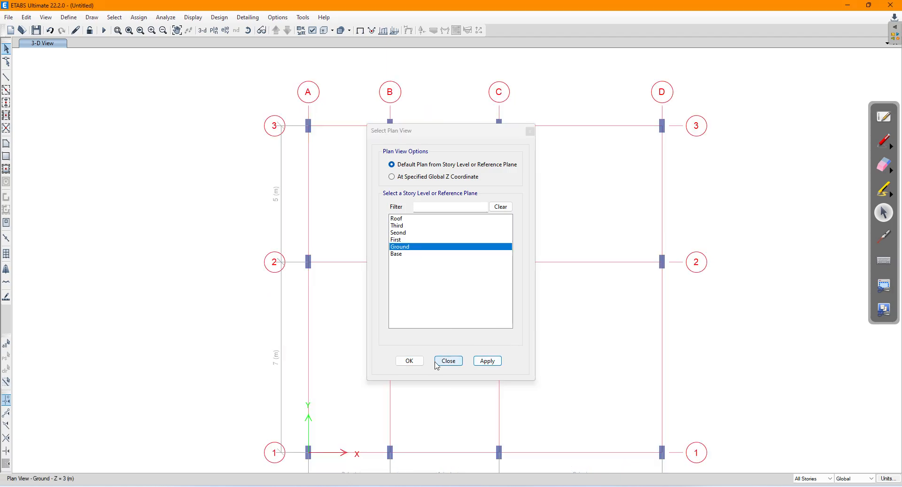
click(416, 361)
- Select the column at grid intersection D-2 through all stories with a selection window
middle_drag(457, 349, 341, 327)
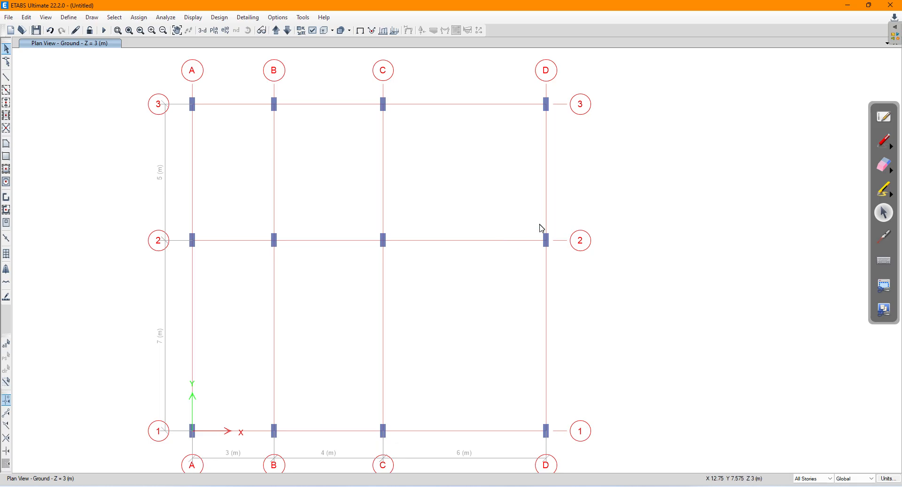
middle_drag(523, 264, 541, 260)
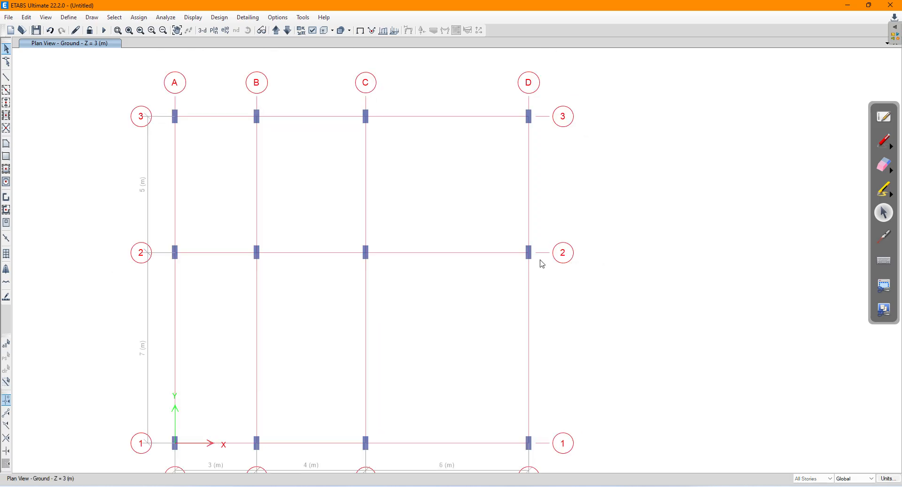
drag(545, 217, 492, 288)
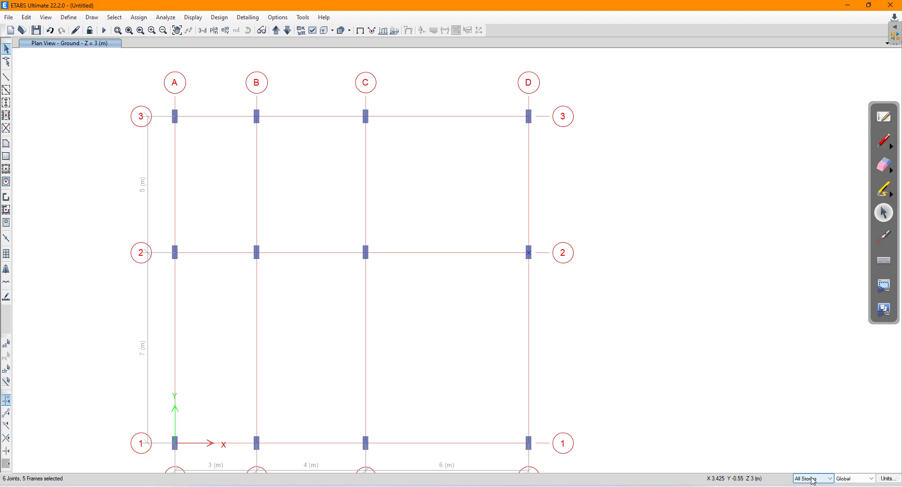
drag(562, 207, 483, 277)
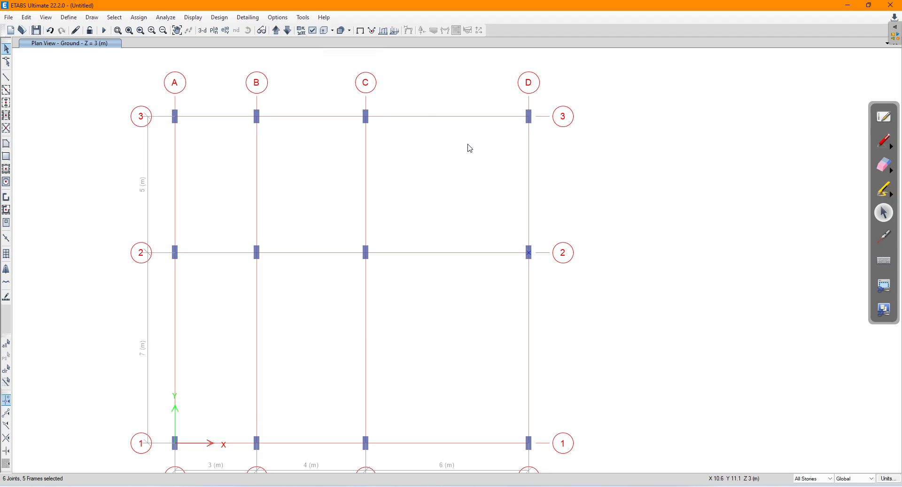
- Open a second view window beside the Ground plan showing the elevation along grid A
click(895, 47)
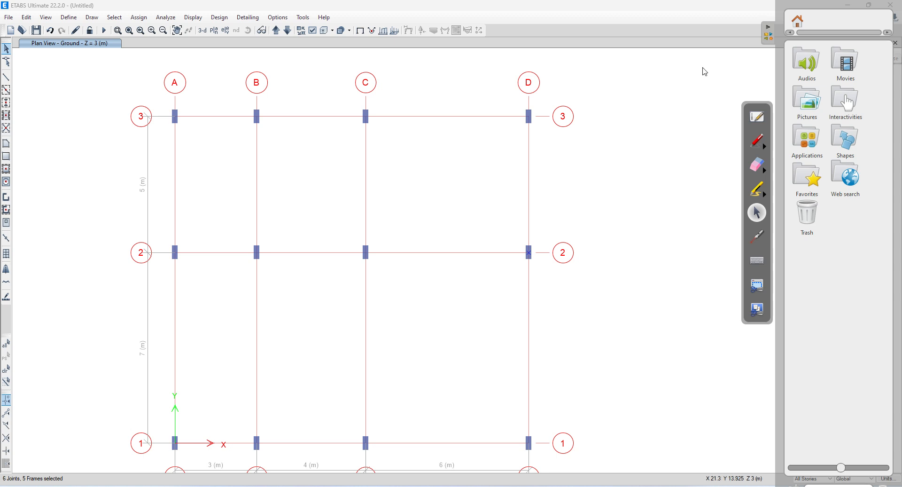
click(772, 30)
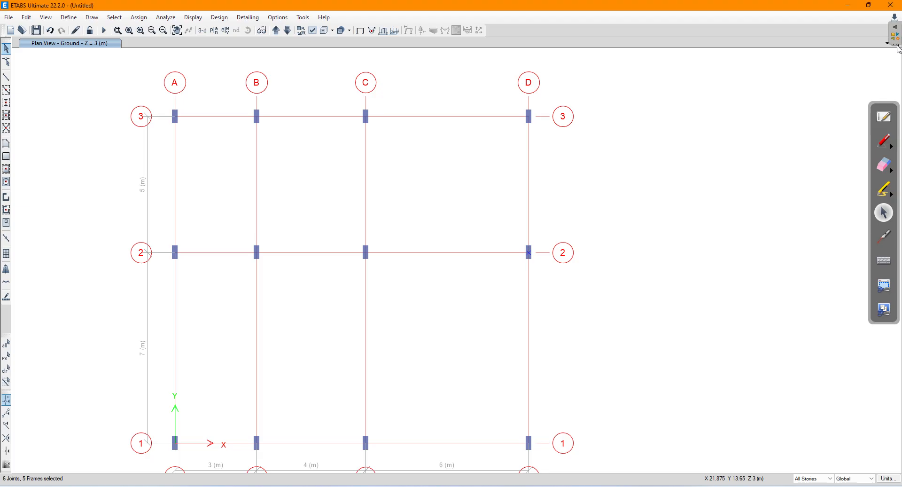
double_click(773, 9)
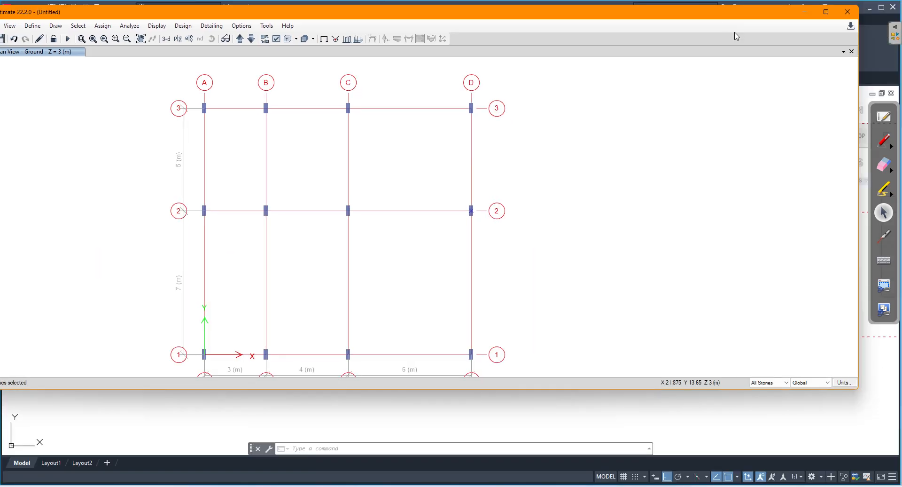
click(844, 51)
click(818, 73)
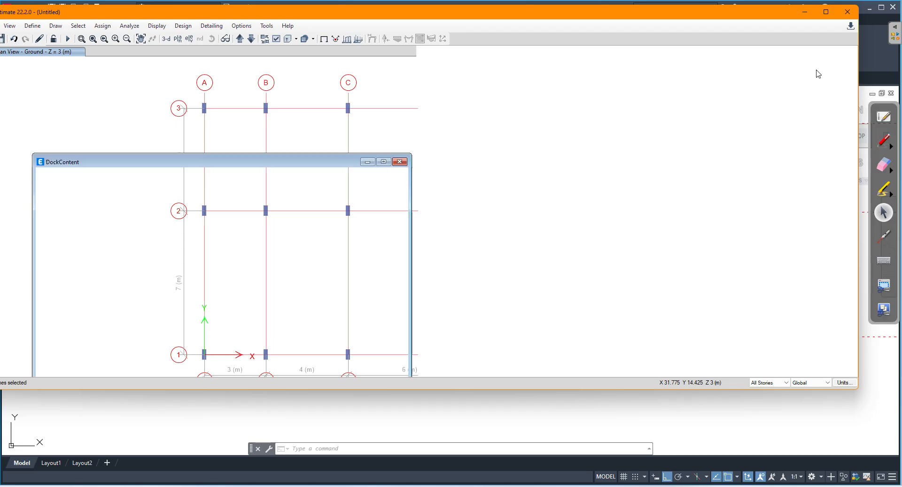
click(825, 13)
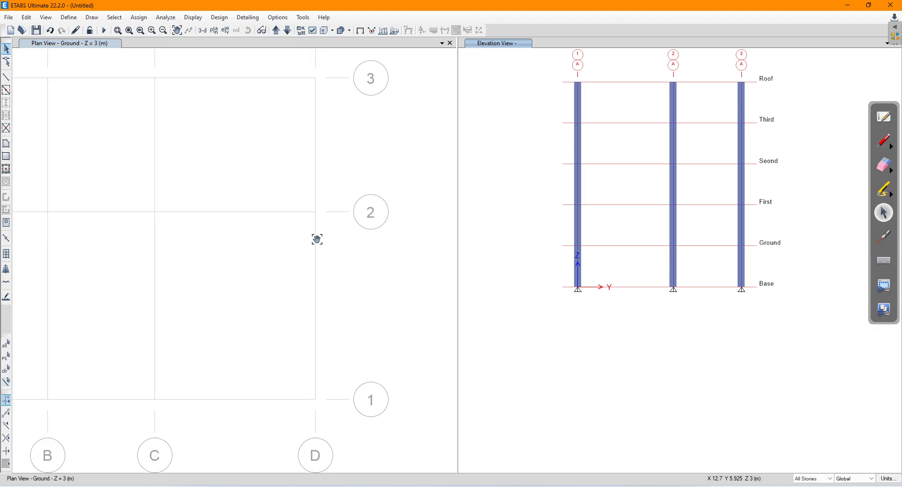
middle_drag(230, 300, 278, 301)
middle_drag(79, 362, 124, 363)
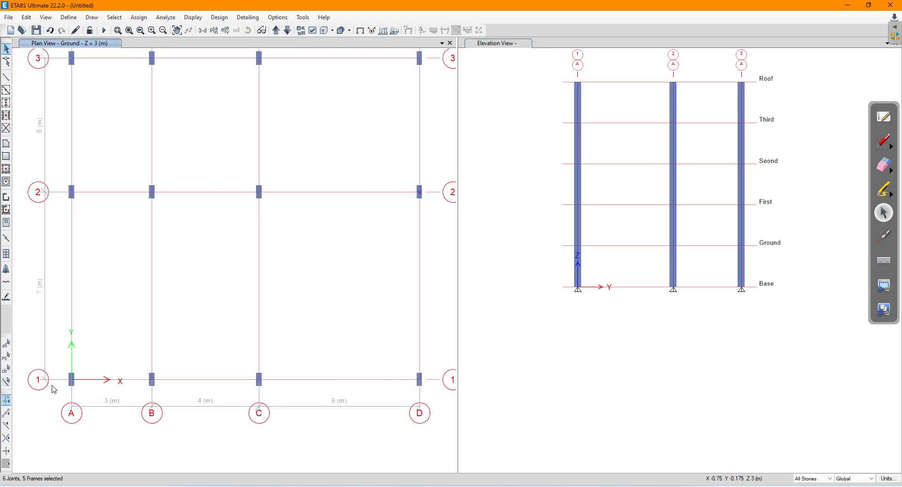
middle_drag(509, 170, 509, 250)
middle_drag(181, 216, 187, 235)
scroll(187, 235, down, 2)
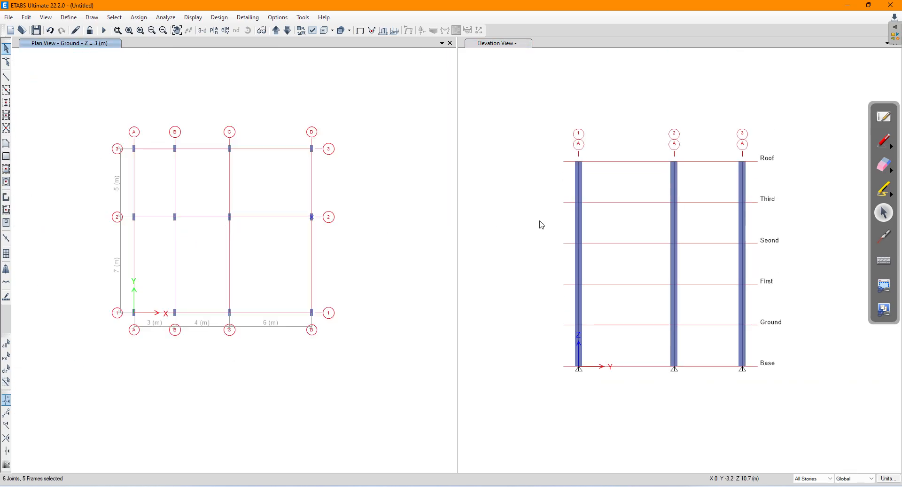
scroll(207, 230, up, 2)
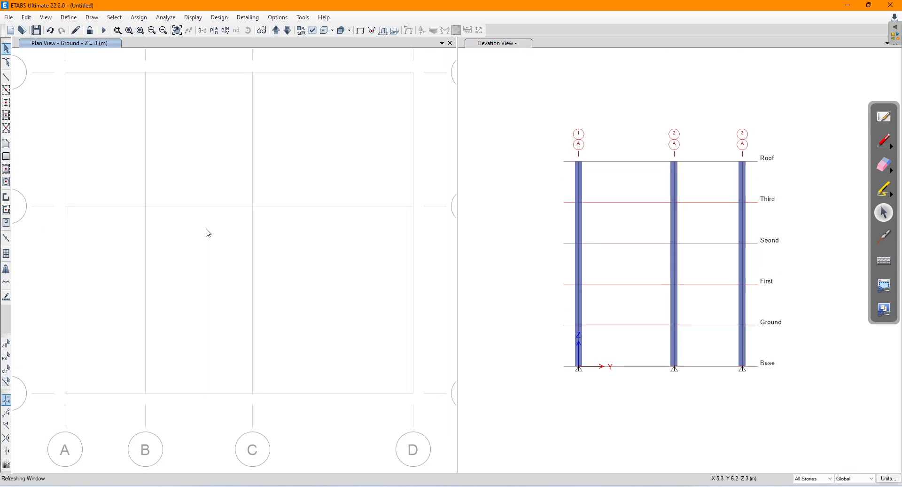
- Change the elevation window beside the Ground plan to show the elevation along grid line 1
click(527, 222)
scroll(527, 222, up, 2)
scroll(525, 218, down, 2)
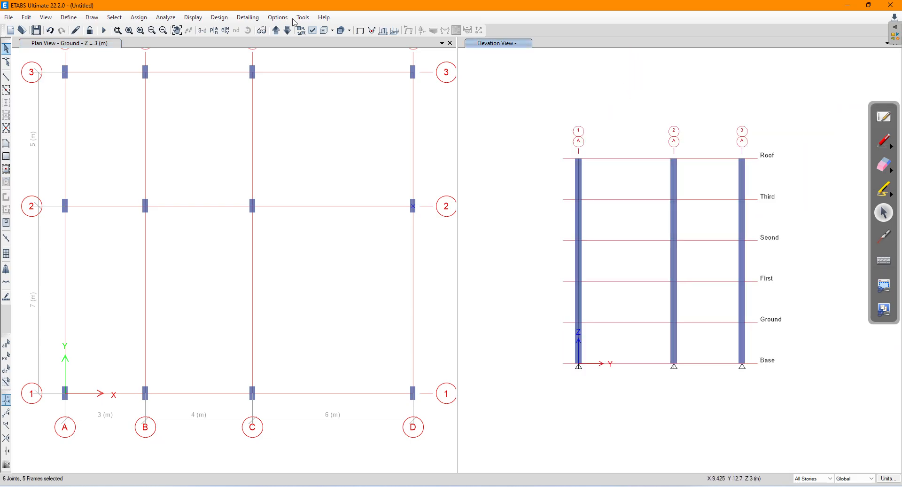
click(226, 30)
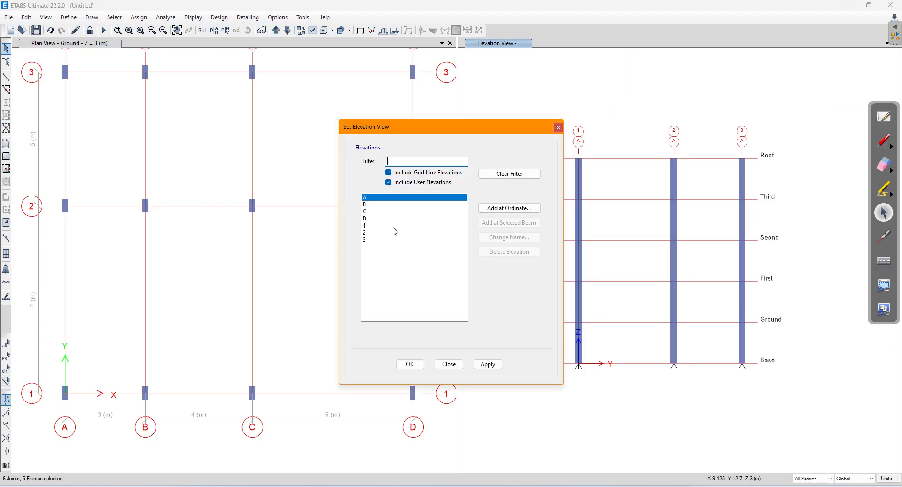
click(374, 226)
click(488, 364)
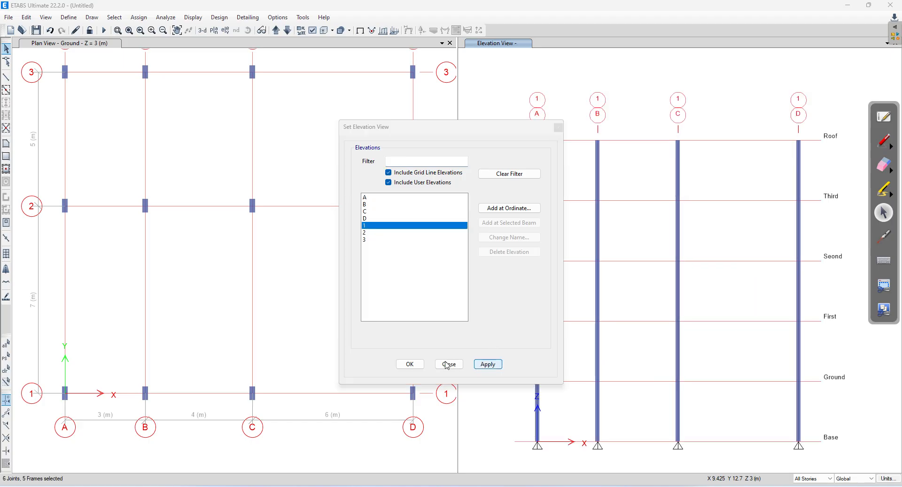
click(410, 364)
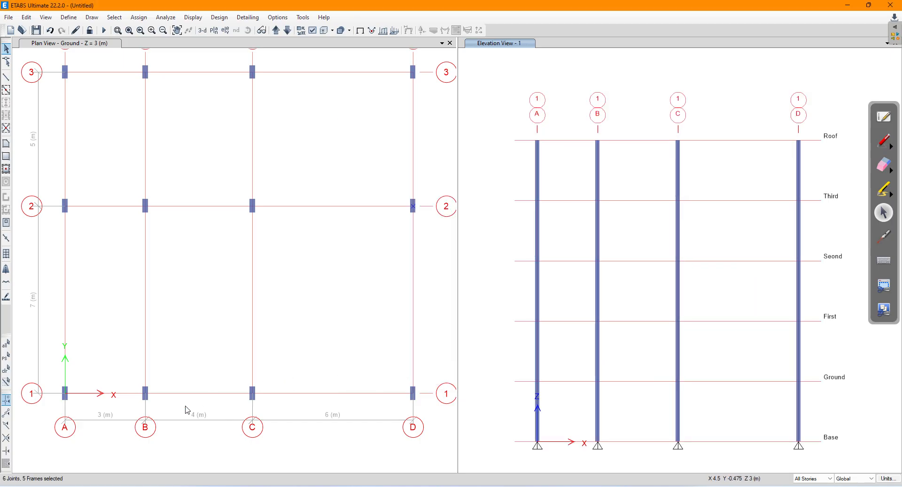
- Delete the columns at grid intersections B-1 and D-2 through all stories, and undo the deletion
click(175, 361)
drag(175, 361, 123, 412)
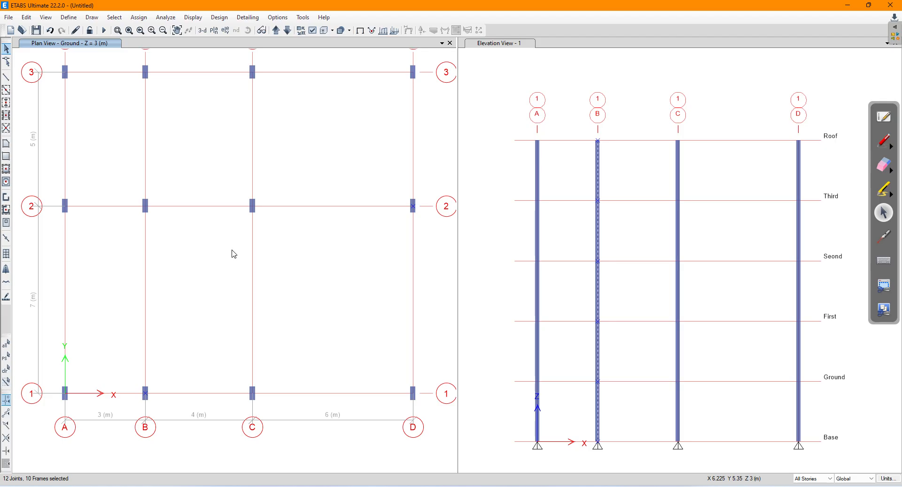
key(Delete)
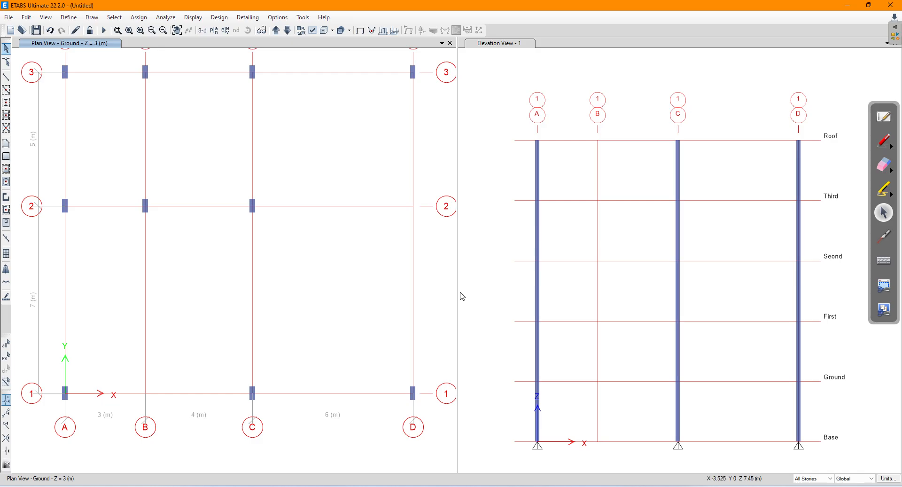
key(ctrl+z)
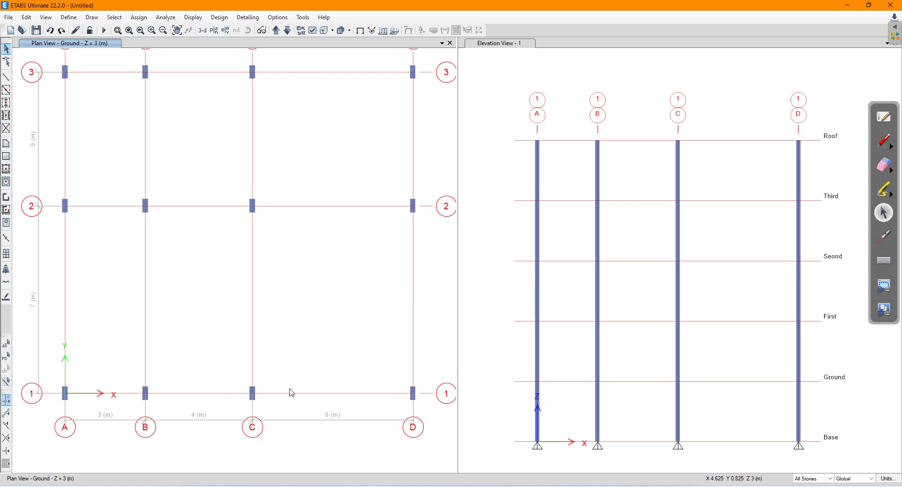
- Limit editing to One Story, delete only the Ground story column at grid intersection B-1, and undo the deletion
click(810, 479)
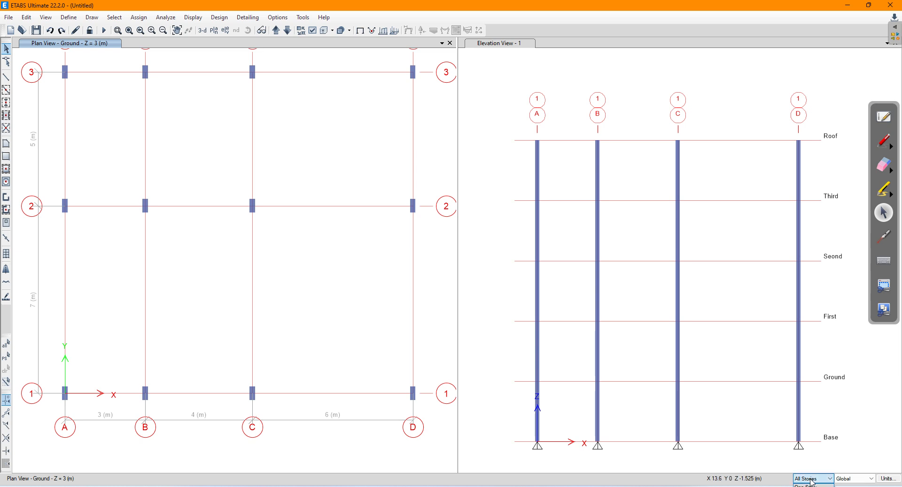
click(810, 485)
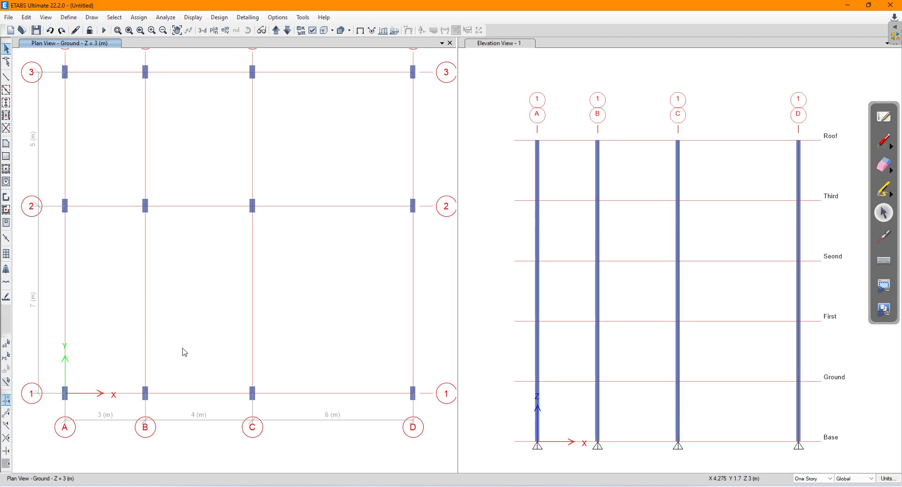
drag(163, 366, 123, 420)
key(Delete)
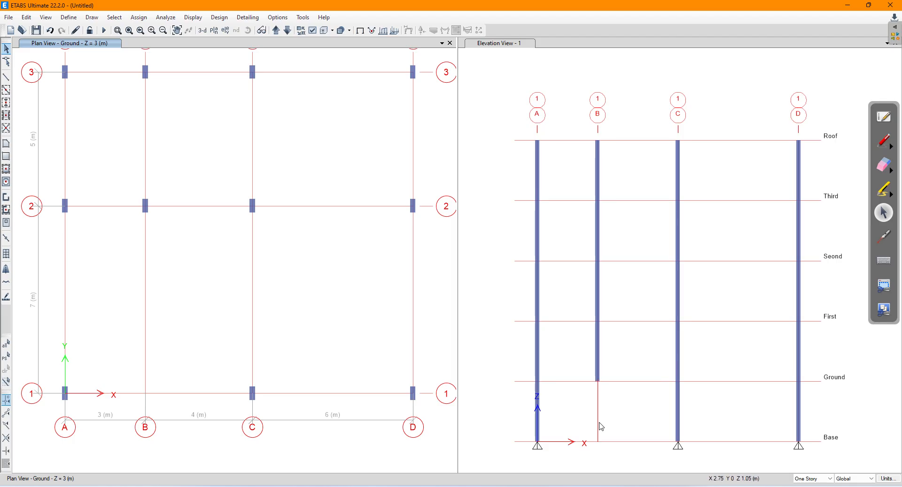
click(592, 393)
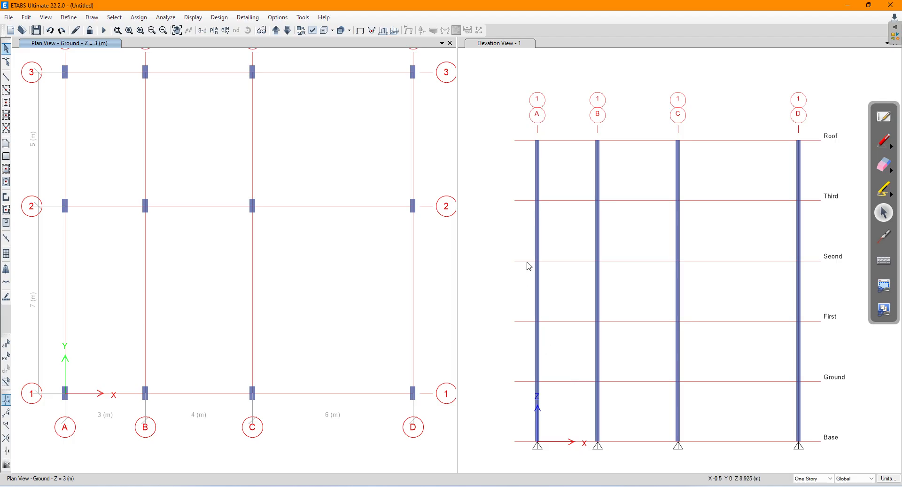
- Close the second view window and show the Ground story plan in the remaining window
click(450, 44)
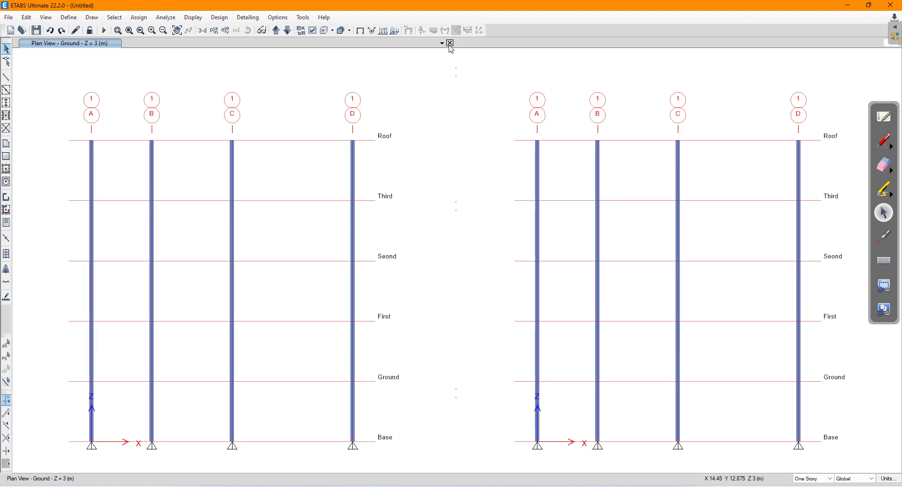
click(214, 30)
click(399, 247)
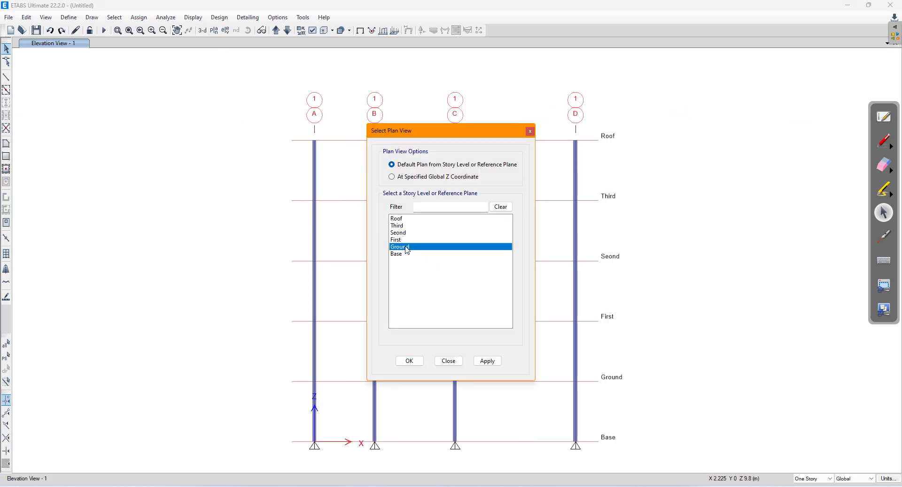
click(487, 361)
click(448, 361)
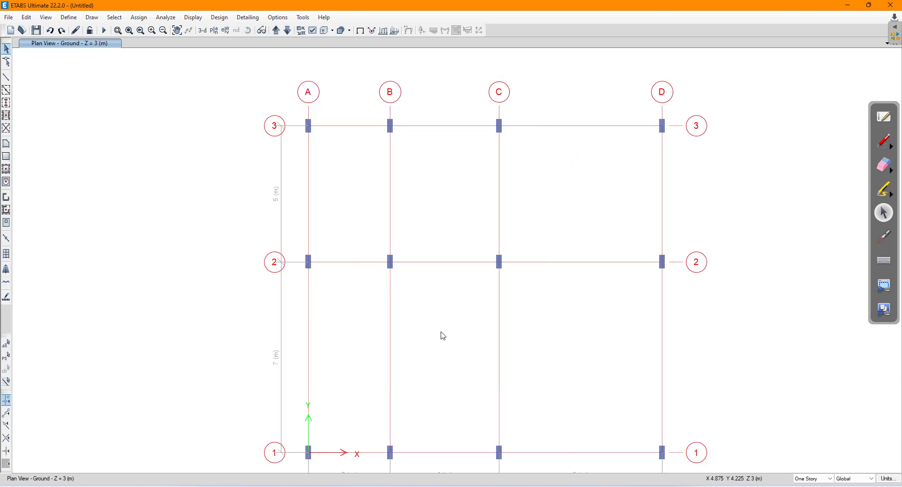
- Set the story option to Similar Stories and select all columns on the Ground plan with a selection window
click(809, 478)
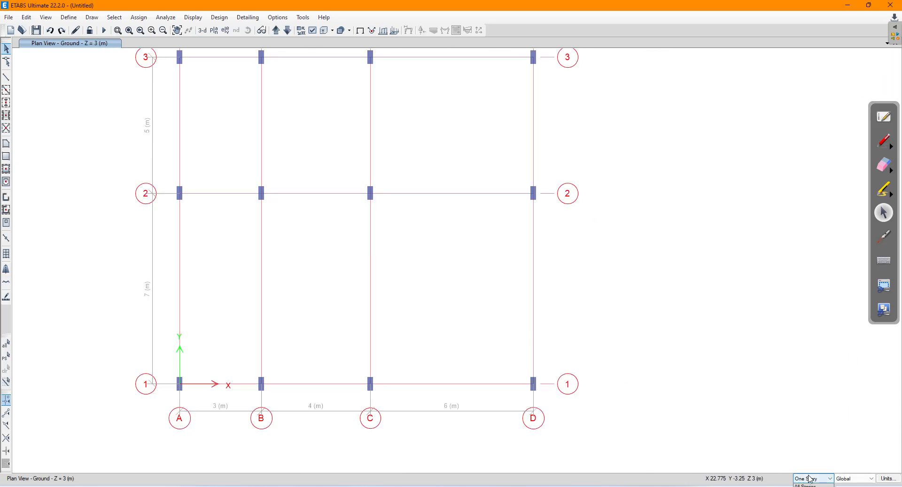
click(809, 486)
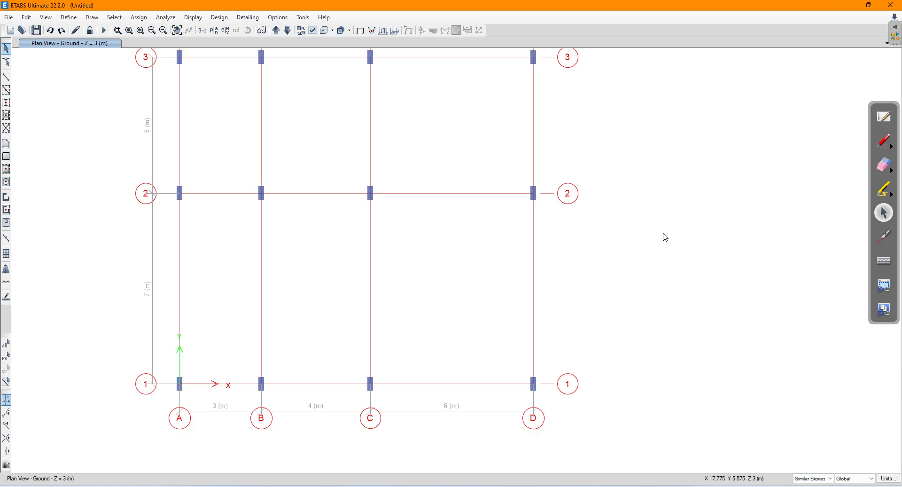
scroll(654, 240, down, 2)
middle_drag(654, 242, 632, 278)
drag(654, 138, 328, 371)
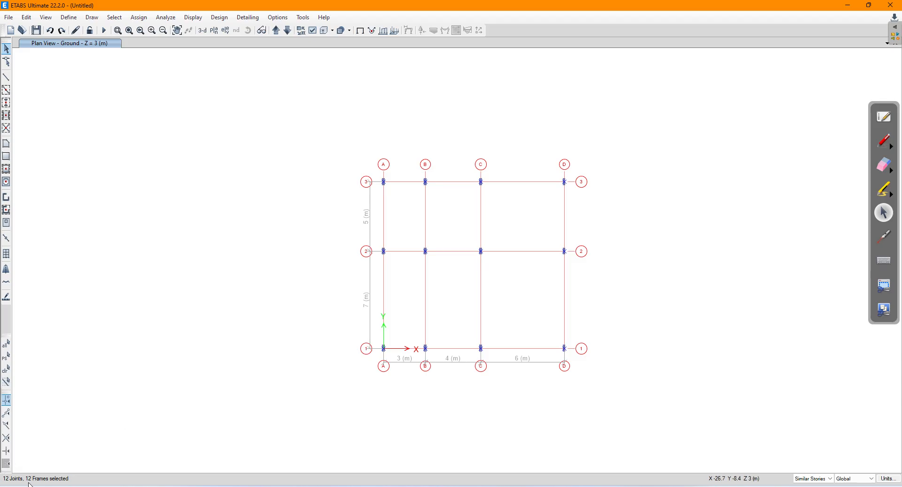
- Switch the story option to All Stories, clear the selection, and delete every column from all stories
click(812, 478)
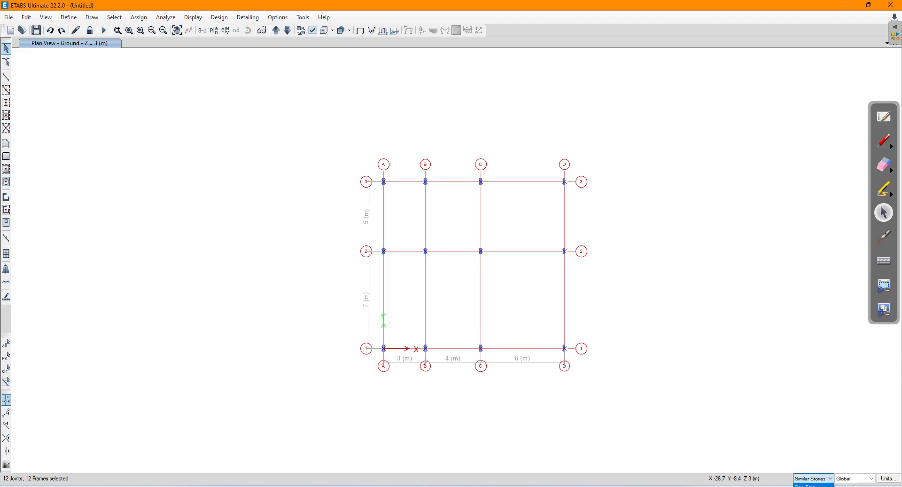
click(802, 480)
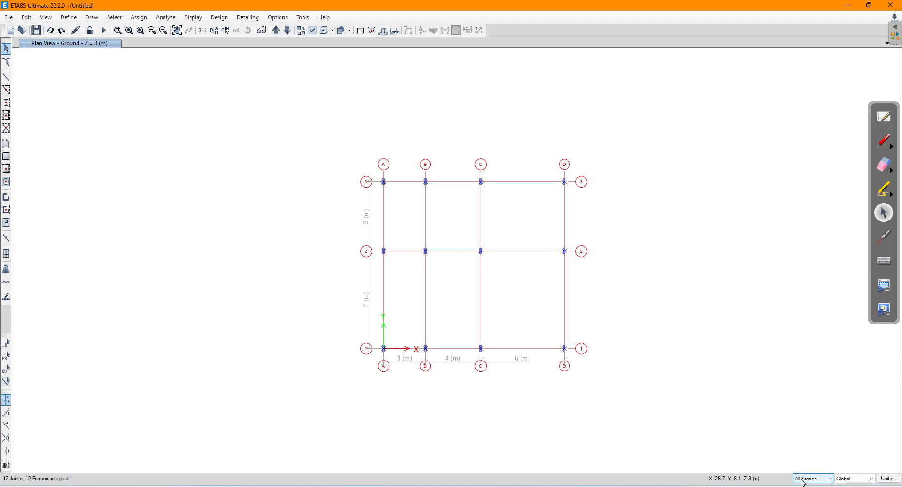
key(Escape)
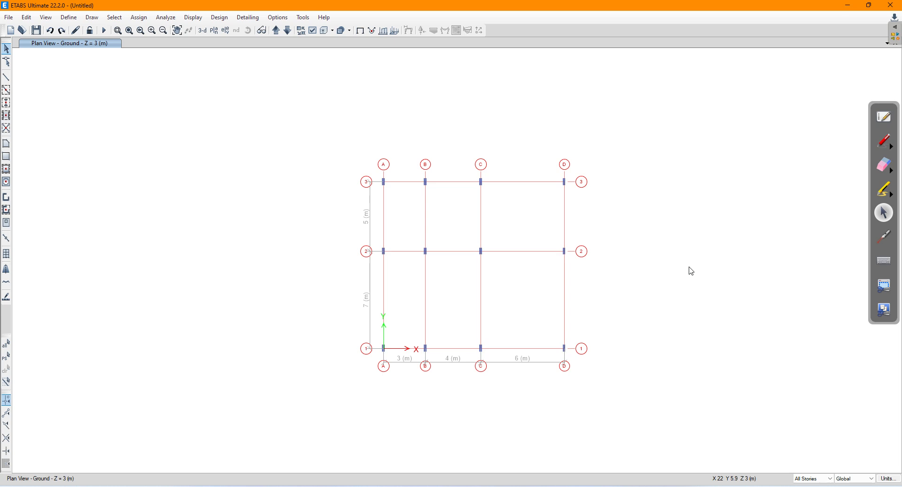
drag(672, 101, 312, 394)
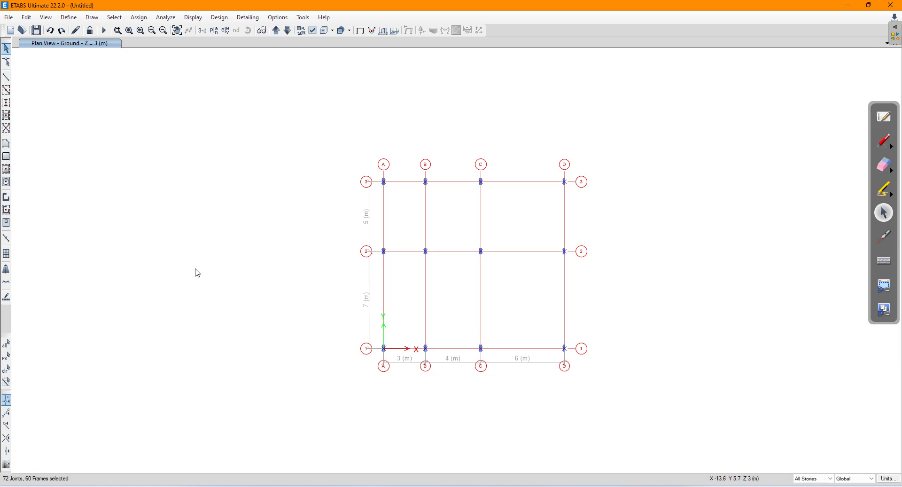
key(Delete)
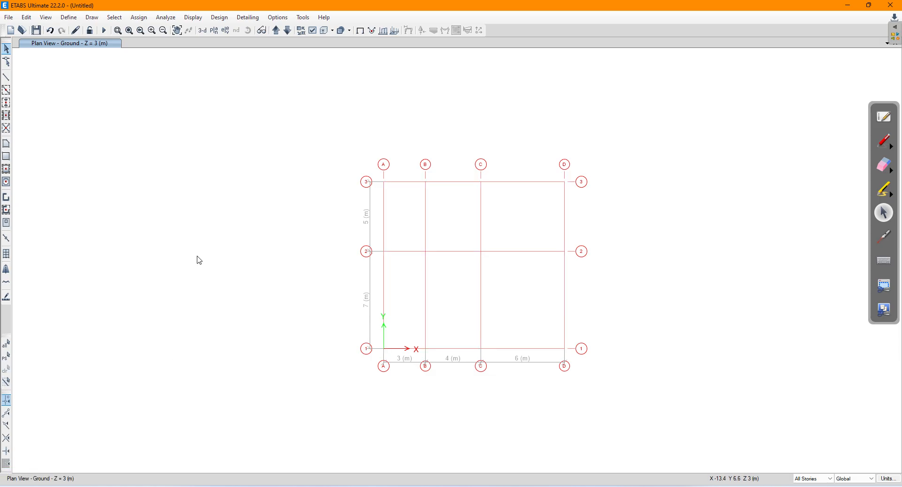
- Draw C 200X500 mm columns at a 90 degree angle on all stories at grid intersections C-3 and C-2
scroll(564, 260, up, 3)
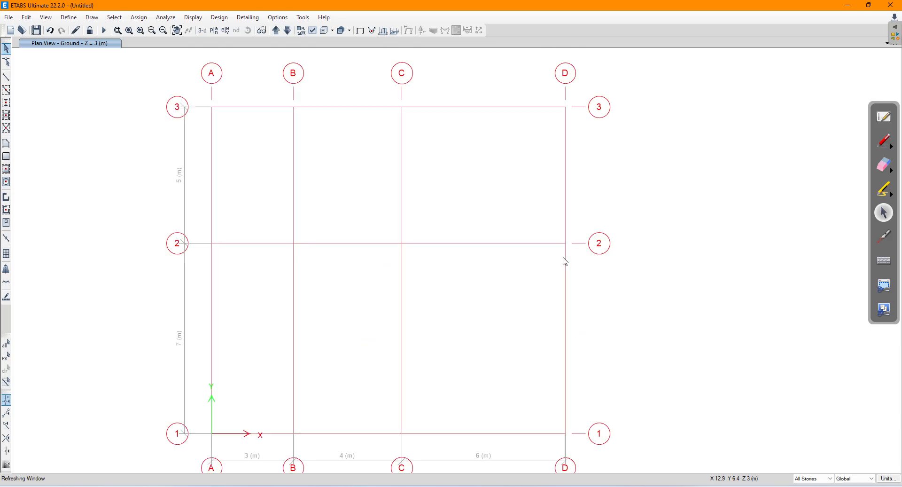
middle_drag(464, 220, 471, 192)
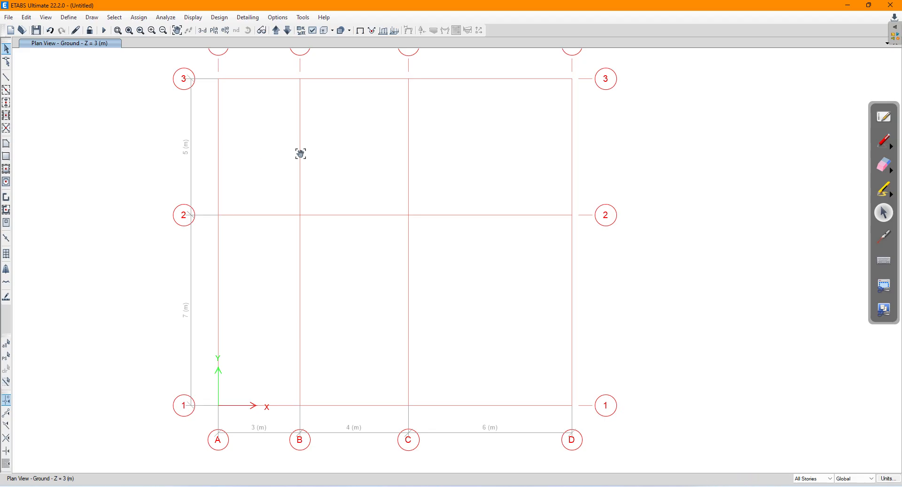
middle_drag(300, 153, 306, 169)
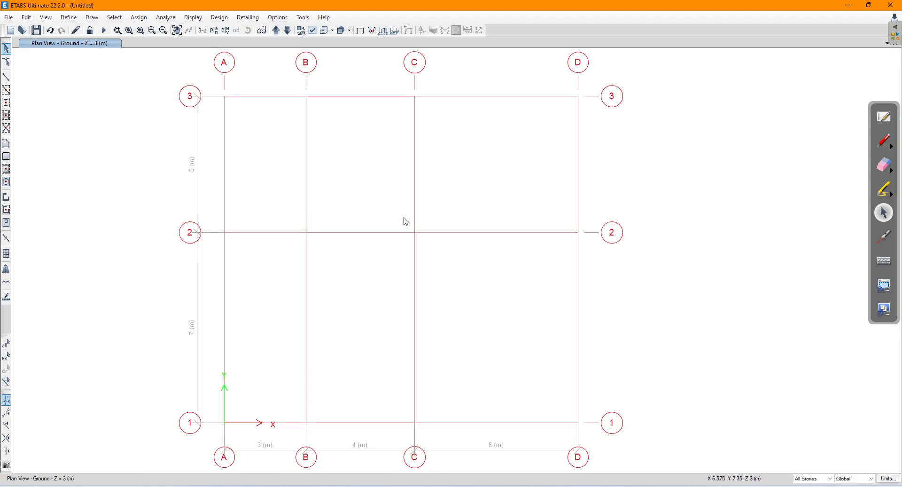
click(6, 103)
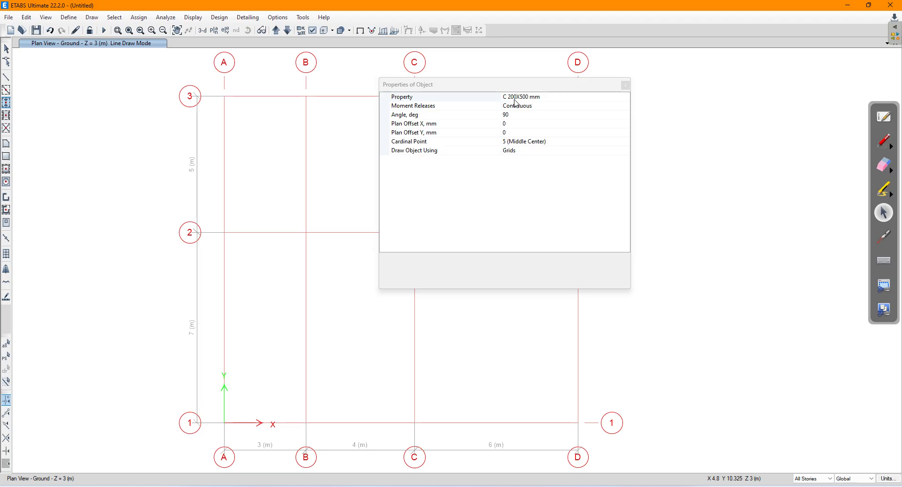
drag(535, 90, 151, 99)
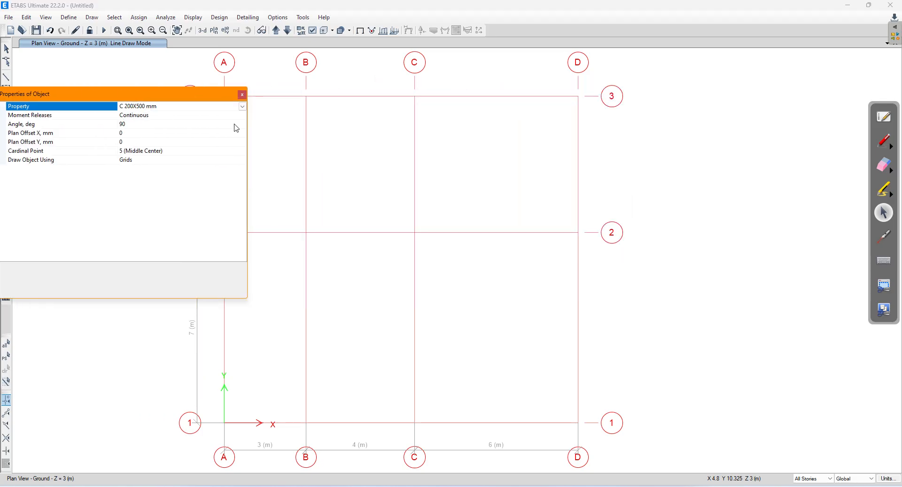
click(416, 97)
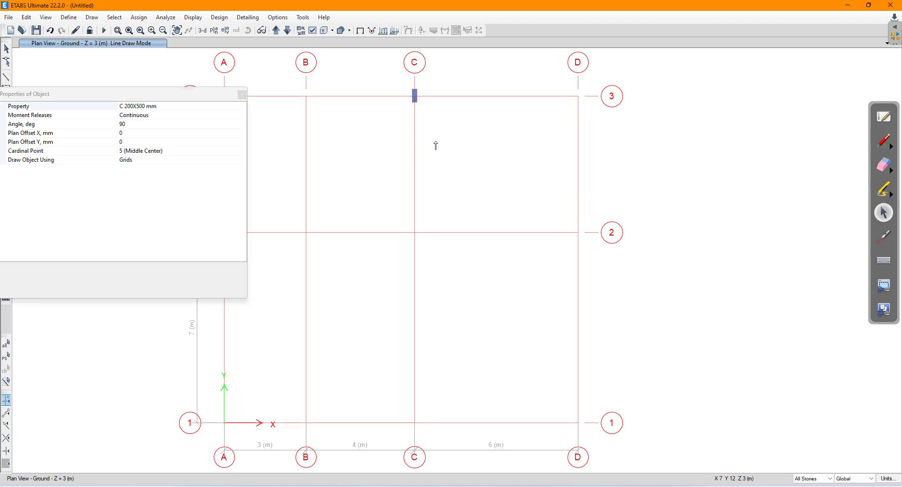
click(414, 233)
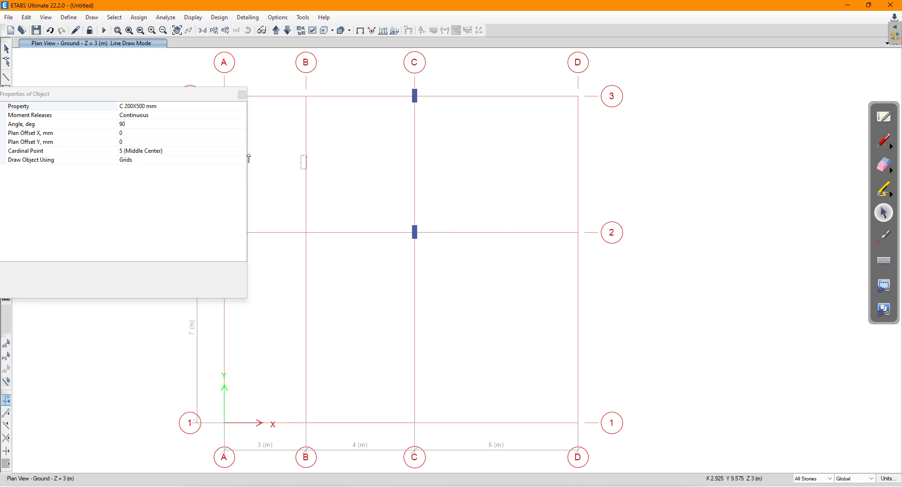
- Set the column angle to 0 degrees and place columns at grid intersections B-3 and B-2
click(132, 124)
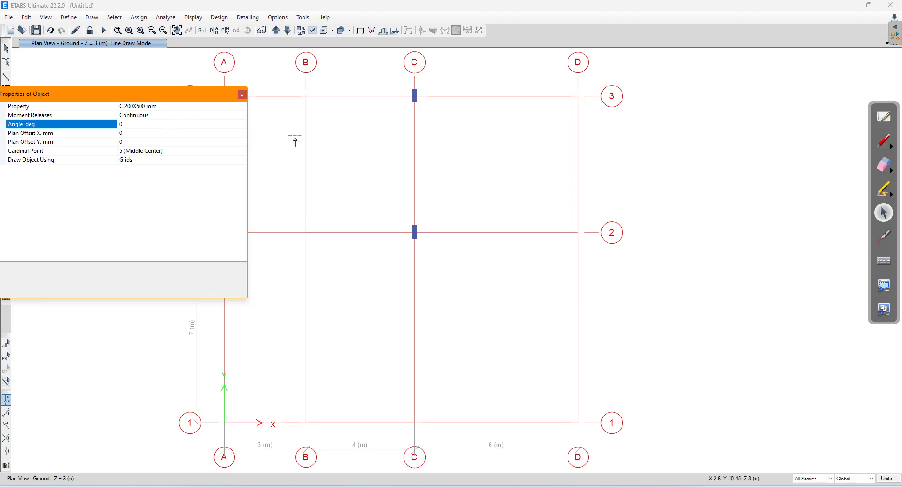
click(306, 97)
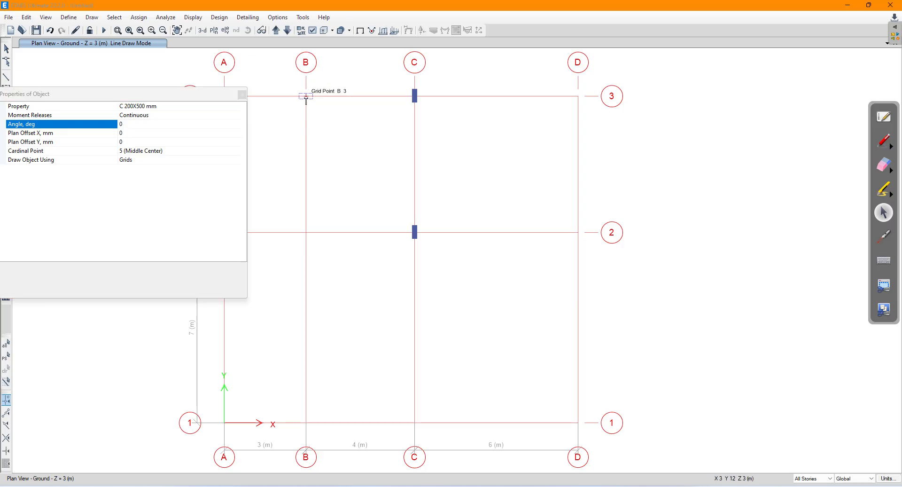
click(305, 232)
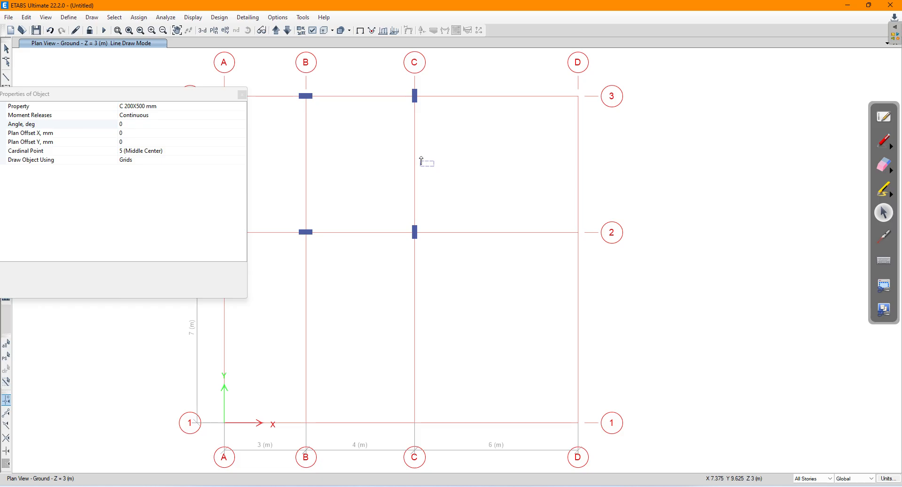
- Set the column angle to 45 degrees and place columns at grid intersections B-1 and C-1
click(126, 124)
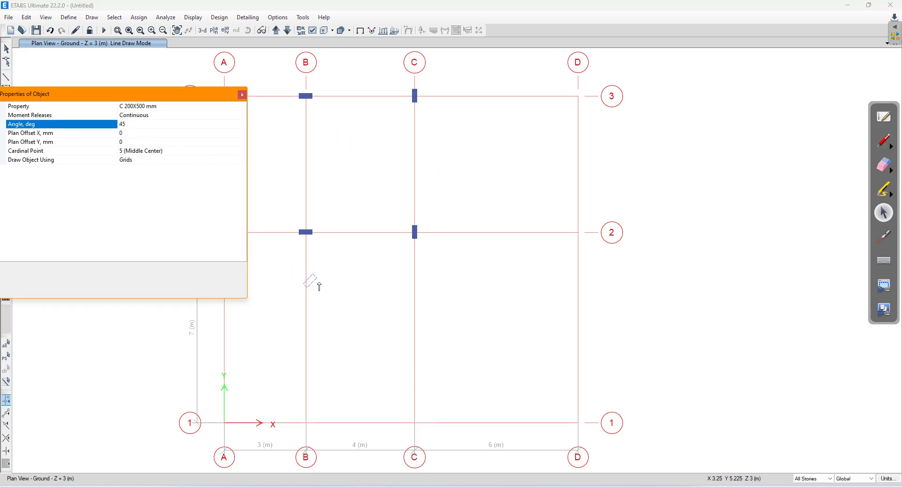
click(307, 423)
click(415, 424)
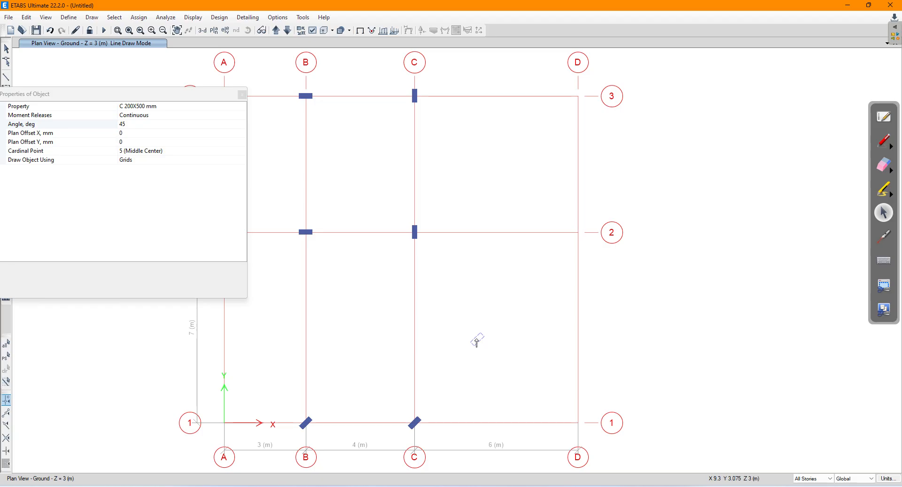
- Set the column angle to 30 degrees, place a C 200X500 mm column at grid intersection D-2, and finish drawing
click(142, 125)
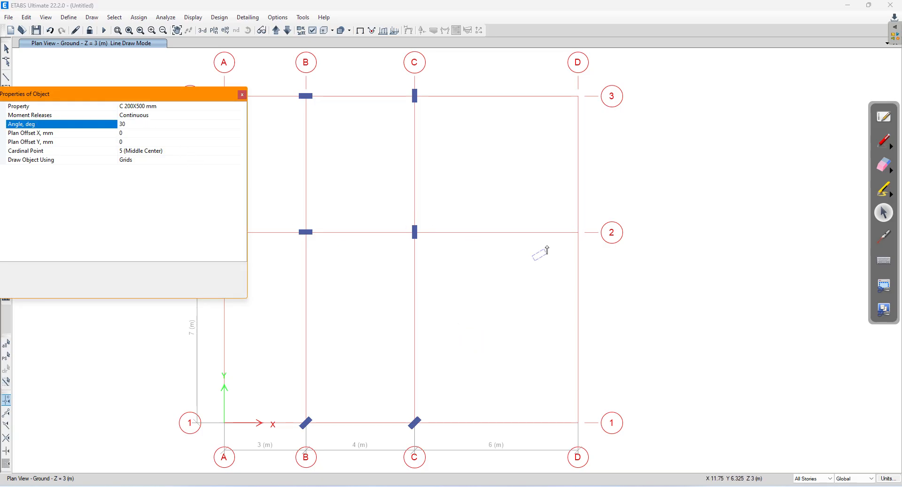
click(577, 234)
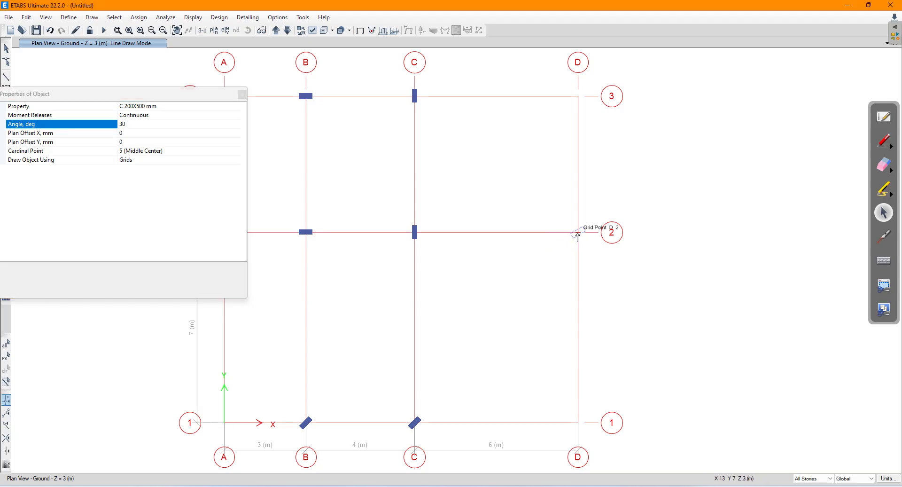
click(577, 234)
middle_drag(445, 314, 500, 280)
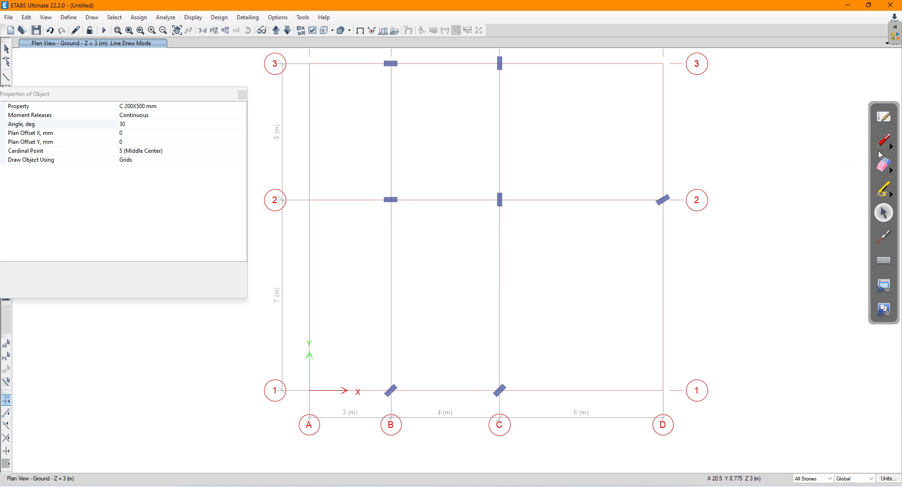
click(241, 94)
click(242, 95)
- Examine the orientations of the rotated columns in the 3-D view, ending on the Ground story plan view
middle_drag(424, 171, 358, 202)
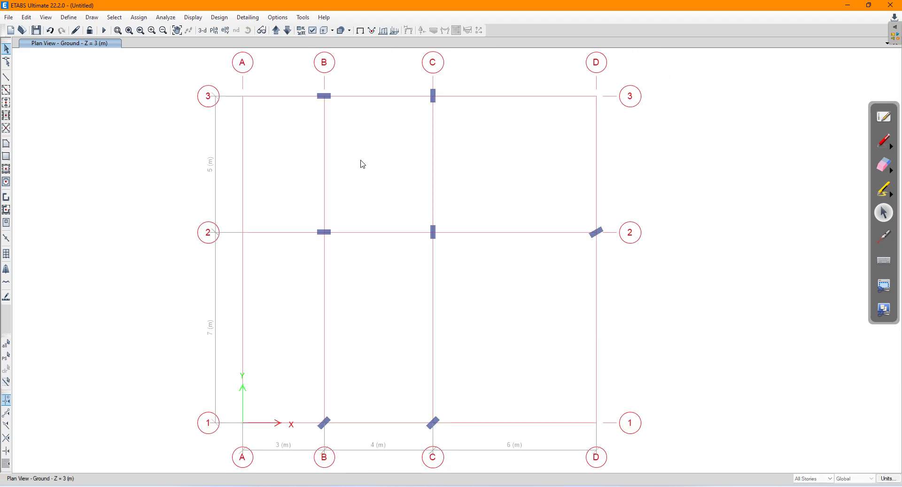
click(202, 30)
shift+middle_drag(614, 258, 565, 302)
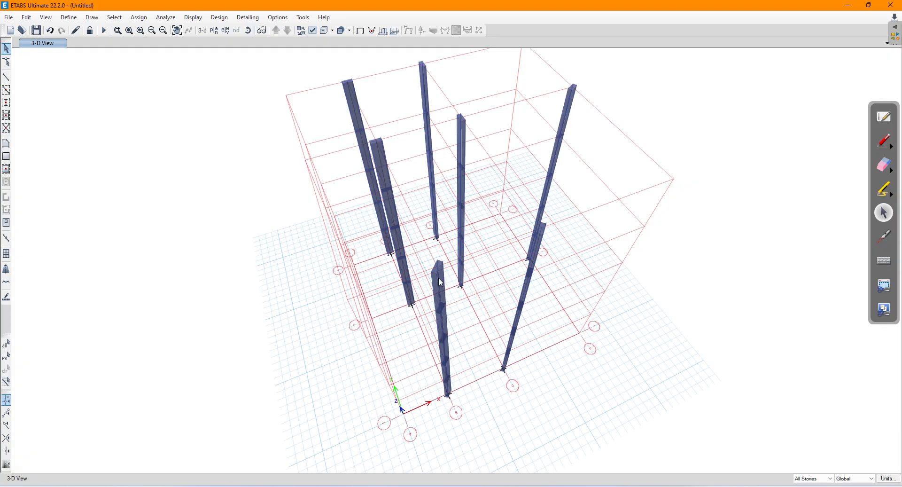
shift+middle_drag(517, 180, 492, 218)
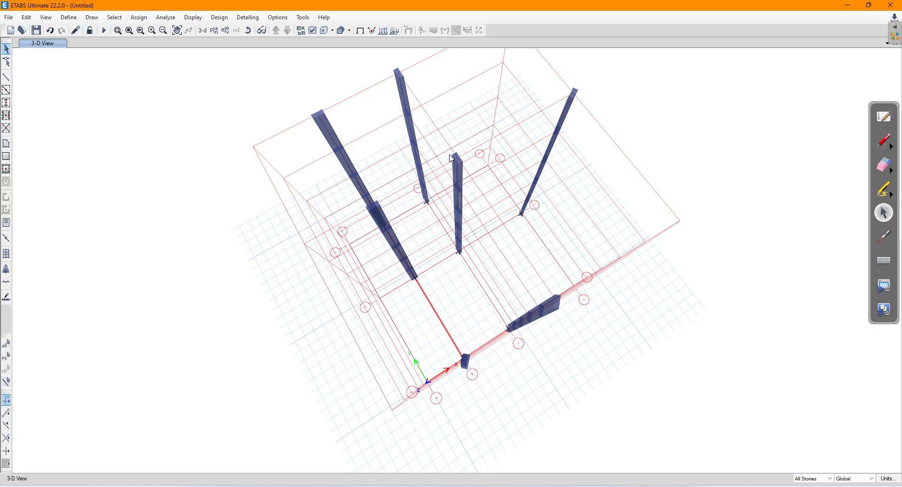
shift+middle_drag(577, 231, 522, 248)
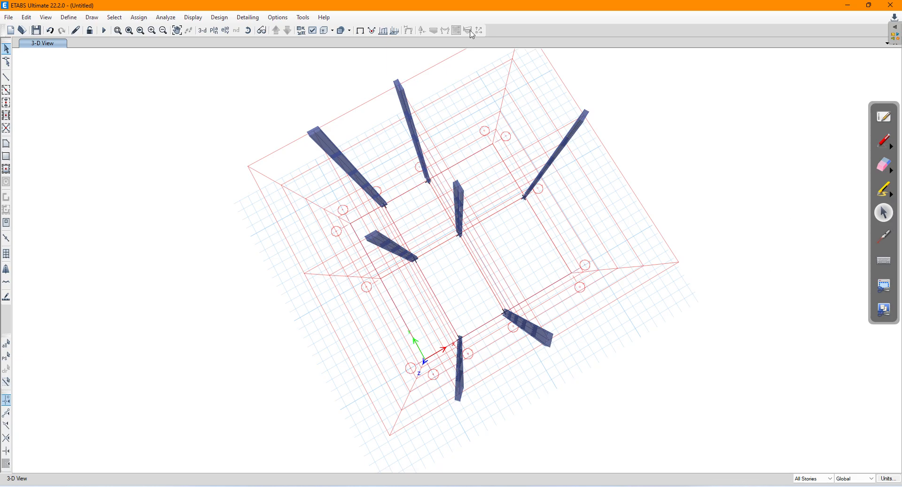
click(214, 32)
click(404, 247)
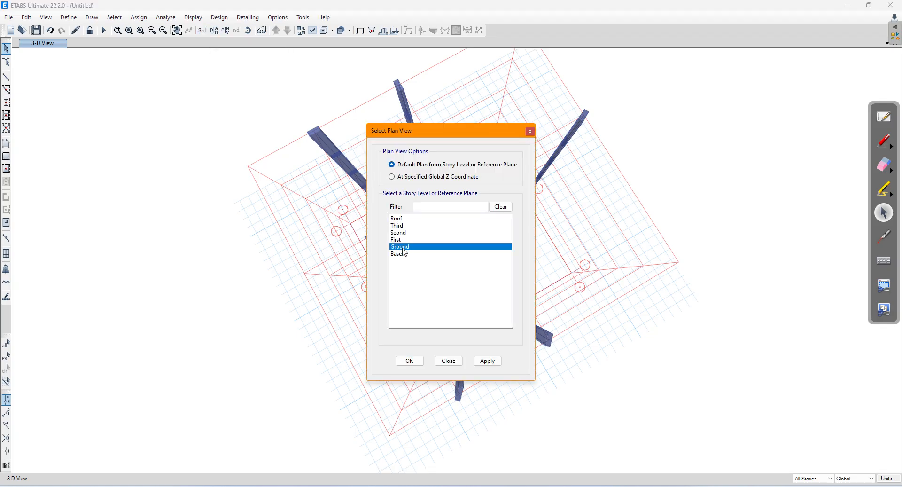
click(487, 360)
click(460, 359)
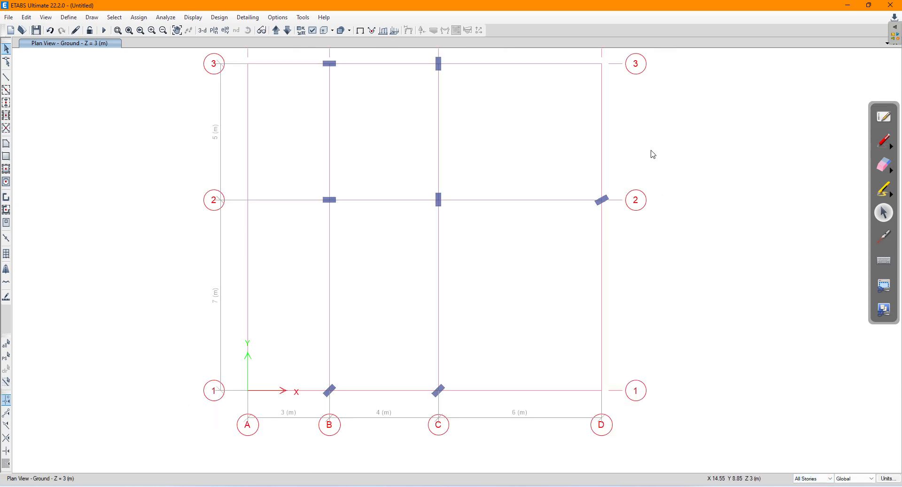
- Select all the columns in the Ground plan and delete them from all stories
scroll(654, 154, down, 3)
middle_drag(652, 156, 509, 215)
scroll(521, 187, up, 3)
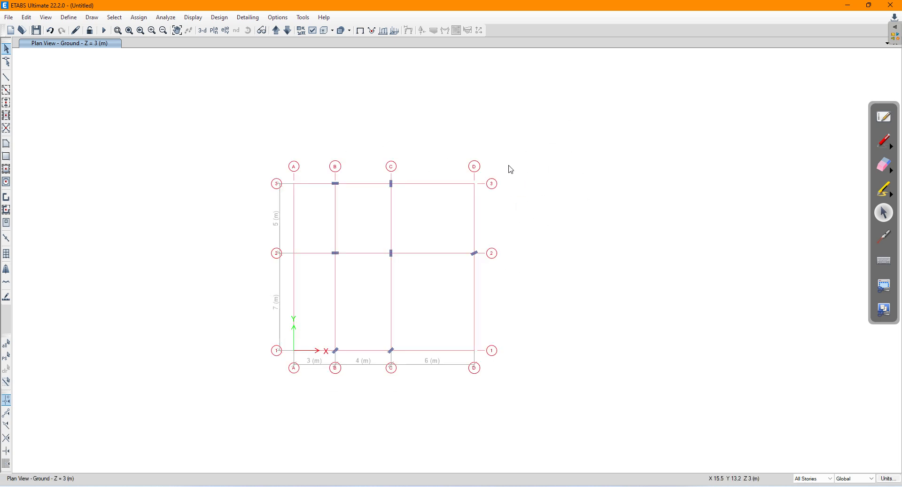
drag(490, 203, 245, 395)
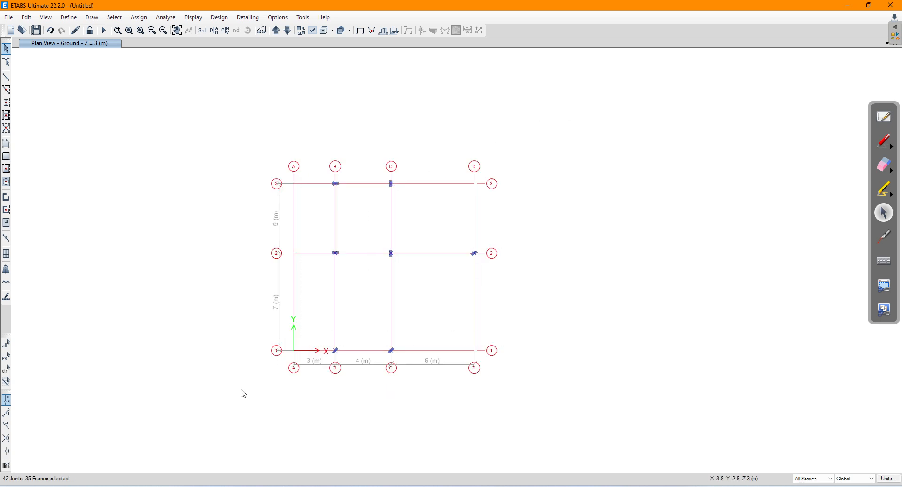
key(Delete)
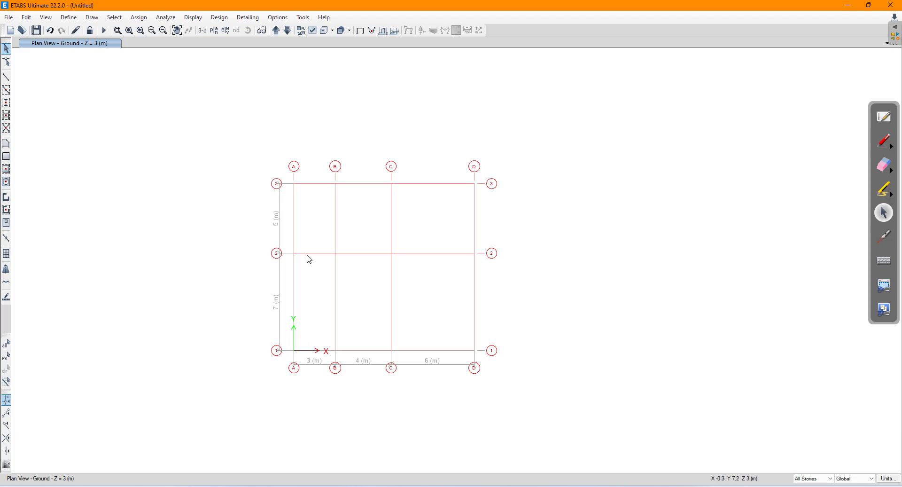
- Define a concrete circle frame section named C 300 mm dia with M25 material and a 300 mm diameter
scroll(316, 254, up, 2)
middle_drag(423, 249, 410, 200)
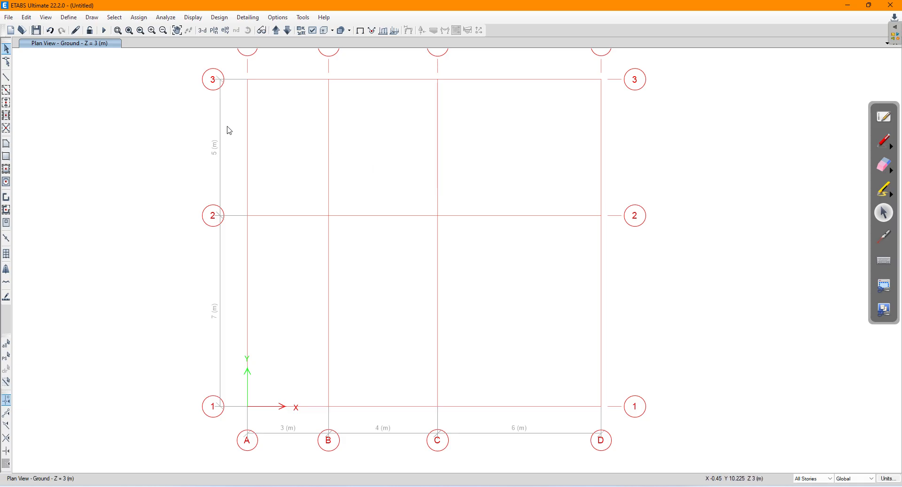
click(67, 19)
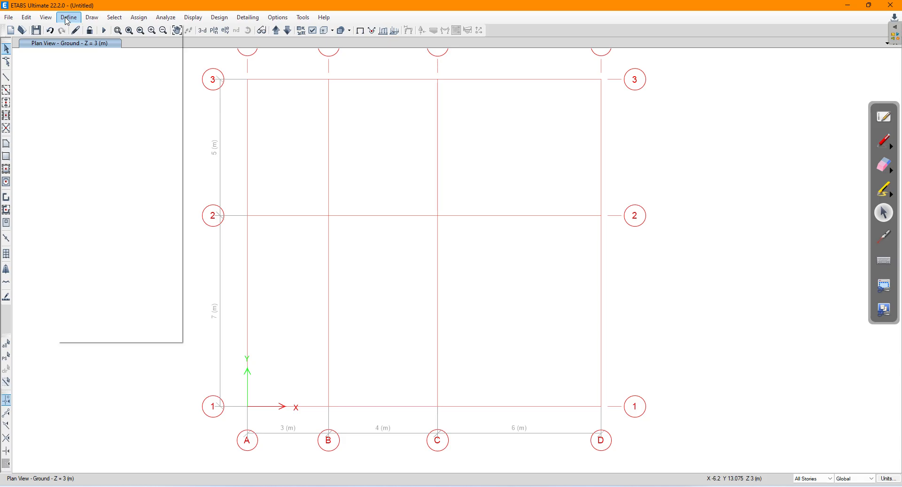
mouse_move(90, 44)
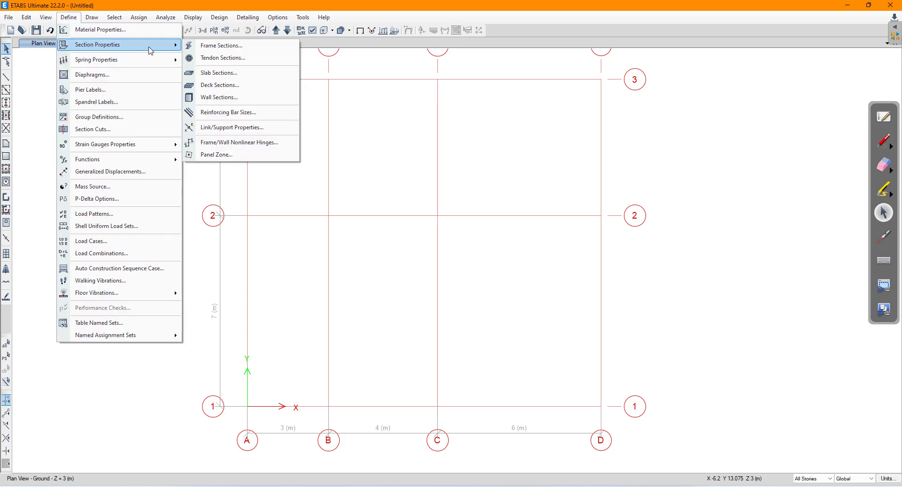
click(213, 47)
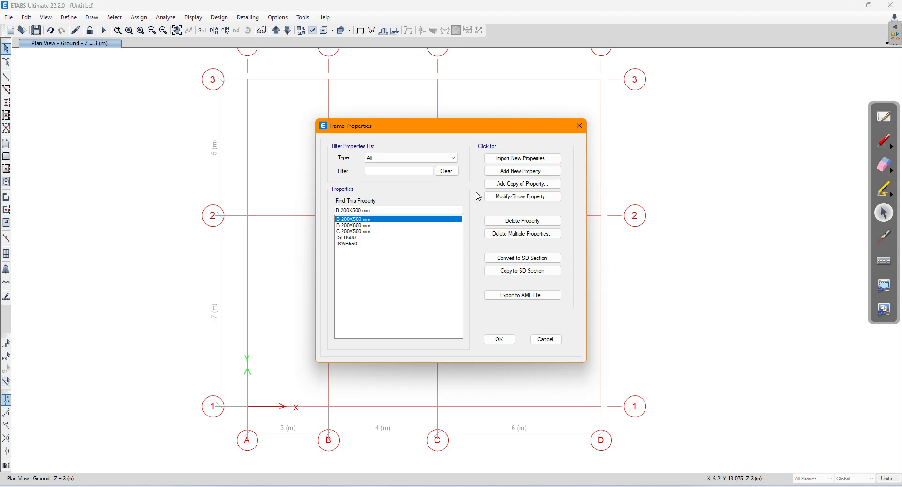
click(502, 172)
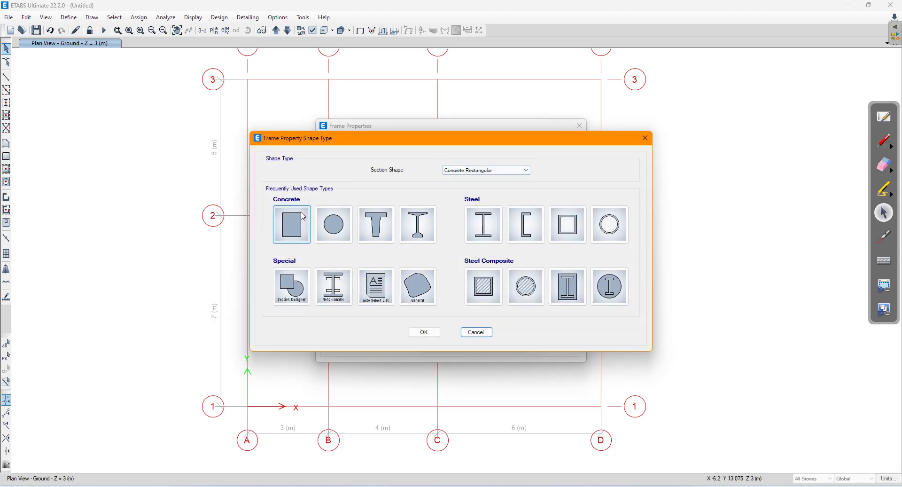
click(334, 230)
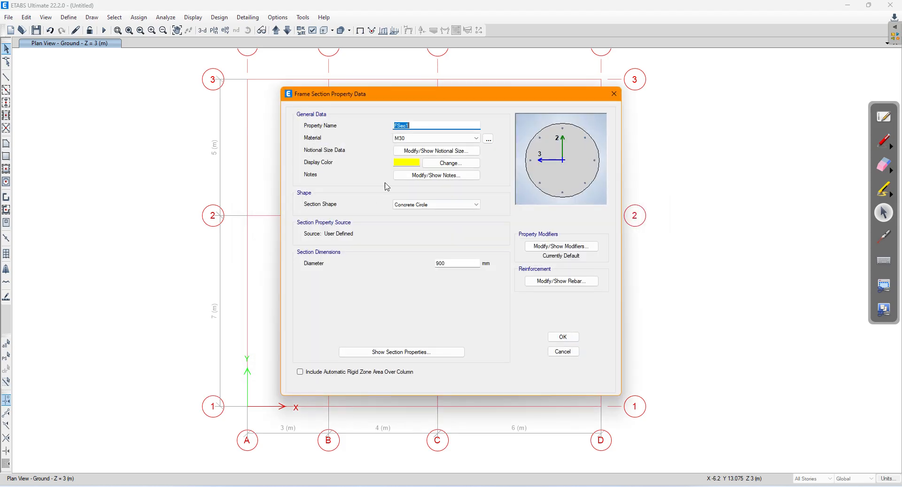
text(C 300 mm dia)
click(404, 137)
click(413, 173)
double_click(454, 263)
text(3)
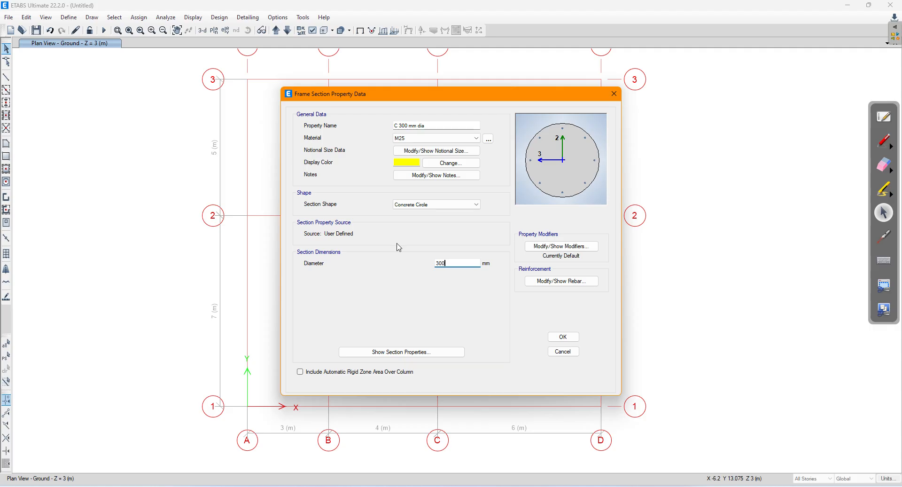
- Set both the longitudinal and confinement bar materials to HYSD500 in the circular column's reinforcement data
click(563, 282)
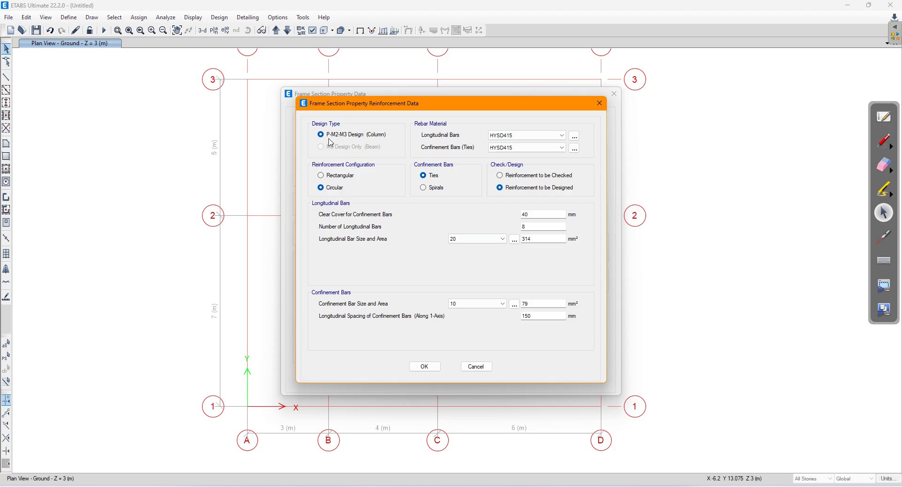
click(507, 136)
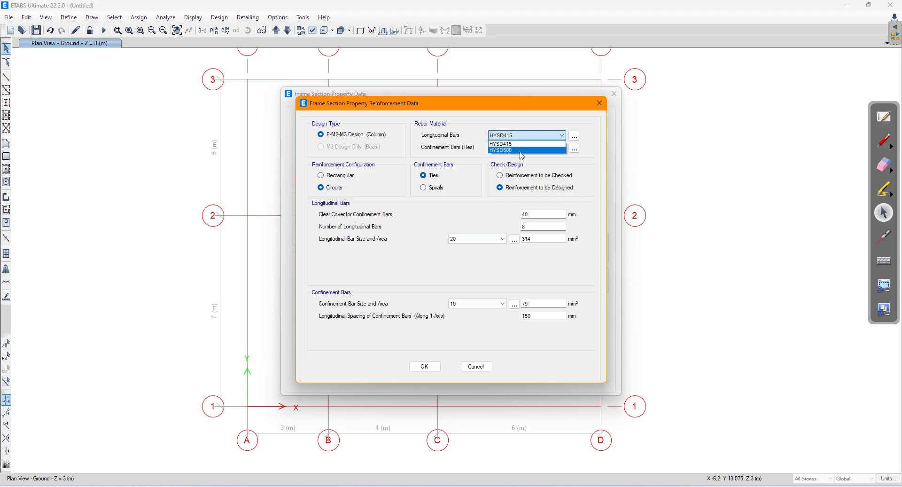
click(522, 150)
click(519, 147)
click(516, 163)
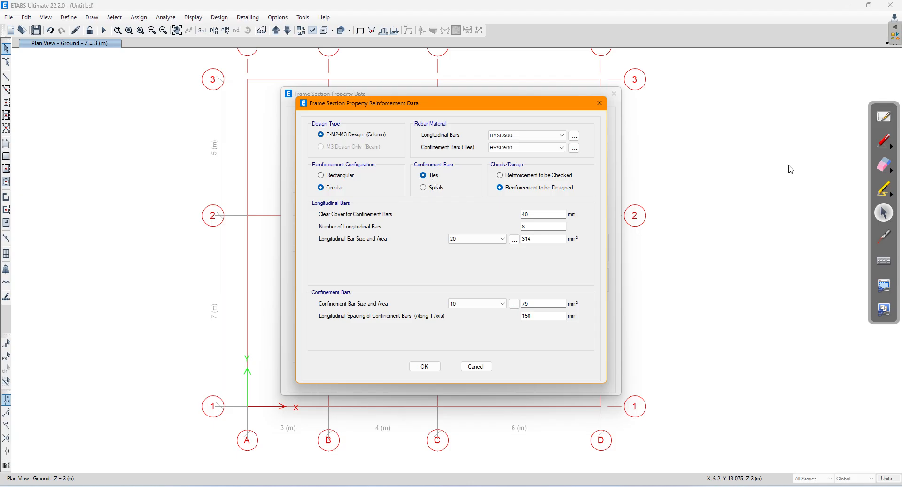
- Sketch rectangular and circular ties around vertical column bars in red pen, labelling them "Ties" and "Stirrups"
click(888, 147)
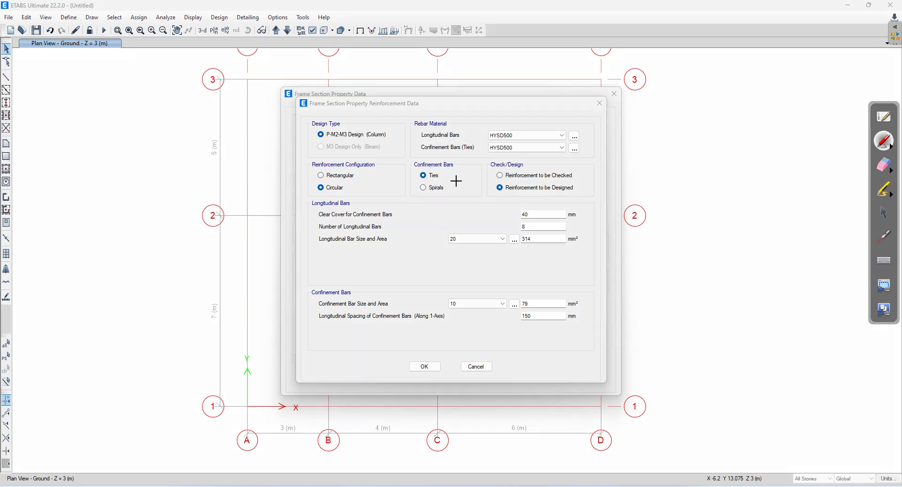
mouse_move(65, 176)
mouse_down()
mouse_move(83, 164)
mouse_move(81, 196)
mouse_move(97, 191)
mouse_move(116, 177)
mouse_move(96, 157)
mouse_move(94, 167)
mouse_move(158, 130)
mouse_move(166, 136)
mouse_move(151, 161)
mouse_move(184, 133)
mouse_move(181, 150)
mouse_move(182, 134)
mouse_up()
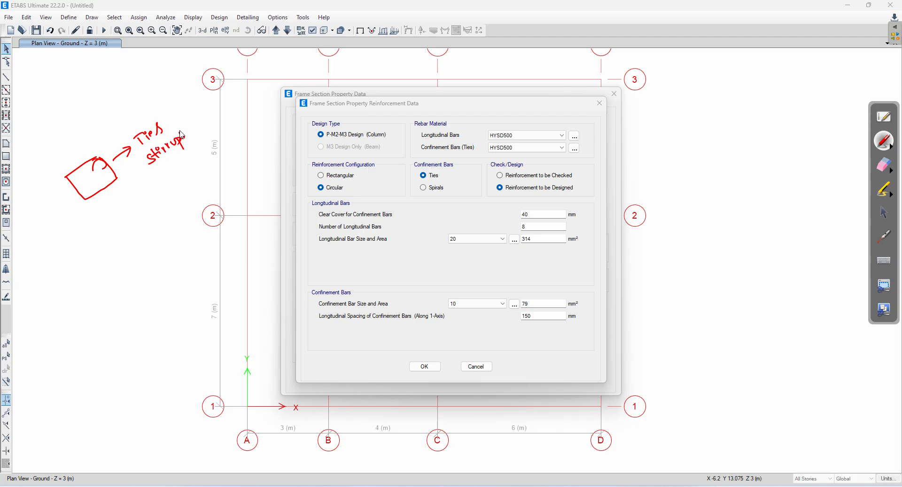
drag(66, 147, 81, 288)
drag(81, 145, 100, 285)
drag(114, 144, 130, 273)
drag(96, 137, 112, 253)
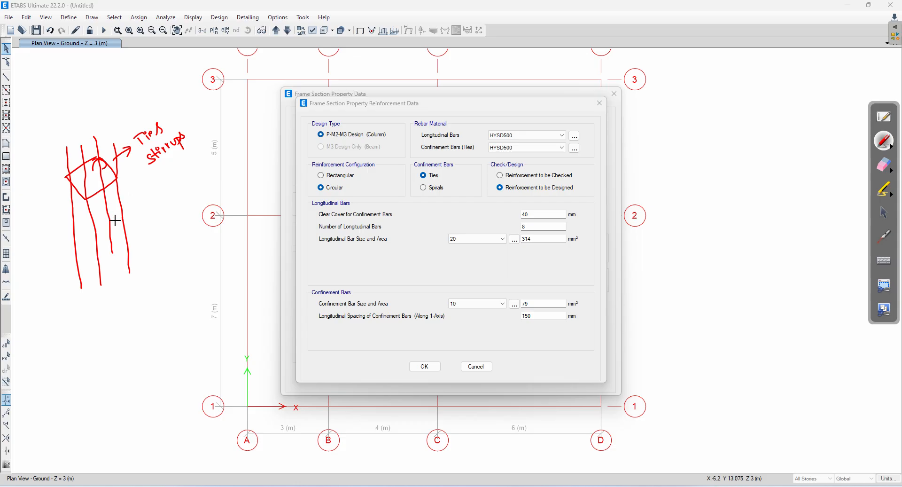
mouse_move(125, 225)
mouse_down()
mouse_move(98, 224)
mouse_move(77, 247)
mouse_move(105, 263)
mouse_move(117, 229)
mouse_move(107, 228)
mouse_move(118, 229)
mouse_move(114, 239)
mouse_move(122, 224)
mouse_up()
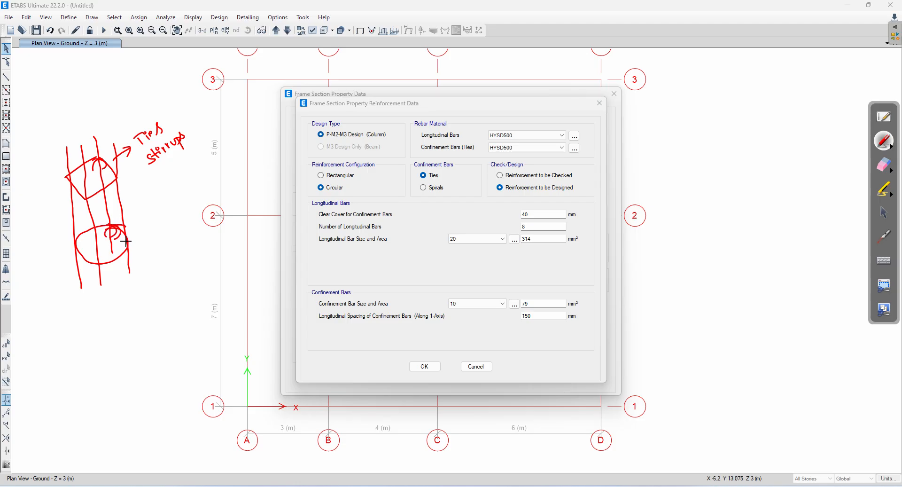
- Draw a red tick beside the Spirals option and sketch a continuous spiral wound around vertical column bars
drag(447, 184, 472, 180)
drag(690, 188, 690, 296)
drag(709, 170, 713, 257)
drag(735, 199, 730, 285)
drag(712, 251, 713, 288)
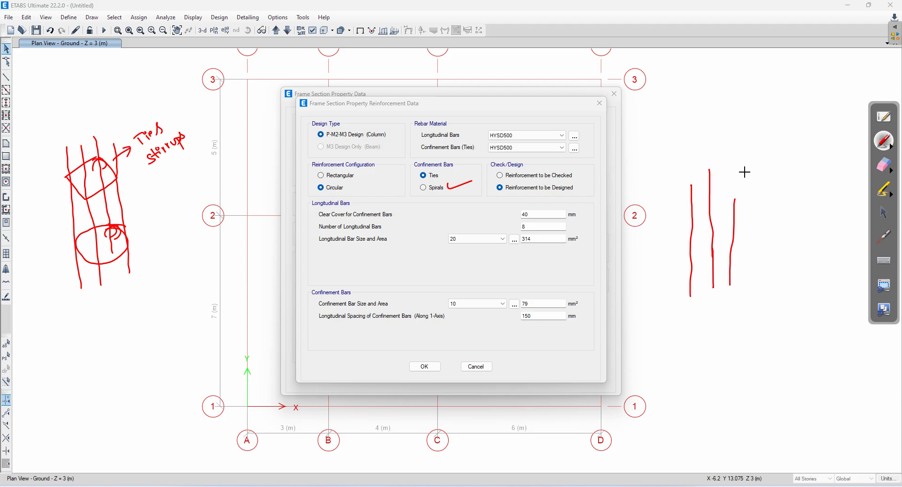
mouse_move(736, 197)
mouse_down()
mouse_move(732, 172)
mouse_move(749, 257)
mouse_up()
mouse_move(714, 271)
mouse_down()
mouse_move(750, 247)
mouse_move(742, 233)
mouse_move(714, 222)
mouse_move(687, 231)
mouse_move(697, 245)
mouse_move(749, 230)
mouse_move(737, 203)
mouse_move(693, 206)
mouse_move(715, 213)
mouse_move(748, 197)
mouse_move(734, 172)
mouse_move(695, 179)
mouse_move(712, 188)
mouse_move(752, 171)
mouse_move(735, 145)
mouse_move(690, 157)
mouse_move(710, 163)
mouse_move(741, 135)
mouse_move(699, 122)
mouse_up()
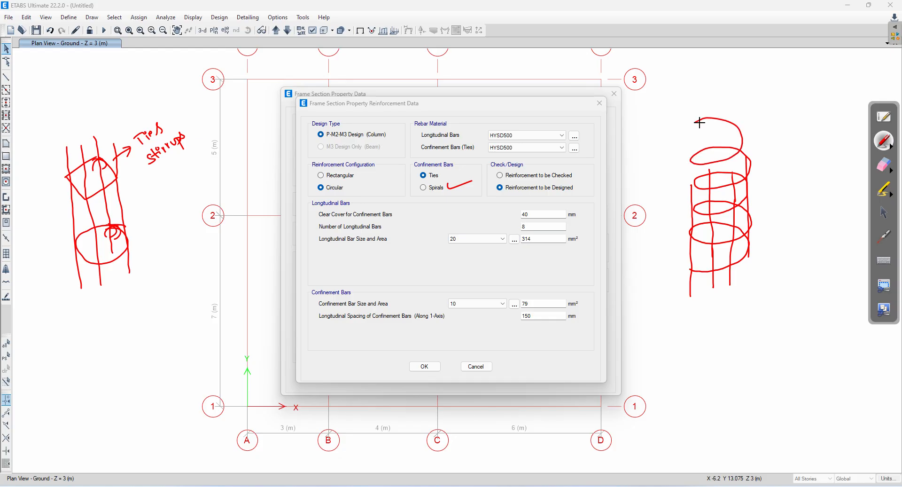
drag(691, 188, 689, 108)
drag(708, 179, 706, 102)
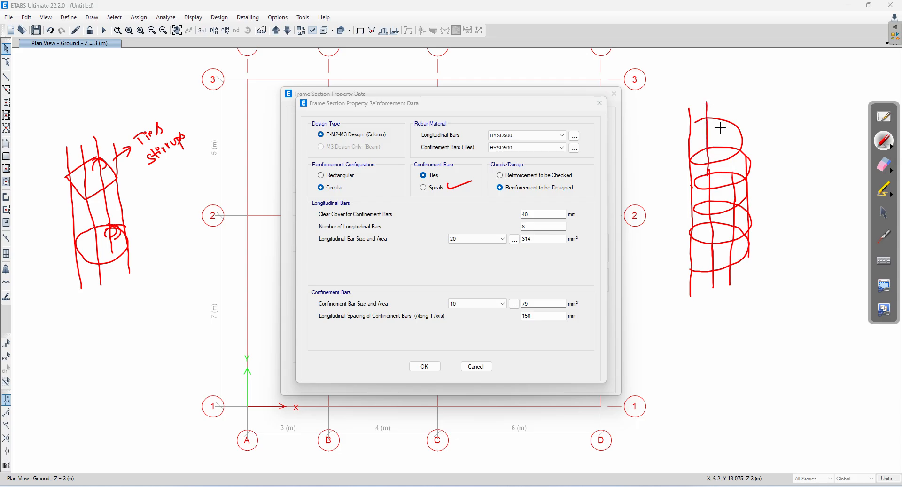
drag(730, 174, 729, 102)
drag(744, 161, 746, 101)
drag(746, 244, 746, 288)
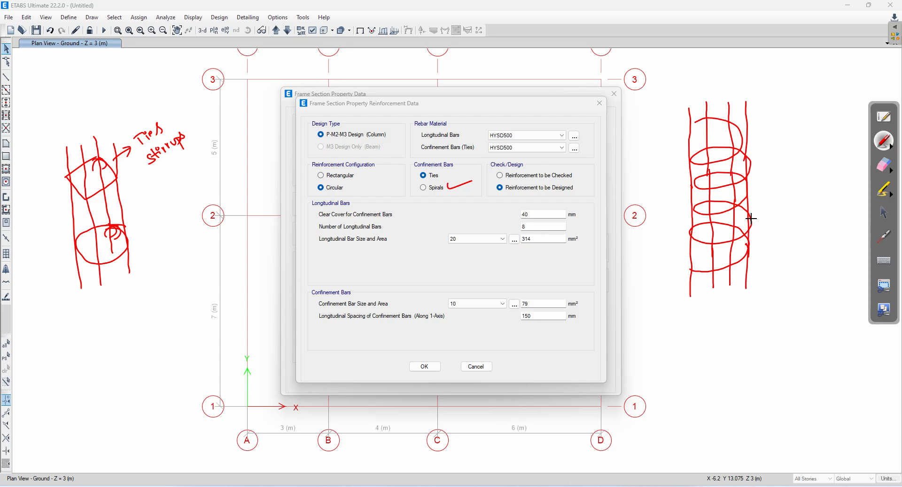
- Label the spiral sketch "Metro Pillars" and the ties sketch "Building", marking each with a star
mouse_move(731, 133)
mouse_down()
mouse_move(772, 119)
mouse_move(767, 125)
mouse_move(783, 98)
mouse_move(813, 97)
mouse_move(791, 121)
mouse_move(829, 114)
mouse_up()
drag(776, 146, 785, 150)
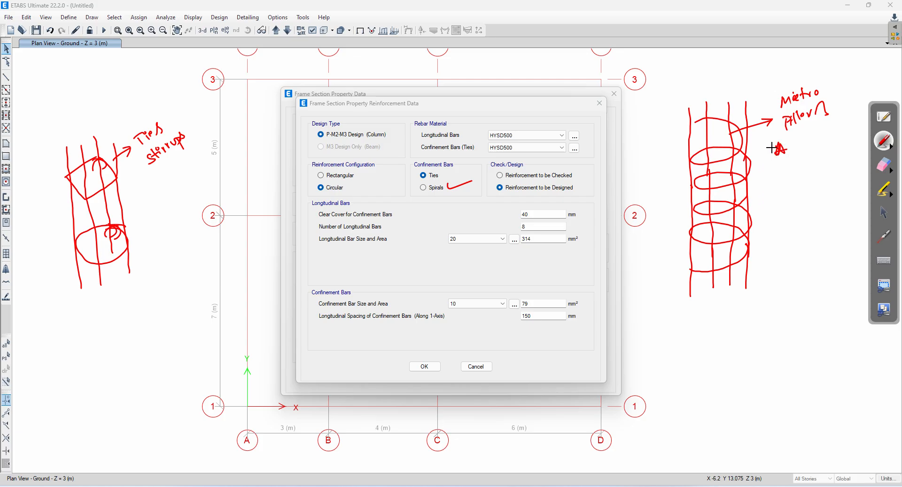
mouse_move(149, 194)
mouse_down()
mouse_move(157, 187)
mouse_move(163, 212)
mouse_move(170, 197)
mouse_up()
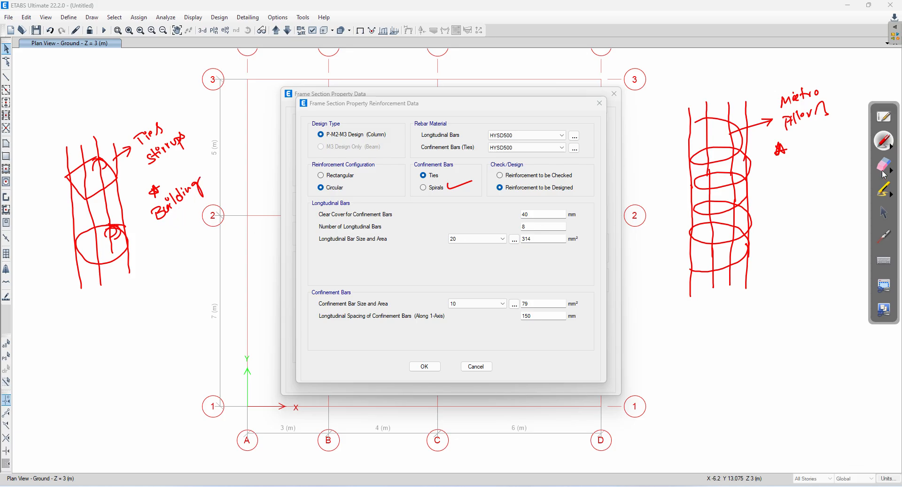
- Erase all the red pen annotations and return to the normal pointer
click(885, 170)
mouse_move(757, 175)
mouse_down()
mouse_move(771, 111)
mouse_move(685, 141)
mouse_move(658, 276)
mouse_move(545, 288)
mouse_move(171, 194)
mouse_move(77, 258)
mouse_move(132, 154)
mouse_move(126, 215)
mouse_move(55, 171)
mouse_move(262, 156)
mouse_move(630, 217)
mouse_up()
click(890, 210)
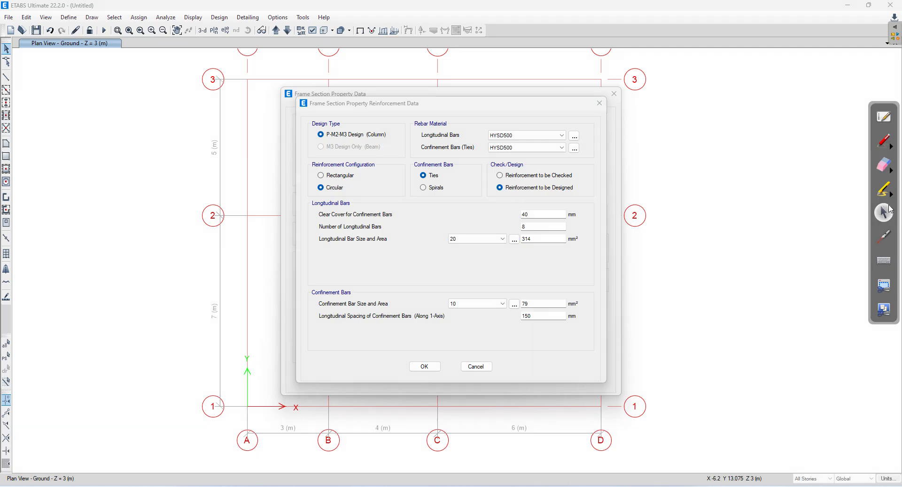
- Set the circular column's longitudinal bar size to 12 and confinement bar size to 8, then save the section and accept the frame properties
click(435, 177)
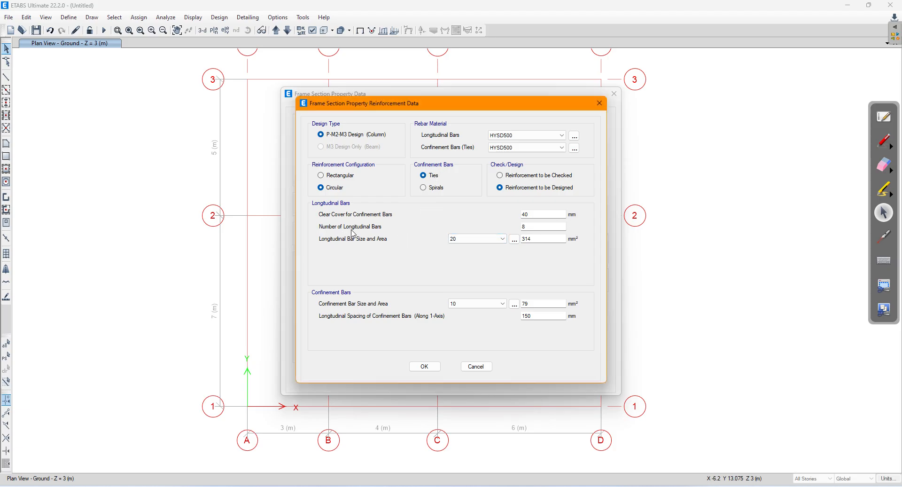
click(486, 239)
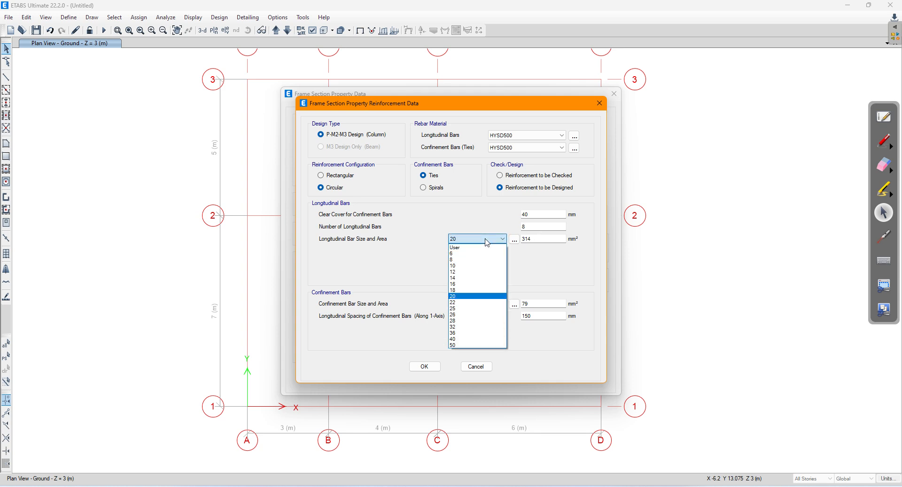
click(477, 272)
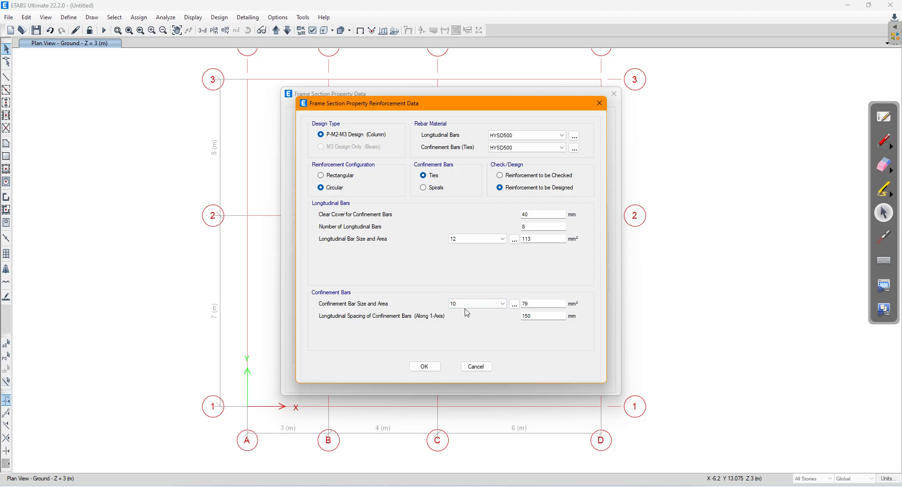
click(468, 303)
click(462, 328)
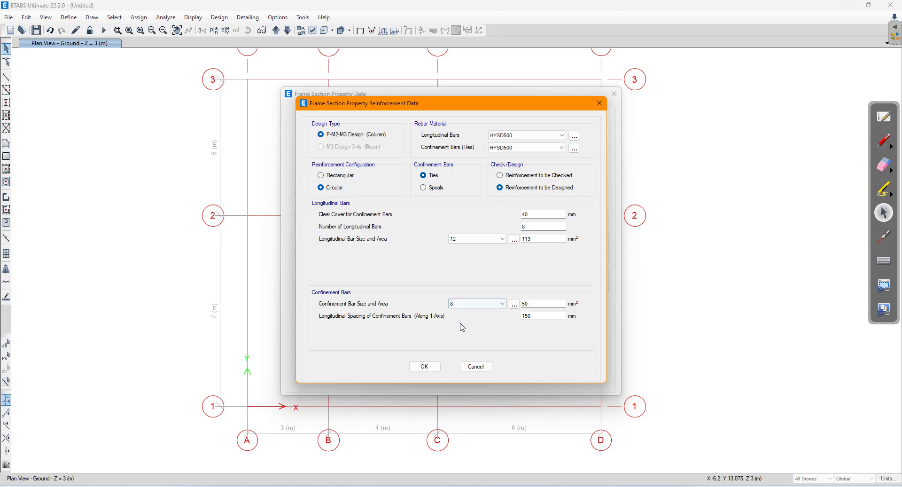
click(425, 366)
click(562, 338)
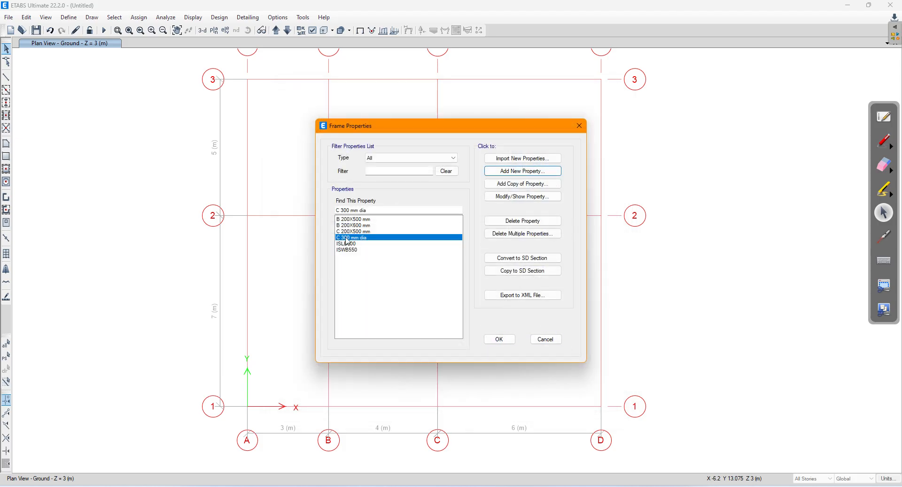
click(500, 339)
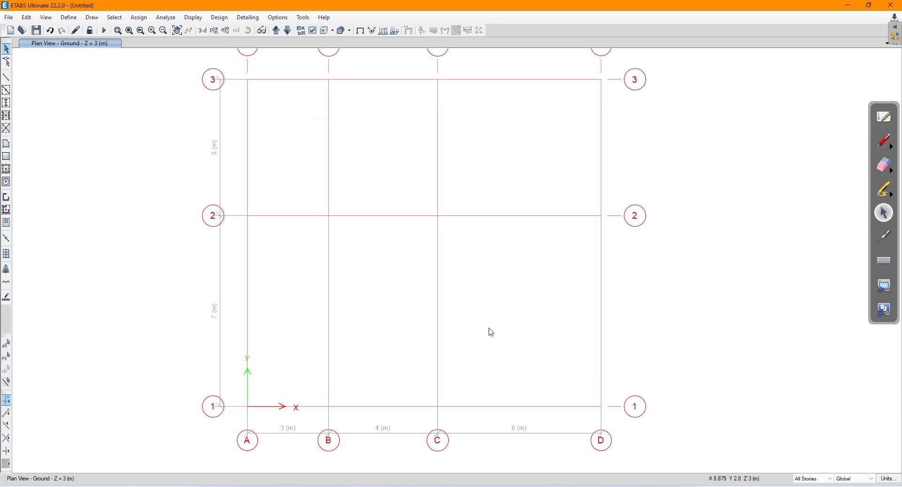
- Place C 300 mm dia columns at grid intersections C-2, D-2, C-3 and D-3 in the Ground plan
click(7, 103)
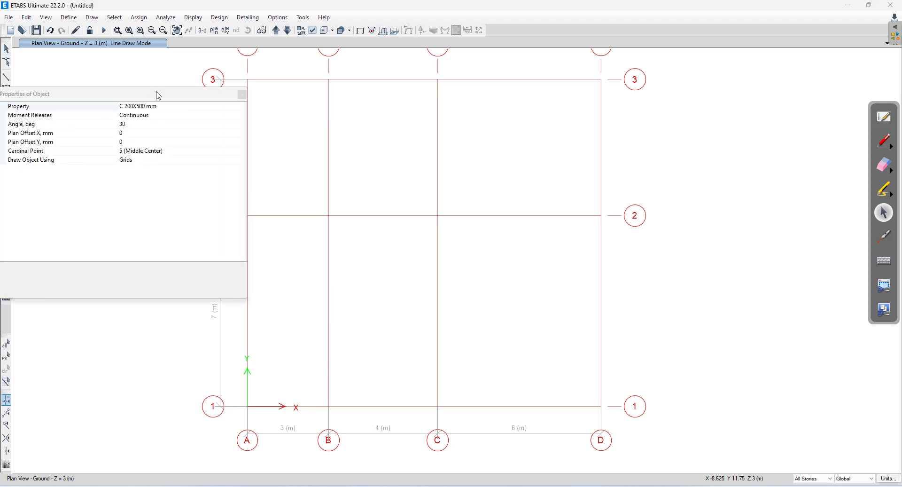
drag(158, 95, 218, 97)
click(302, 109)
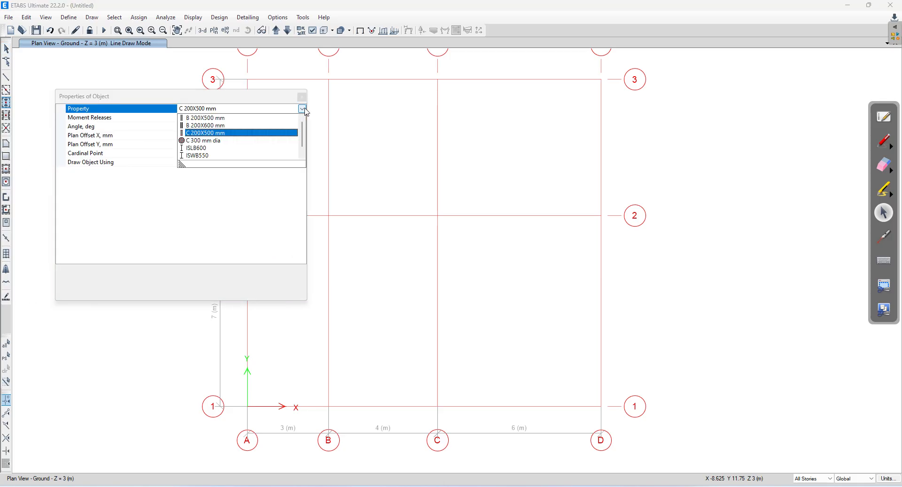
click(197, 141)
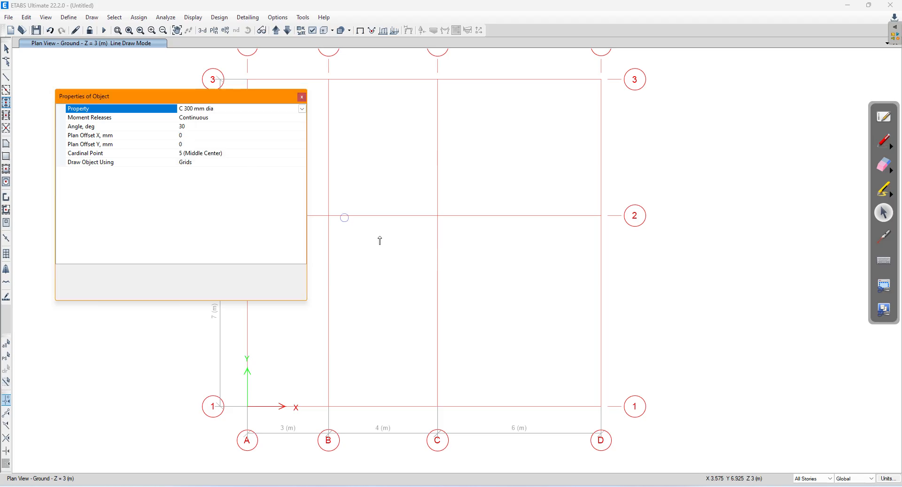
click(437, 217)
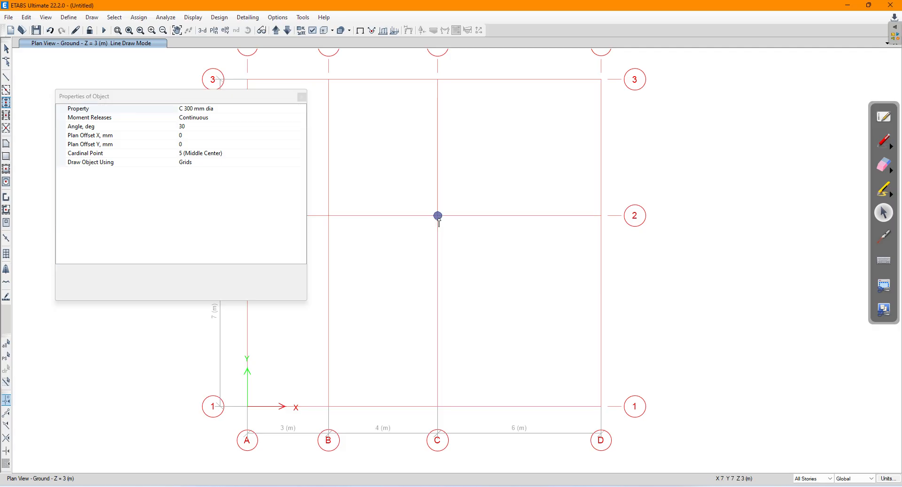
scroll(443, 235, up, 2)
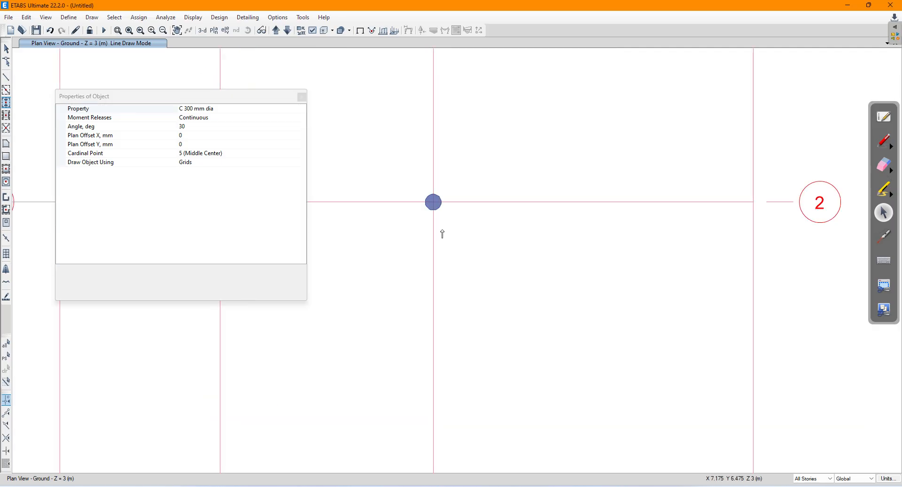
click(753, 203)
scroll(461, 218, down, 2)
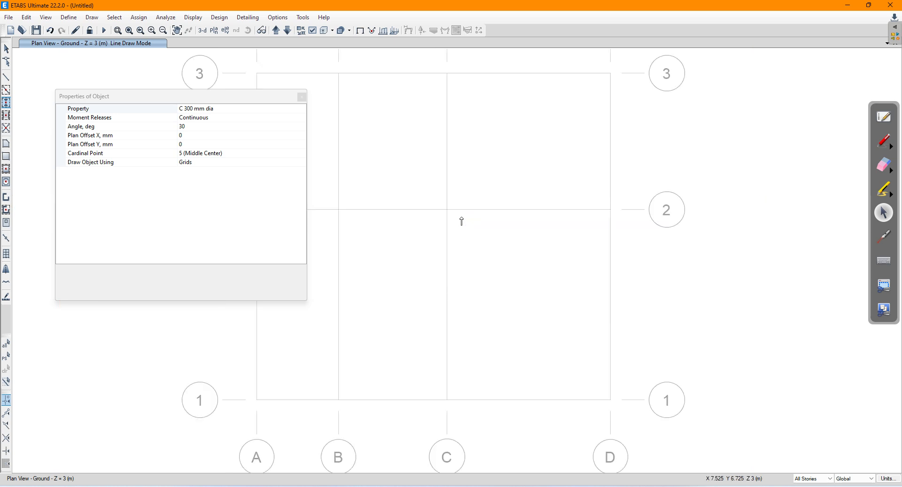
click(447, 73)
click(610, 73)
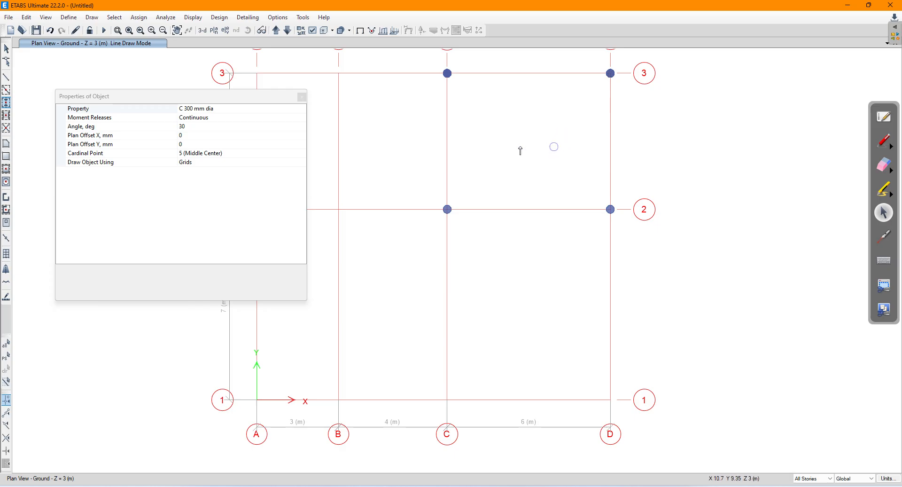
- Leave column drawing and examine the four circular columns in the 3D view from several angles
click(197, 32)
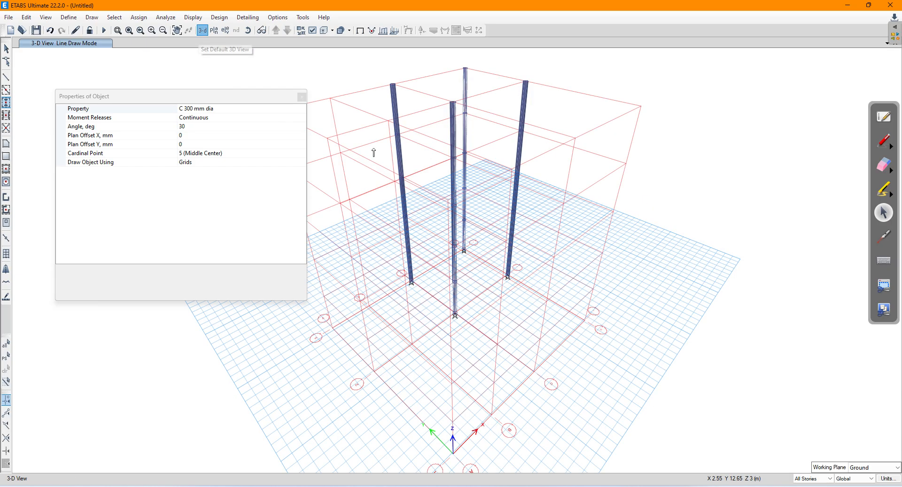
middle_drag(503, 181, 477, 274)
key(Escape)
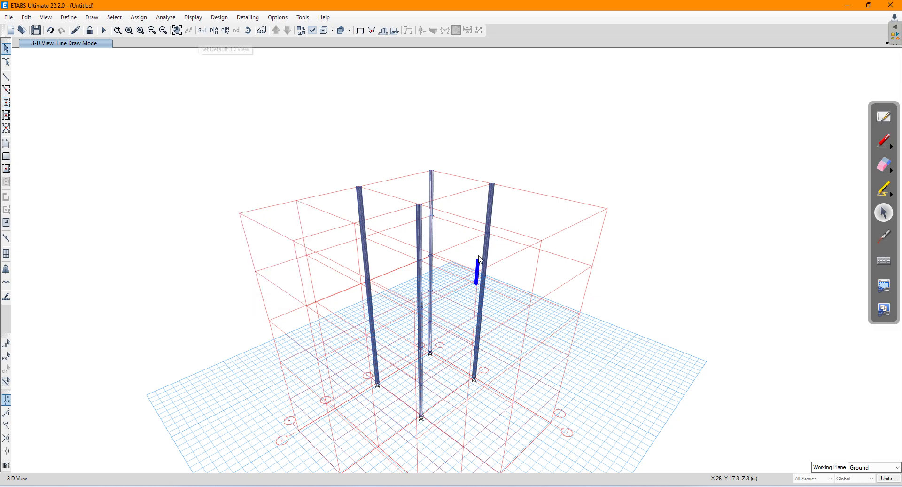
scroll(515, 277, up, 2)
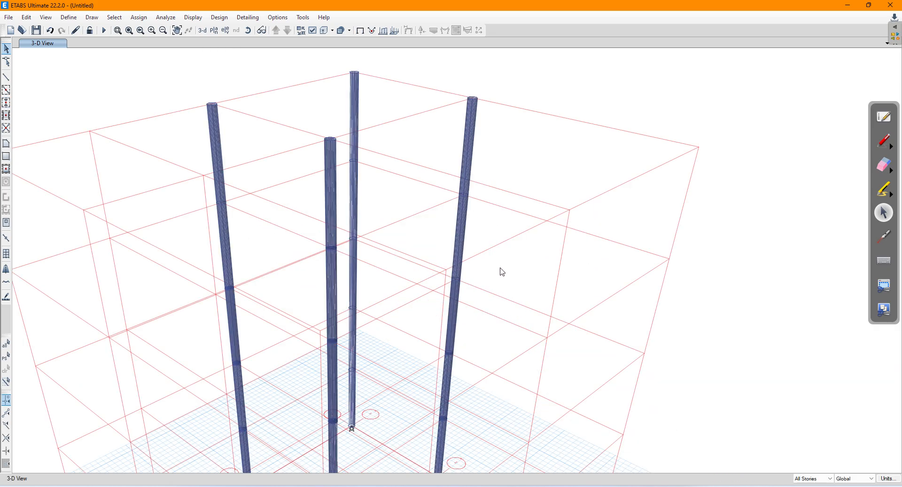
mouse_move(497, 283)
shift+middle_down()
mouse_move(464, 318)
mouse_move(465, 270)
shift+middle_up()
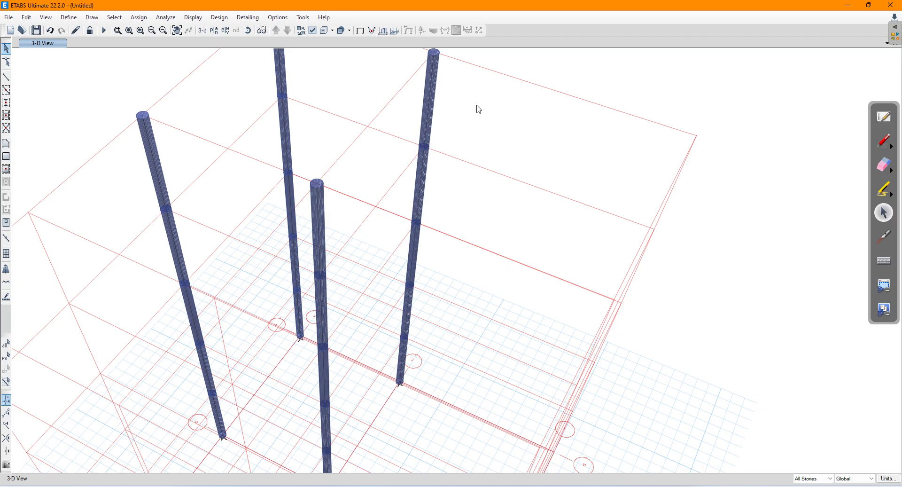
scroll(521, 167, down, 2)
scroll(509, 192, down, 2)
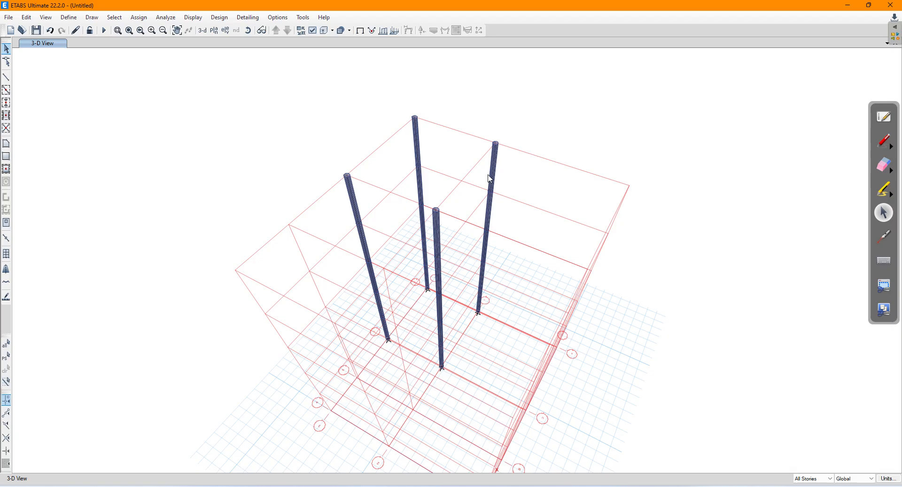
- Show the plan view of the Ground story level
click(193, 17)
click(209, 30)
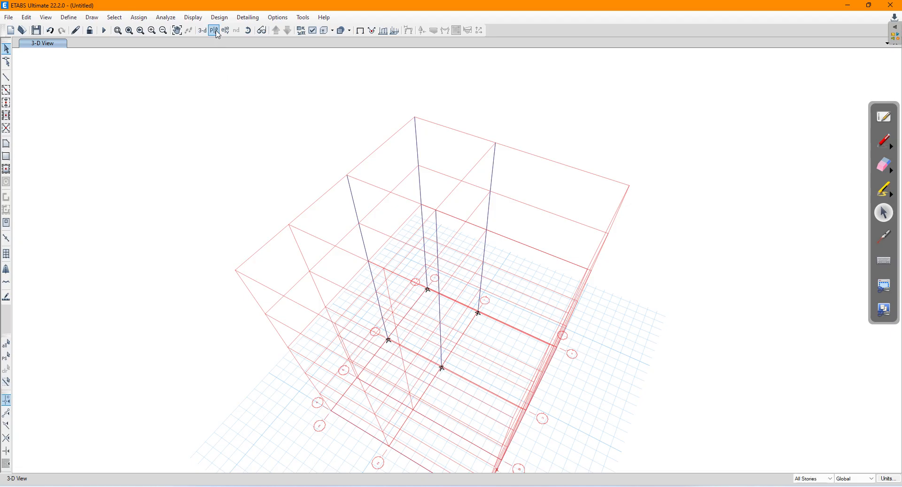
click(213, 30)
click(405, 248)
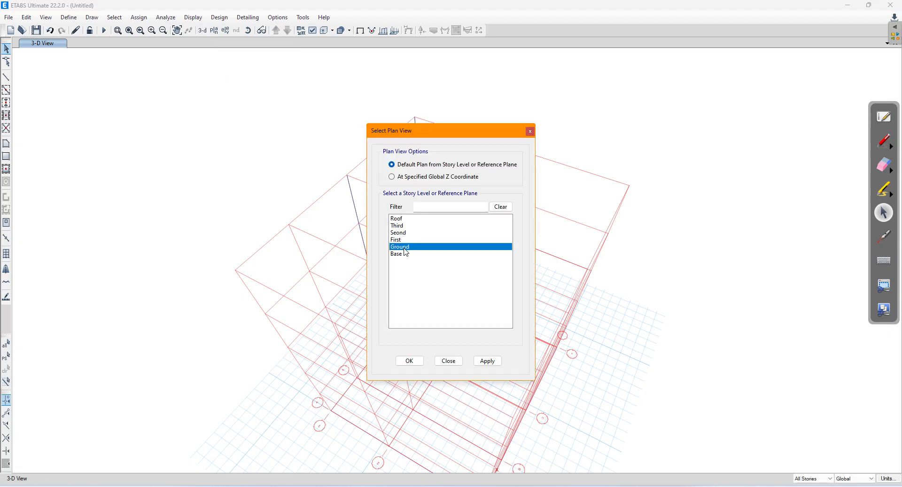
click(488, 361)
click(448, 361)
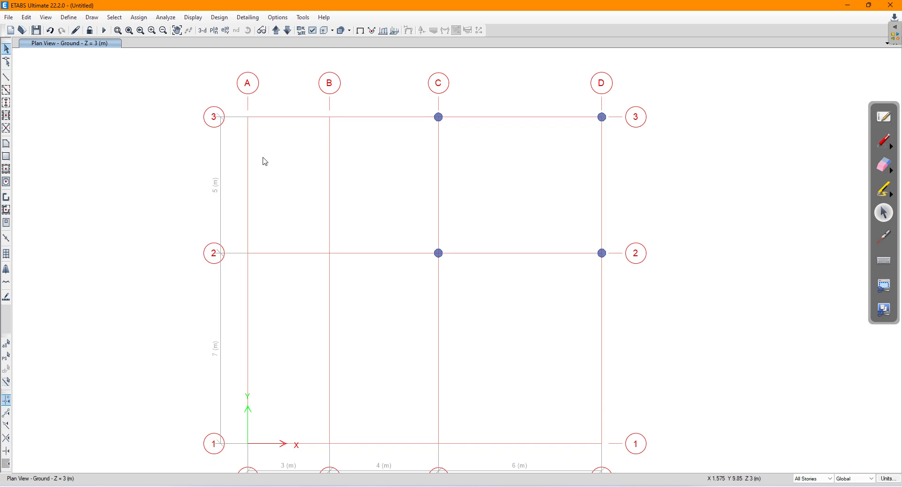
- Switch the plan view to the Base level and examine the column base points on grids C and D
click(214, 31)
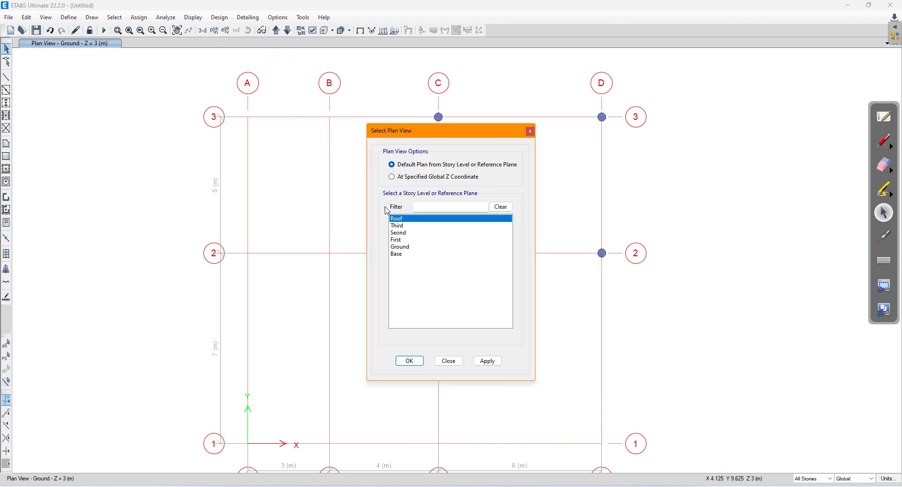
click(404, 254)
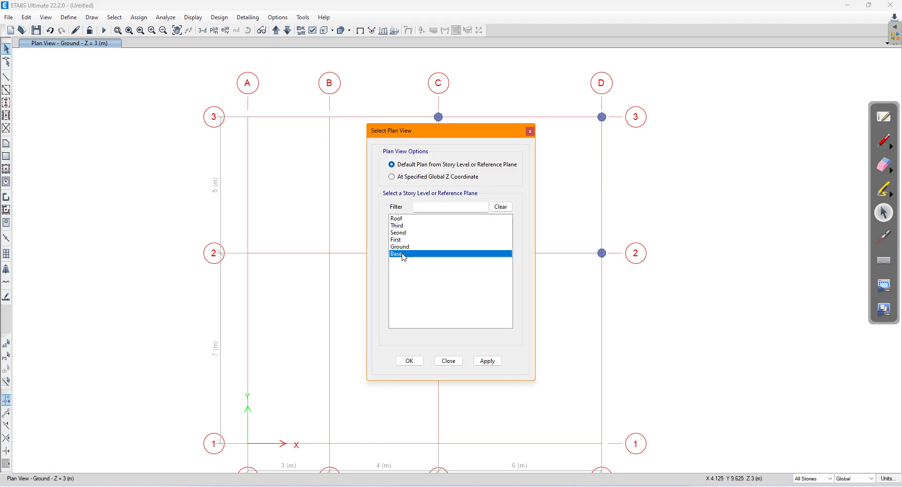
click(489, 362)
click(409, 361)
middle_drag(436, 354, 384, 350)
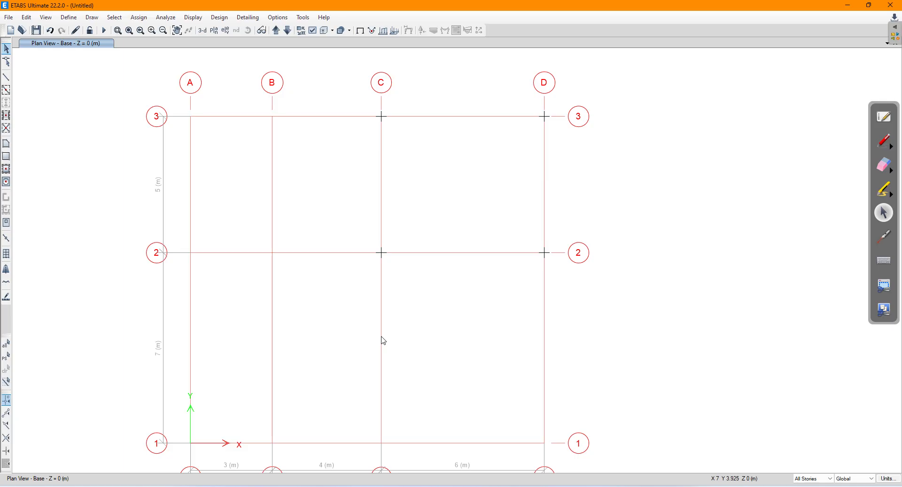
middle_drag(584, 168, 413, 208)
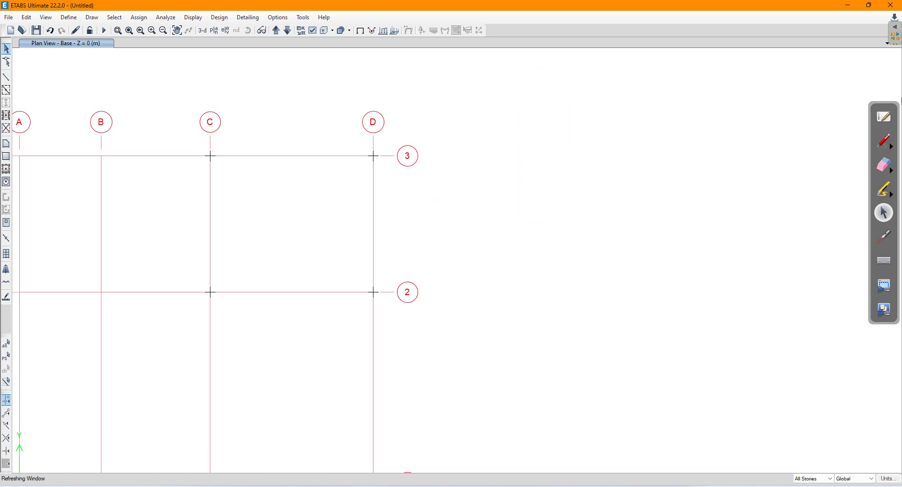
- Add a second view window beside the Base plan and fit its elevation view in the window
click(887, 43)
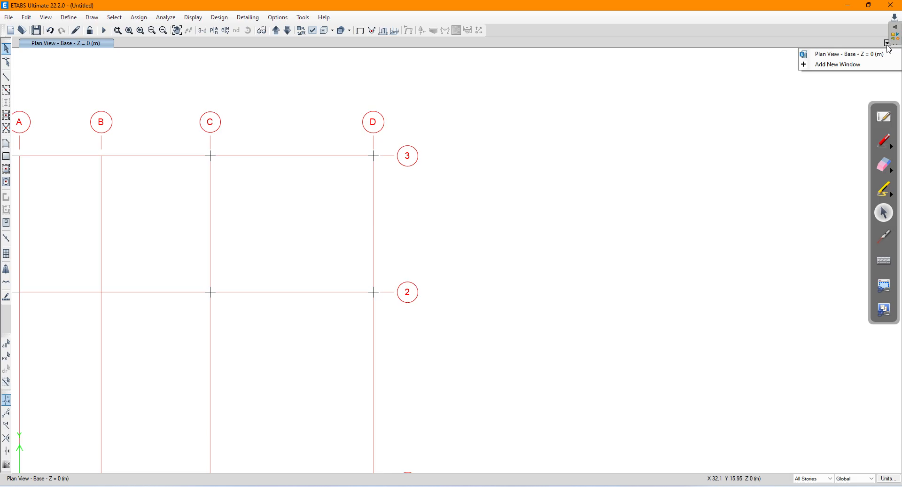
click(827, 67)
middle_drag(599, 232, 784, 203)
scroll(751, 258, down, 1)
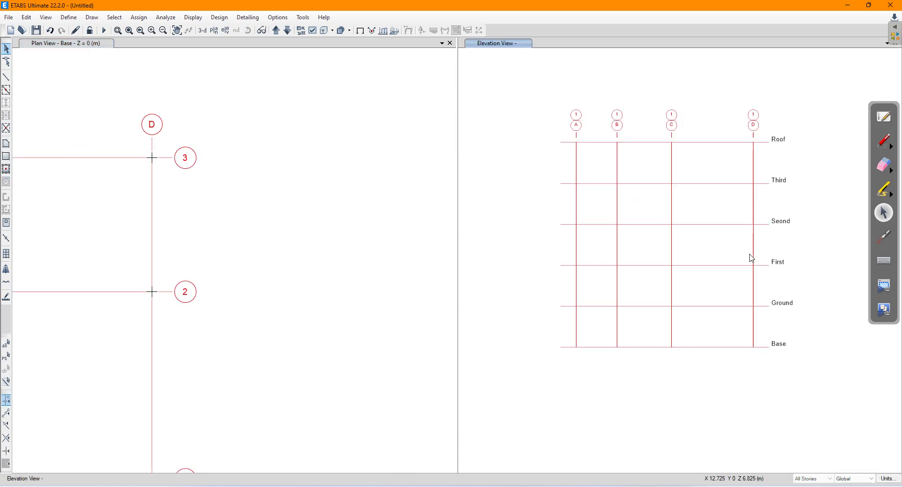
- Recentre the full grid in the plan window and raise its level to the First story
middle_drag(277, 272, 410, 249)
scroll(335, 252, down, 1)
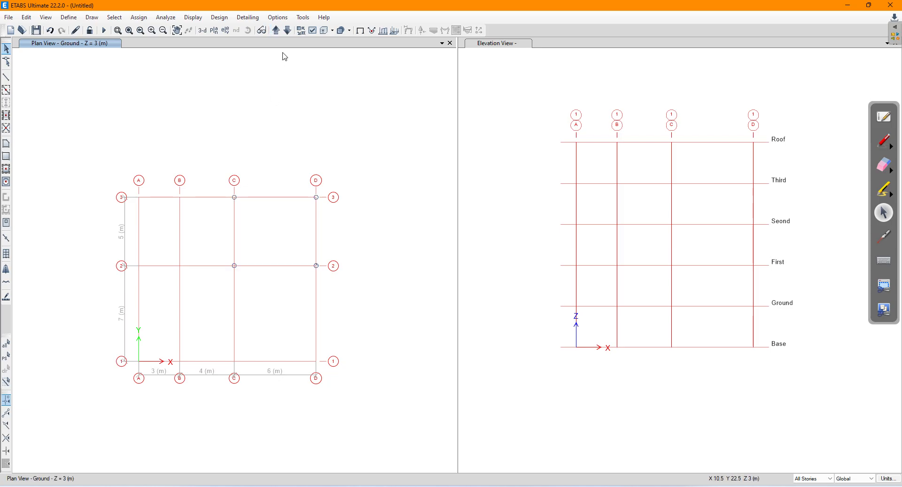
click(276, 30)
click(276, 30)
- Set the second window to the elevation along grid line C, showing the column supports at the Base level
click(573, 101)
click(226, 30)
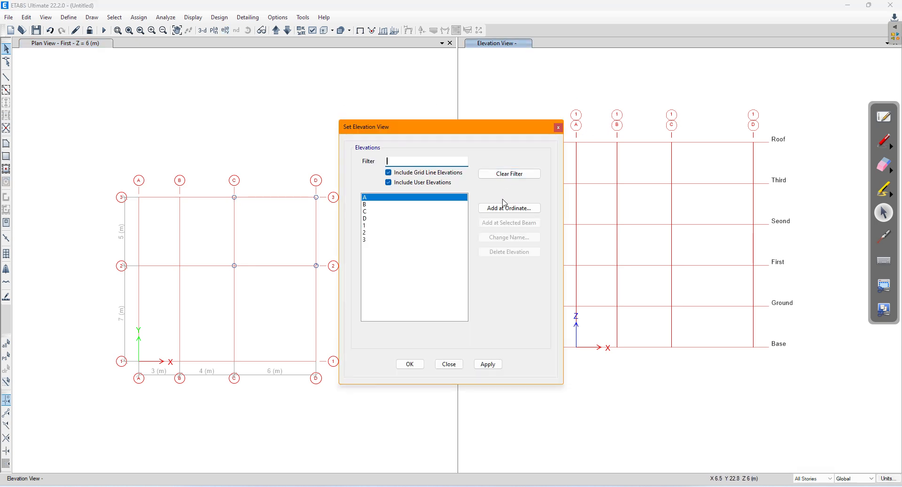
click(375, 212)
click(487, 364)
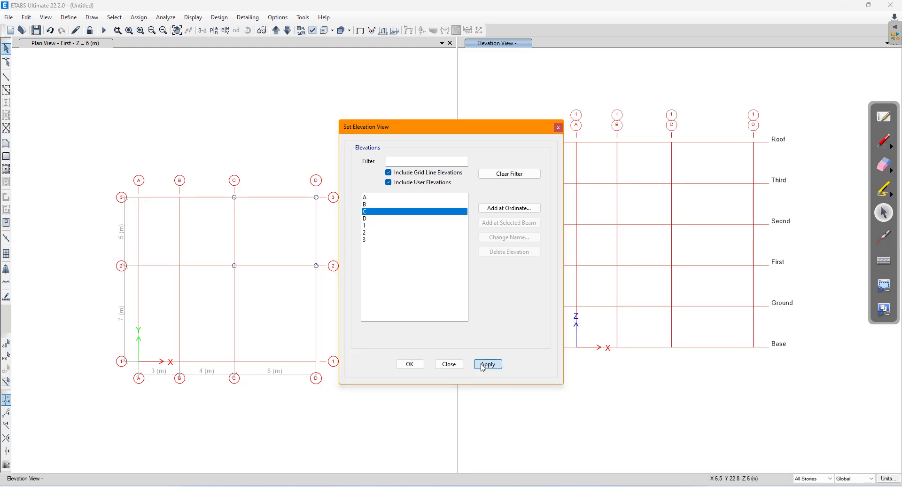
click(449, 364)
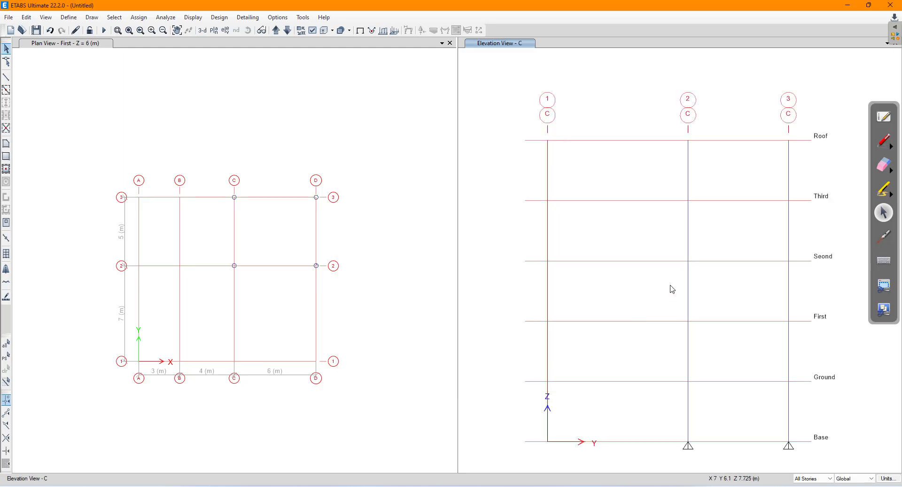
middle_drag(707, 352, 658, 276)
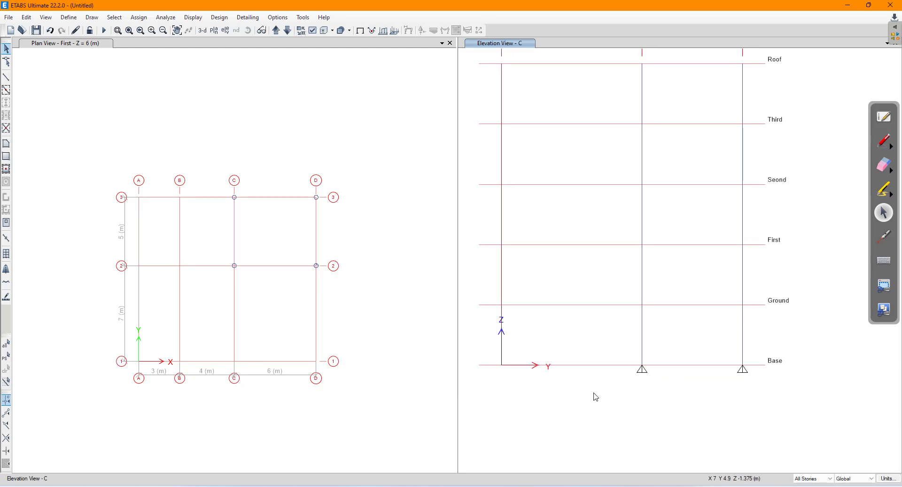
- Switch the second window to the plan view of the Base level
click(214, 30)
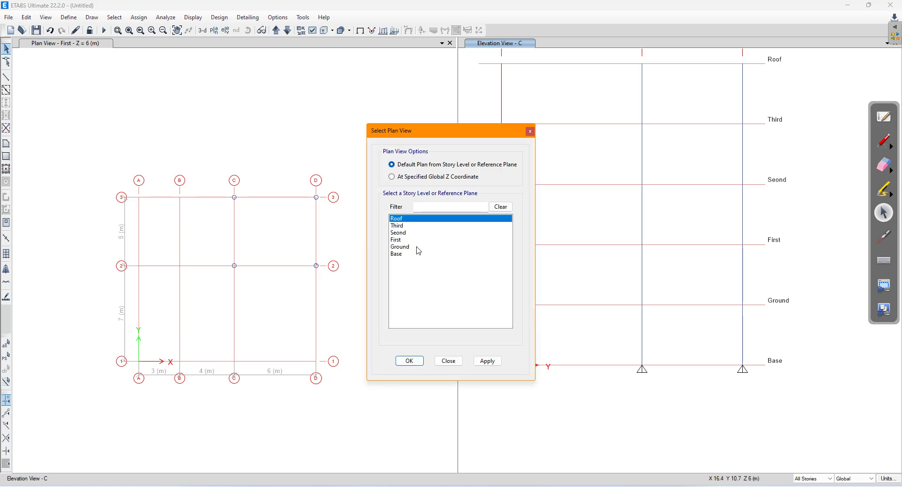
click(419, 253)
click(487, 360)
click(408, 360)
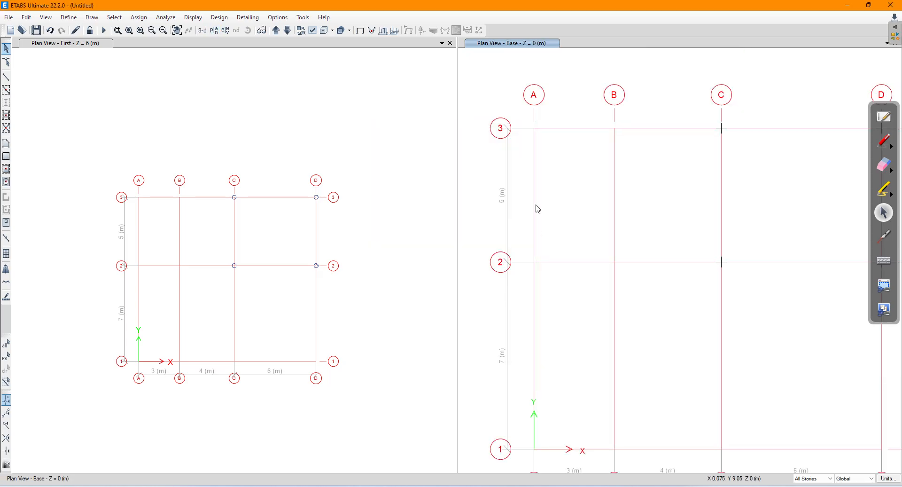
- Set the second window to the elevation view along grid line C
click(225, 31)
click(376, 211)
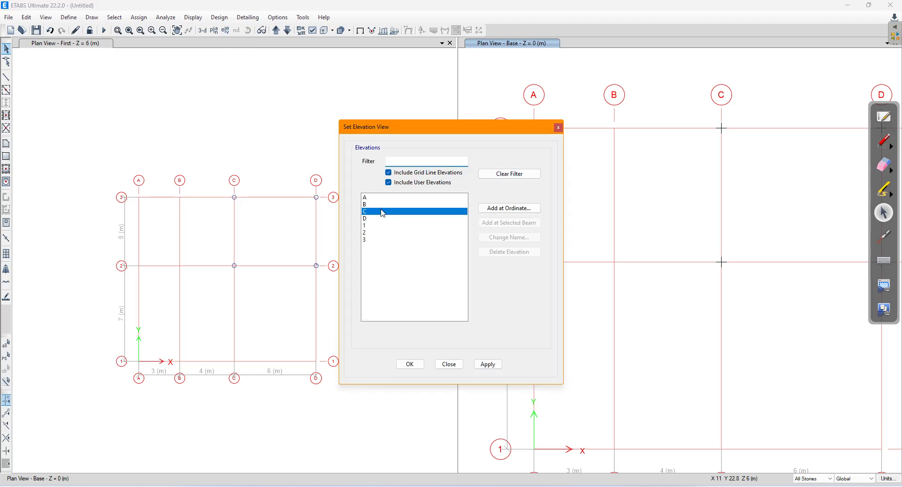
click(486, 364)
click(409, 364)
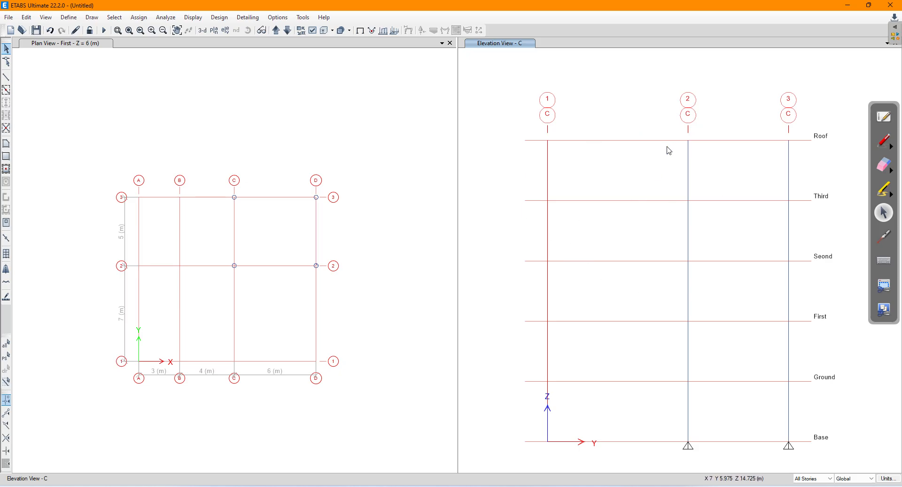
- Set the other window to the plan view of the Seond story and bring its columns into view
click(202, 101)
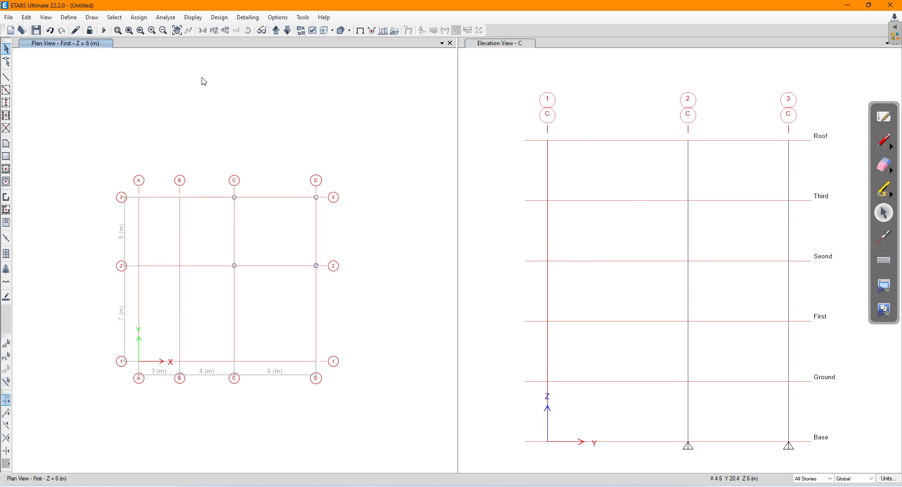
click(214, 30)
click(400, 232)
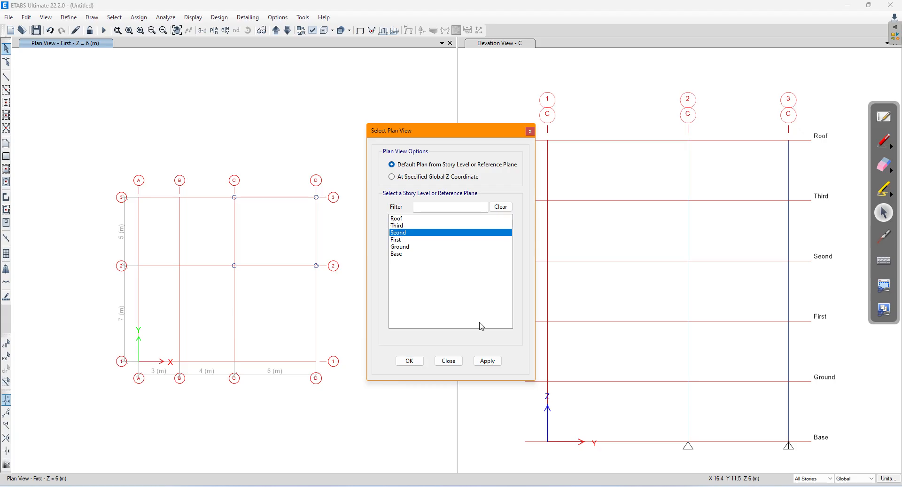
click(487, 361)
click(409, 361)
middle_drag(362, 291, 243, 297)
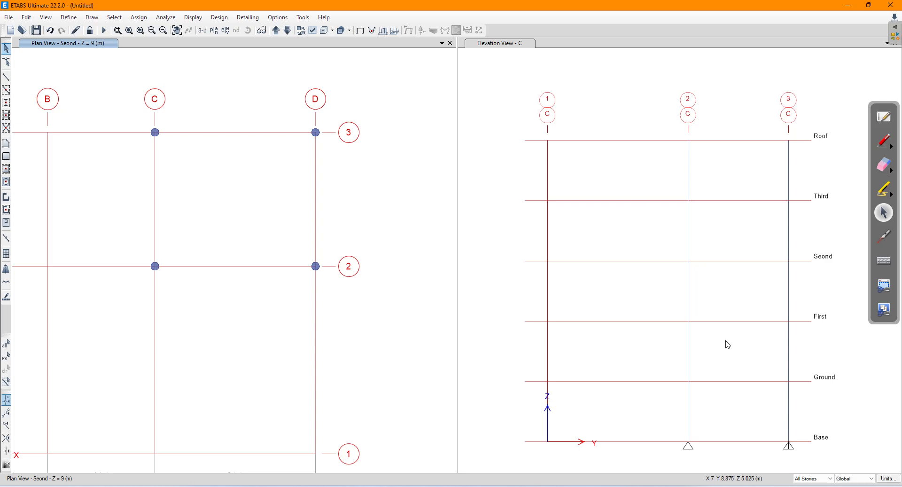
- Select the two columns between Base and Ground with their base joints in elevation C, and clear the selection
middle_drag(727, 344, 688, 278)
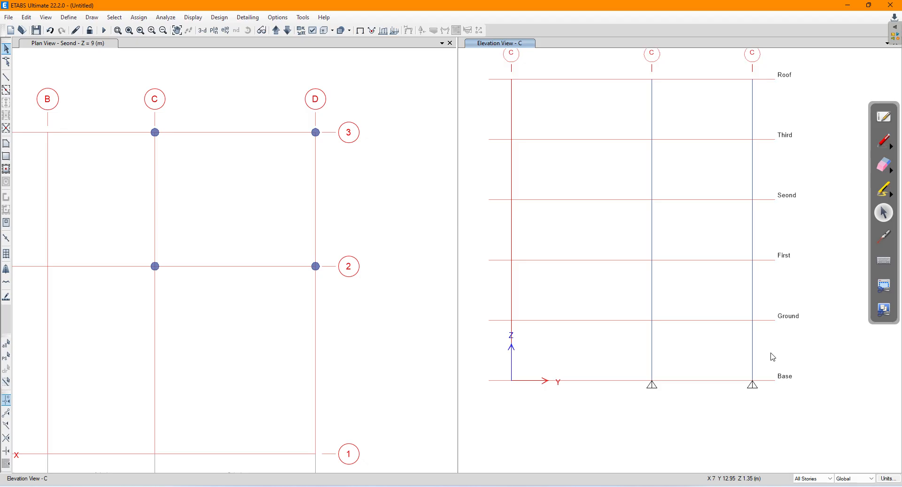
scroll(345, 296, down, 3)
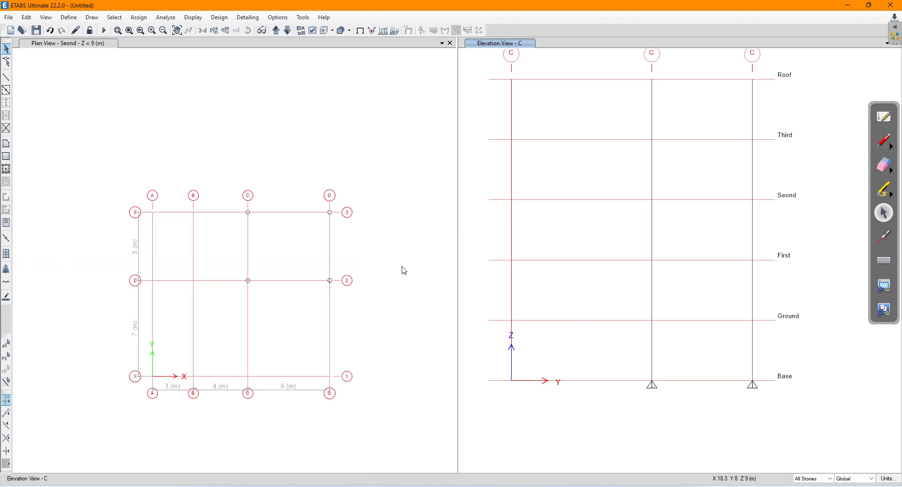
scroll(784, 376, up, 2)
middle_drag(767, 365, 800, 341)
drag(794, 335, 520, 396)
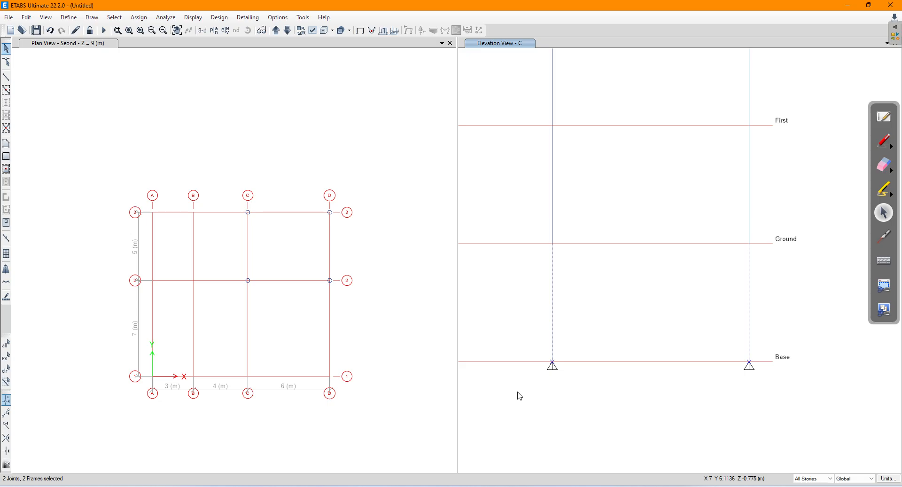
key(Escape)
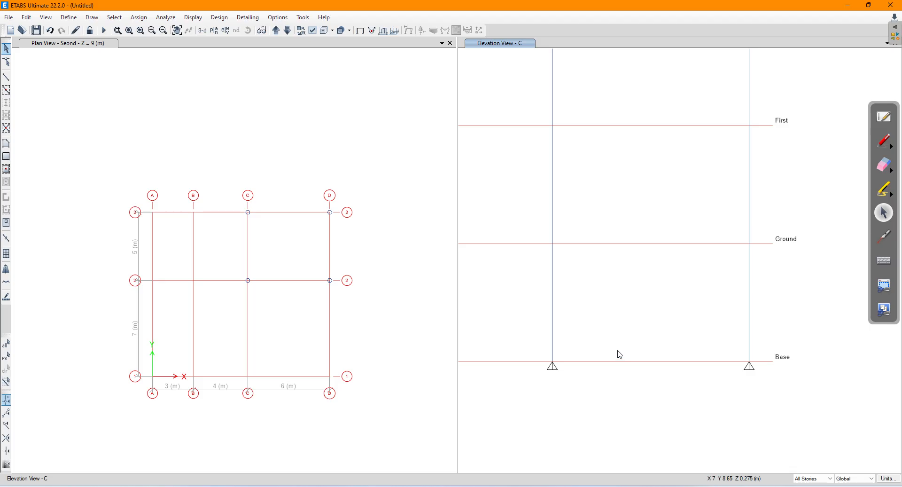
middle_drag(548, 217, 580, 267)
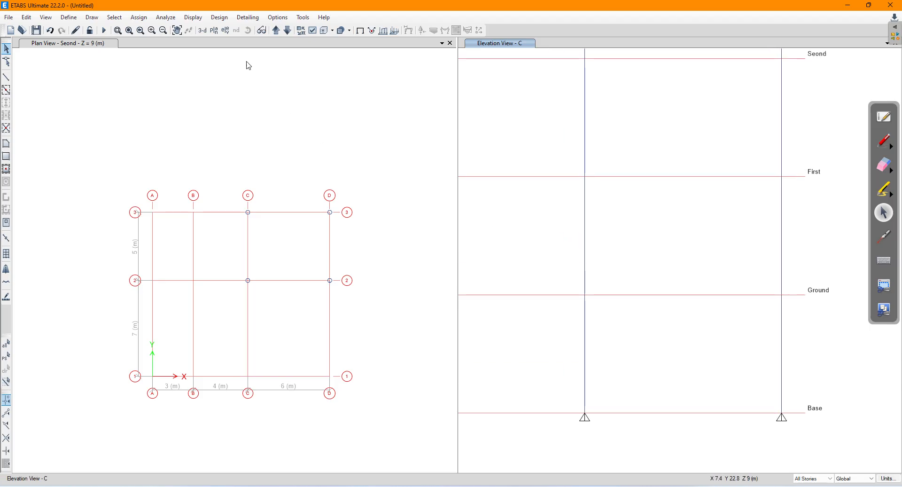
- Set the plan window to the Base level
click(222, 84)
click(213, 30)
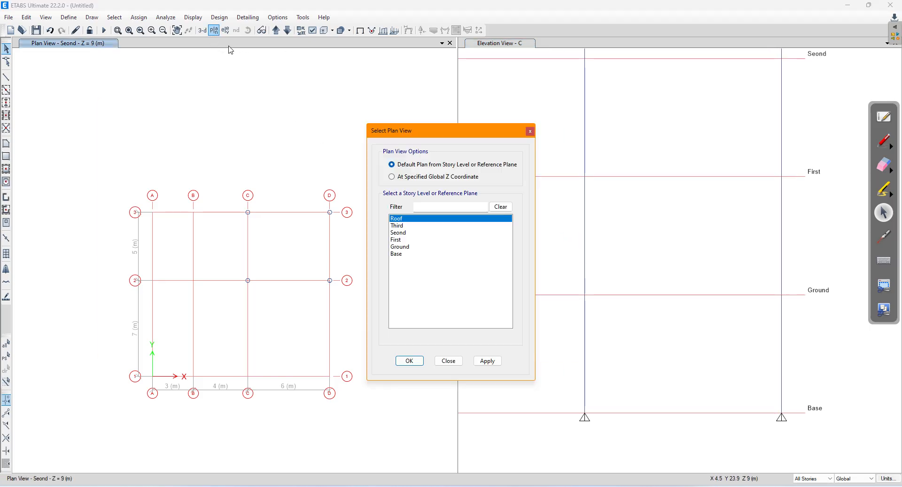
click(397, 253)
click(488, 360)
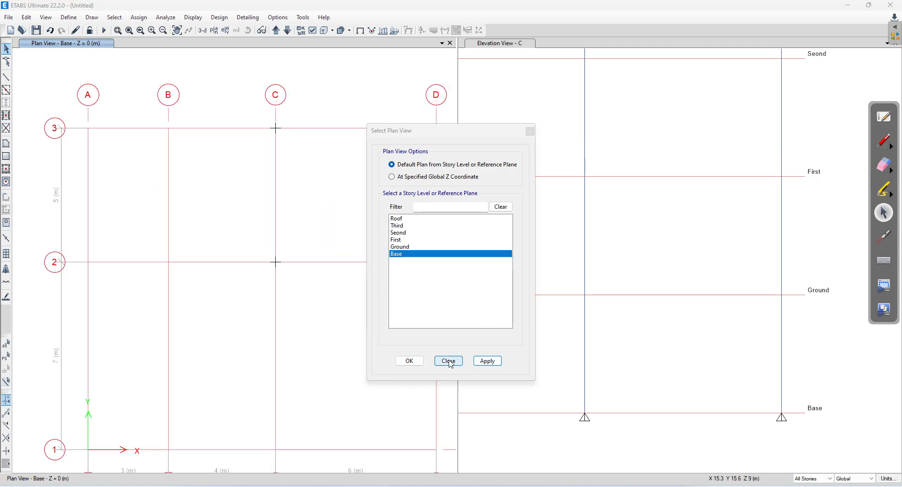
click(449, 360)
- Select the four column joints at grids C and D on lines 2 and 3 across all stories, and clear the selection
middle_drag(294, 242, 185, 262)
mouse_move(351, 129)
mouse_down()
mouse_move(323, 194)
mouse_move(133, 330)
mouse_up()
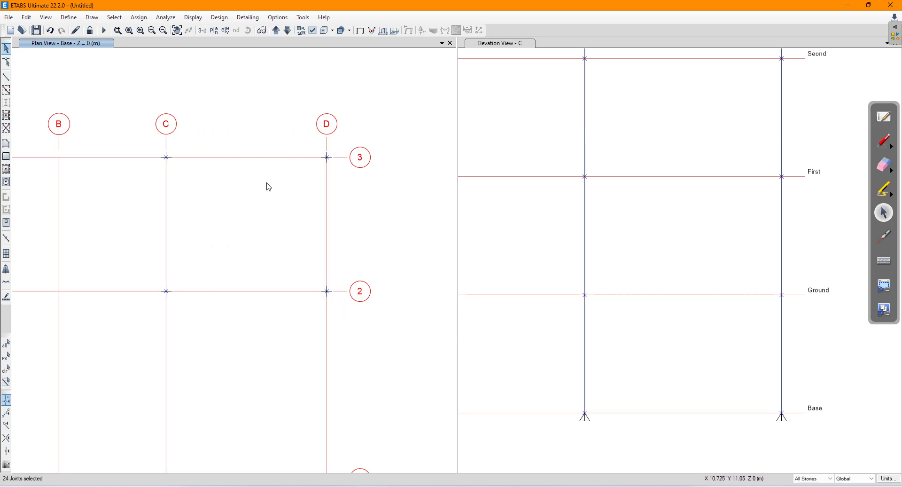
key(ctrl+q)
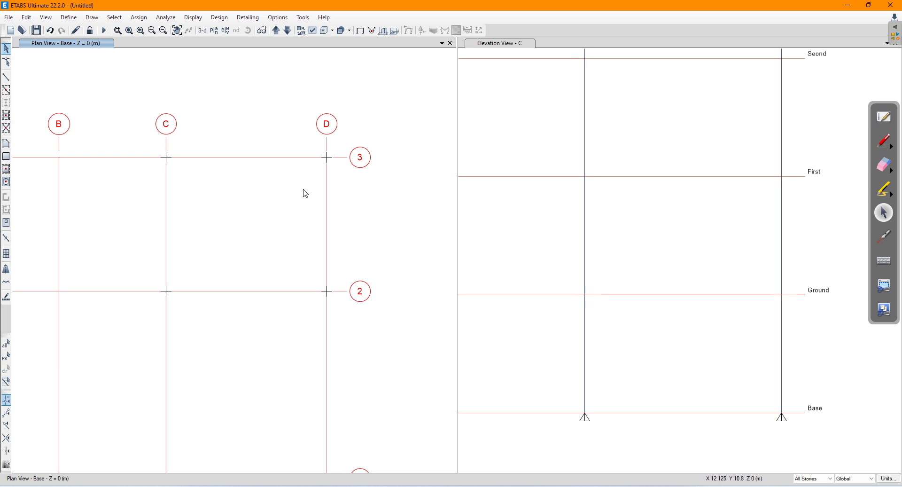
- Limit the story scope for drawing and selection to One Story
click(805, 480)
click(805, 484)
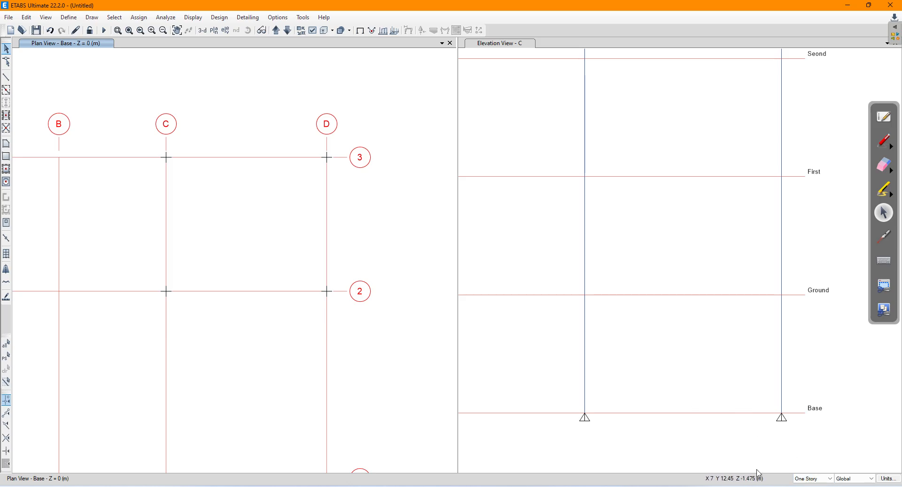
click(811, 479)
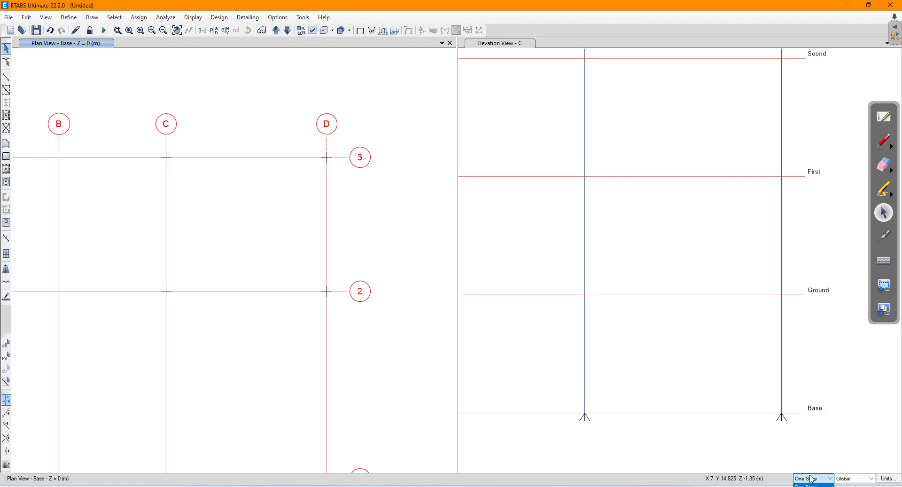
click(811, 485)
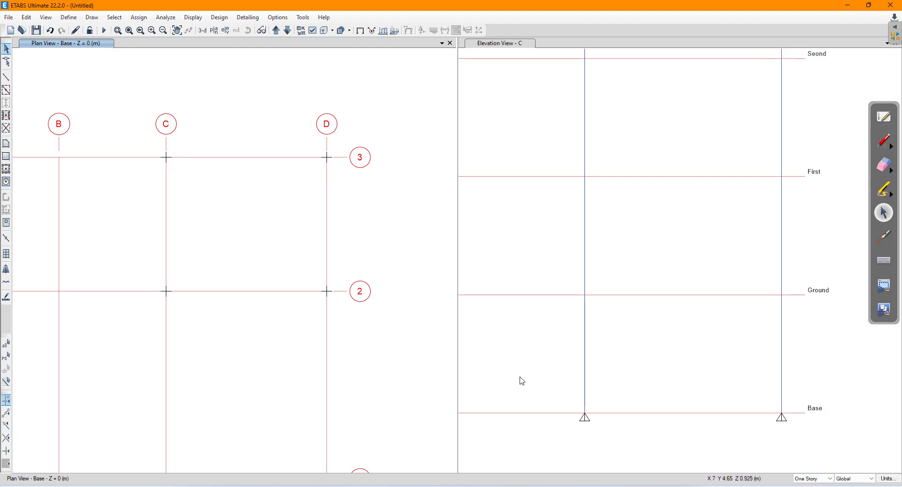
- Mark the Ground and First column joints in elevation C in red, write "supports", and circle and label the One Story setting
click(885, 140)
drag(583, 289, 591, 288)
drag(780, 295, 782, 297)
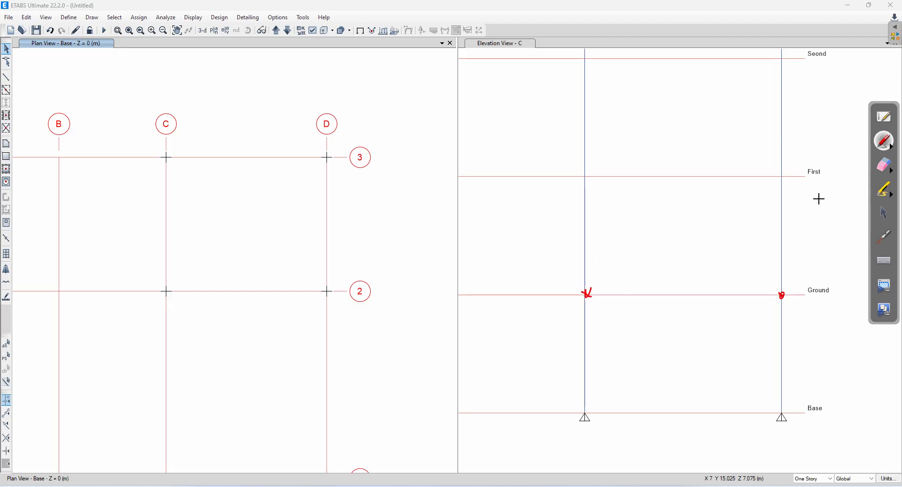
drag(783, 172, 782, 176)
drag(585, 173, 590, 176)
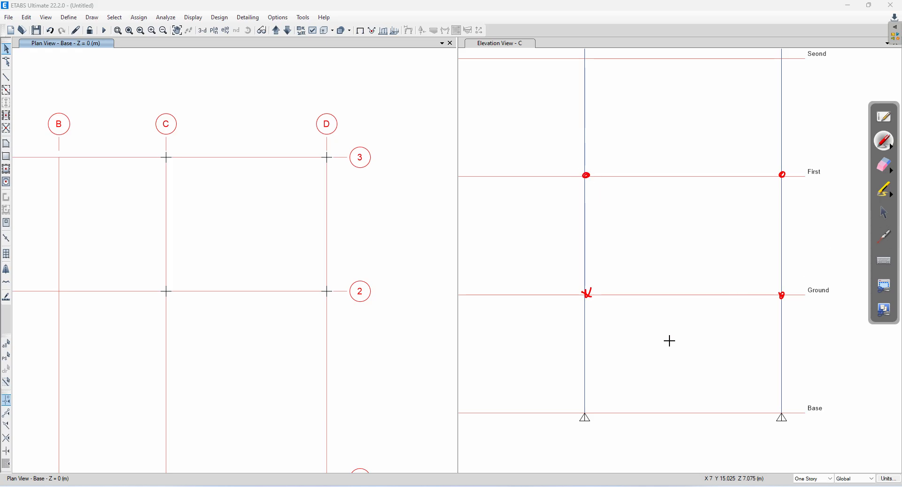
mouse_move(394, 206)
mouse_down()
mouse_move(383, 216)
mouse_move(445, 181)
mouse_up()
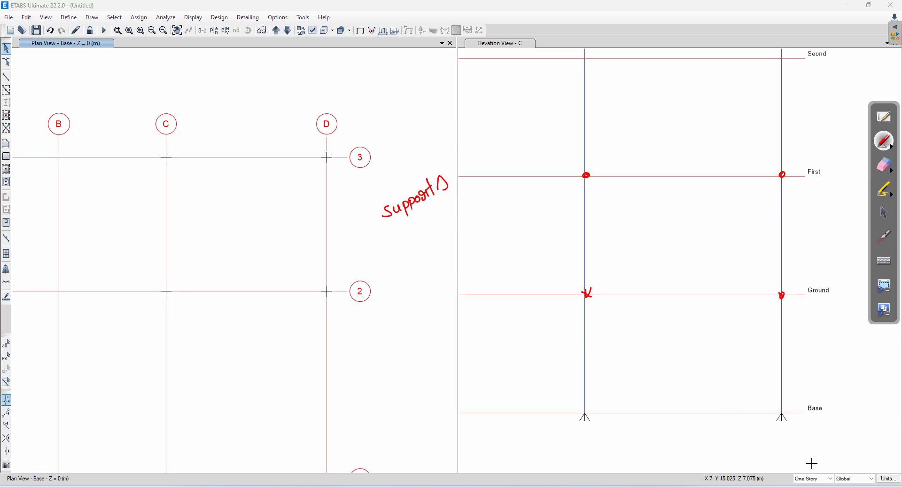
mouse_move(815, 459)
mouse_down()
mouse_move(793, 484)
mouse_move(822, 460)
mouse_move(804, 456)
mouse_move(820, 427)
mouse_move(860, 418)
mouse_move(850, 427)
mouse_up()
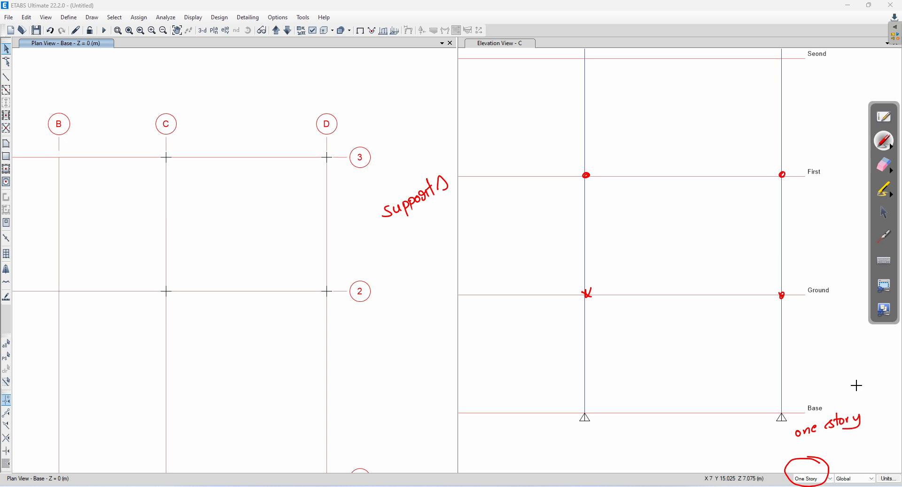
- Erase all red annotations from the screen and return to the normal pointer
click(884, 166)
mouse_move(867, 227)
mouse_down()
mouse_move(704, 190)
mouse_move(580, 183)
mouse_move(367, 242)
mouse_move(588, 292)
mouse_move(836, 327)
mouse_move(781, 467)
mouse_move(825, 463)
mouse_up()
click(885, 215)
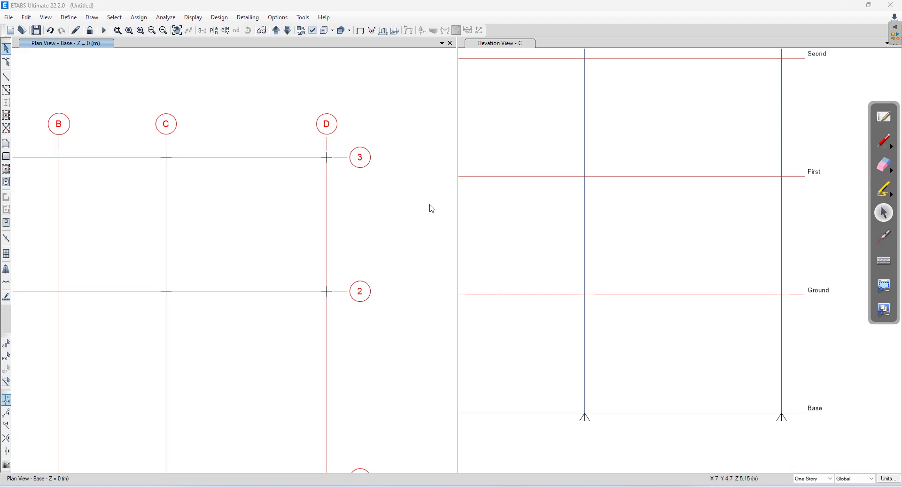
- Assign fixed restraints, with all translations and rotations about X, Y and Z, to the four Base column joints at grids C–D and 2–3
drag(382, 127, 113, 325)
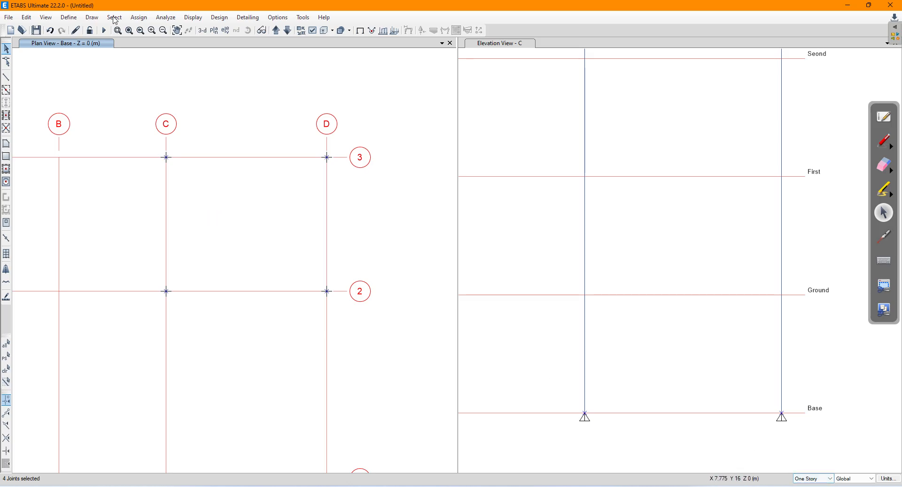
click(141, 18)
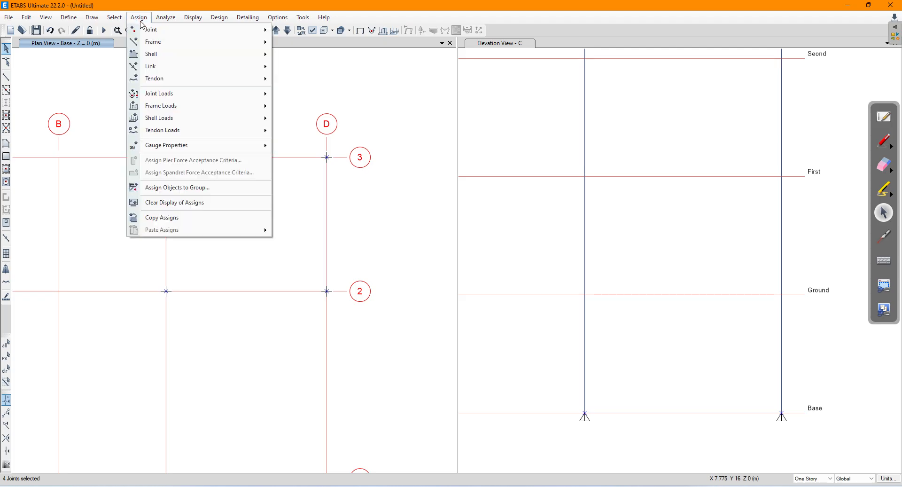
mouse_move(164, 31)
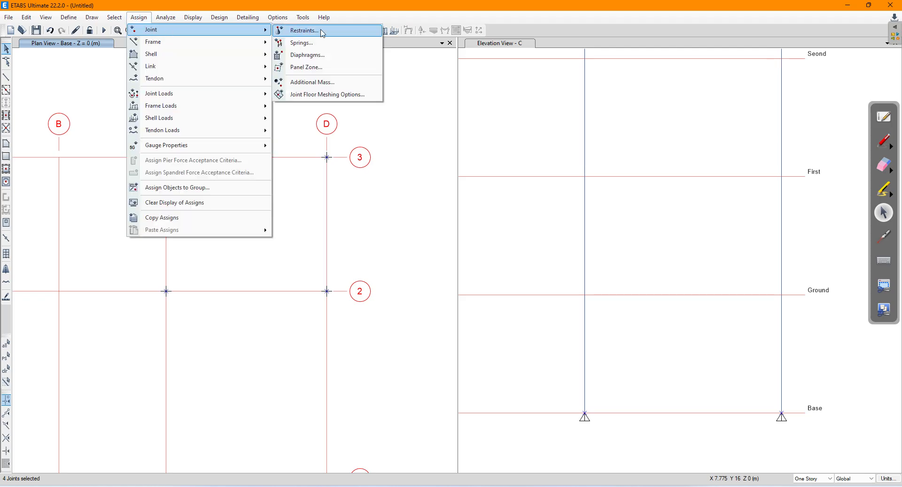
click(304, 31)
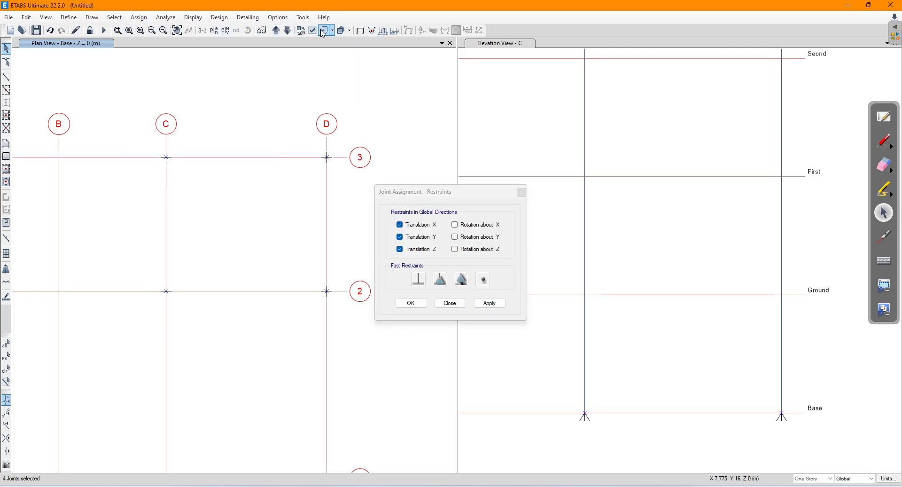
click(416, 280)
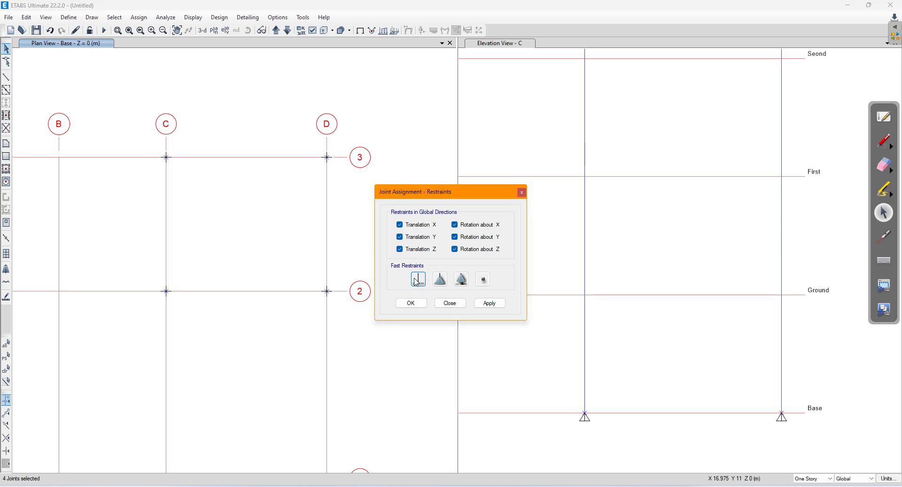
click(489, 306)
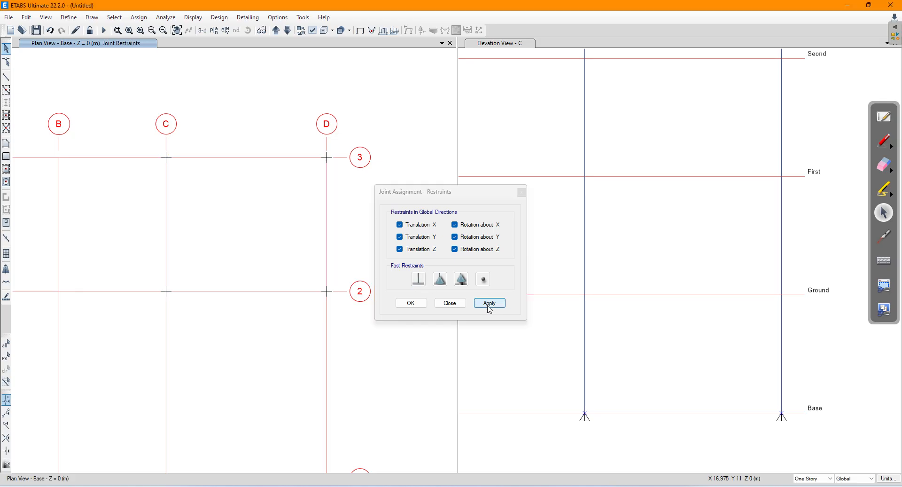
click(409, 304)
- Display the undeformed shape in elevation C to check the supports at the Base level
click(627, 335)
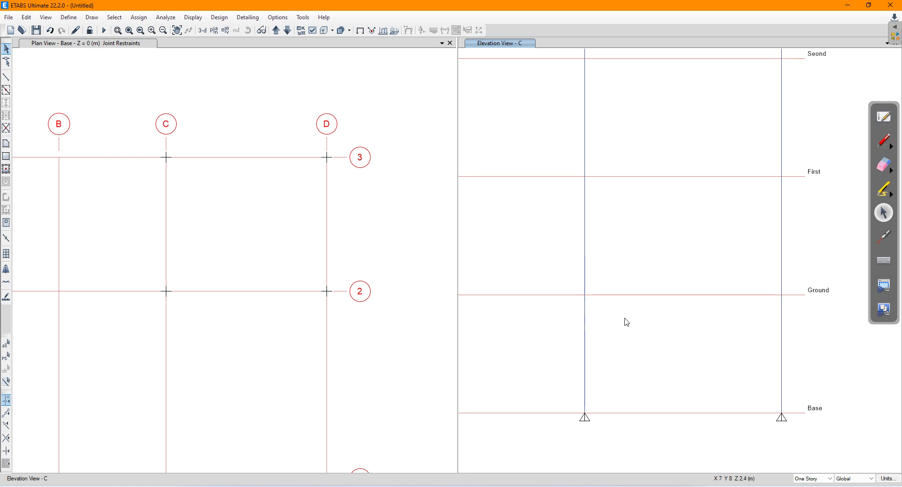
click(193, 18)
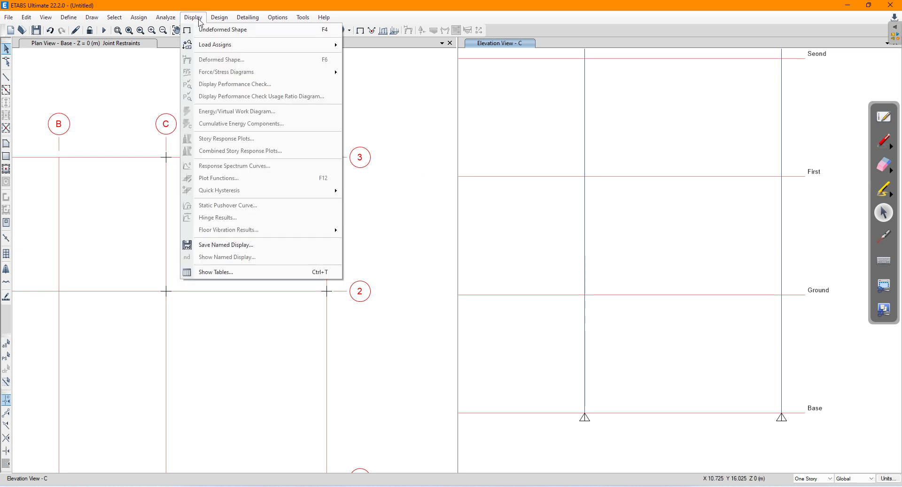
click(206, 29)
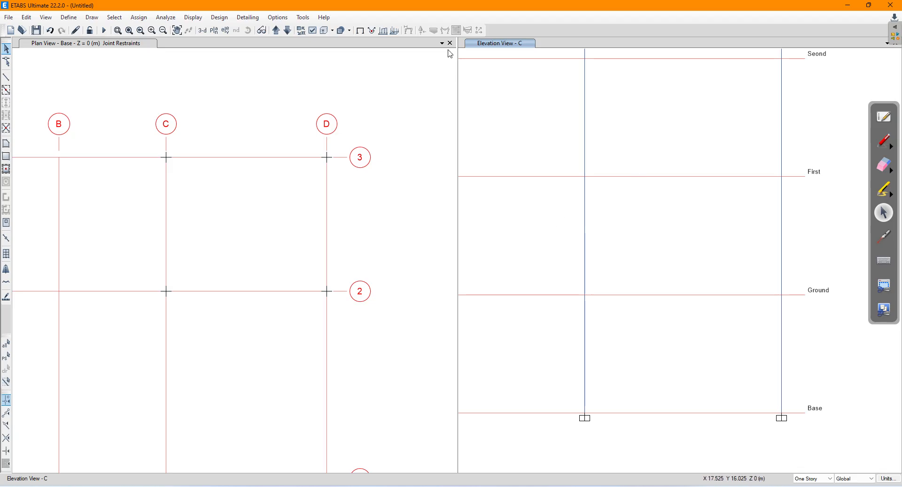
middle_drag(640, 165, 675, 210)
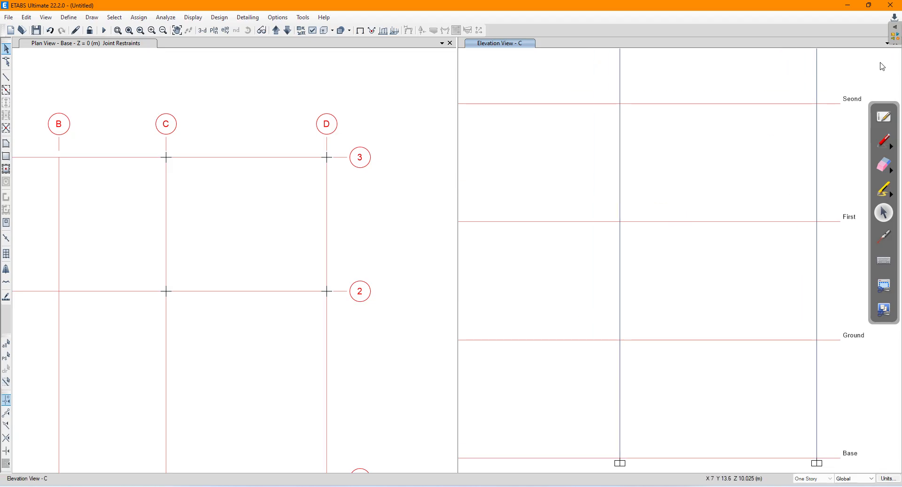
- Close the Base plan window and set the remaining window to the plan view of the Ground story
click(449, 43)
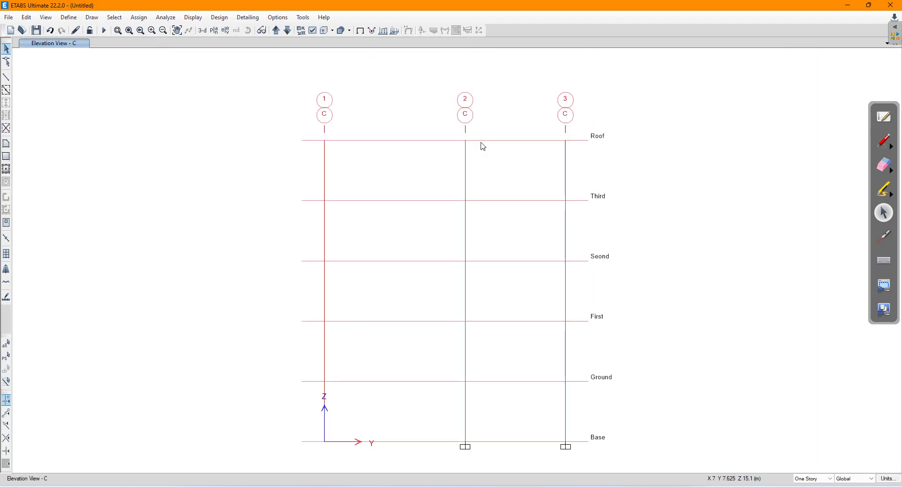
click(215, 30)
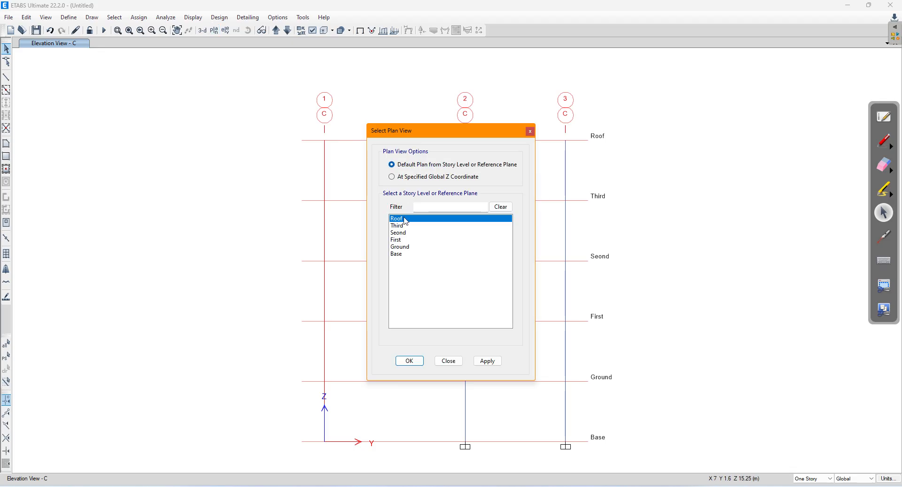
click(412, 247)
click(487, 361)
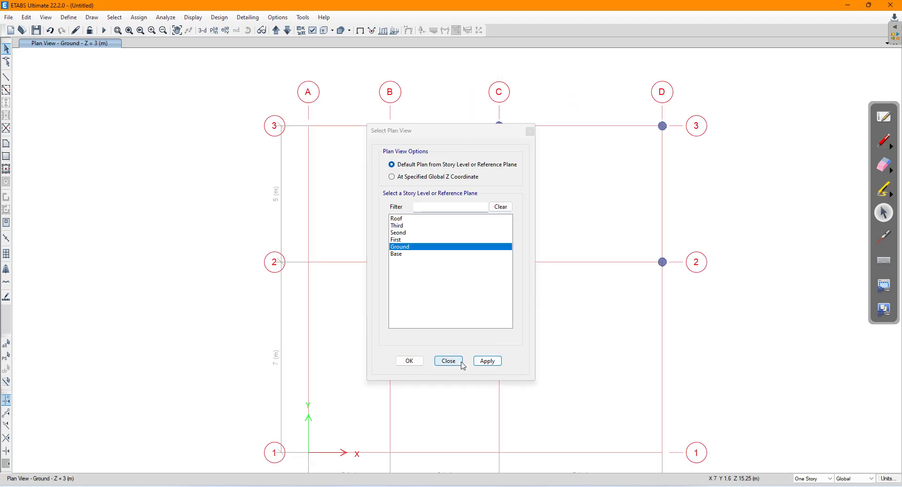
- Dismiss the plan view selection and move the plan view up two levels to the Seond story
click(448, 361)
click(276, 30)
click(276, 30)
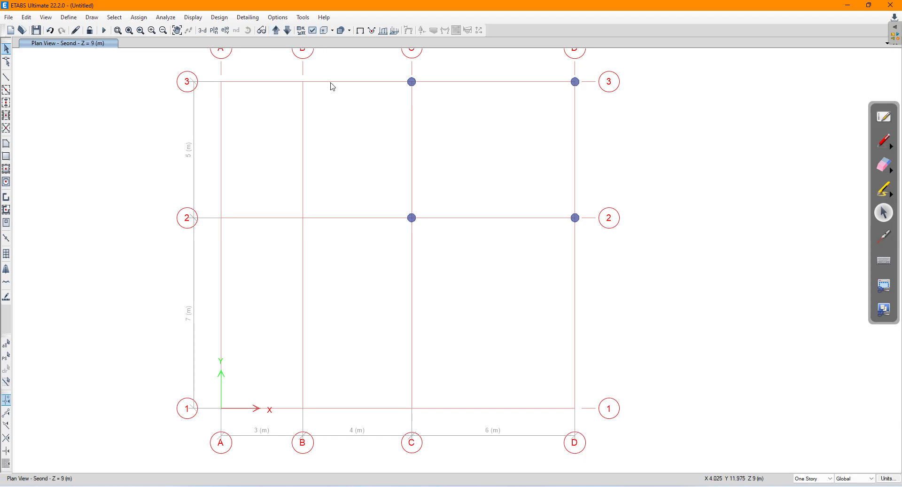
- Add a new Concrete Tee frame section named TEE COLUMN with M25 material
click(64, 18)
mouse_move(85, 47)
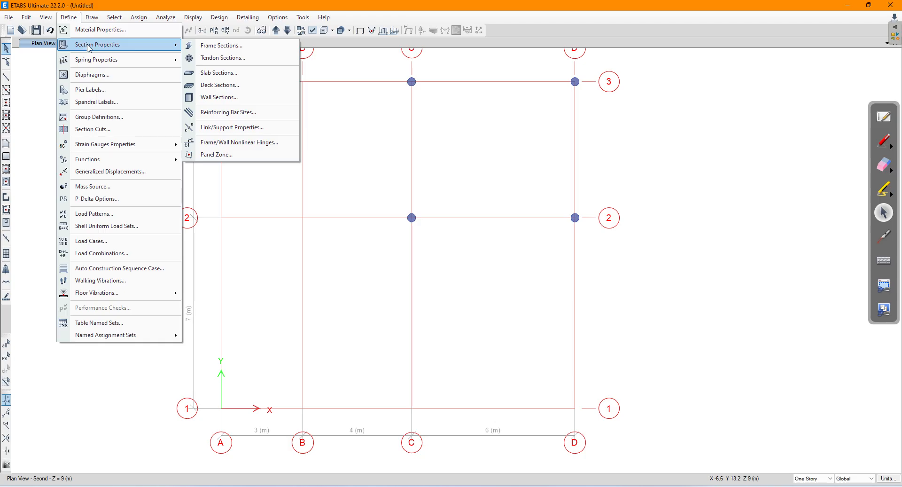
click(219, 46)
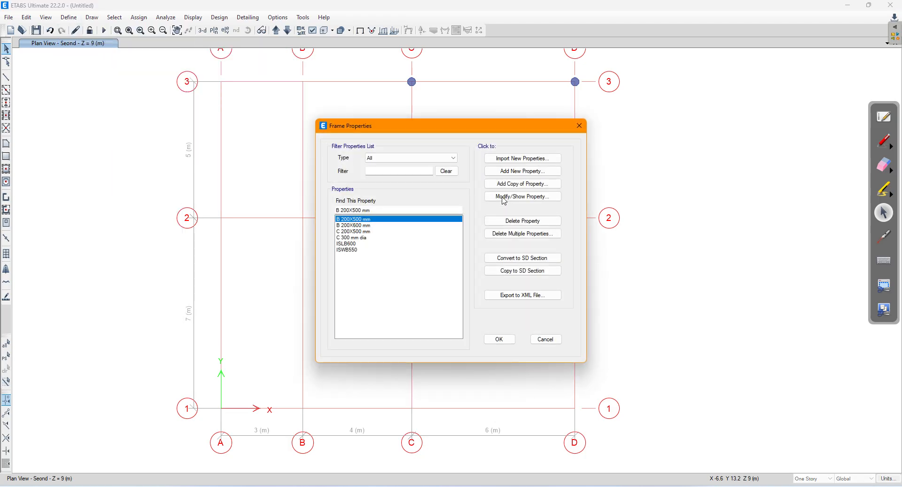
click(519, 171)
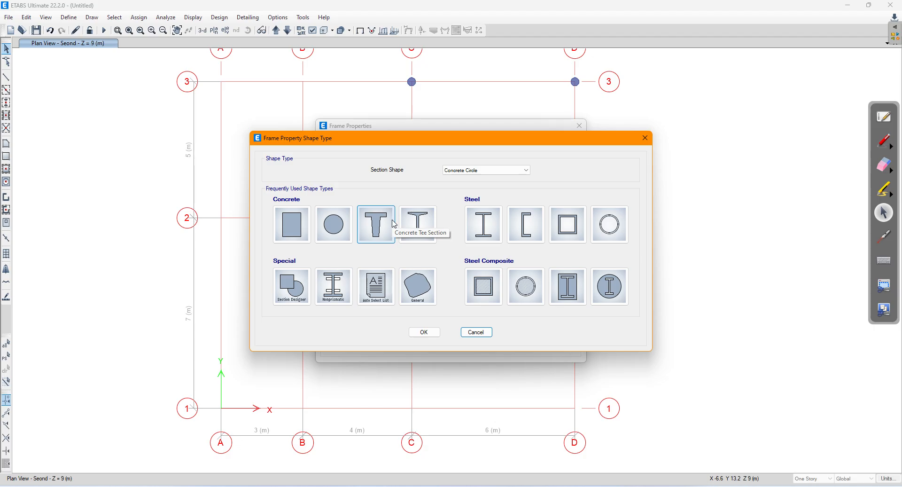
click(388, 226)
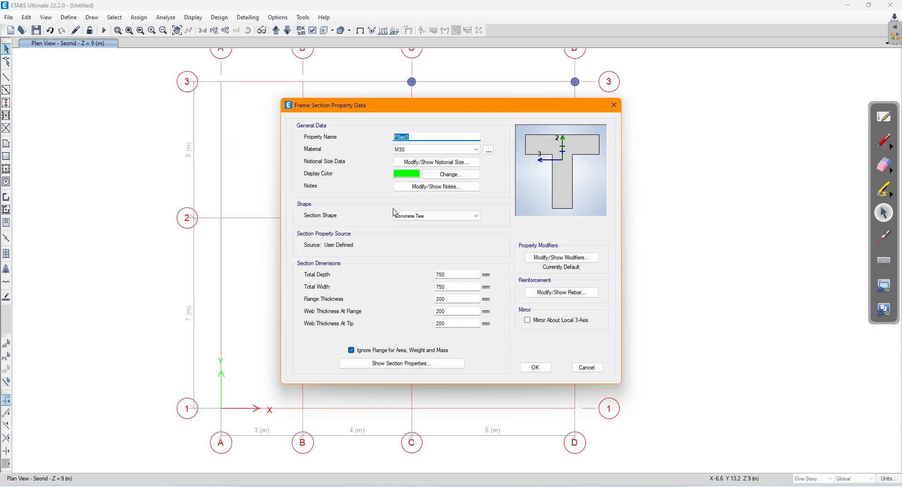
text(COLUMN)
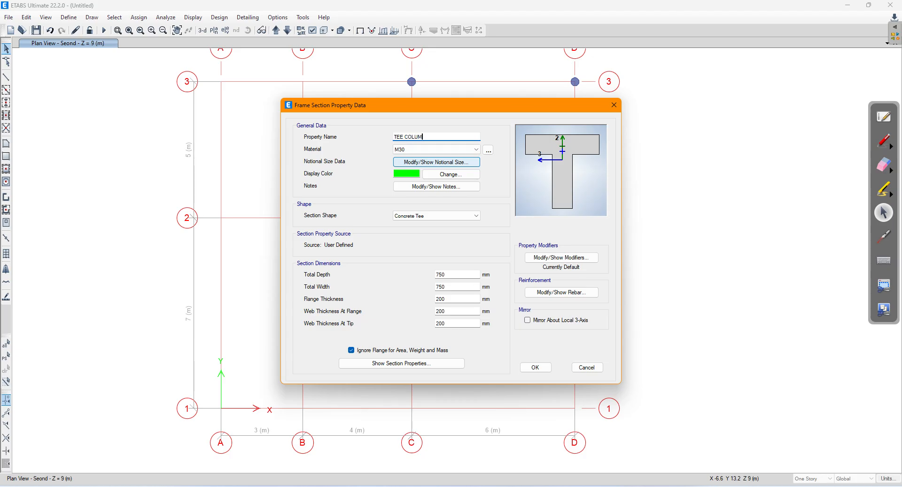
click(423, 149)
click(412, 184)
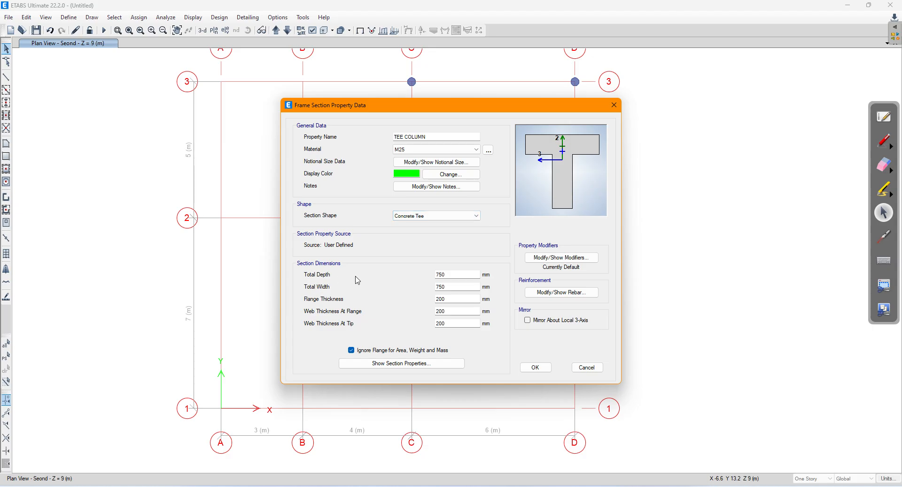
- Annotate the tee section preview in red with 750 mm total depth and width, and mark its flange and web thicknesses
click(445, 274)
click(451, 289)
click(889, 145)
drag(342, 274, 366, 265)
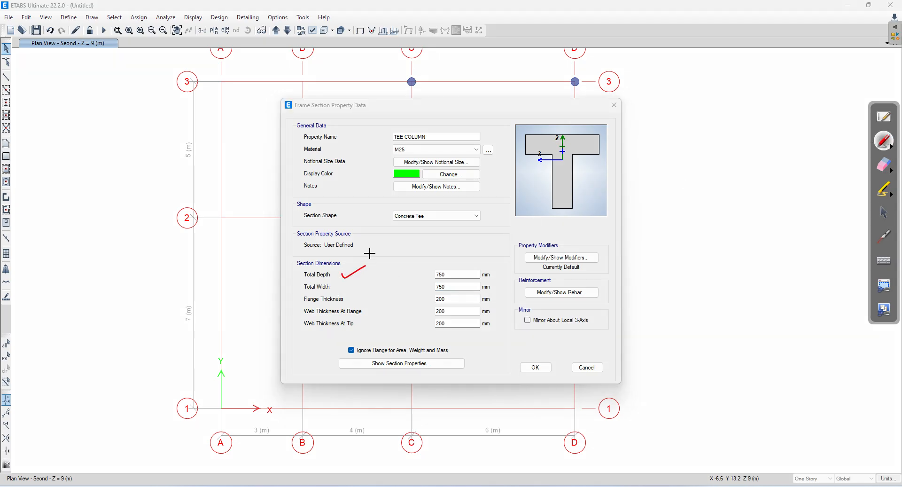
mouse_move(606, 135)
mouse_down()
mouse_move(618, 135)
mouse_move(616, 207)
mouse_move(629, 206)
mouse_move(625, 132)
mouse_move(634, 160)
mouse_move(645, 148)
mouse_move(651, 158)
mouse_move(689, 151)
mouse_up()
drag(338, 282, 363, 277)
drag(525, 119, 525, 131)
drag(525, 125, 603, 118)
drag(597, 113, 604, 118)
drag(546, 110, 598, 102)
drag(352, 297, 377, 288)
mouse_move(517, 134)
mouse_down()
mouse_move(516, 151)
mouse_move(524, 147)
mouse_move(507, 140)
mouse_up()
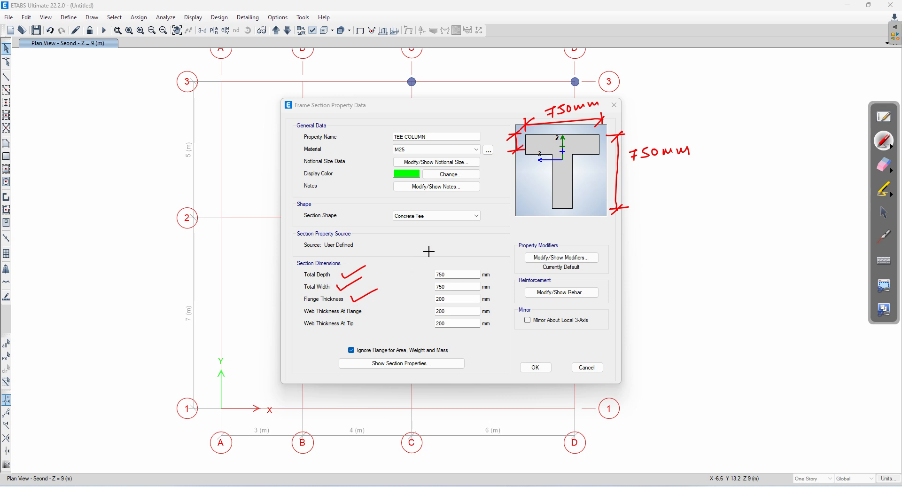
drag(540, 168, 553, 164)
mouse_move(546, 161)
mouse_down()
mouse_move(546, 171)
mouse_move(587, 168)
mouse_move(581, 174)
mouse_up()
- Erase the red annotations around the section data and return to the normal pointer
click(885, 164)
drag(658, 92, 662, 158)
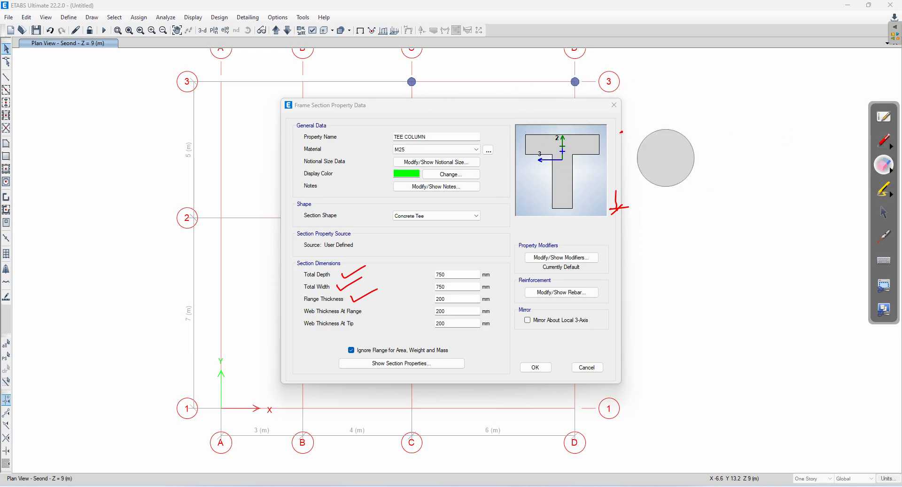
mouse_move(315, 299)
mouse_down()
mouse_move(465, 196)
mouse_move(616, 138)
mouse_up()
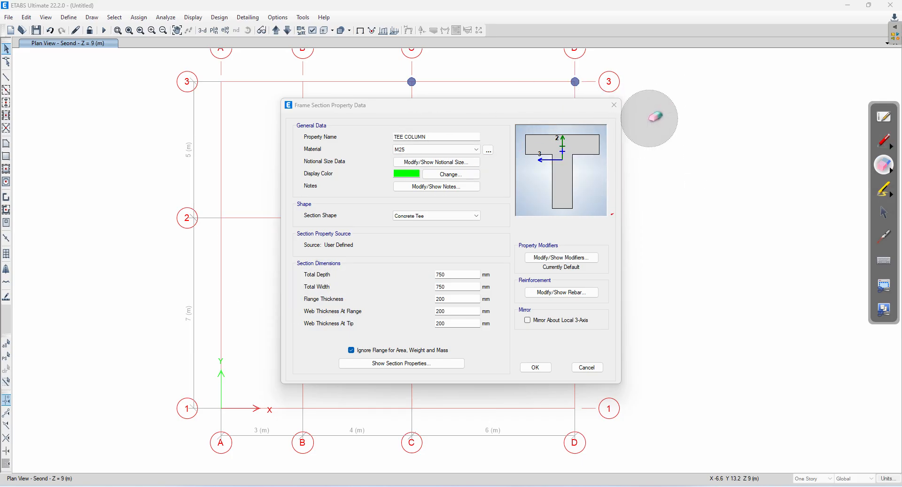
click(885, 214)
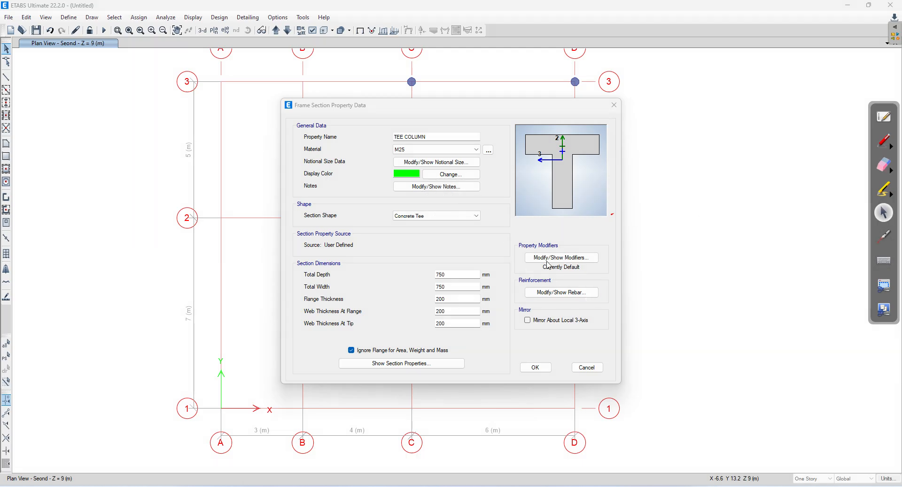
- Accept the TEE COLUMN section with its default dimensions and finish defining frame properties
click(536, 369)
click(536, 369)
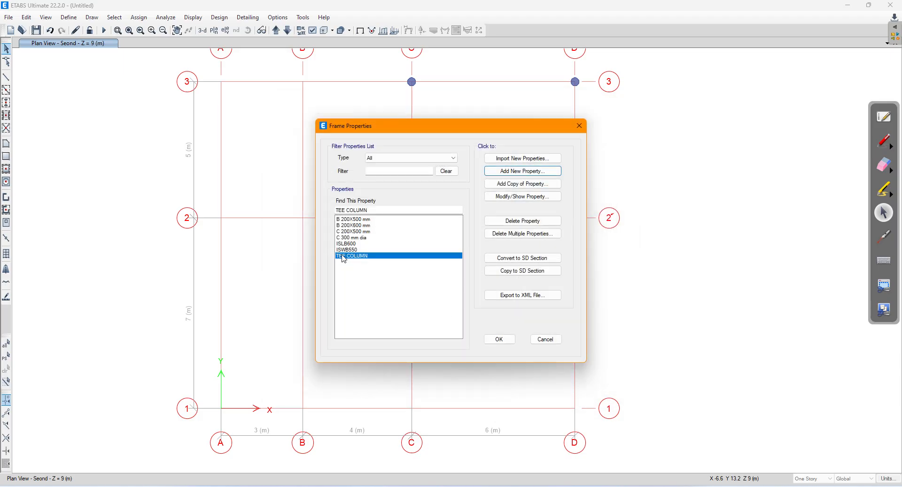
click(499, 339)
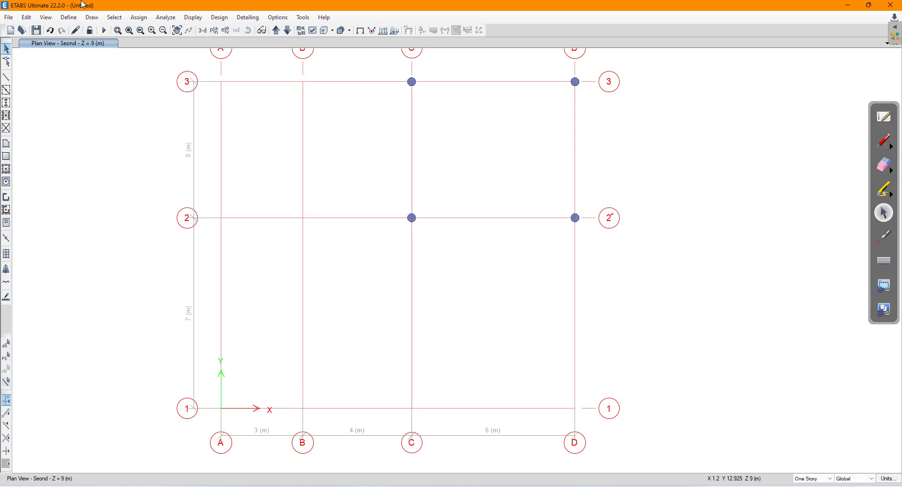
- Place TEE COLUMN columns rotated 90 degrees at grid points C-1 and D-1 on the Seond story plan
click(6, 103)
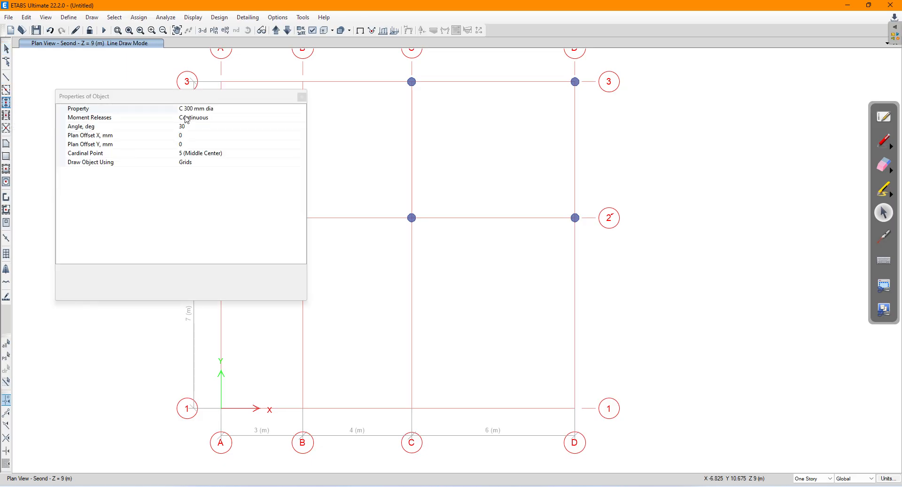
click(256, 109)
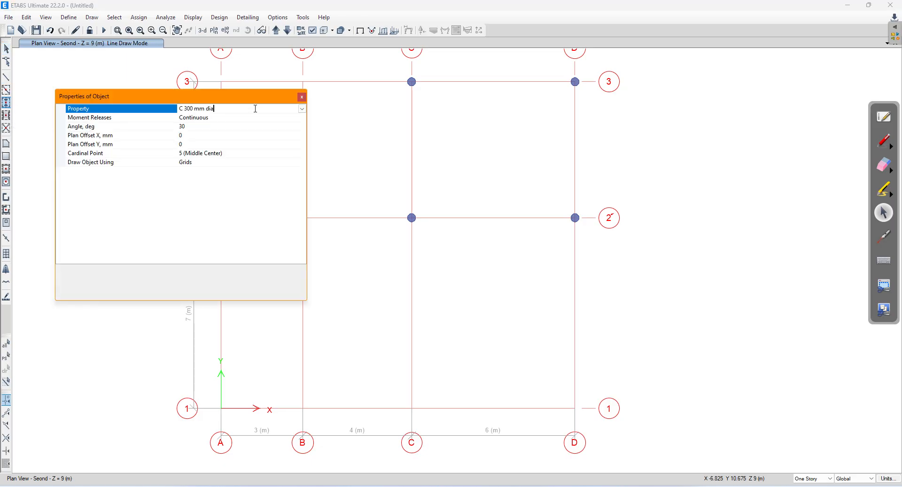
click(302, 108)
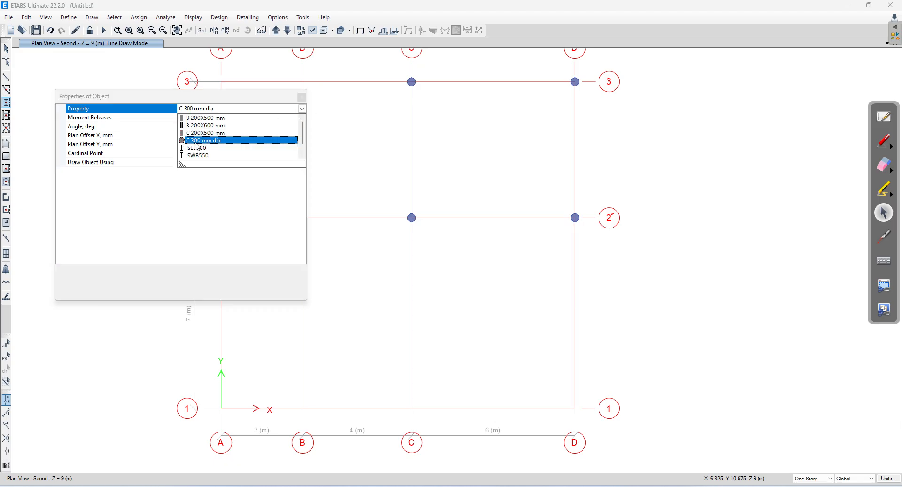
scroll(202, 145, down, 1)
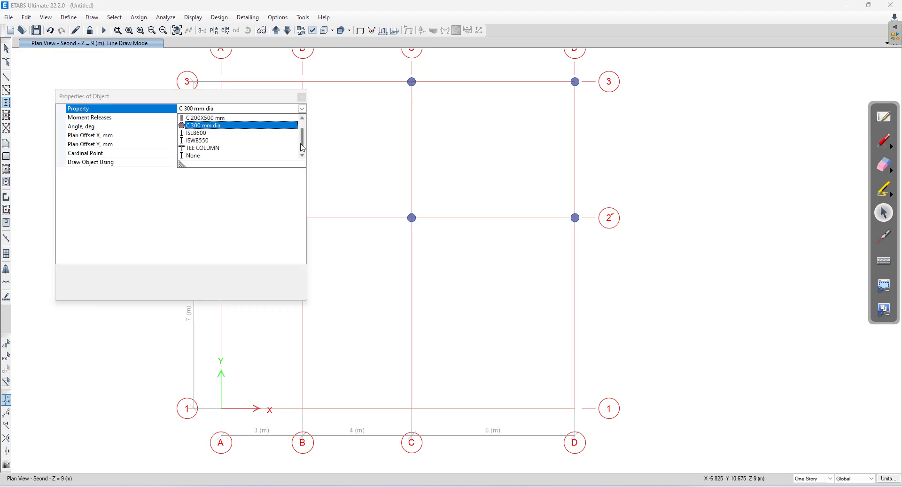
click(202, 148)
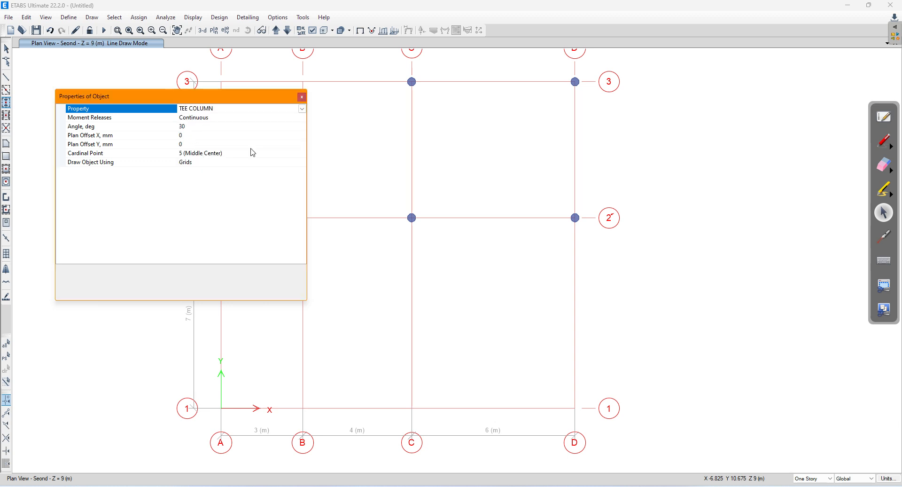
click(191, 126)
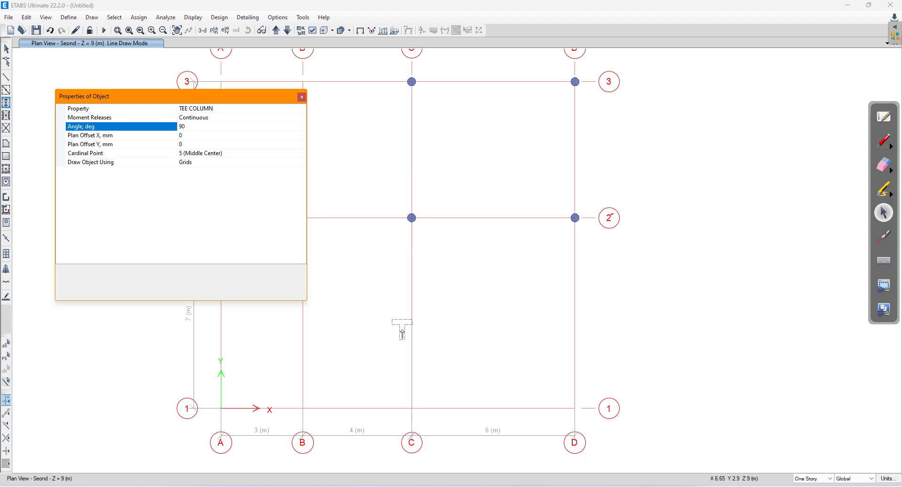
middle_drag(438, 321, 429, 273)
middle_drag(423, 344, 416, 223)
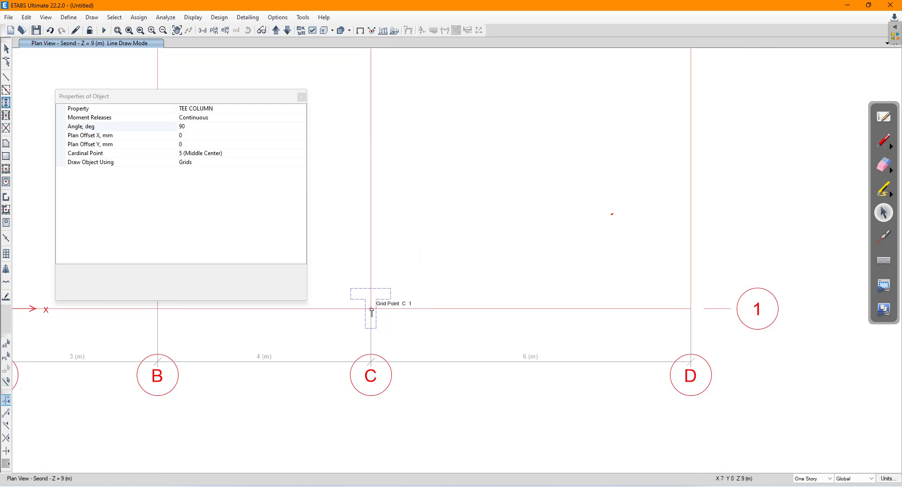
click(372, 310)
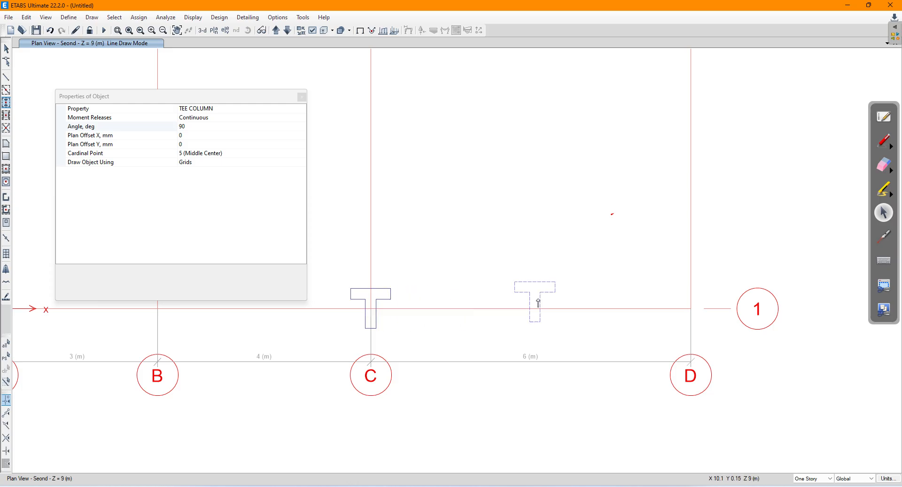
click(692, 306)
key(Escape)
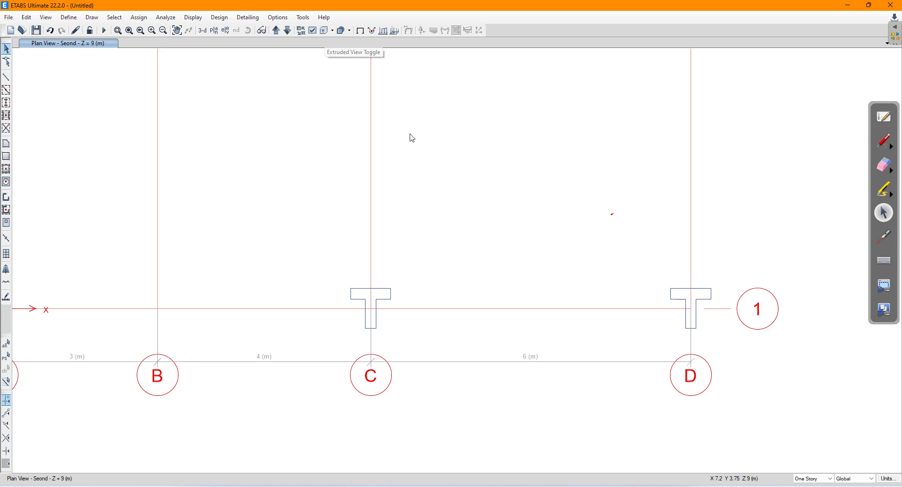
- Show the model in an extruded 3D view and examine the two tee columns from a closer angle
click(325, 31)
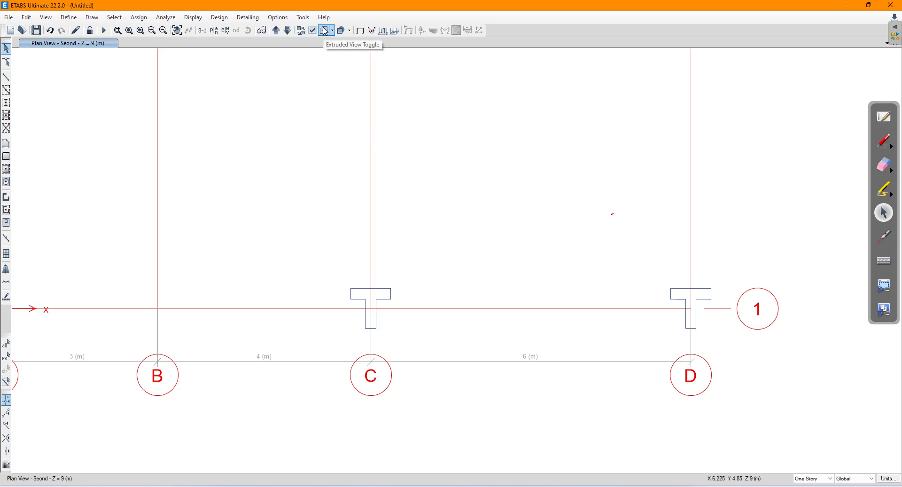
click(202, 32)
scroll(588, 272, up, 3)
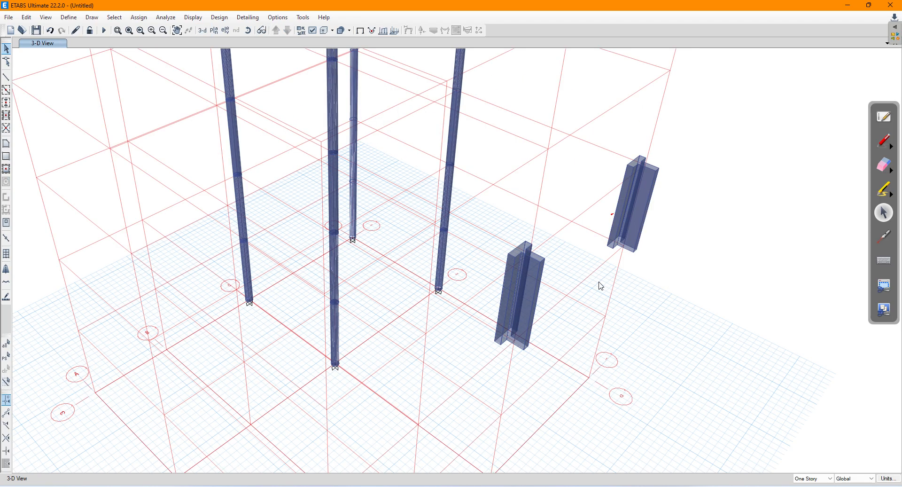
mouse_move(613, 291)
shift+middle_down()
mouse_move(582, 328)
mouse_move(509, 346)
shift+middle_up()
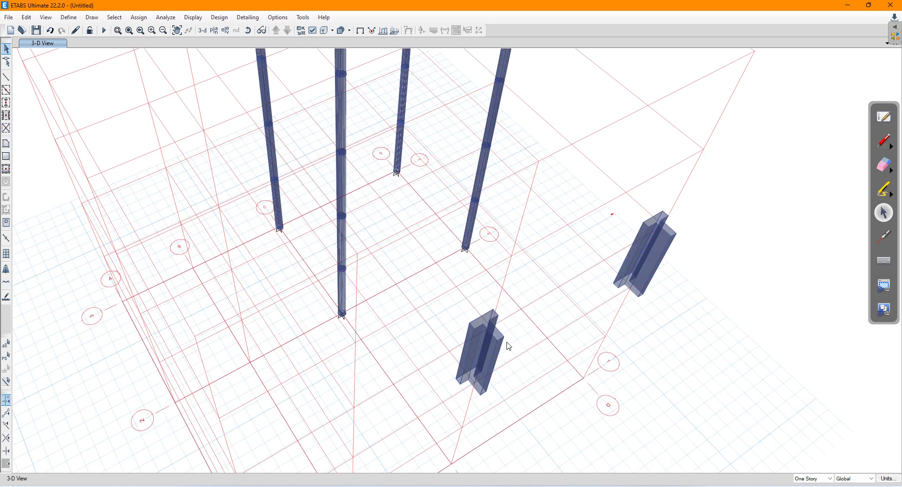
scroll(495, 384, up, 3)
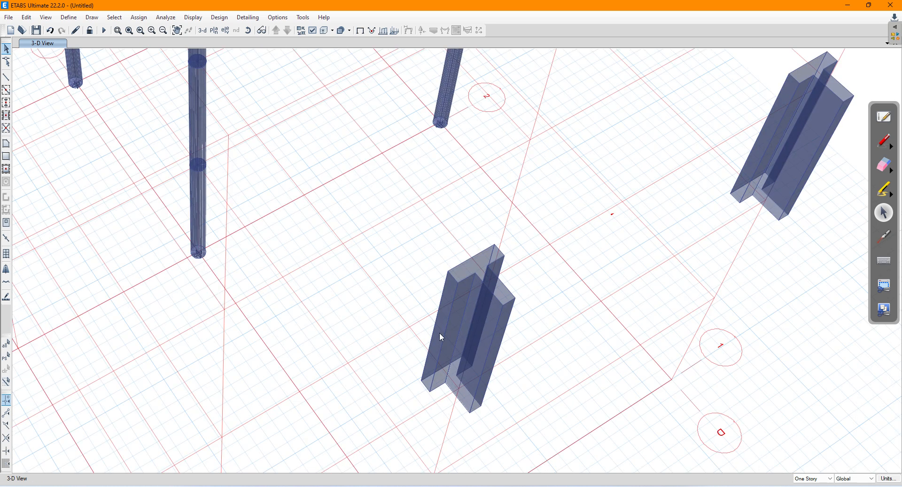
- Return from 3D to plan view at the Seond story with all grids and columns in sight
click(215, 31)
click(423, 247)
click(487, 360)
click(447, 361)
middle_drag(464, 357, 362, 249)
scroll(360, 245, down, 3)
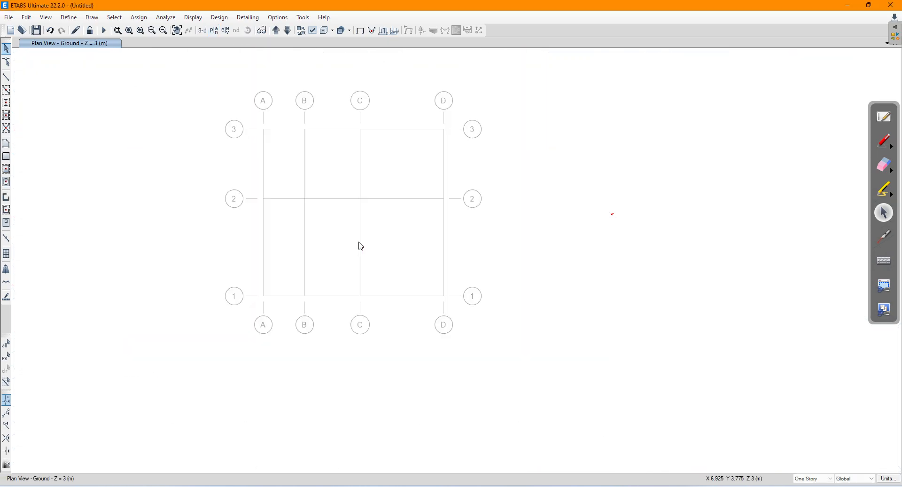
click(276, 30)
click(276, 30)
scroll(425, 192, up, 3)
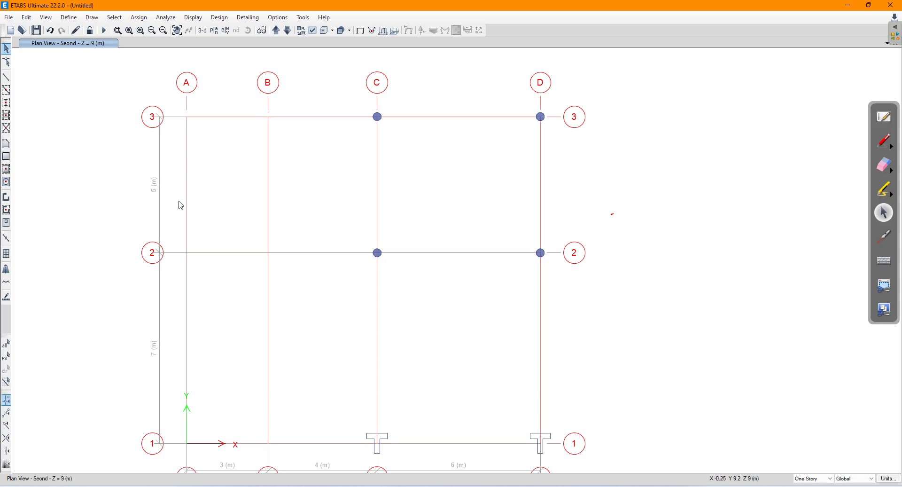
middle_drag(384, 309, 382, 281)
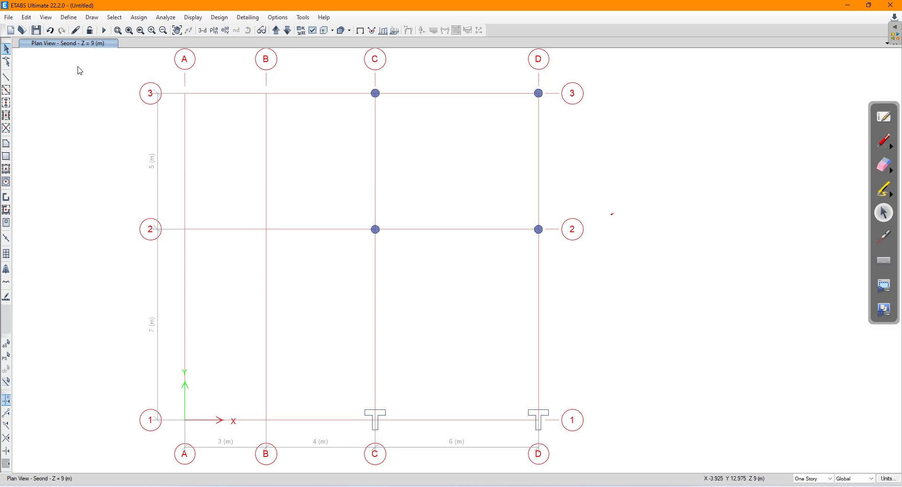
- Hide the grid system in the Seond story plan view through the grid system visibility settings
click(33, 18)
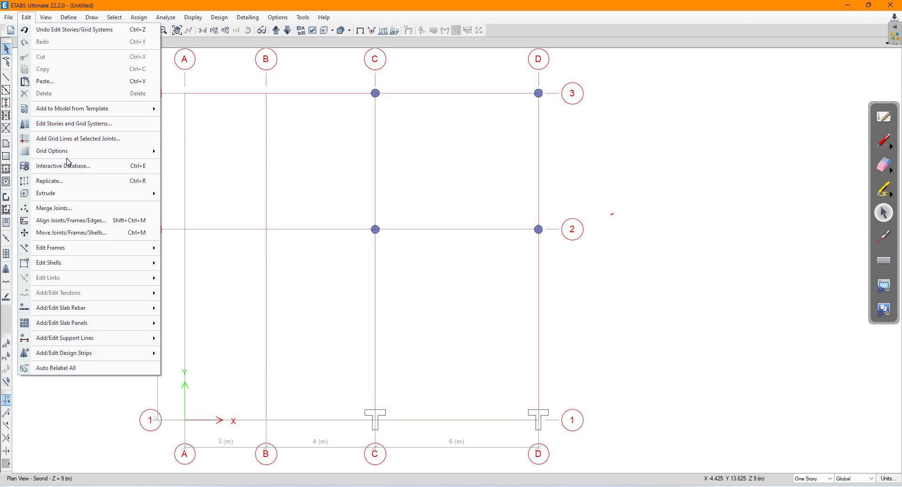
mouse_move(48, 20)
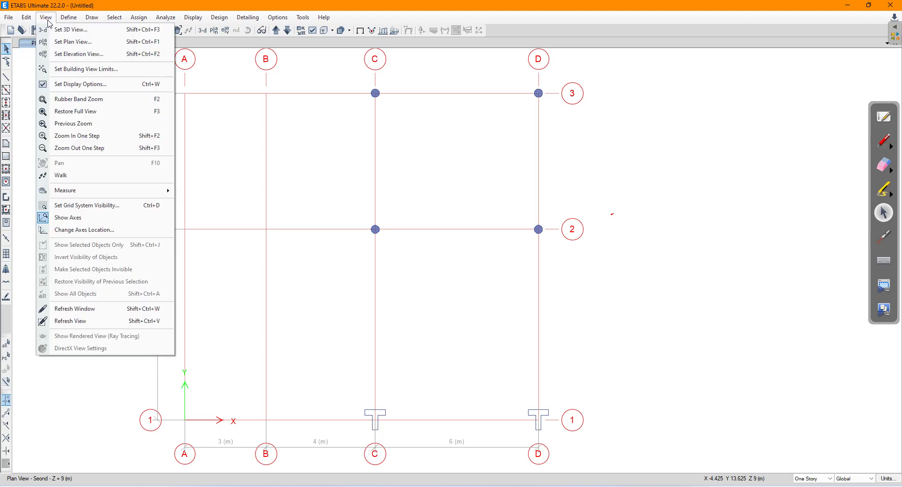
click(72, 207)
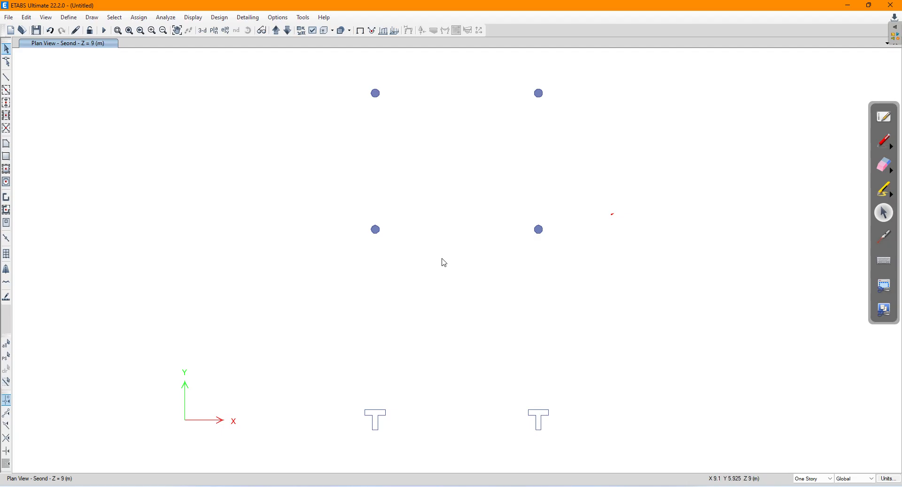
middle_drag(436, 172, 324, 191)
scroll(351, 197, down, 2)
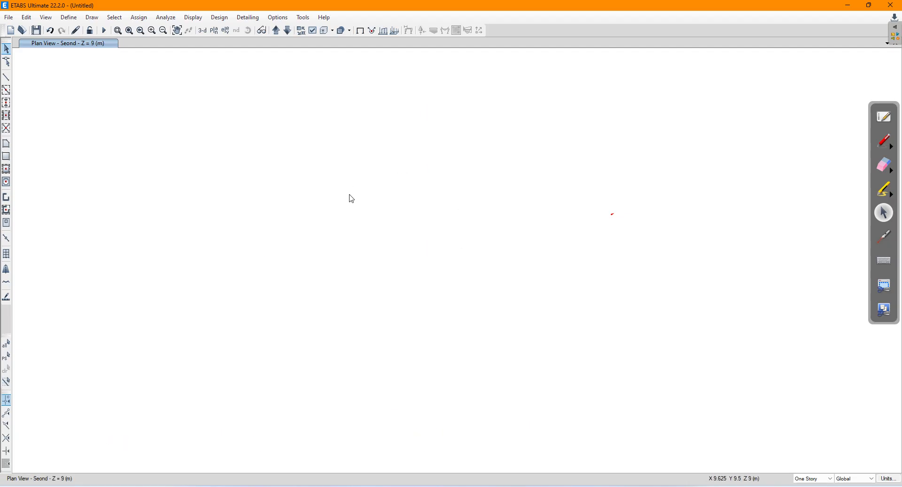
scroll(315, 193, up, 2)
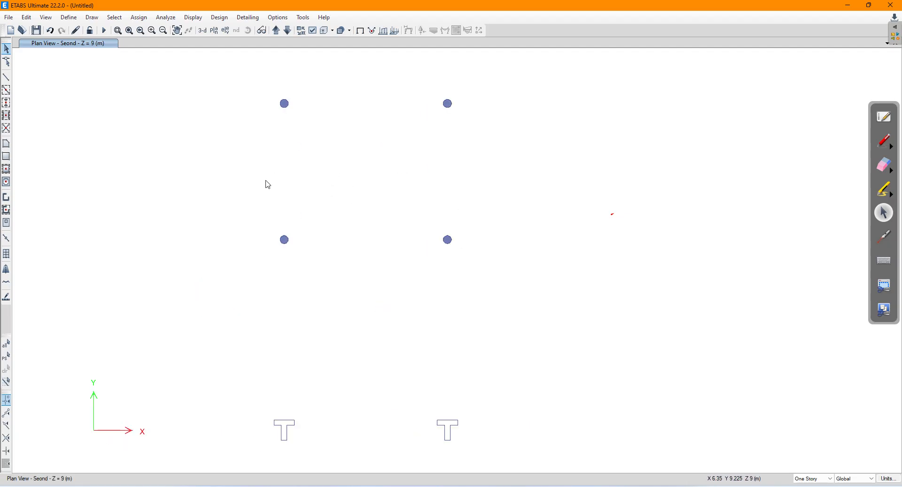
- Make the grid system visible again in the Seond story plan view
middle_drag(347, 200, 437, 189)
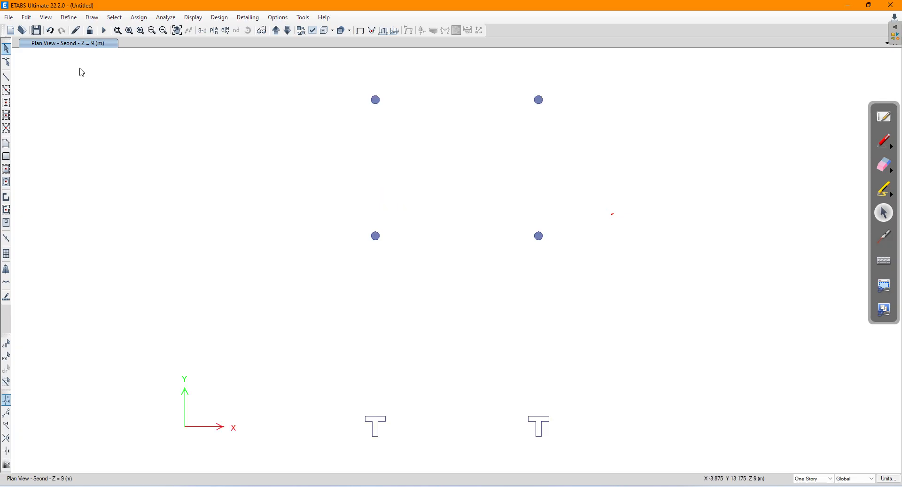
click(50, 19)
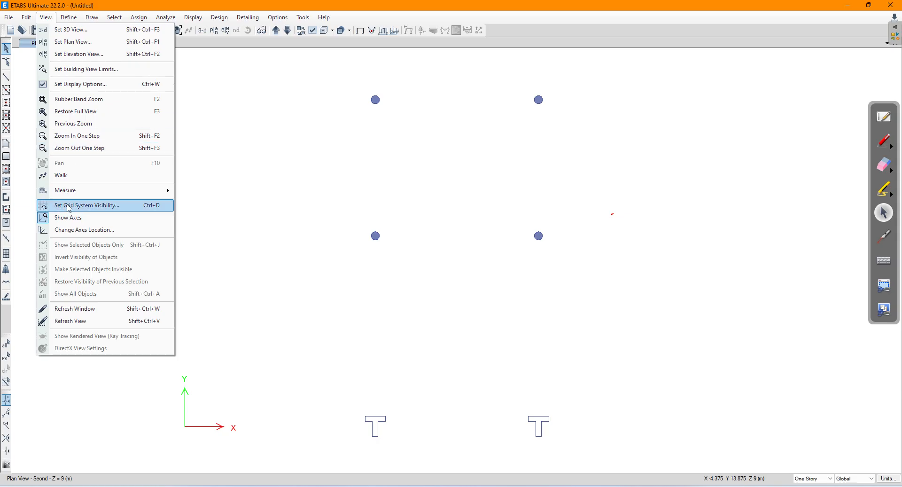
click(68, 205)
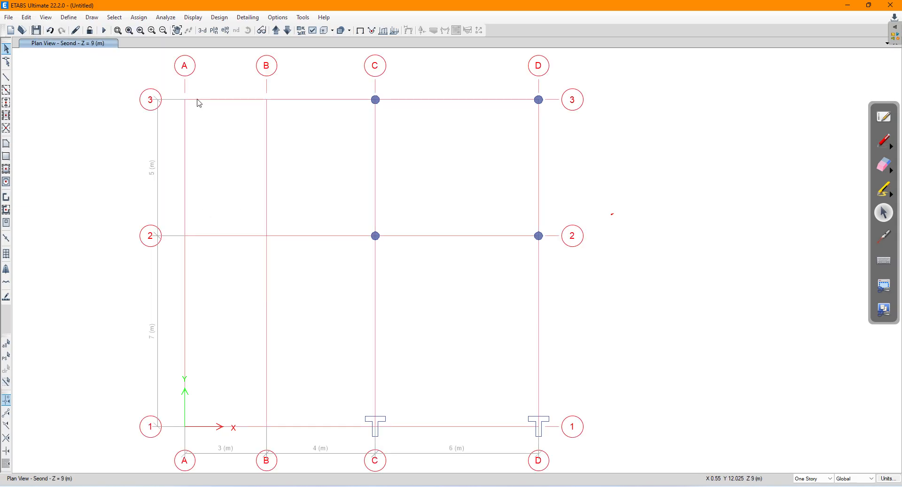
- Examine the global axes at grid point A-1 up close in the plan and in a 3D view
middle_drag(247, 282, 282, 212)
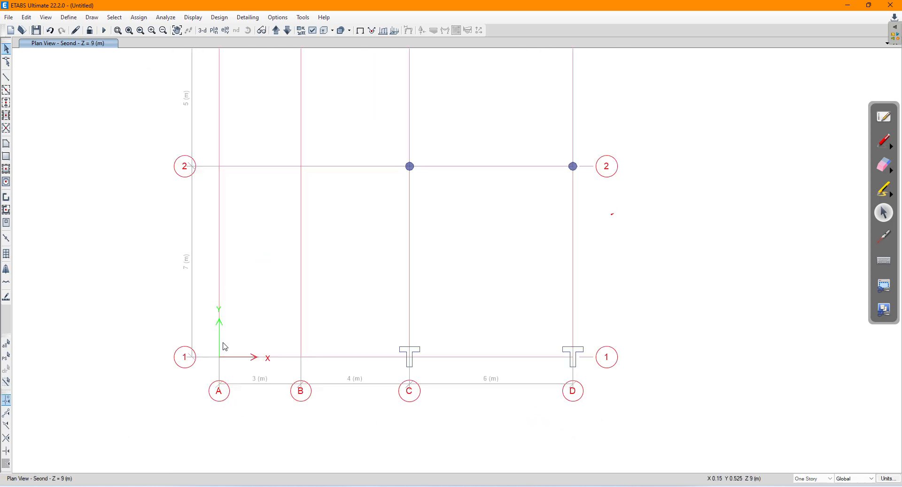
scroll(211, 342, up, 2)
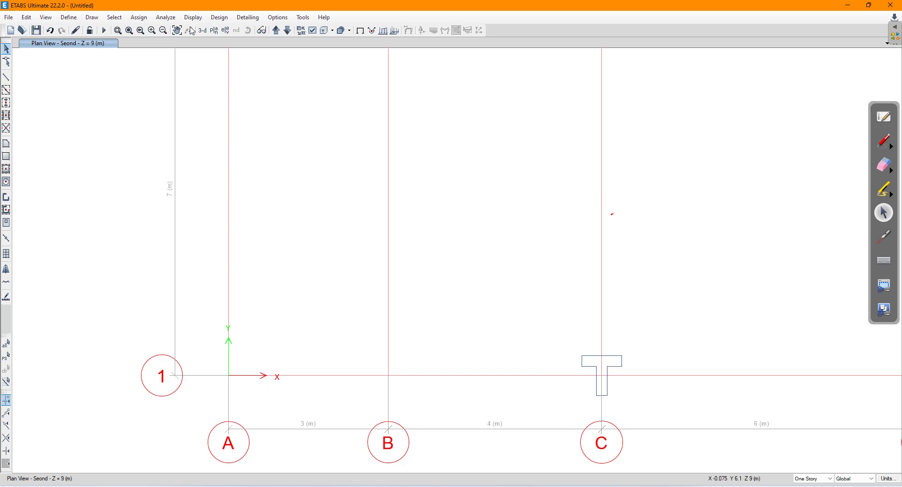
click(202, 31)
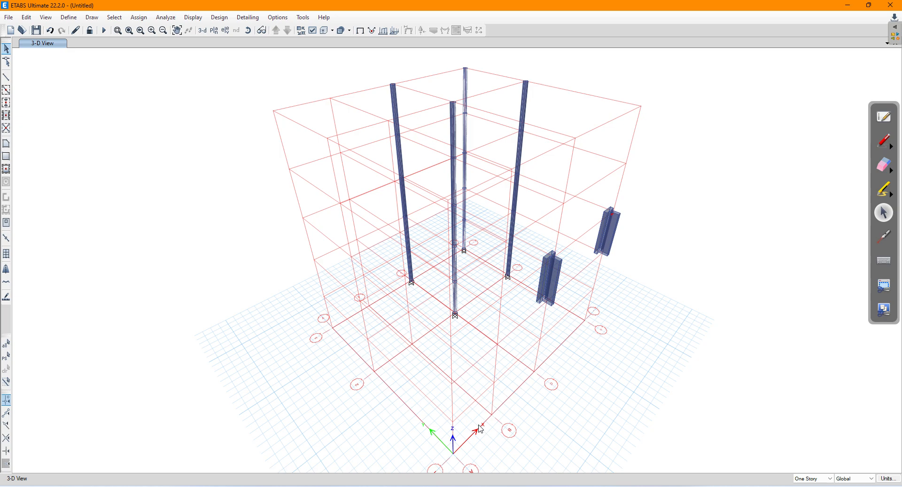
scroll(480, 429, up, 5)
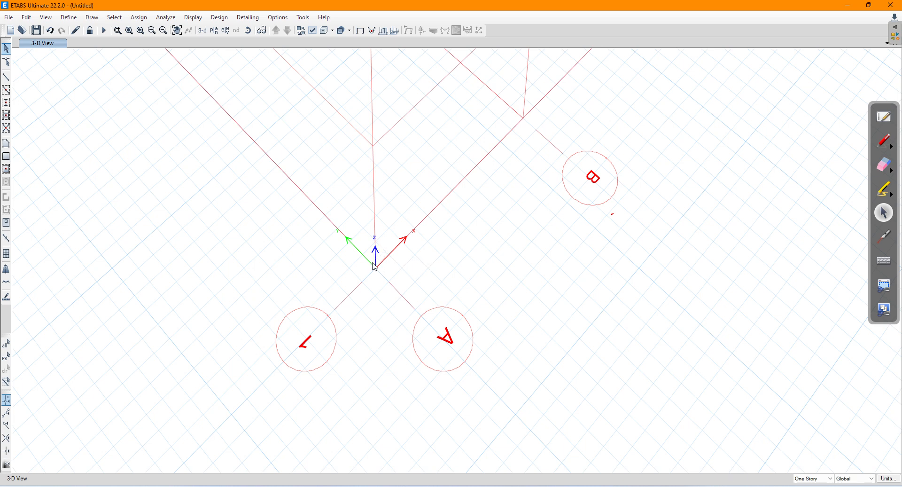
- Hide the global axes in the 3D view and turn their display back on
click(42, 19)
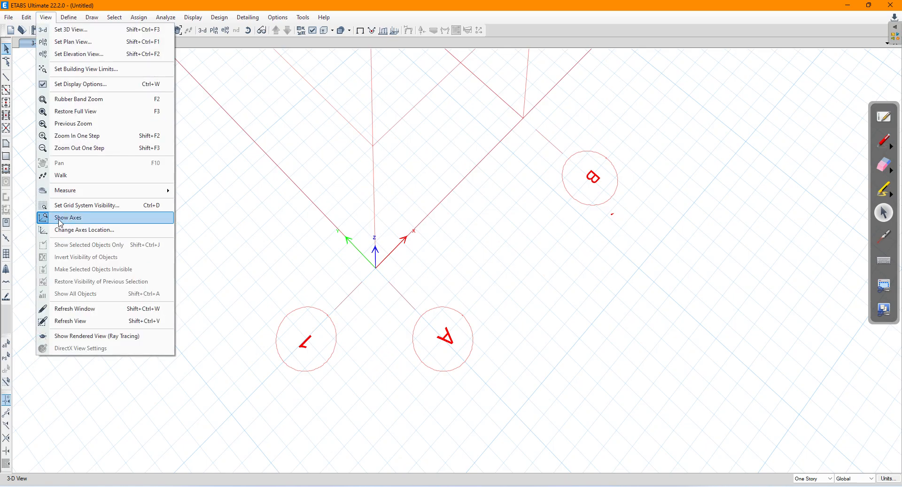
click(60, 217)
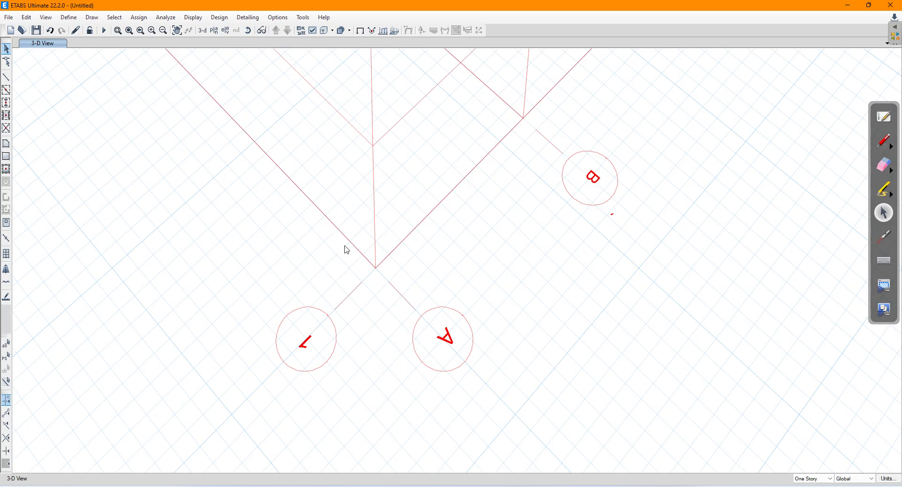
click(46, 18)
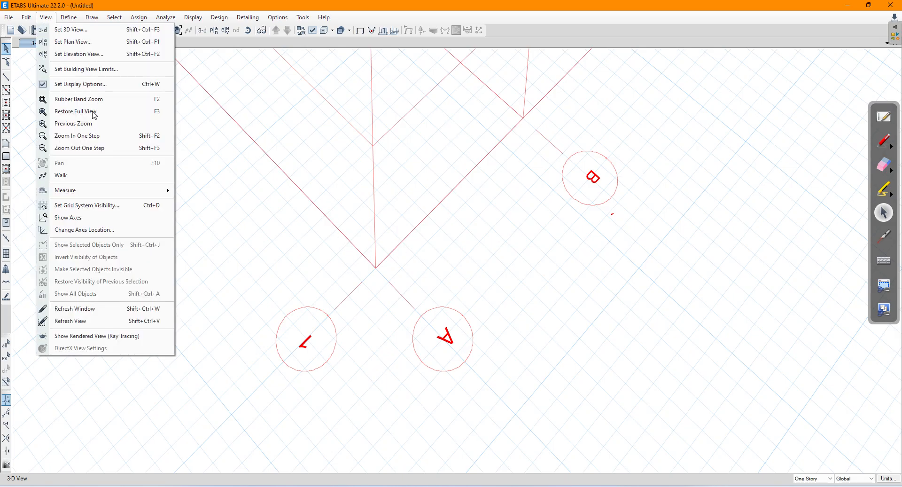
click(127, 222)
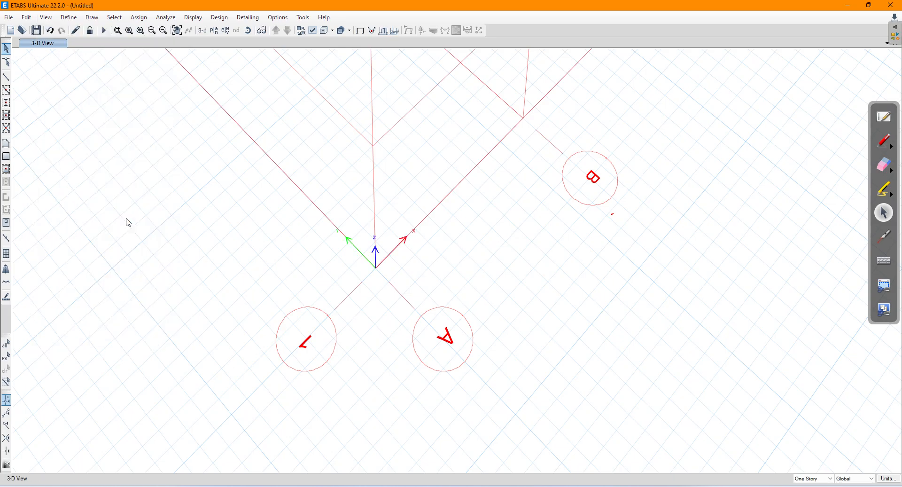
- Switch from the 3D view to the Ground story plan with grids 1 to 3 and A to D in sight
click(214, 30)
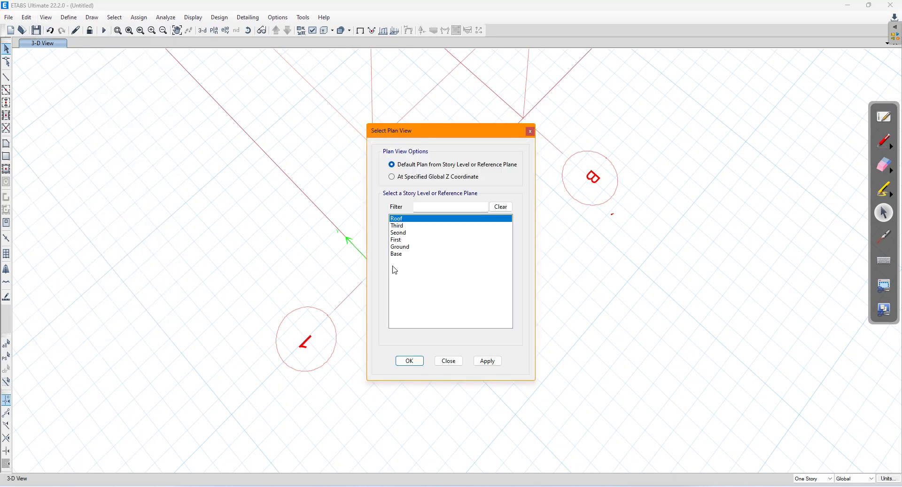
click(415, 248)
click(487, 361)
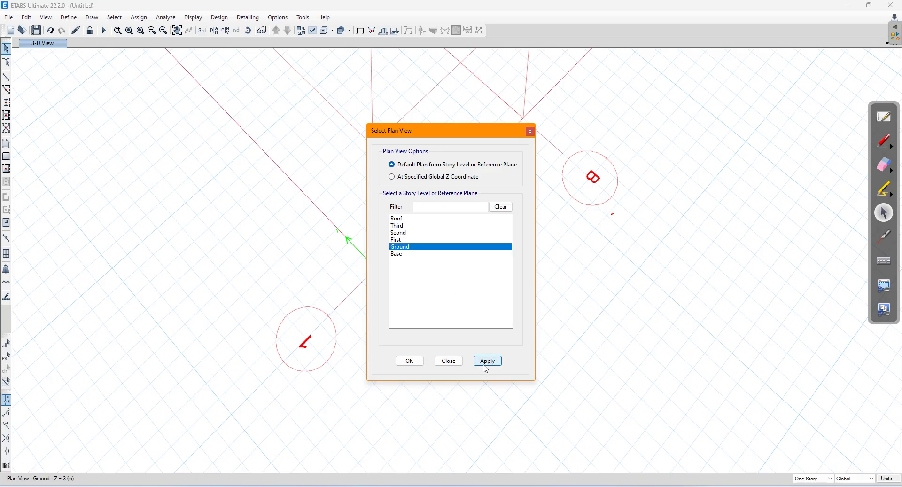
click(448, 361)
middle_drag(444, 317, 314, 258)
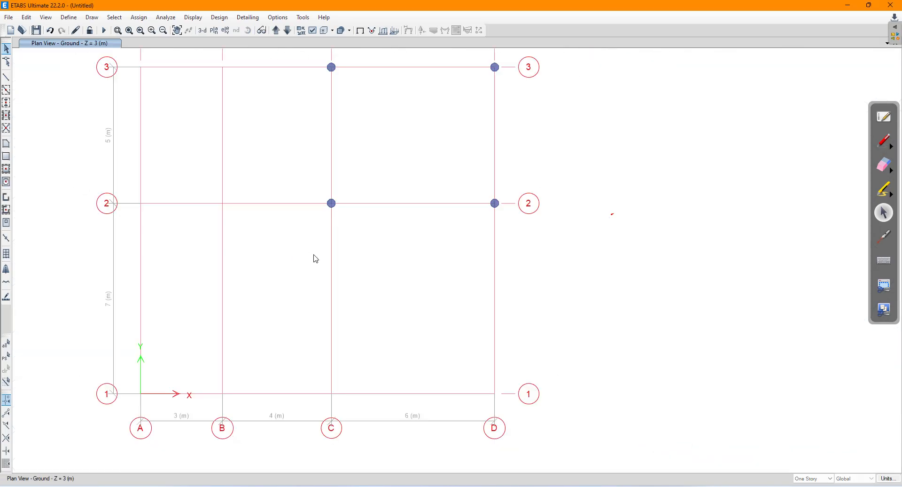